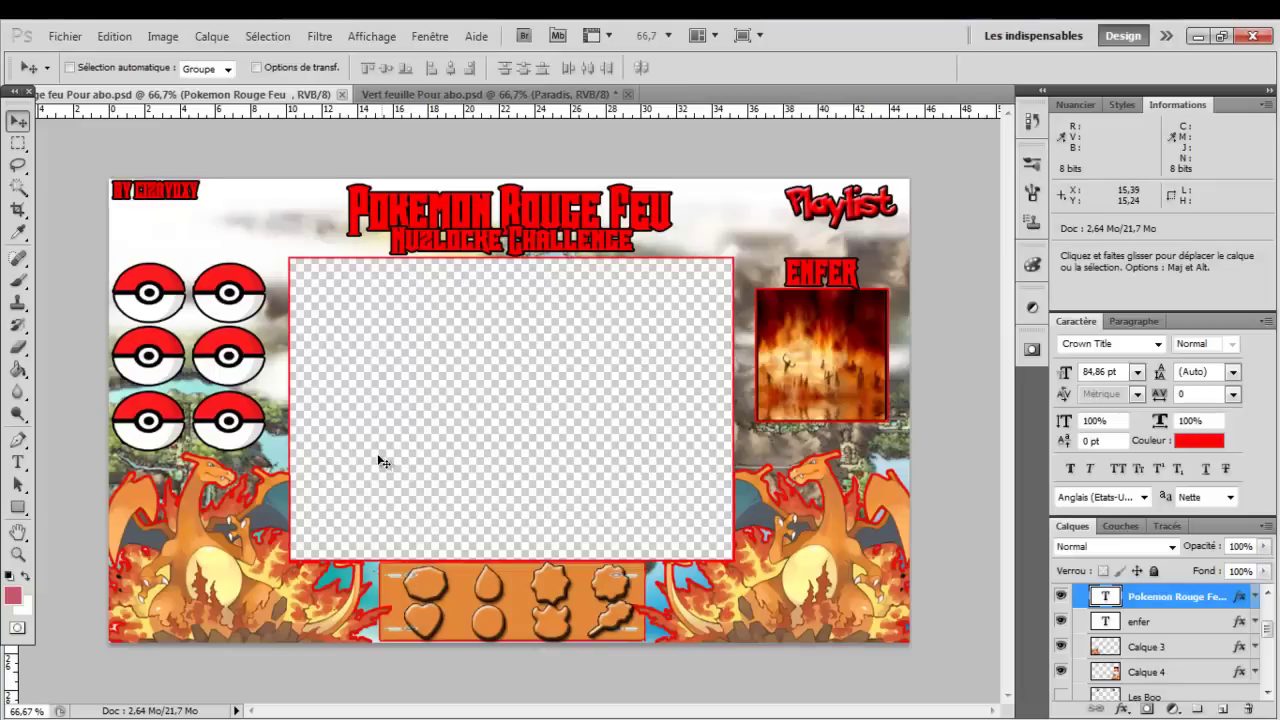
# Step: Compare the Pokemon Rouge Feu and Pokemon Vert Feuille overlay documents by switching between them
pyautogui.click(378, 94)
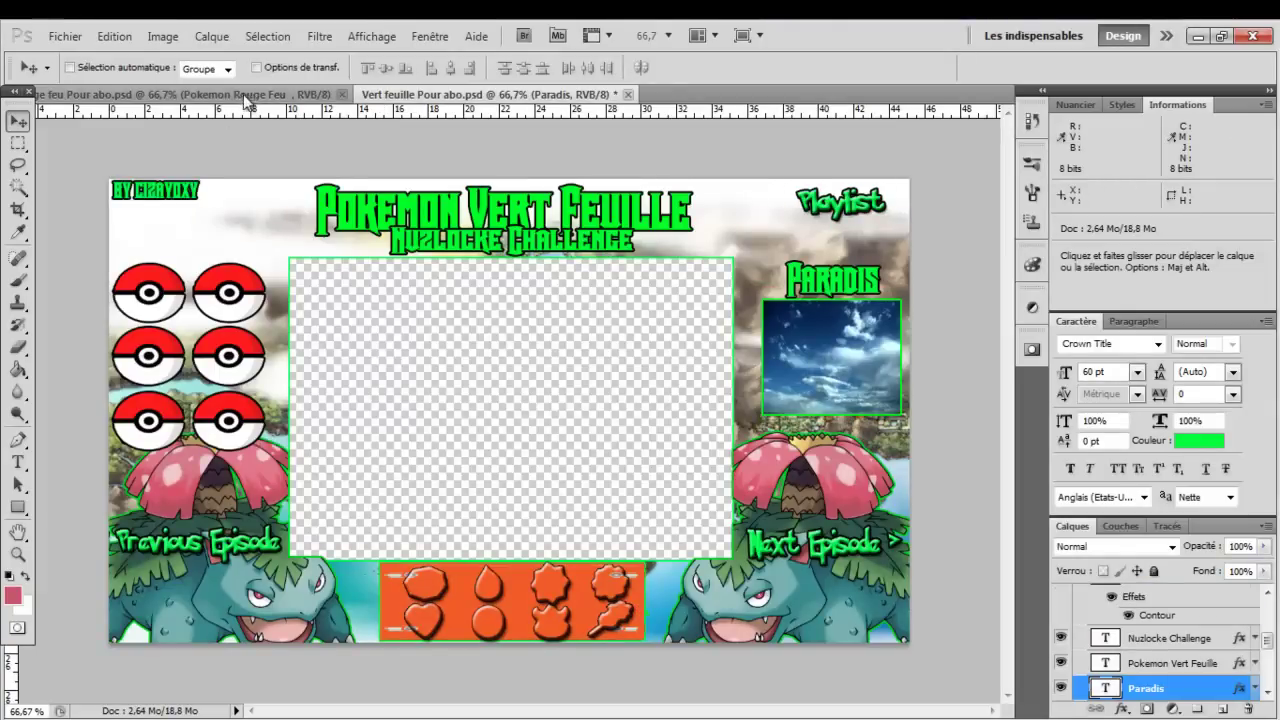
pyautogui.click(228, 94)
pyautogui.click(416, 94)
pyautogui.click(248, 96)
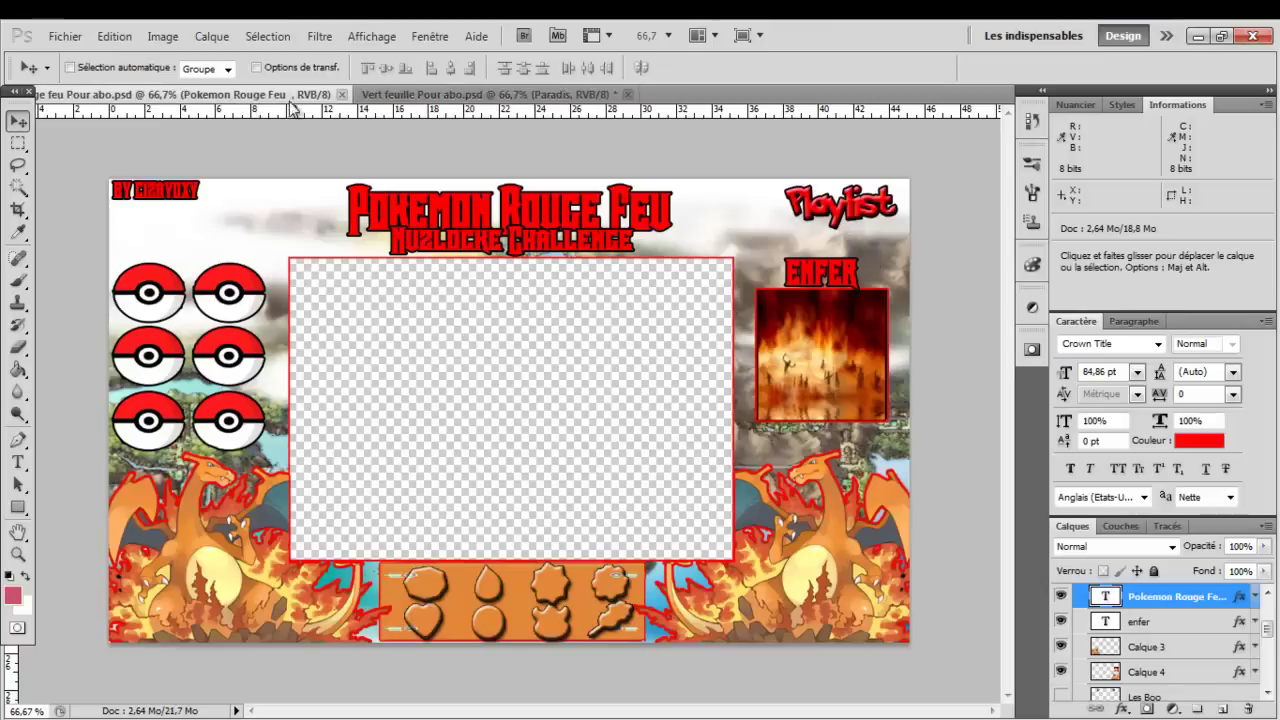
pyautogui.click(510, 96)
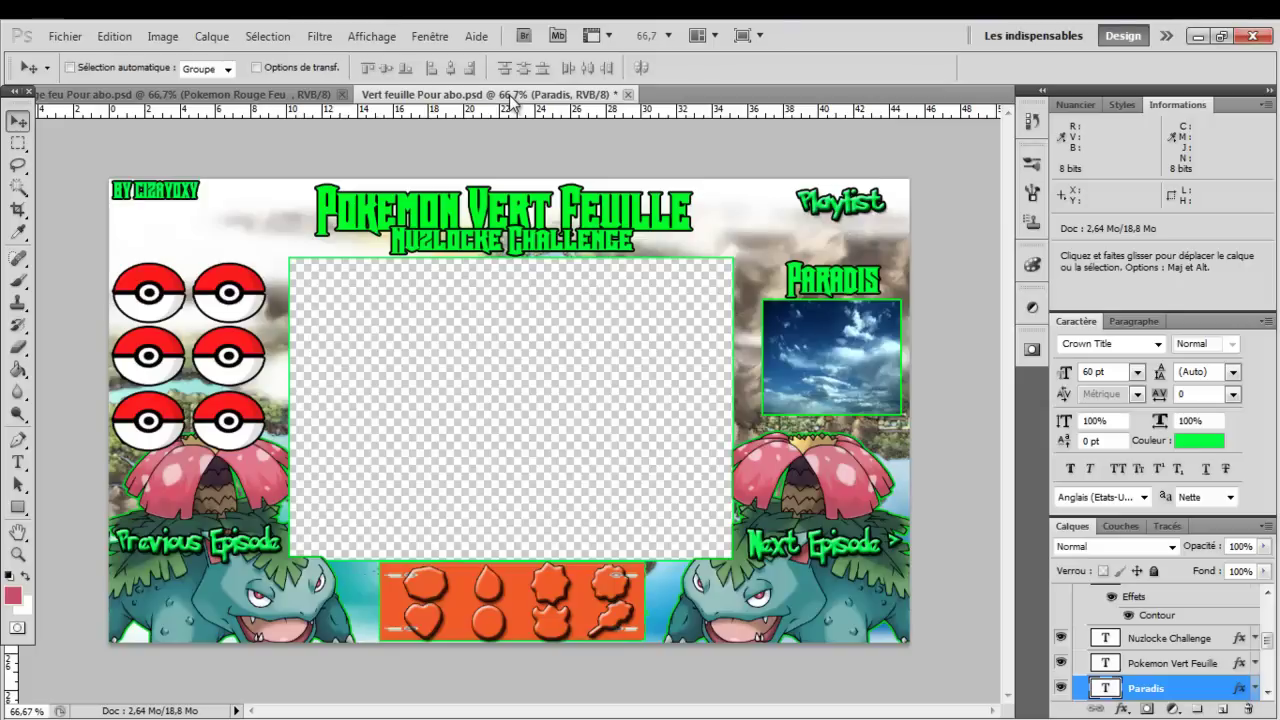
pyautogui.click(232, 94)
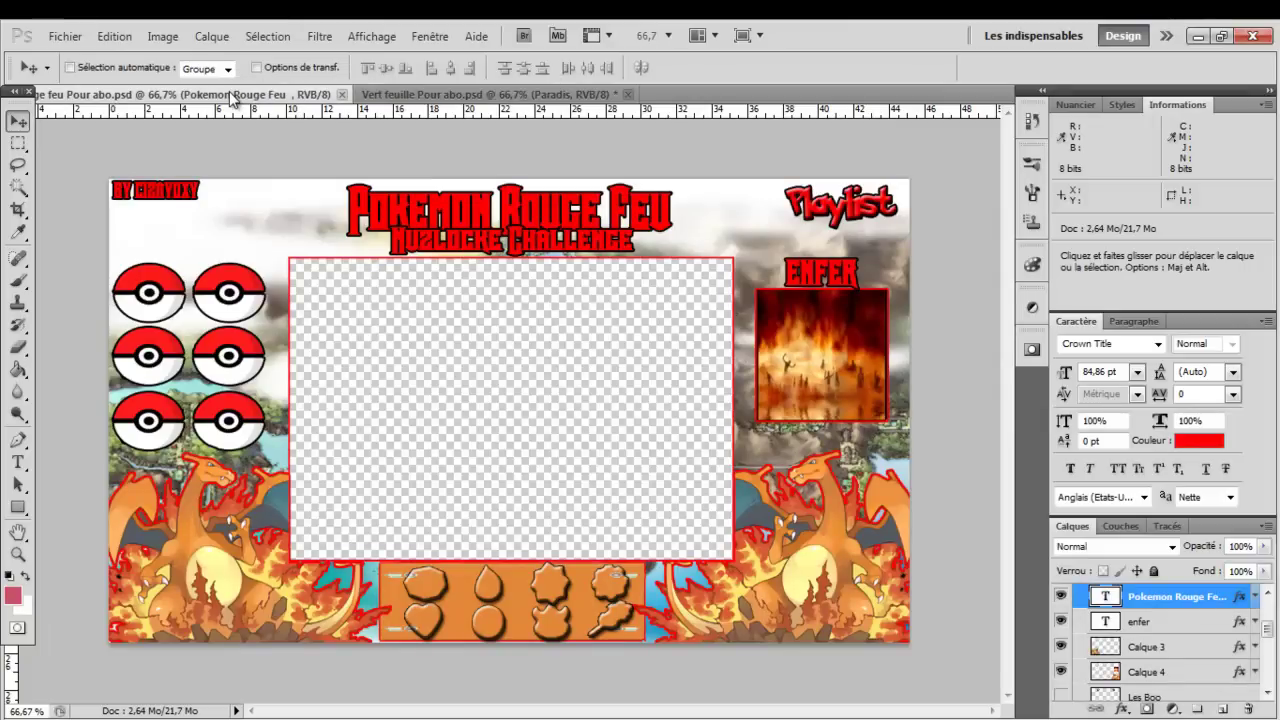
pyautogui.click(395, 97)
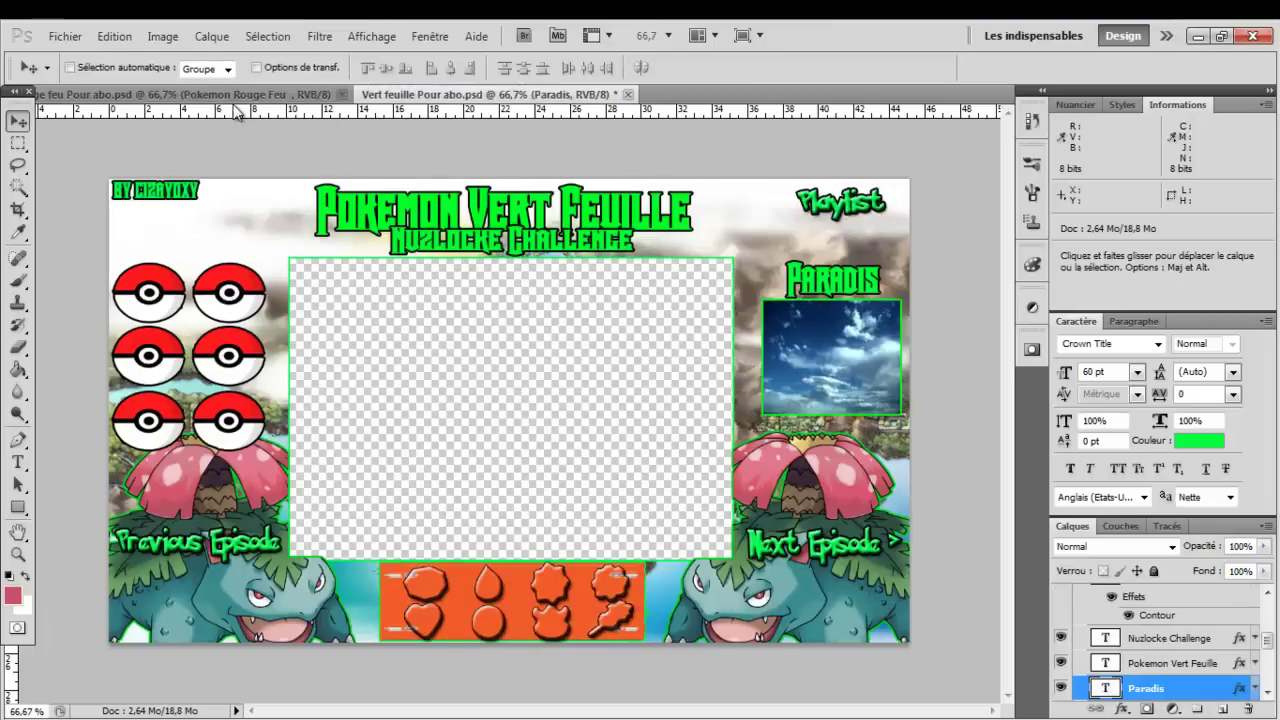
pyautogui.click(126, 97)
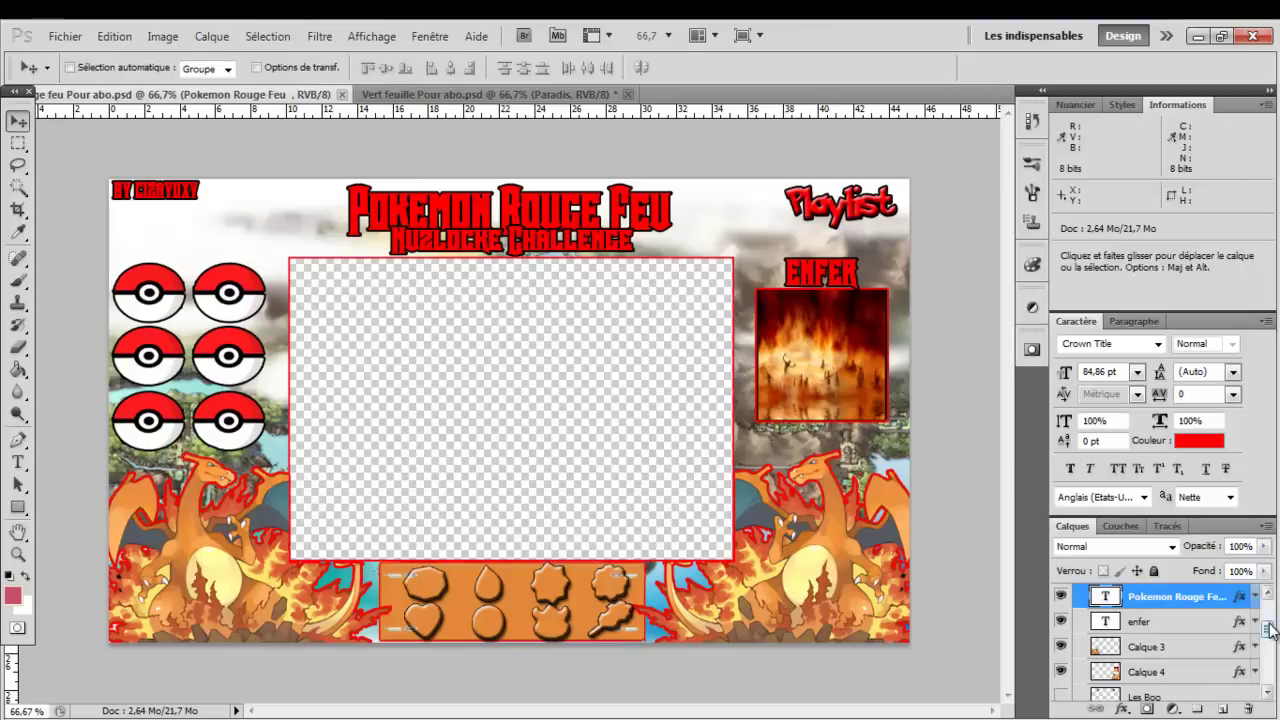
# Step: Move the Playlist, Next Episode> and <Previous Episoode text layers to the top of the Titre et Extras group in the Rouge Feu document
pyautogui.scroll(3, 1266, 612)
pyautogui.click(1081, 617)
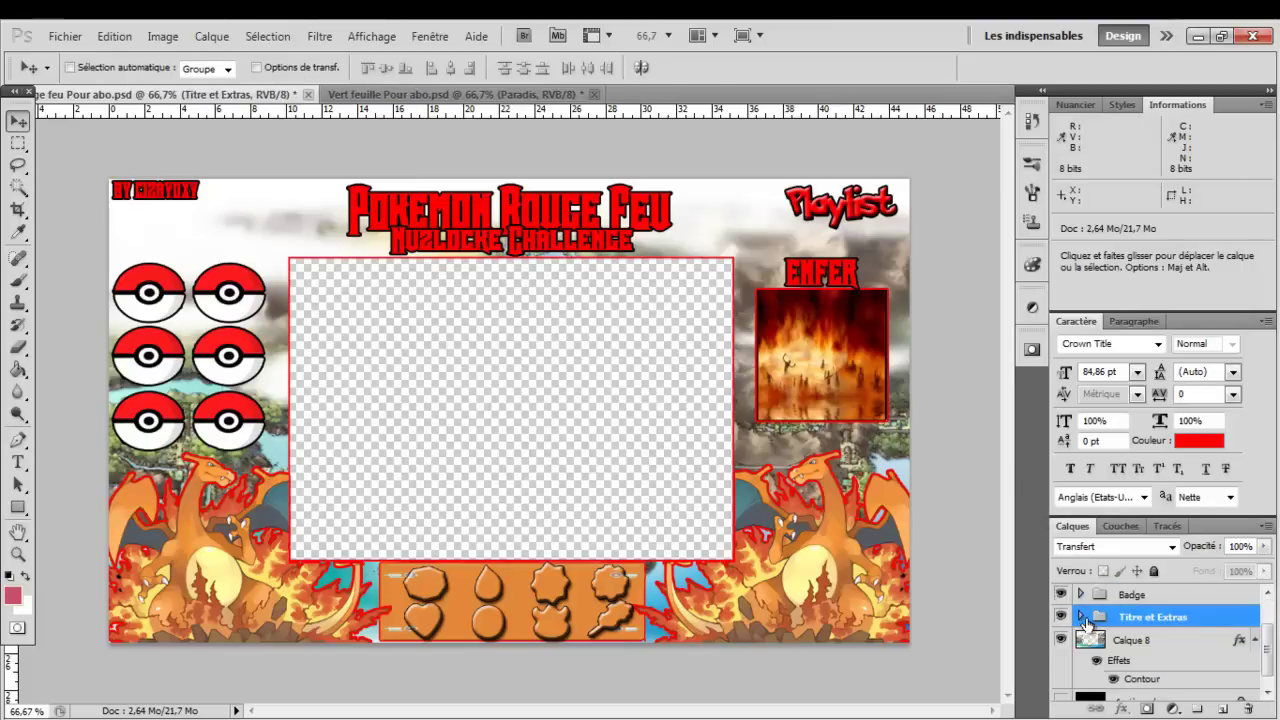
pyautogui.scroll(2, 1268, 625)
pyautogui.scroll(1, 1268, 625)
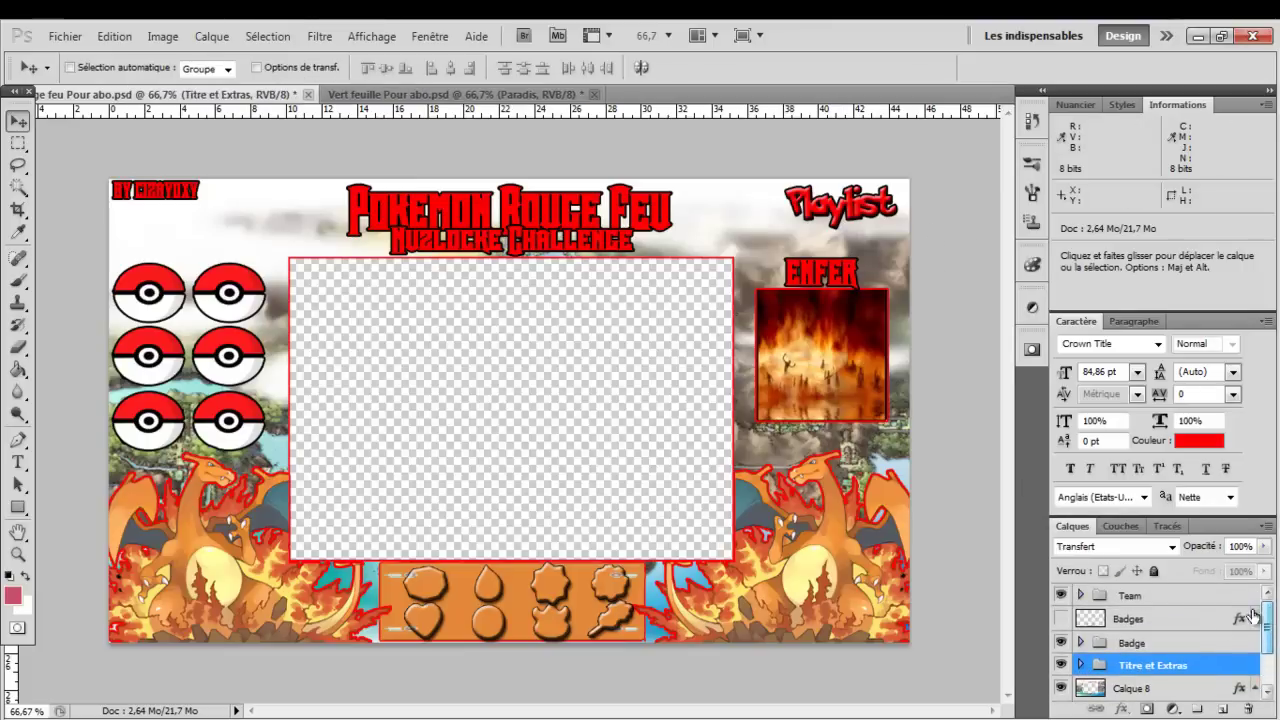
pyautogui.click(1080, 665)
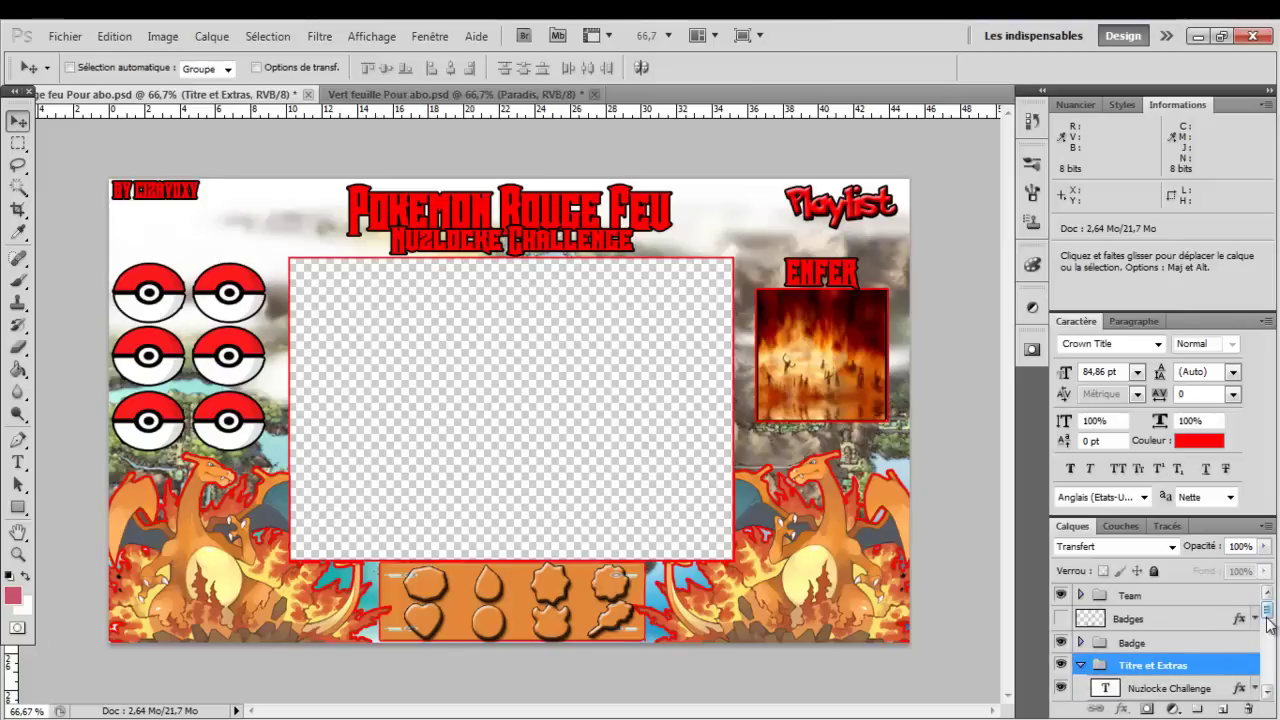
pyautogui.scroll(-6, 1268, 622)
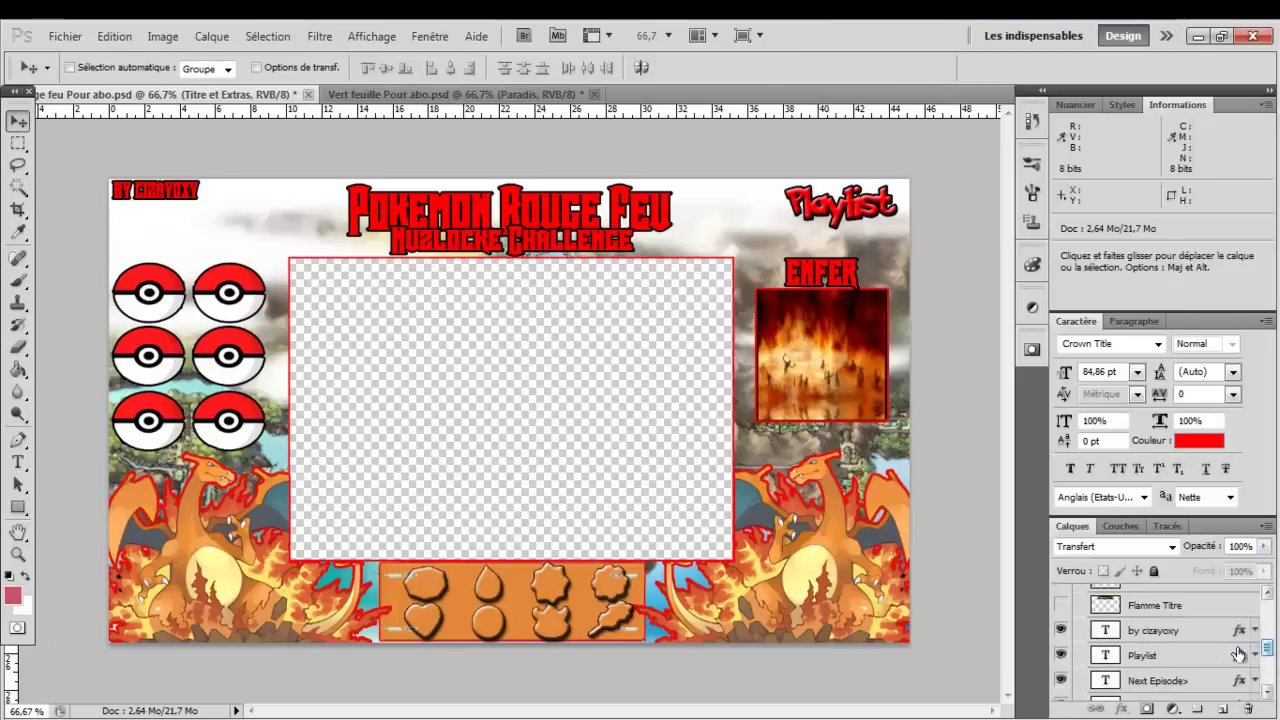
pyautogui.click(1183, 664)
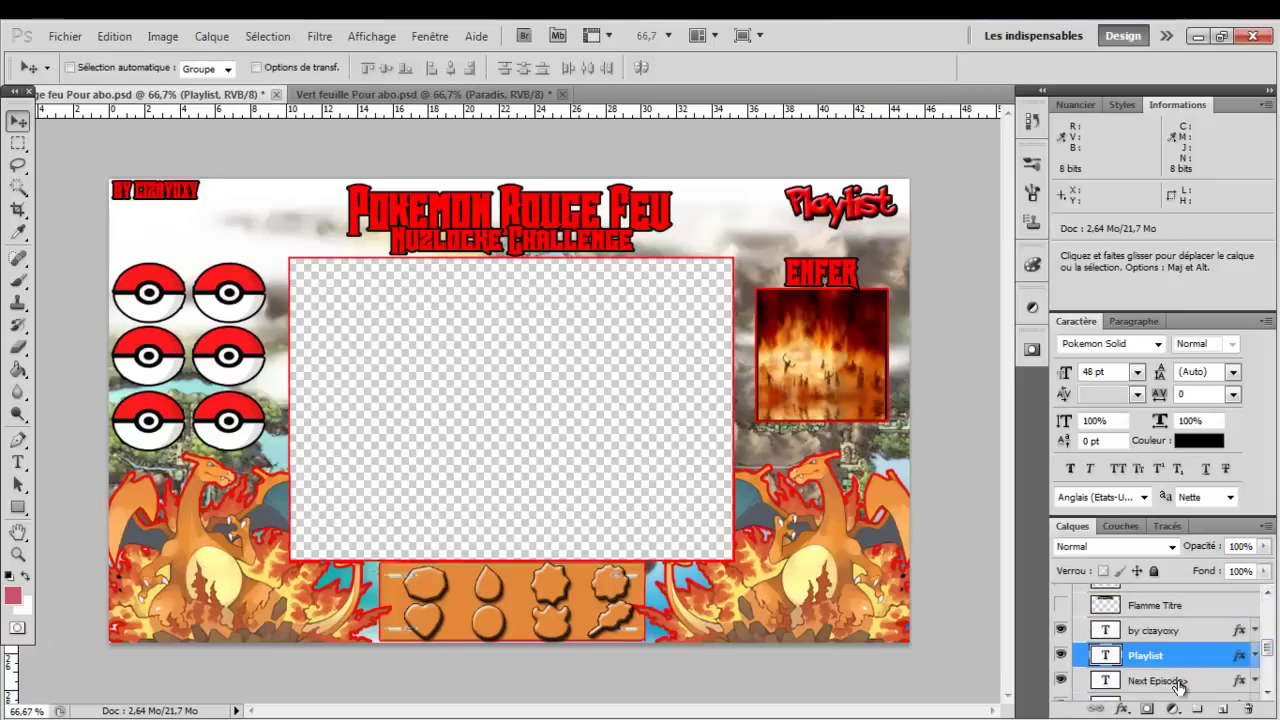
pyautogui.keyDown('shift'); pyautogui.click(1178, 684); pyautogui.keyUp('shift')
pyautogui.scroll(2, 1260, 654)
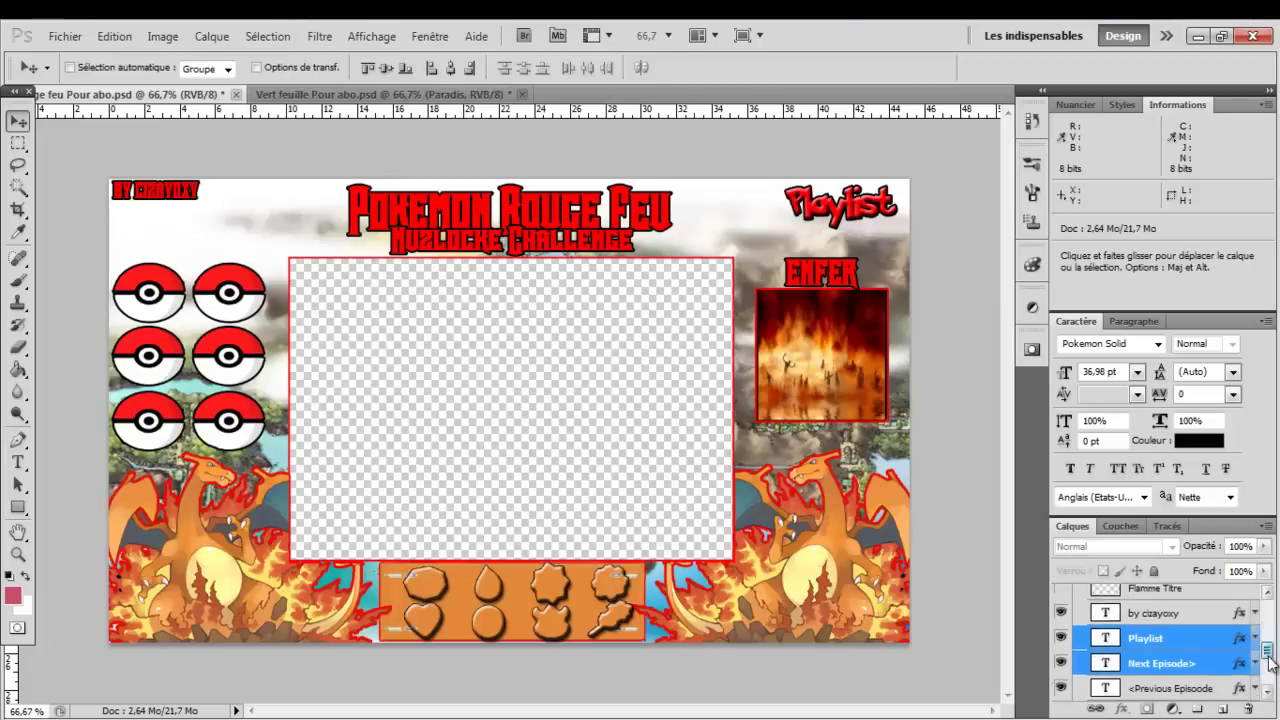
pyautogui.moveTo(1156, 694); pyautogui.dragTo(1141, 604)
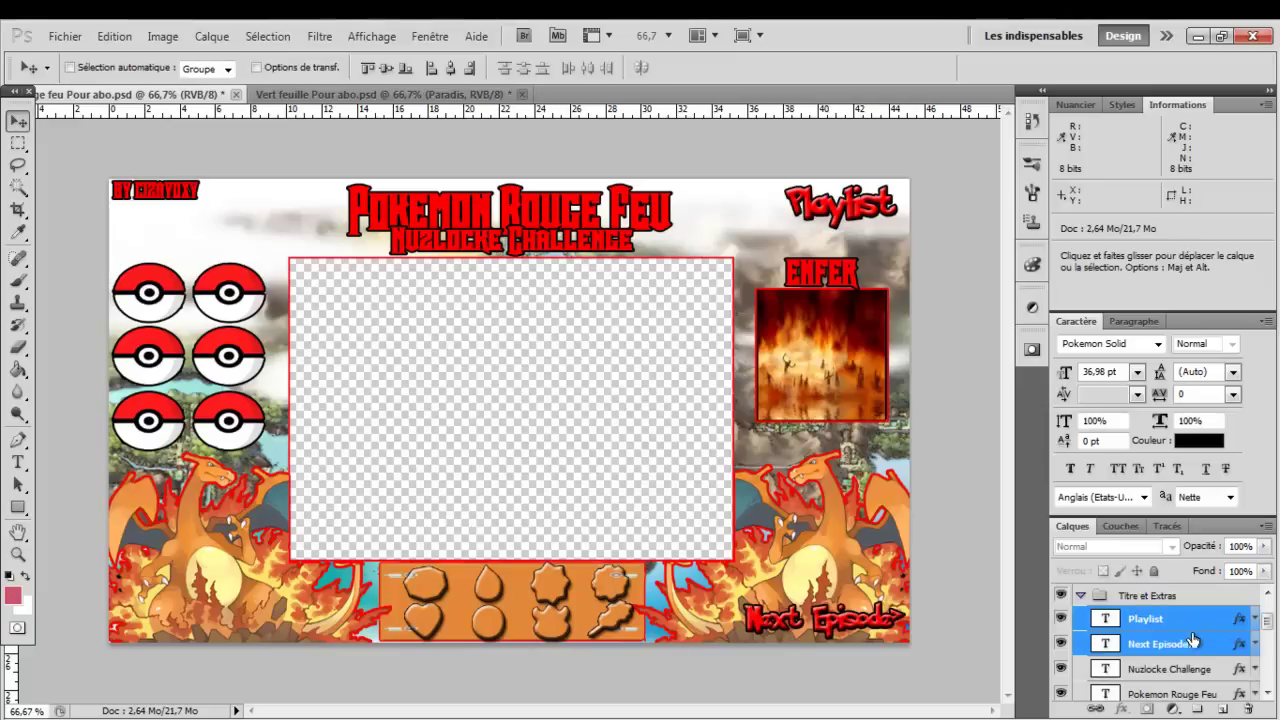
pyautogui.click(1267, 692)
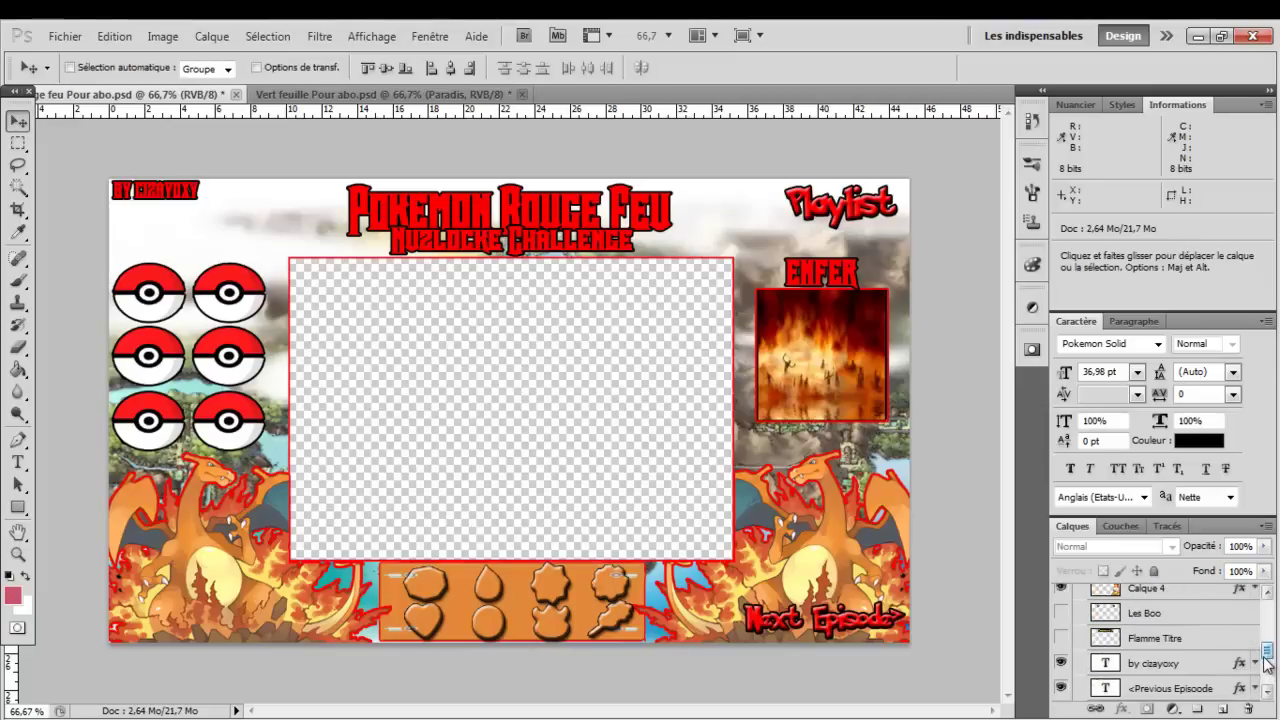
pyautogui.moveTo(1183, 693); pyautogui.dragTo(1162, 641)
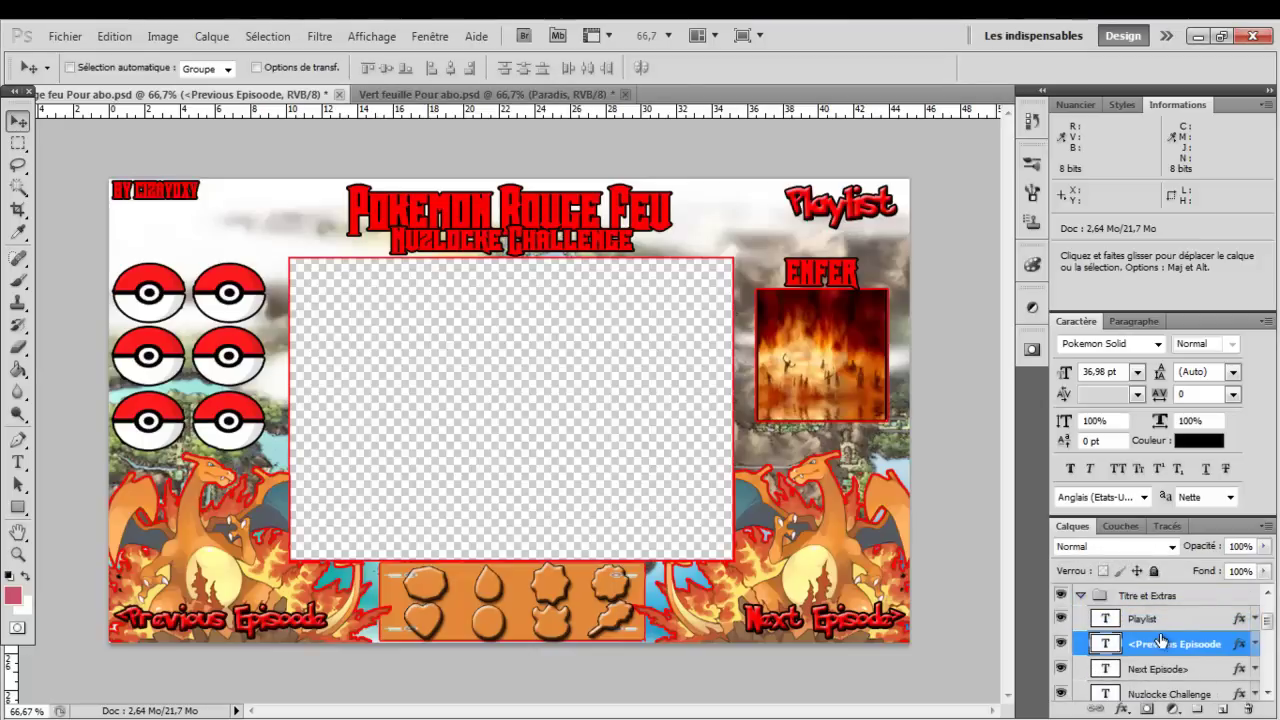
# Step: Delete the hidden Les Boo and Flamme Titre layers from the Titre et Extras group
pyautogui.scroll(-5, 1272, 628)
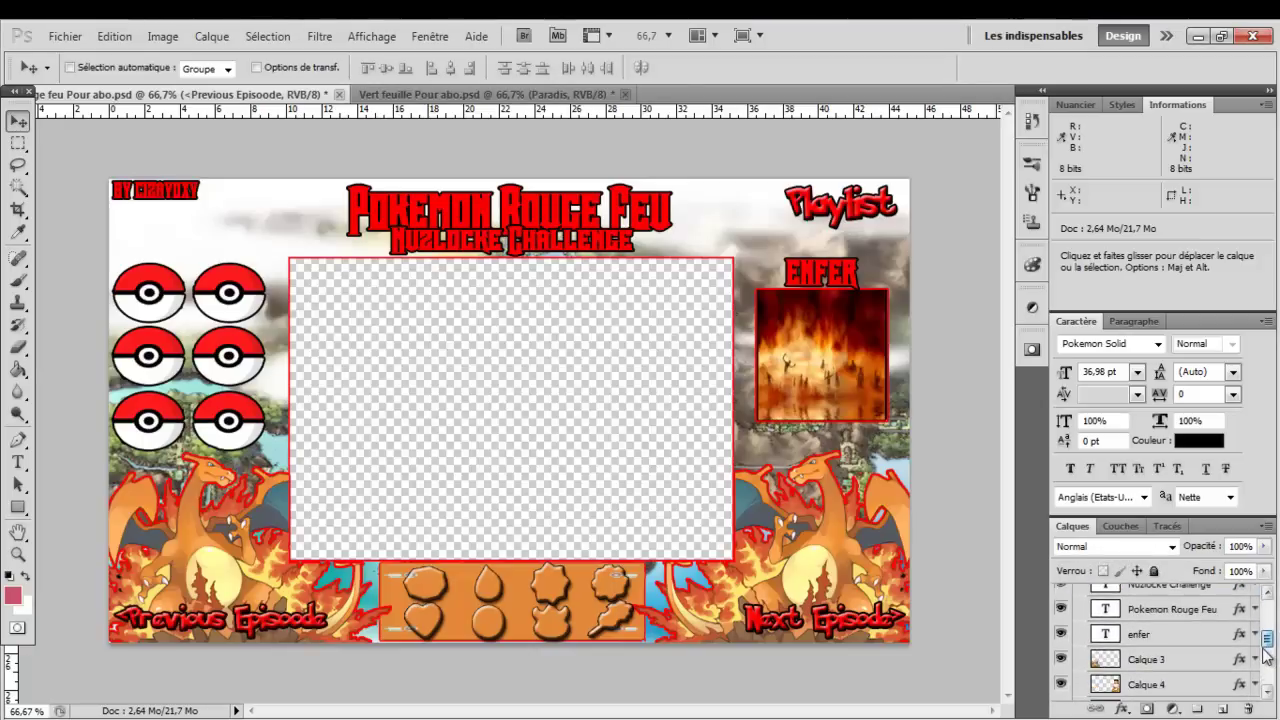
pyautogui.scroll(-3, 1257, 660)
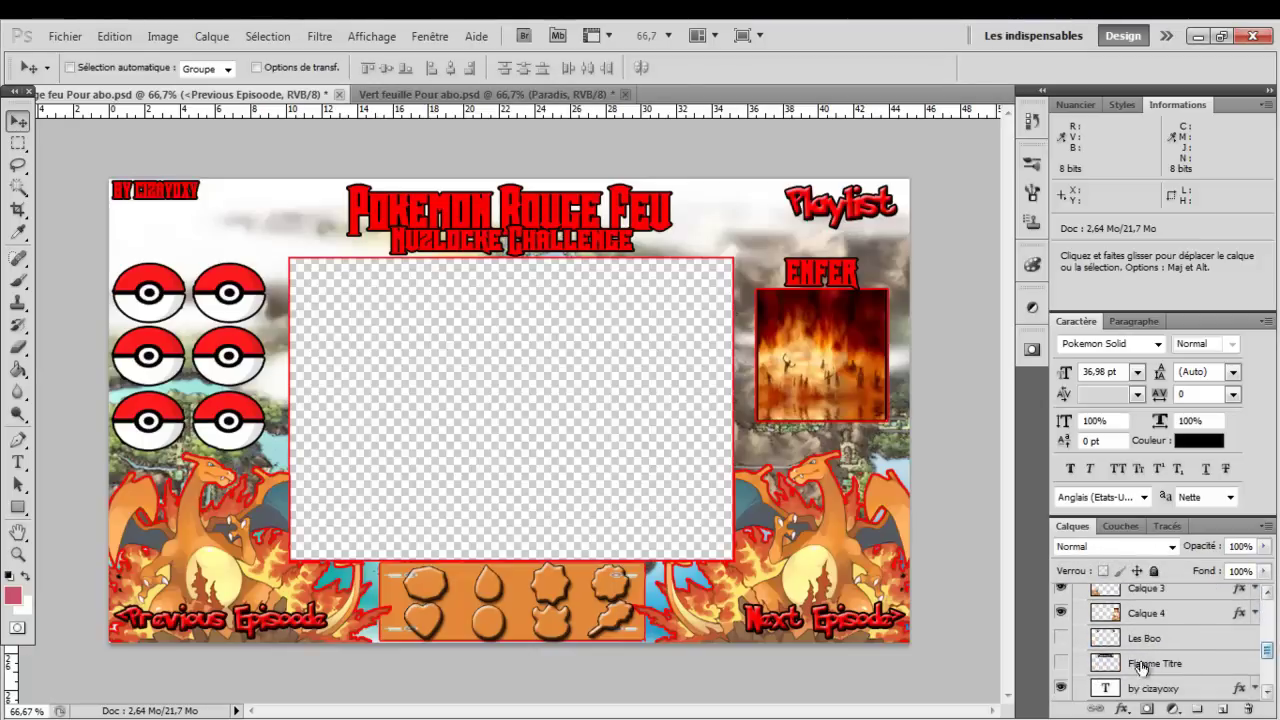
pyautogui.click(1158, 663)
pyautogui.keyDown('shift'); pyautogui.click(1160, 642); pyautogui.keyUp('shift')
pyautogui.rightClick(1160, 648)
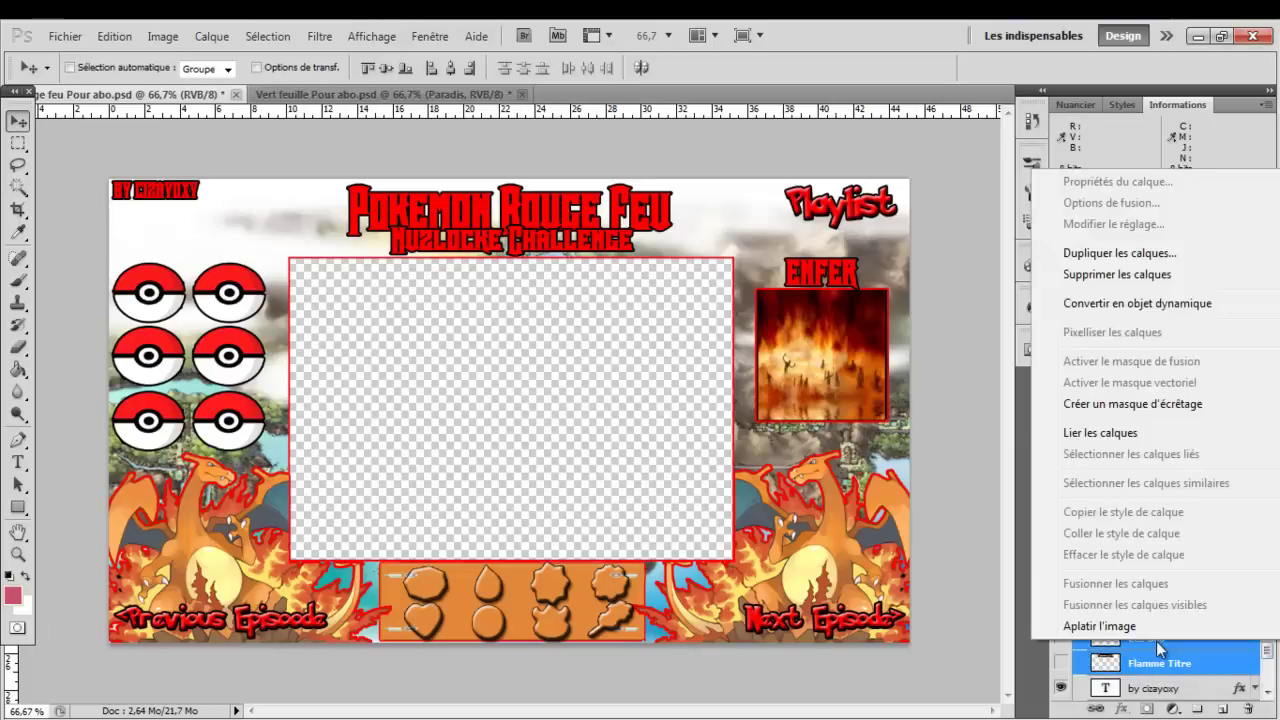
pyautogui.click(1100, 276)
pyautogui.click(600, 305)
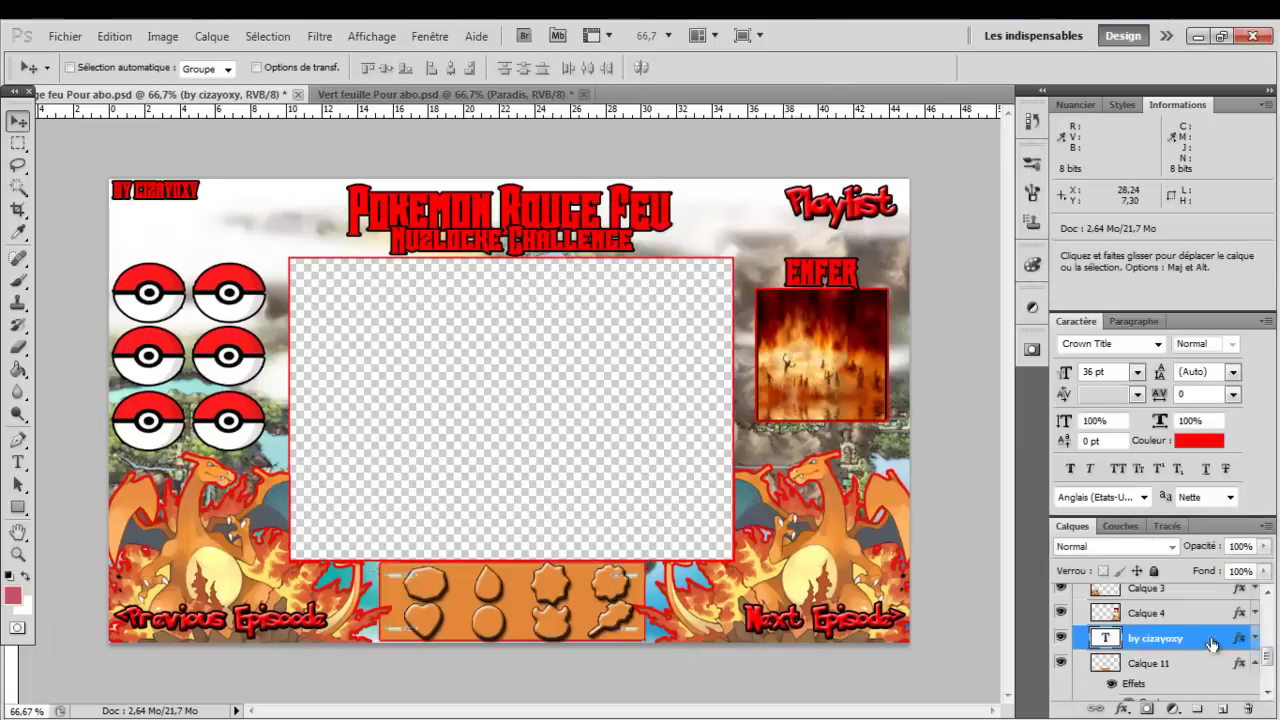
# Step: Create a new layer group inside Titre et Extras and name it Annotation
pyautogui.scroll(2, 1268, 650)
pyautogui.scroll(2, 1268, 648)
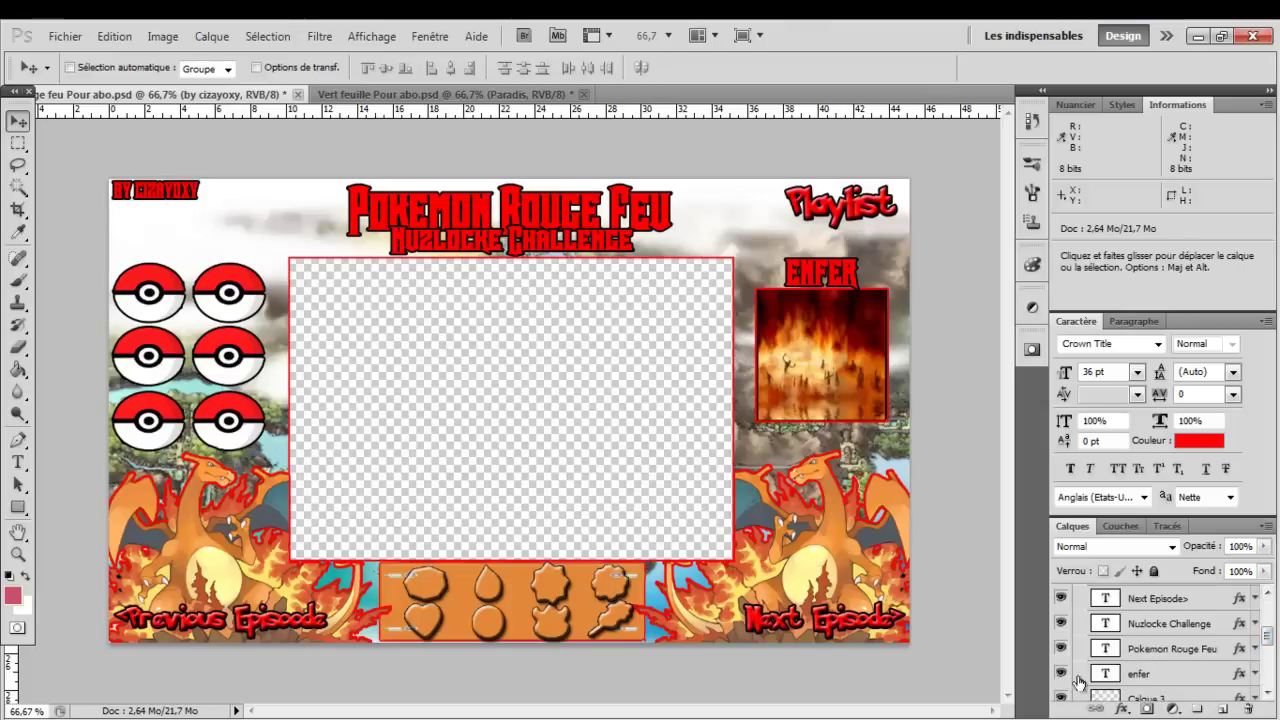
pyautogui.click(1199, 708)
pyautogui.doubleClick(1156, 690)
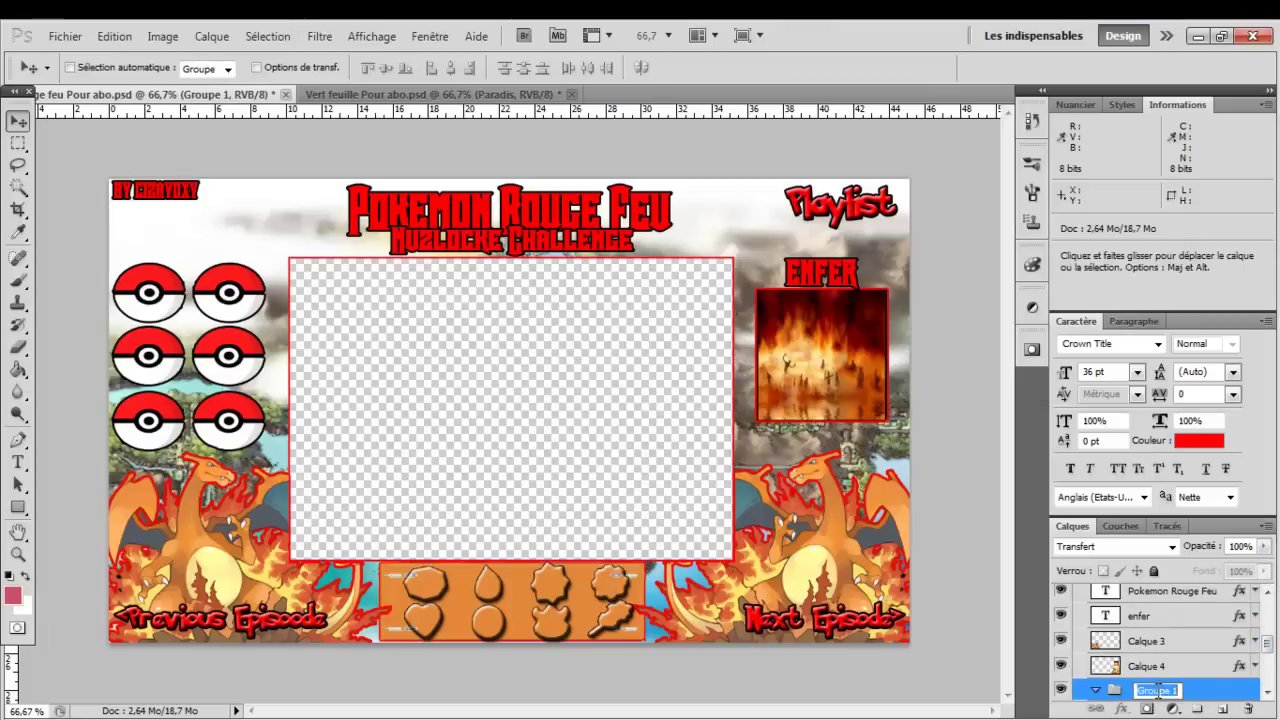
pyautogui.press('capslock')
pyautogui.write('Annotation')
pyautogui.press('Return')
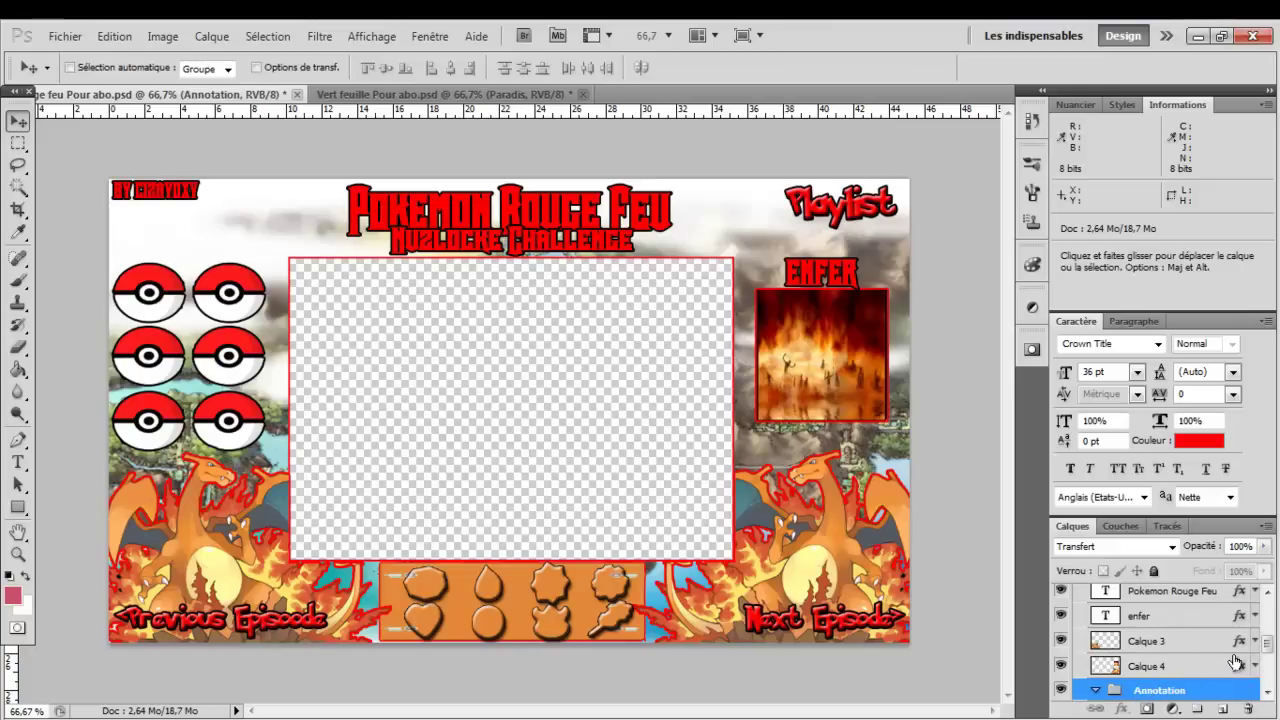
# Step: Place the Playlist, <Previous Episoode and Next Episode> text layers inside the Annotation group and collapse it
pyautogui.moveTo(1266, 648); pyautogui.dragTo(1267, 627)
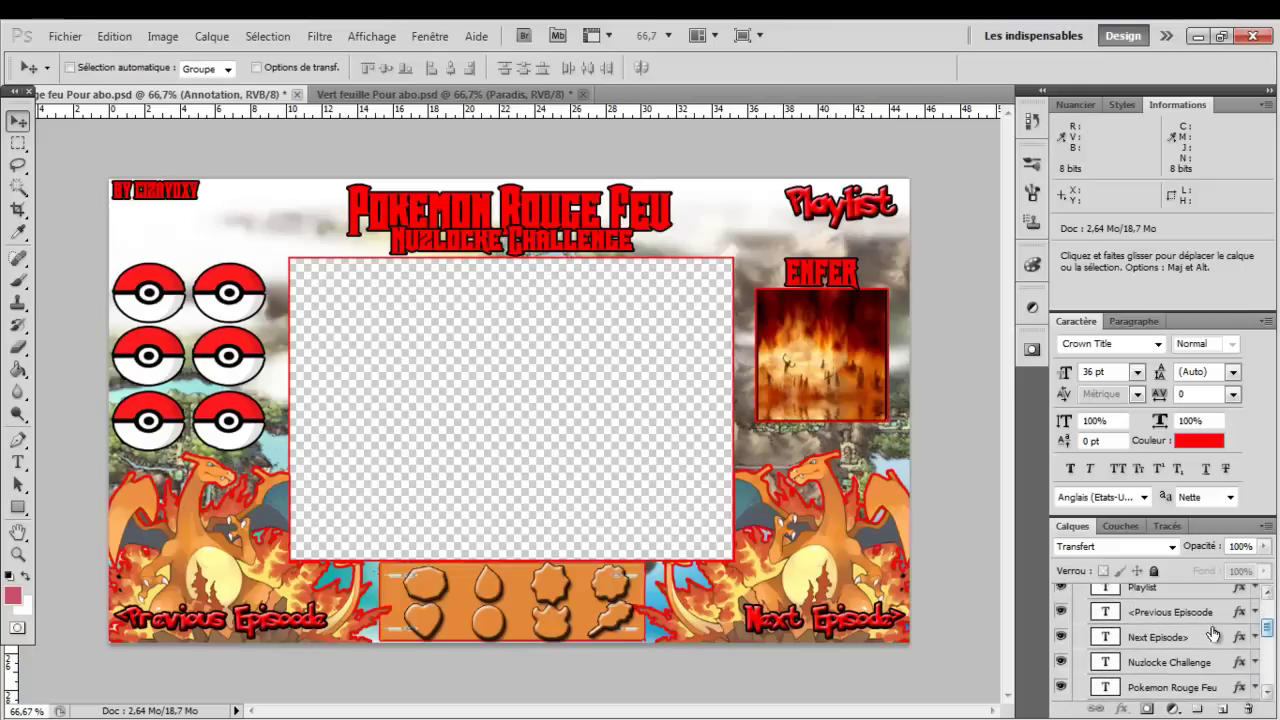
pyautogui.click(1175, 613)
pyautogui.keyDown('shift'); pyautogui.click(1176, 638); pyautogui.keyUp('shift')
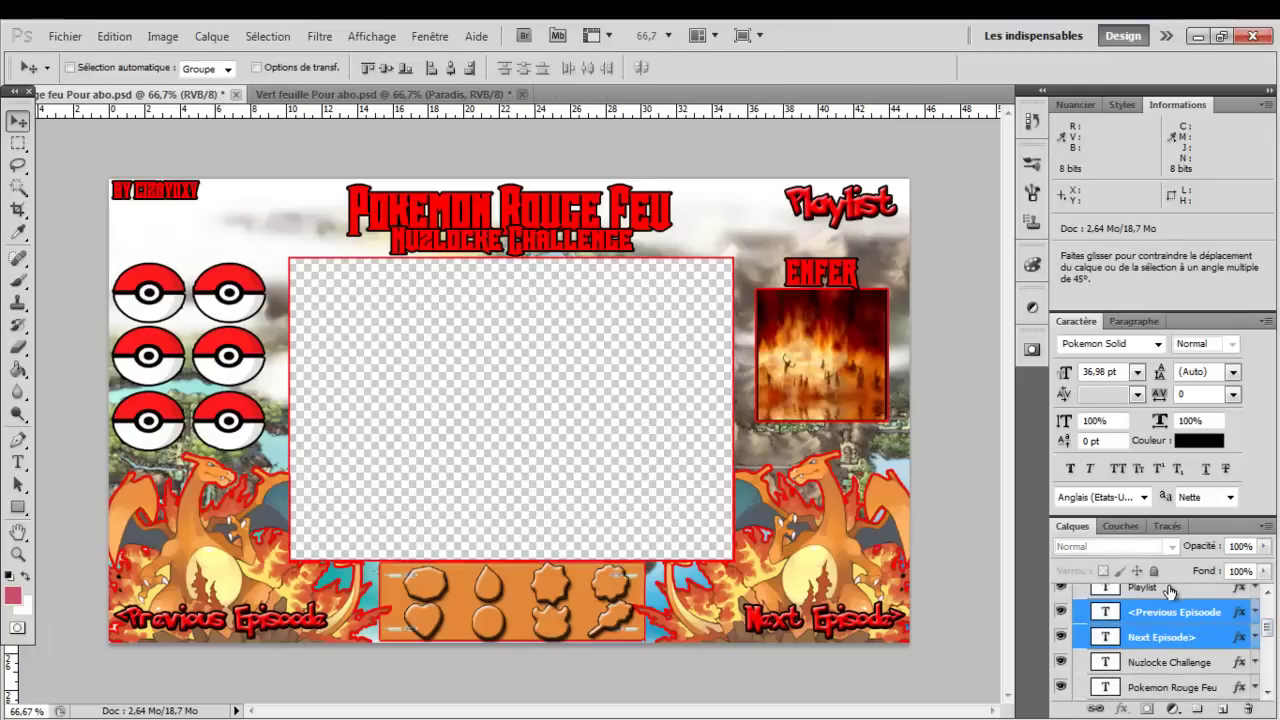
pyautogui.click(1205, 638)
pyautogui.keyDown('ctrl'); pyautogui.click(1175, 595); pyautogui.keyUp('ctrl')
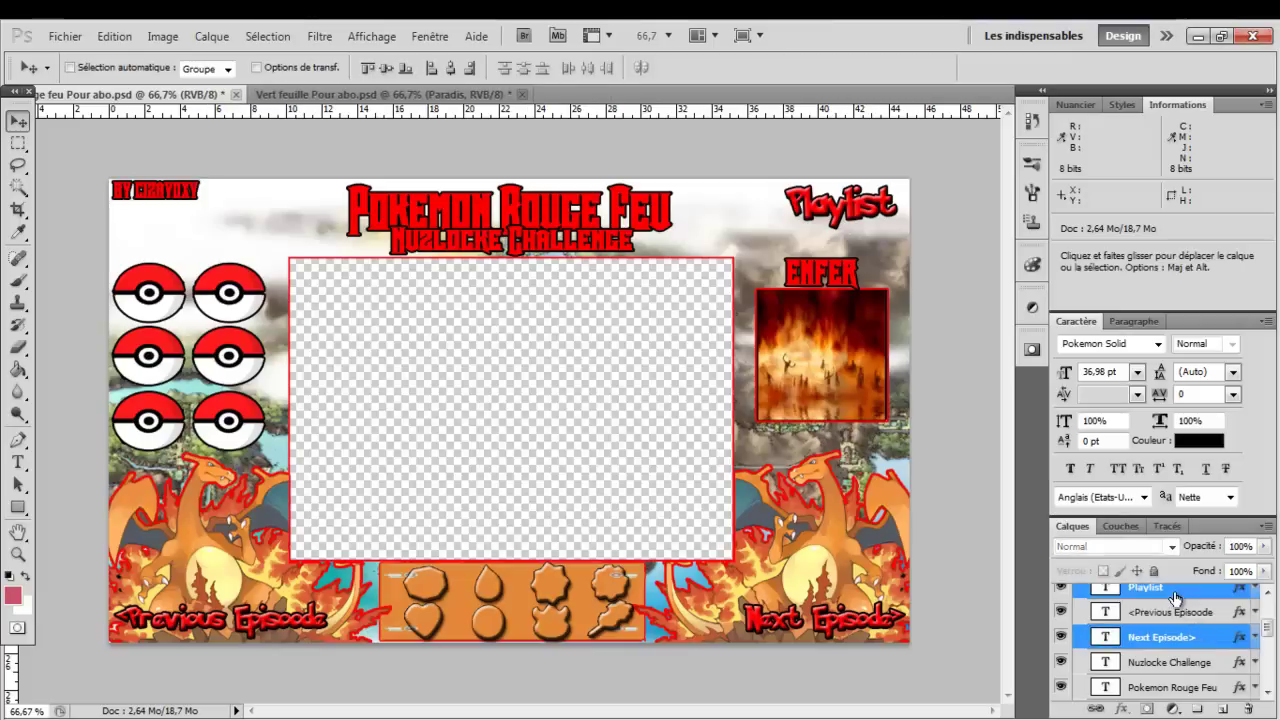
pyautogui.keyDown('ctrl'); pyautogui.click(1195, 615); pyautogui.keyUp('ctrl')
pyautogui.moveTo(1177, 628); pyautogui.dragTo(1155, 592)
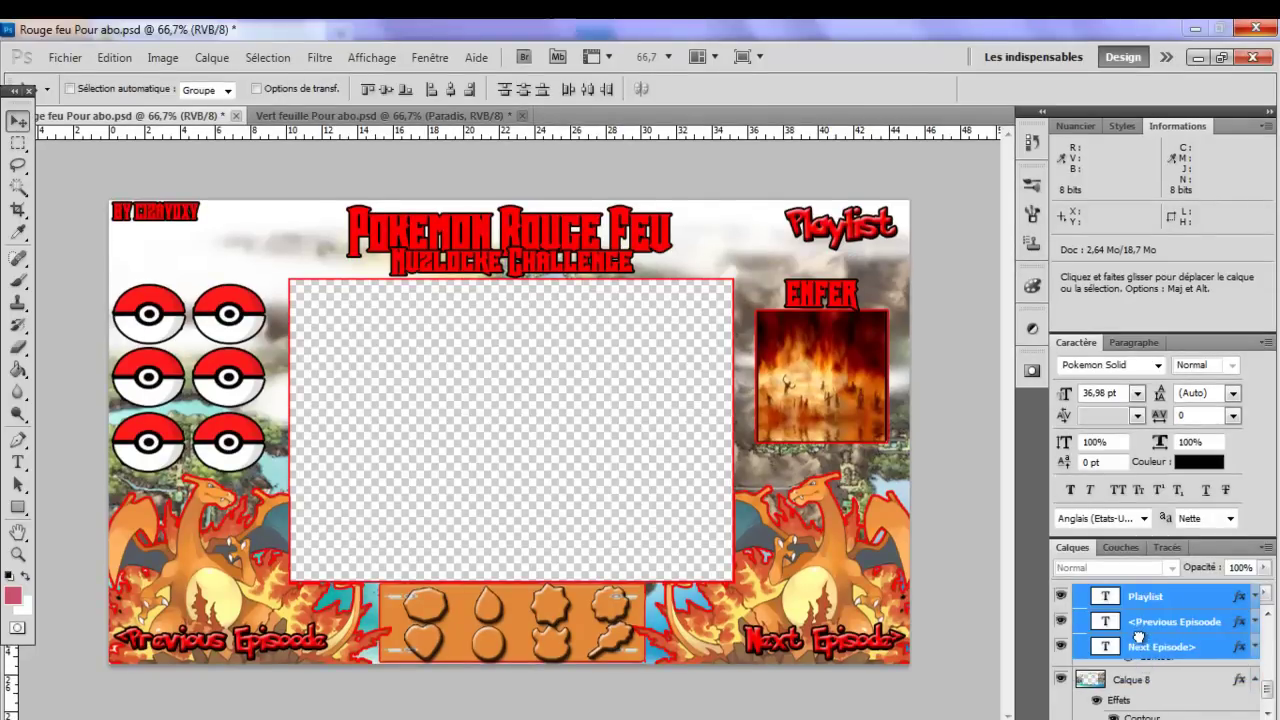
pyautogui.scroll(-2, 1137, 665)
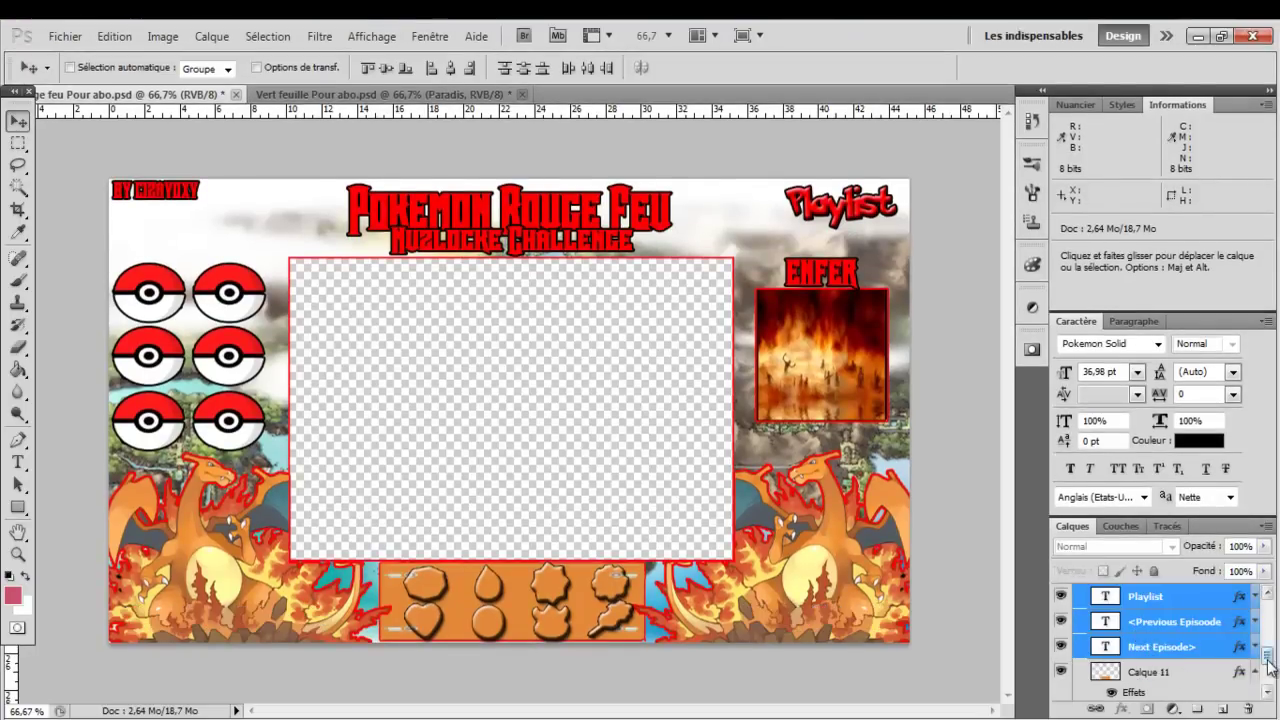
pyautogui.moveTo(1267, 709); pyautogui.dragTo(1268, 645)
pyautogui.moveTo(1172, 662)
pyautogui.mouseDown()
pyautogui.moveTo(1155, 607)
pyautogui.moveTo(1113, 612)
pyautogui.mouseUp()
pyautogui.click(1097, 610)
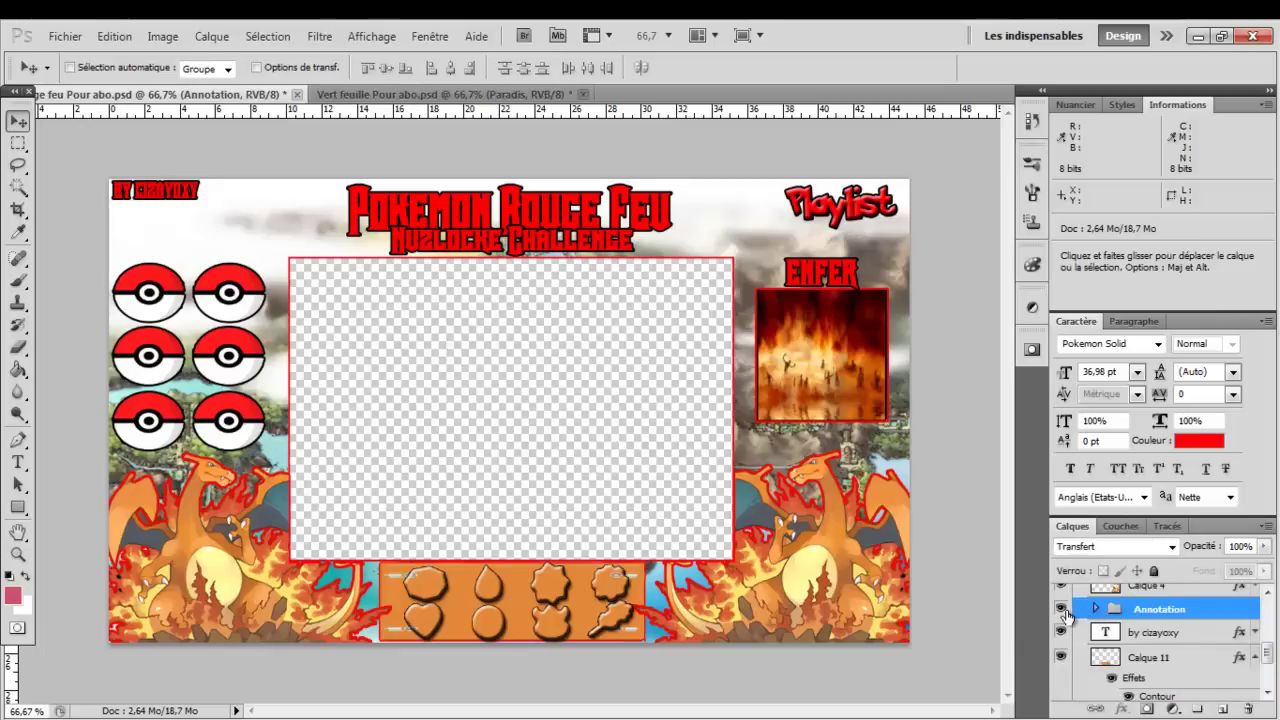
# Step: Check the Annotation group by switching its visibility off and on and inspecting the layers it contains
pyautogui.click(1062, 610)
pyautogui.click(1062, 610)
pyautogui.click(1100, 610)
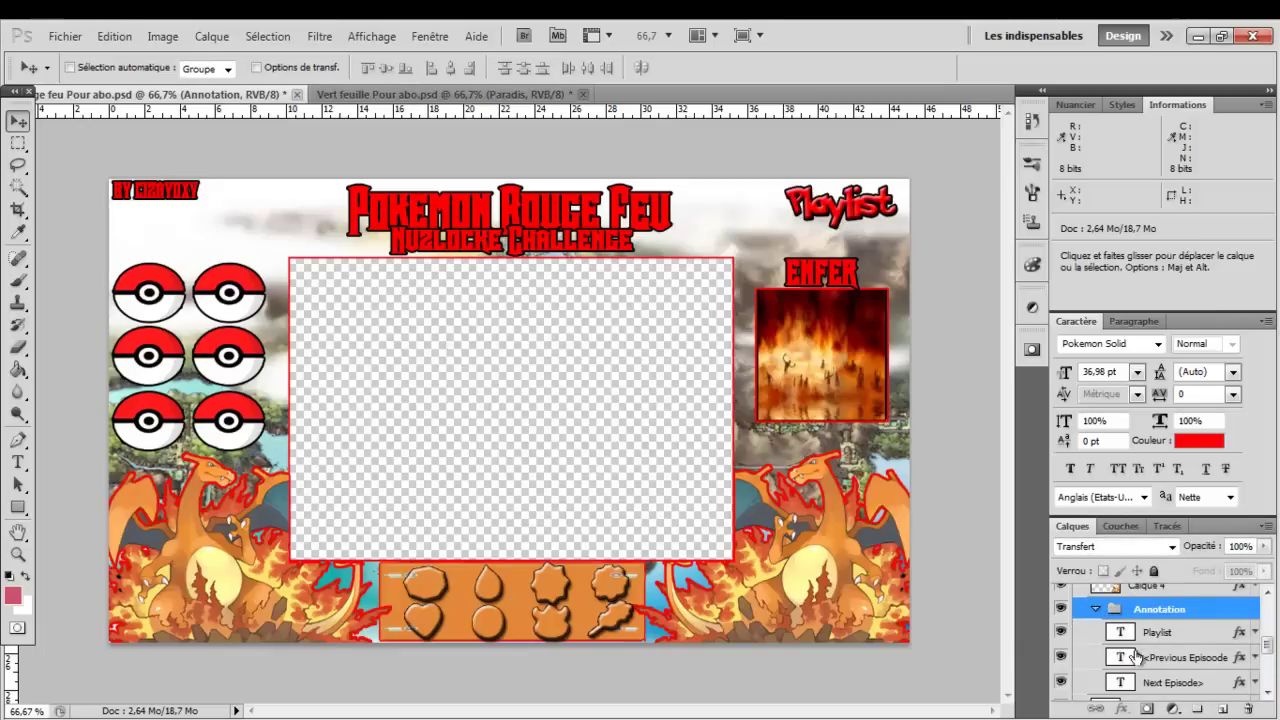
pyautogui.click(1152, 680)
# Step: Collapse the Annotation group and move it out of Titre et Extras, directly below the Team group
pyautogui.click(1114, 614)
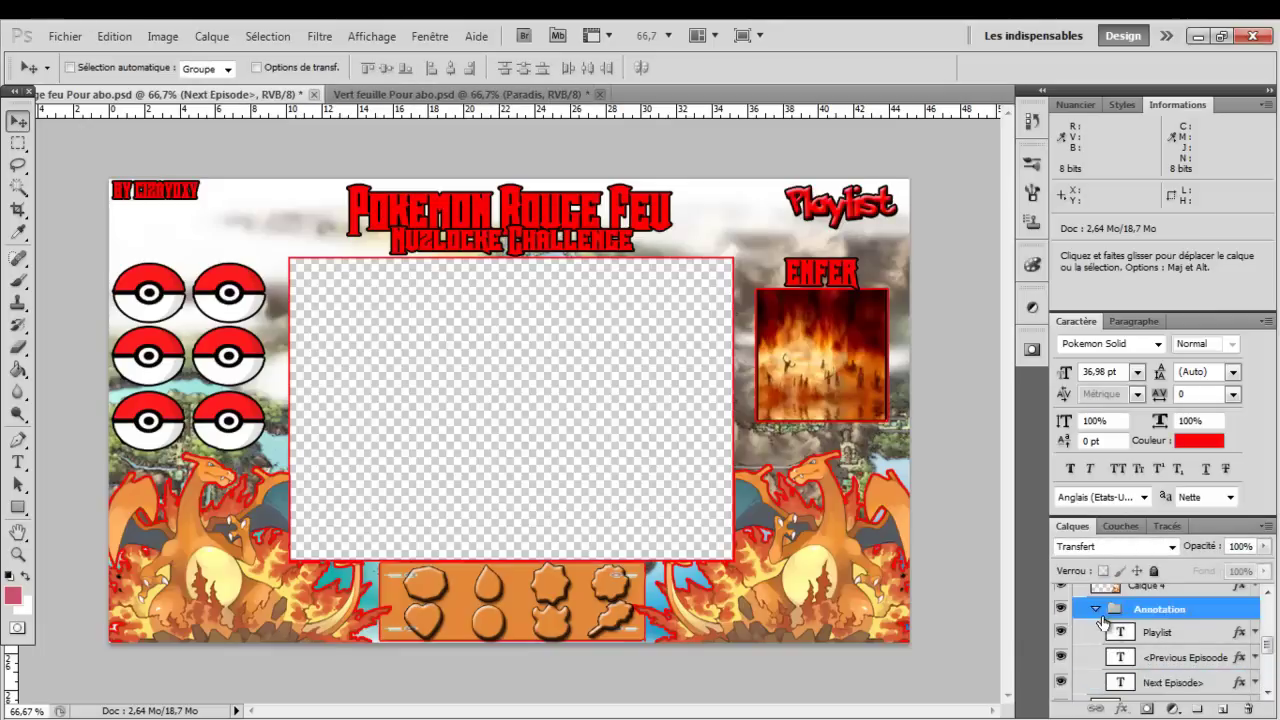
pyautogui.click(1097, 610)
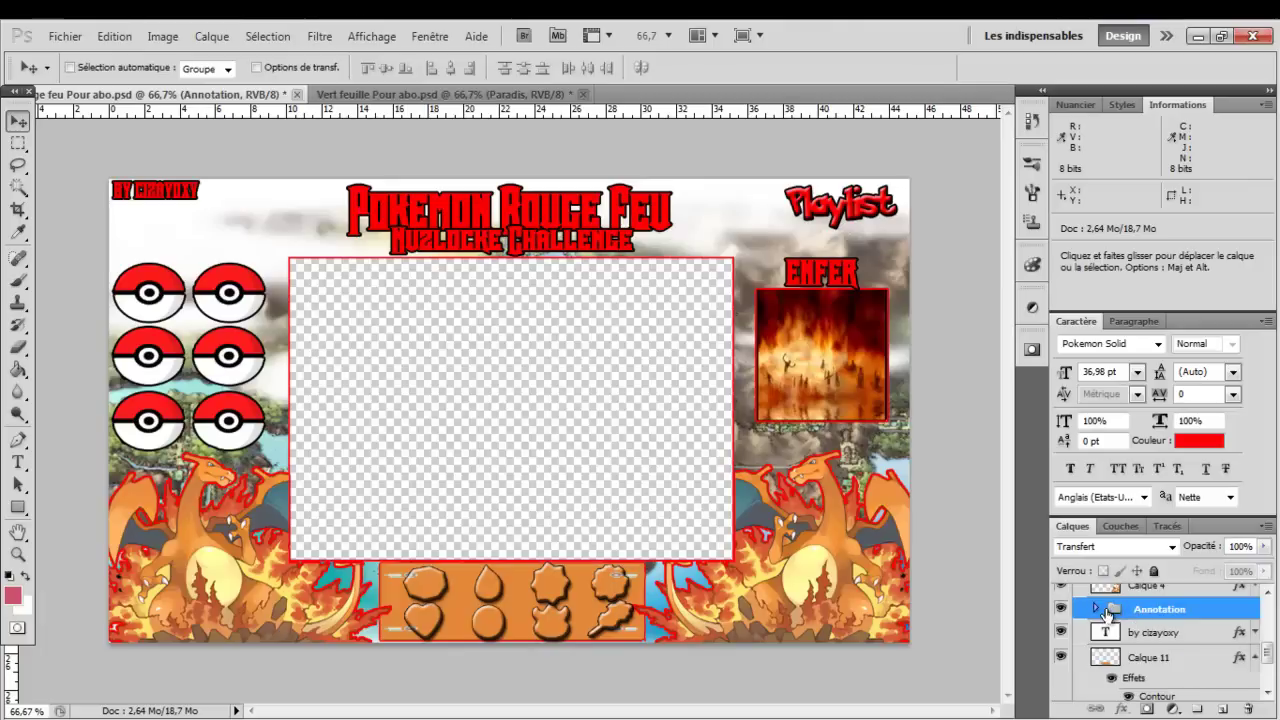
pyautogui.moveTo(1112, 612)
pyautogui.mouseDown()
pyautogui.moveTo(1117, 558)
pyautogui.moveTo(1117, 613)
pyautogui.mouseUp()
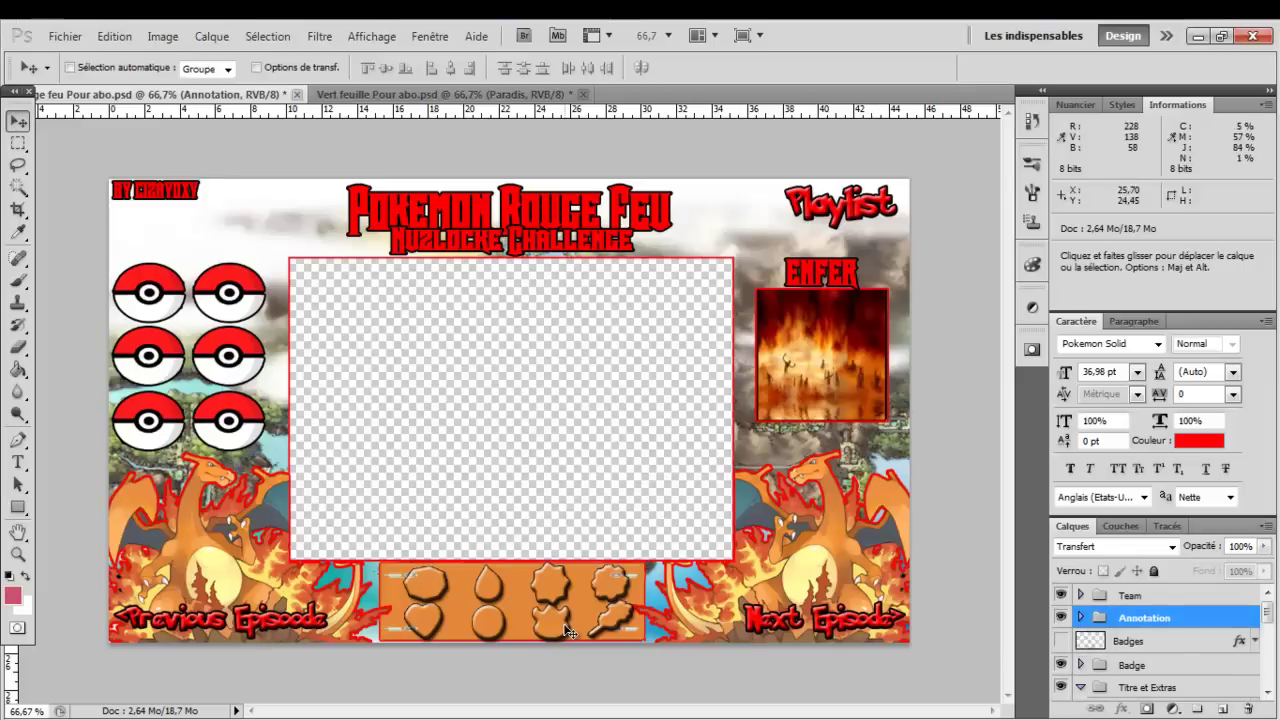
# Step: Delete the hidden Badges layer located between the Annotation and Badge groups
pyautogui.click(1099, 641)
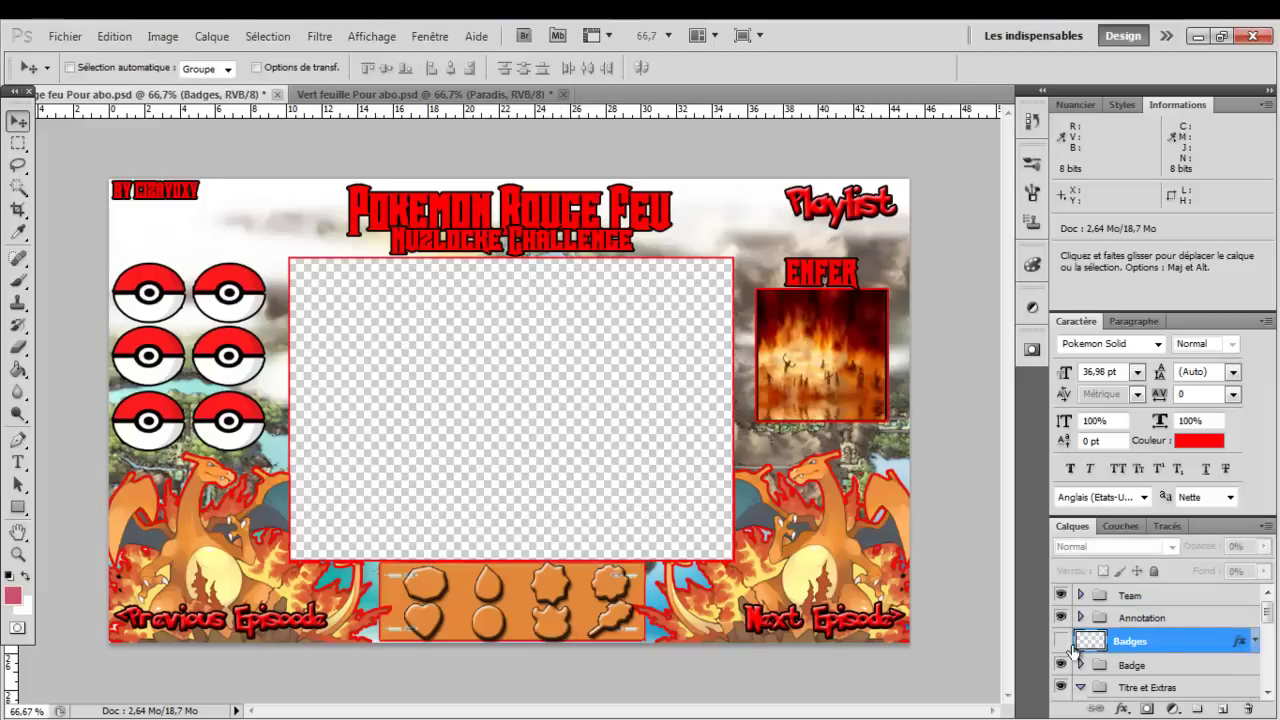
pyautogui.rightClick(1170, 643)
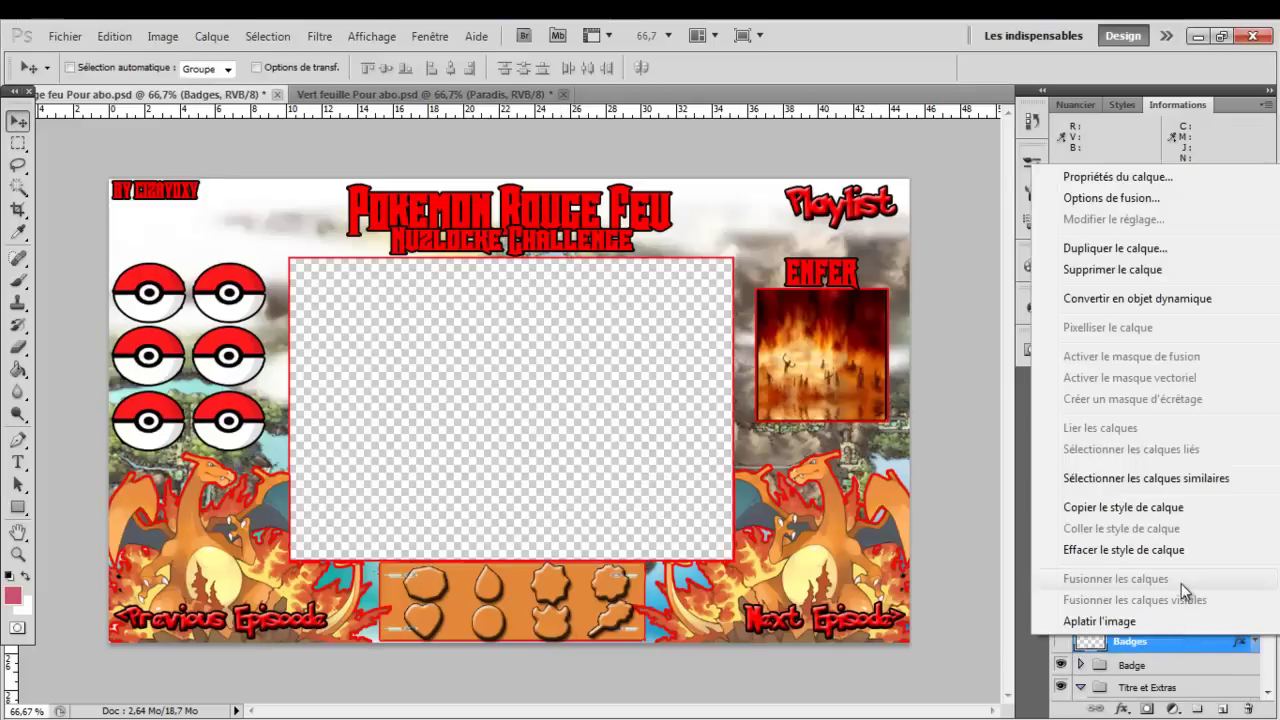
pyautogui.click(1100, 269)
pyautogui.click(586, 303)
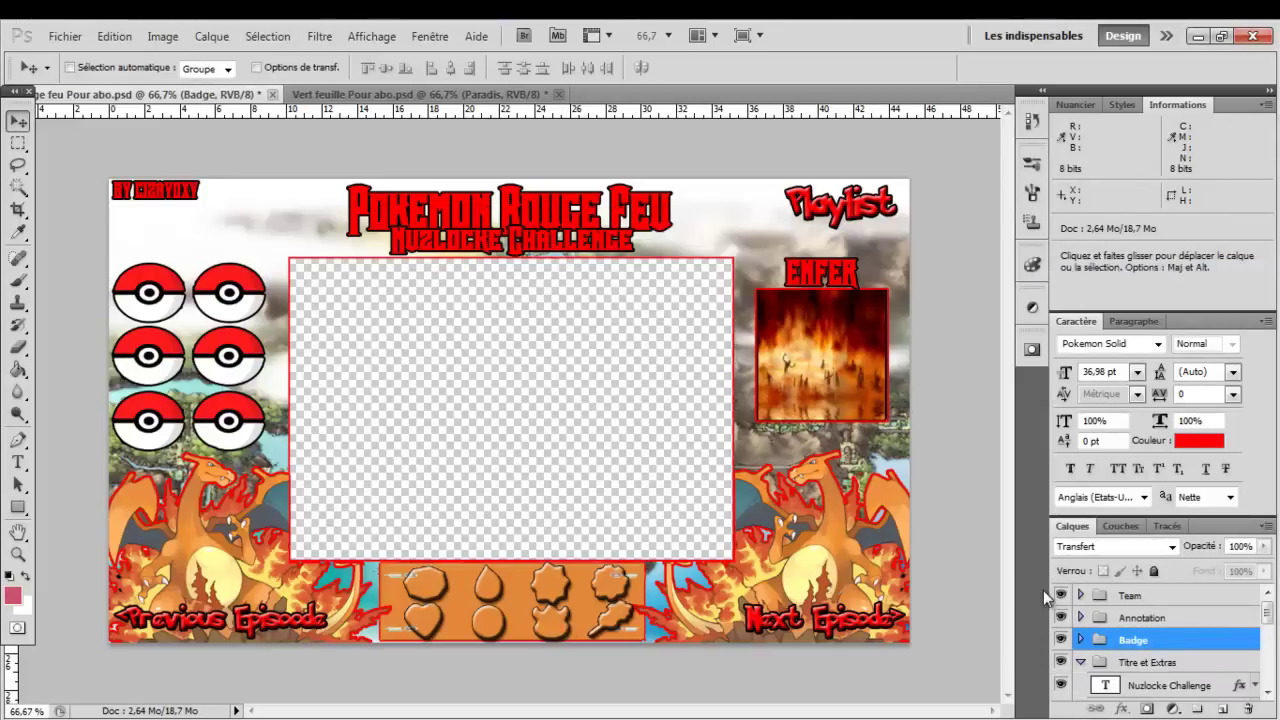
# Step: Collapse the Titre et Extras group and check which layers the Badge group contains
pyautogui.click(1081, 661)
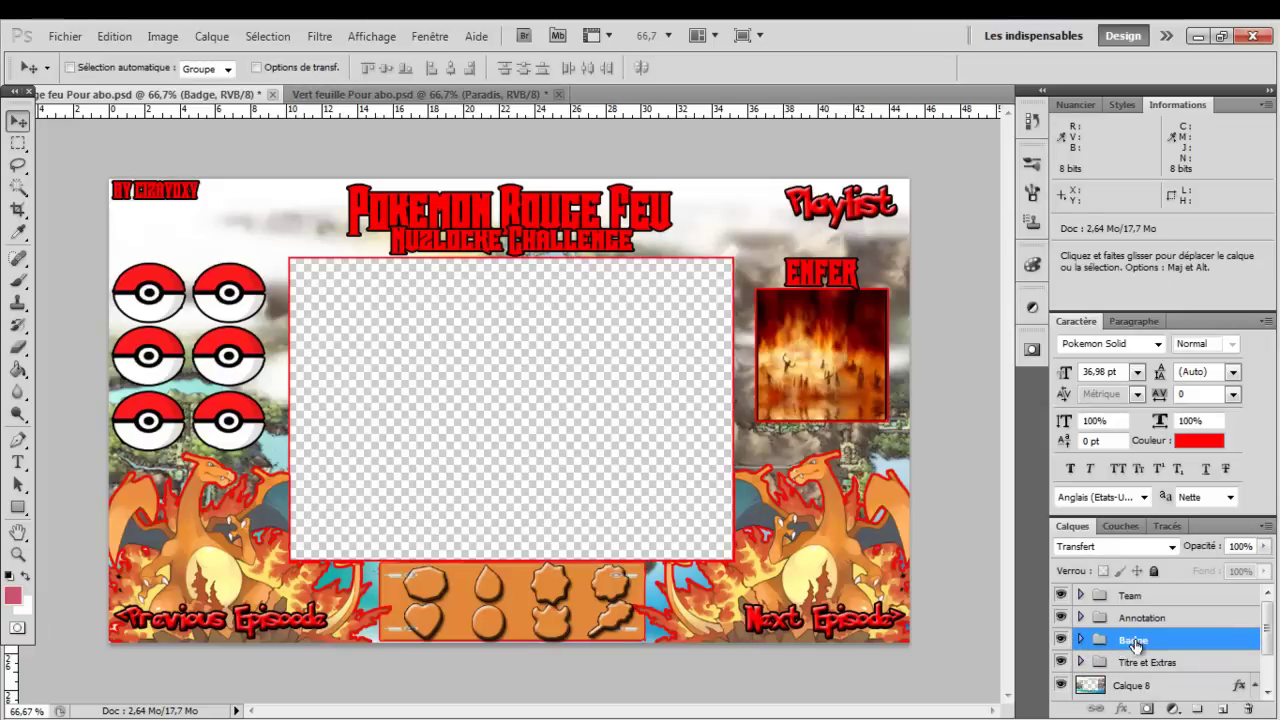
pyautogui.click(1081, 641)
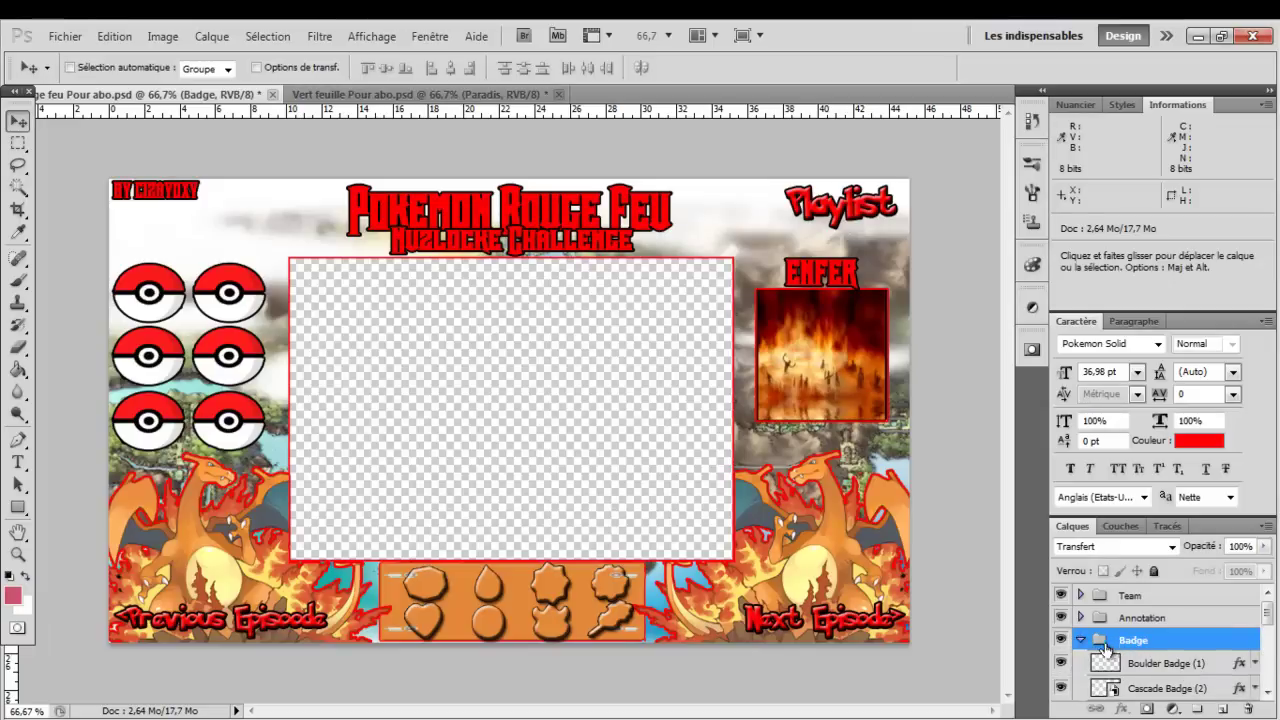
pyautogui.click(1081, 641)
# Step: Try to move the Badge group over the Playlist text in the overlay's corner using Free Transform
pyautogui.hotkey('ctrl', 't')
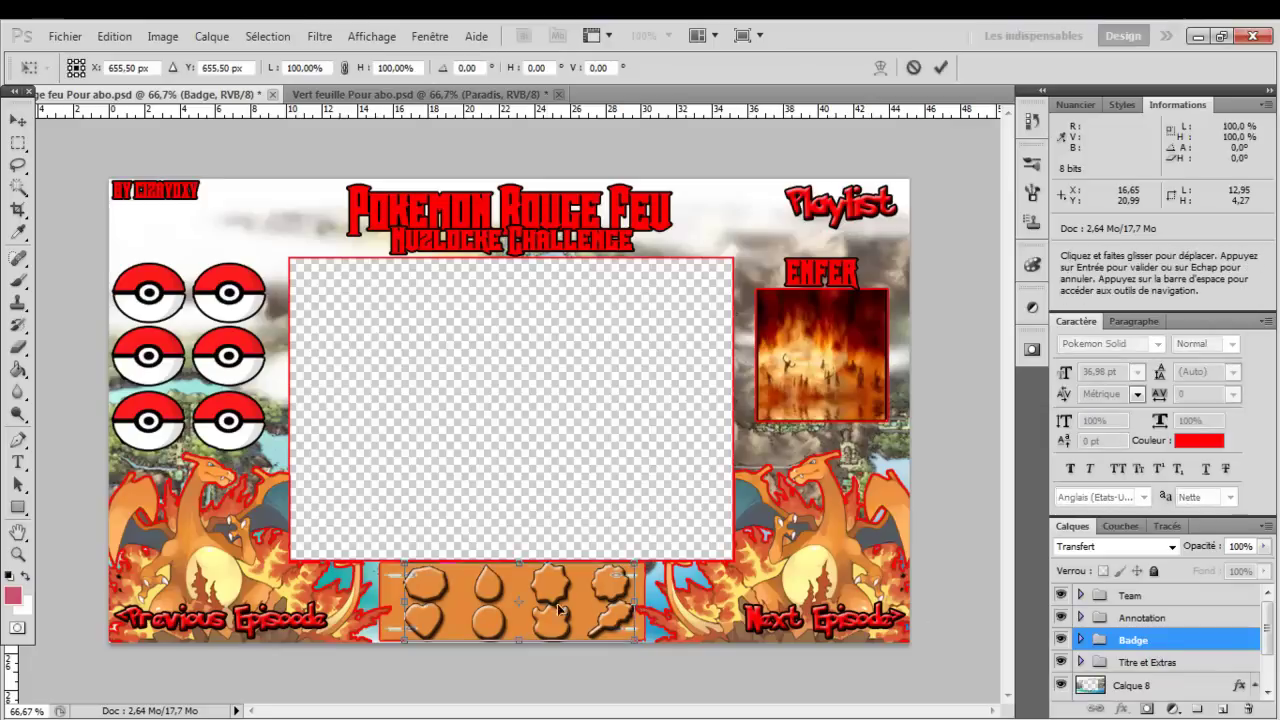
pyautogui.moveTo(533, 597); pyautogui.dragTo(815, 221)
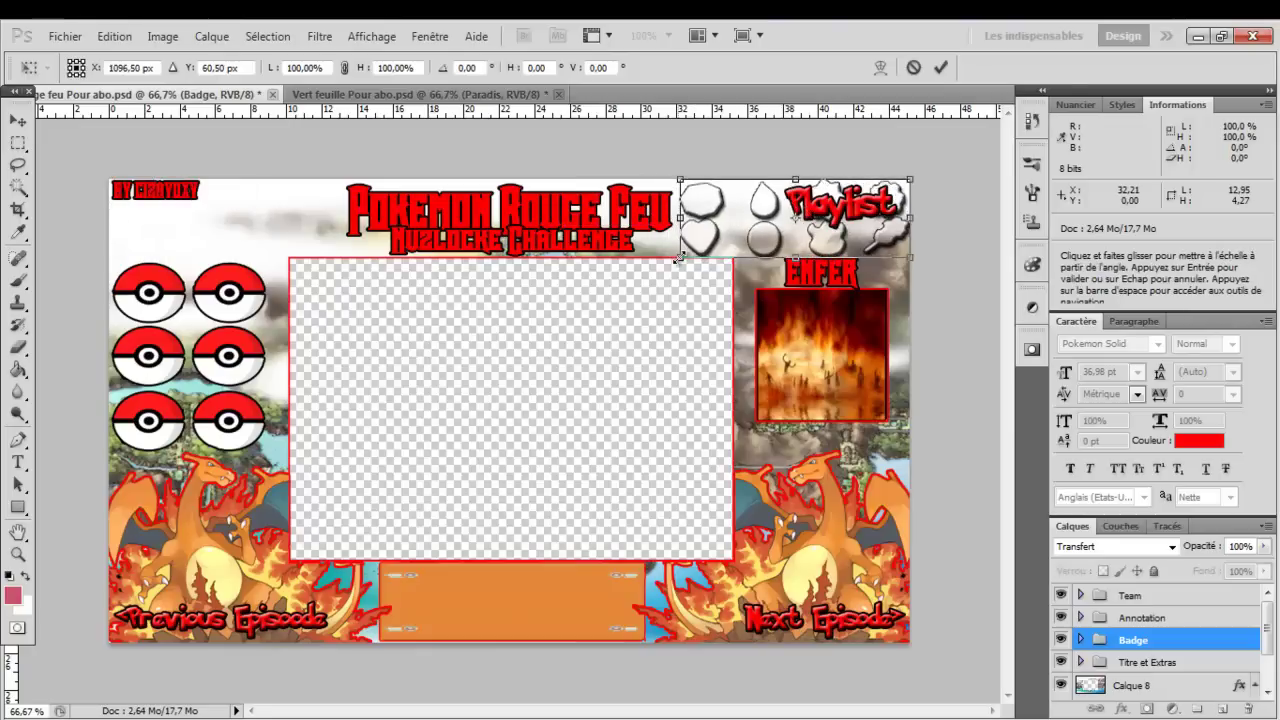
pyautogui.moveTo(707, 248); pyautogui.dragTo(702, 258)
pyautogui.press('Escape')
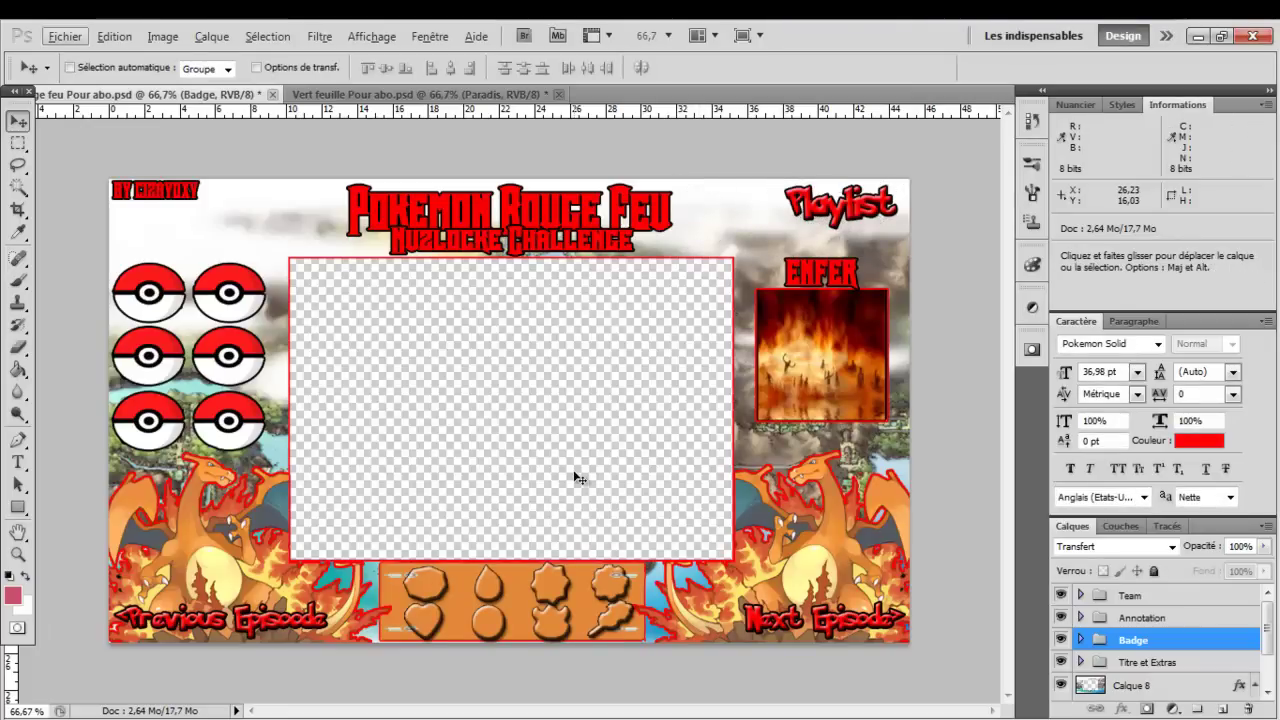
# Step: Check the Titre et Extras and Team groups by toggling their visibility and inspecting the layers in Team
pyautogui.click(1069, 665)
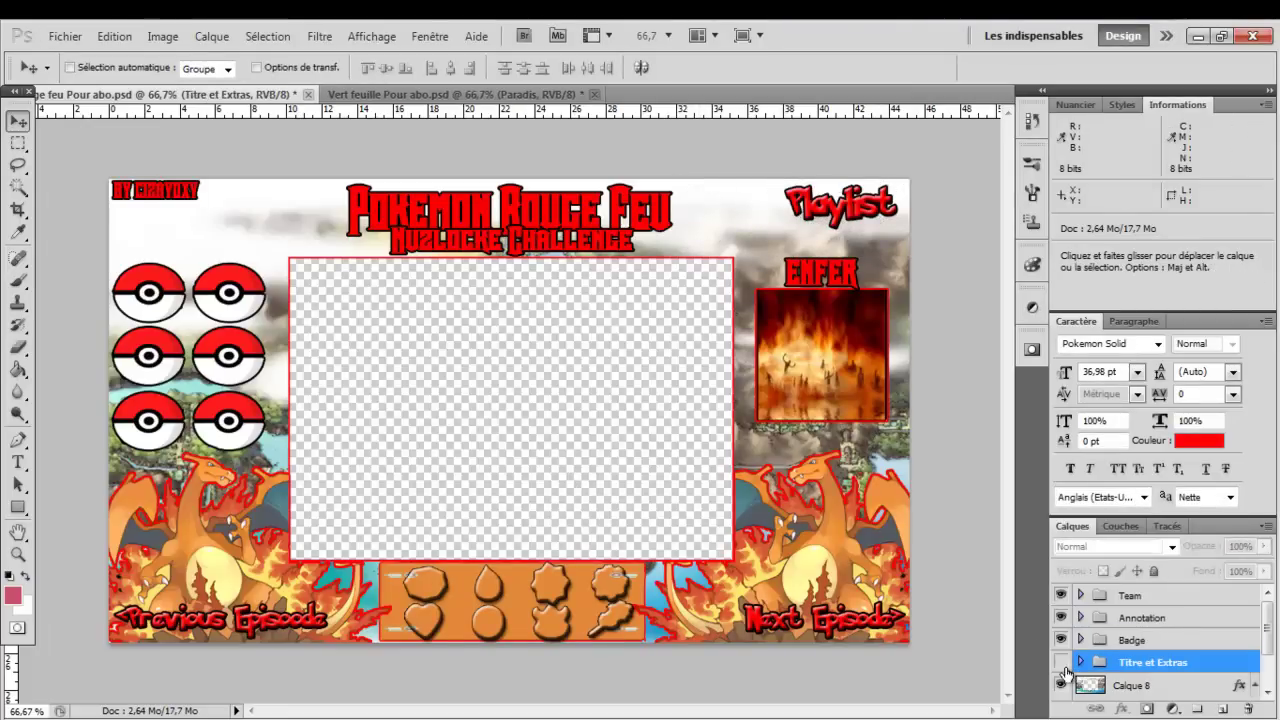
pyautogui.click(1061, 663)
pyautogui.click(1061, 663)
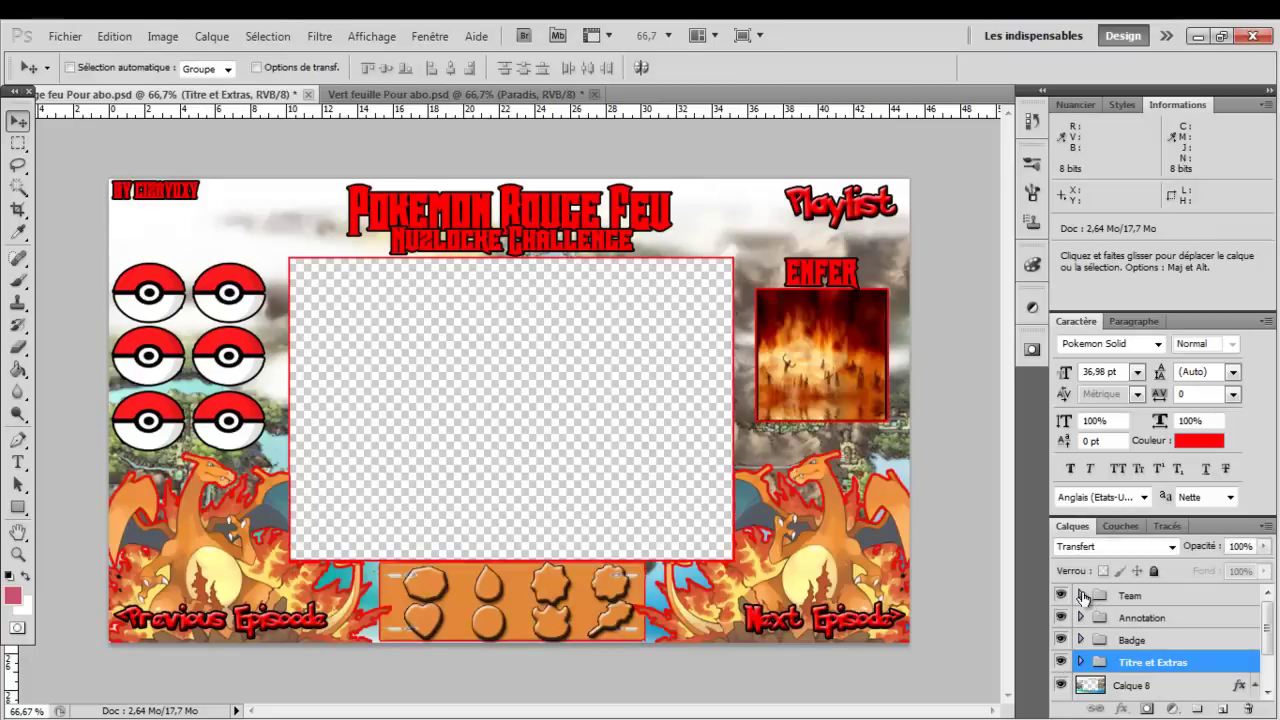
pyautogui.click(1081, 595)
pyautogui.click(1081, 595)
pyautogui.click(1061, 595)
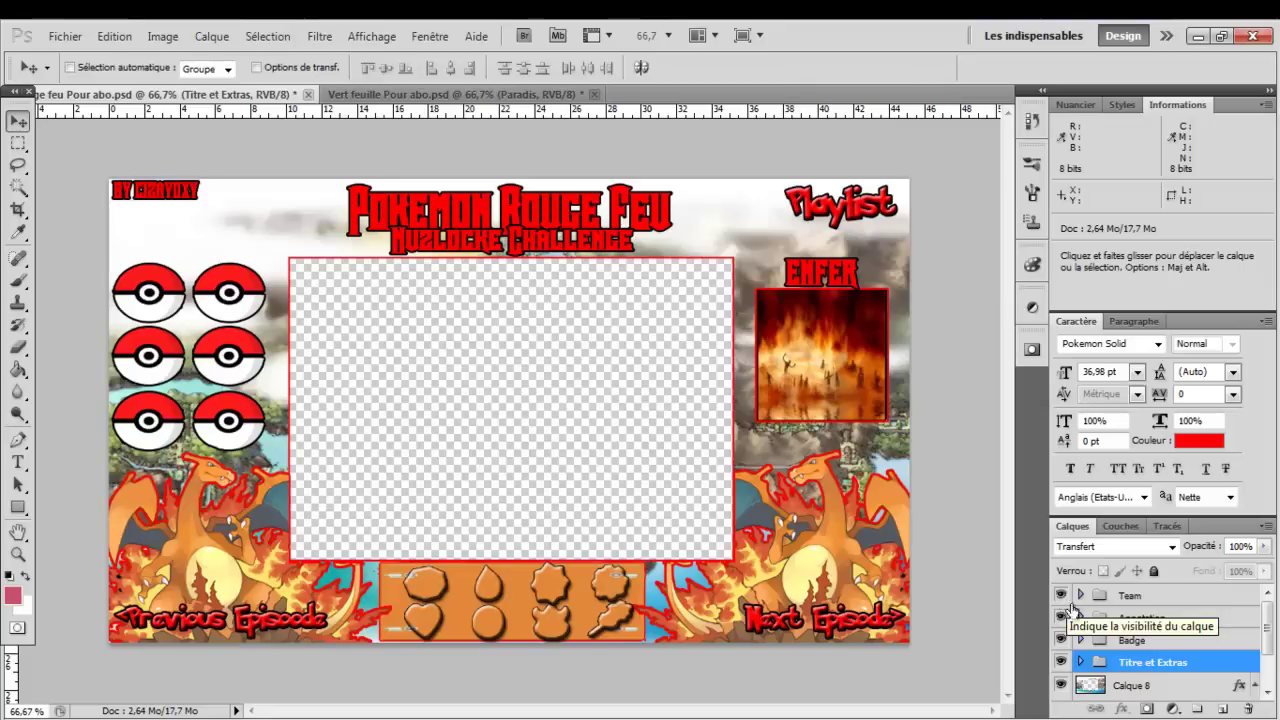
pyautogui.moveTo(1268, 650)
pyautogui.mouseDown()
pyautogui.moveTo(1271, 678)
pyautogui.moveTo(1268, 605)
pyautogui.mouseUp()
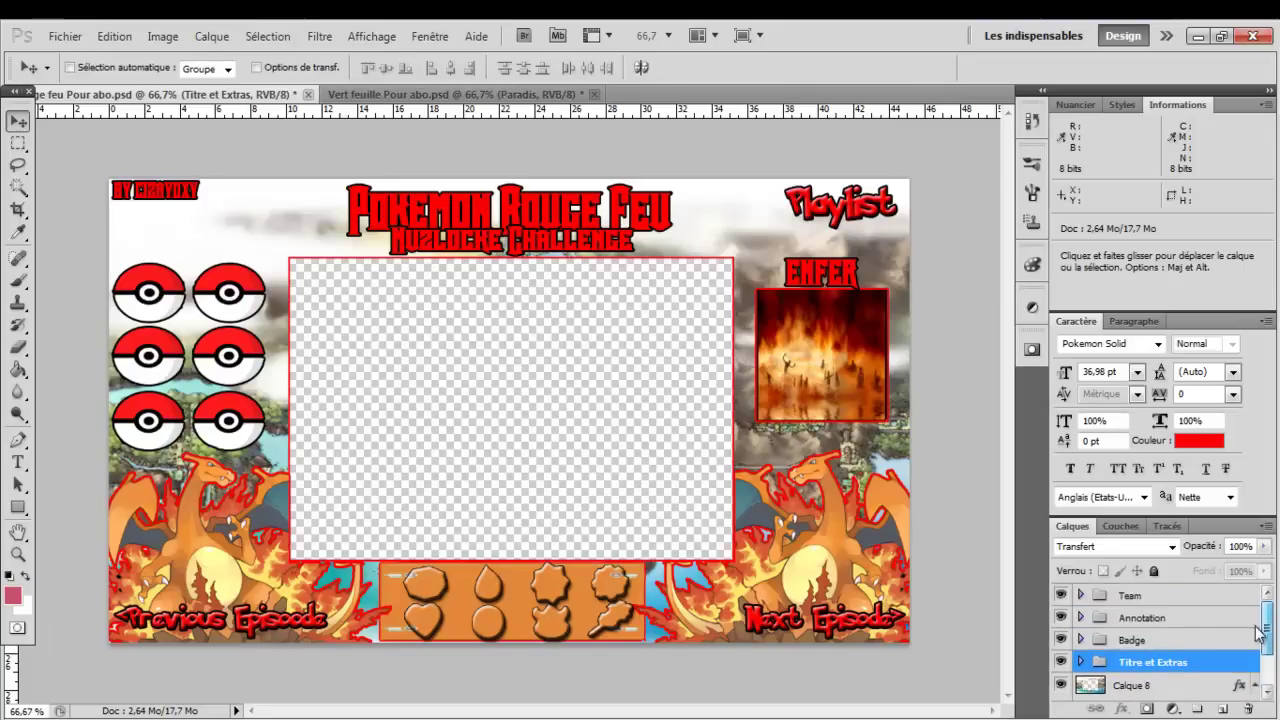
# Step: Switch to the Vert feuille Pour abo.psd document and collapse its Titre et Extras group
pyautogui.click(352, 94)
pyautogui.moveTo(1268, 660); pyautogui.dragTo(1270, 627)
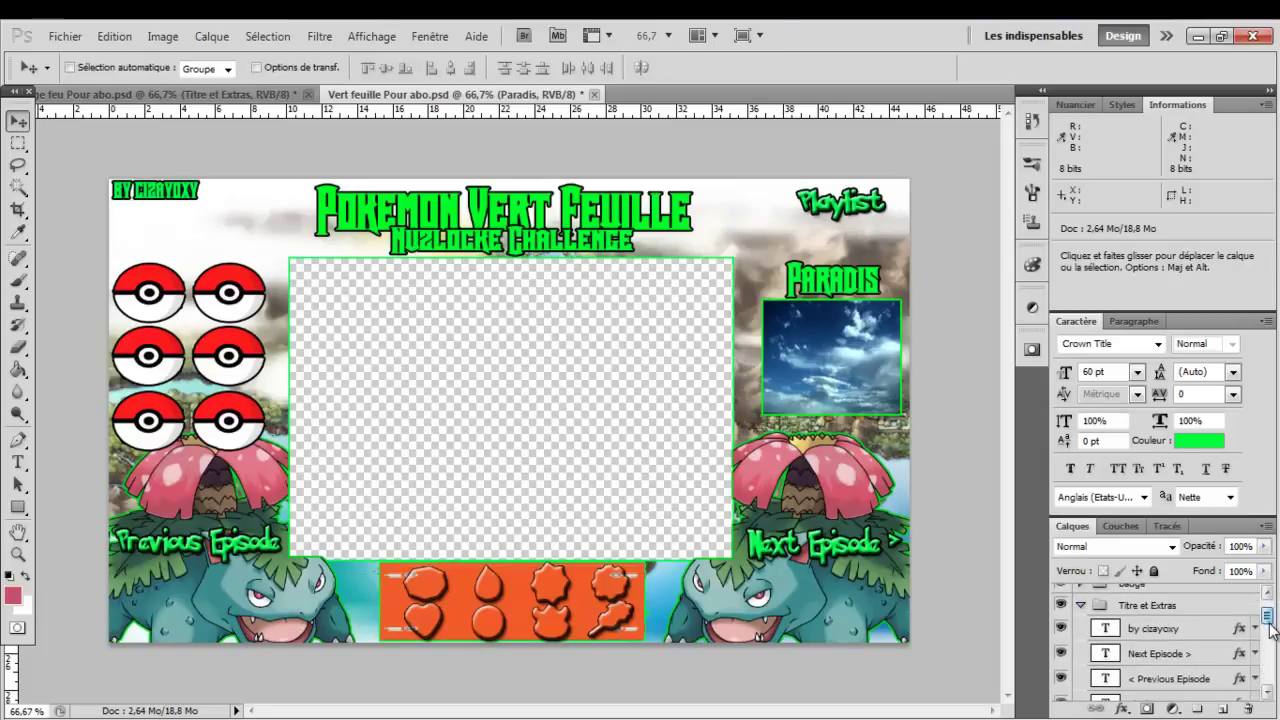
pyautogui.click(1080, 610)
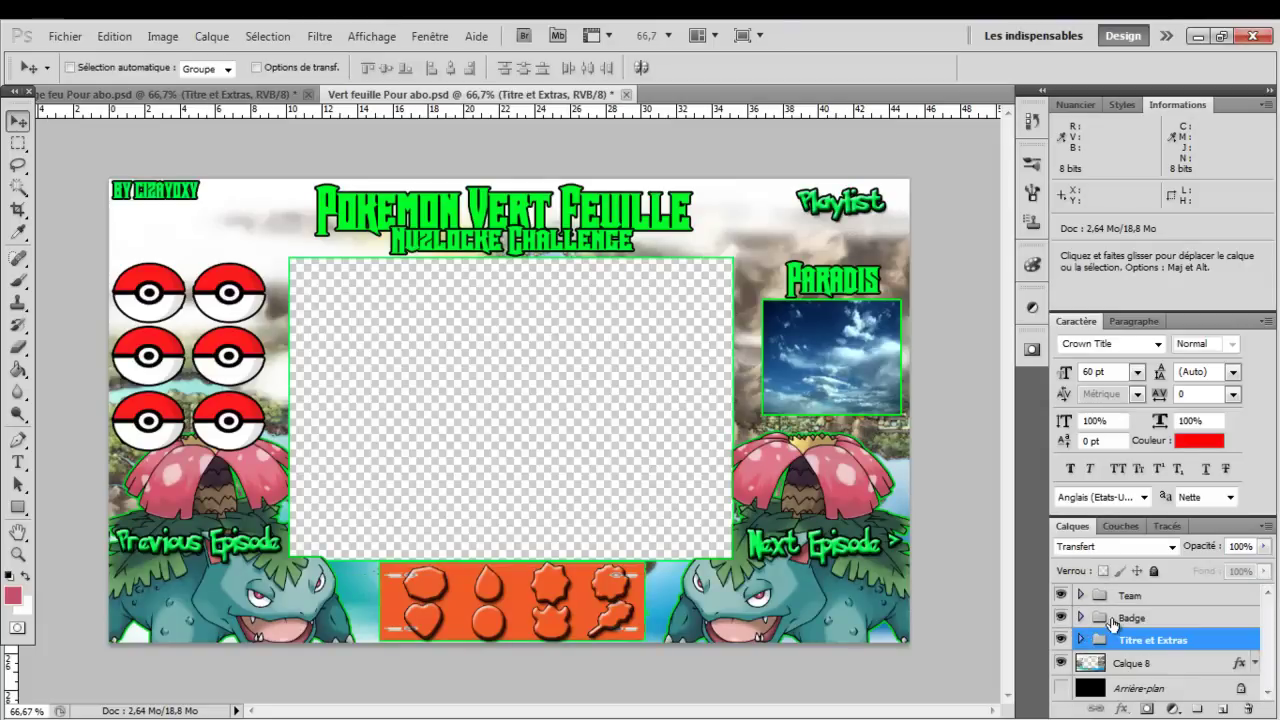
# Step: Try to shift the whole Badge group sideways from the orange badge panel, and undo the move
pyautogui.click(1114, 624)
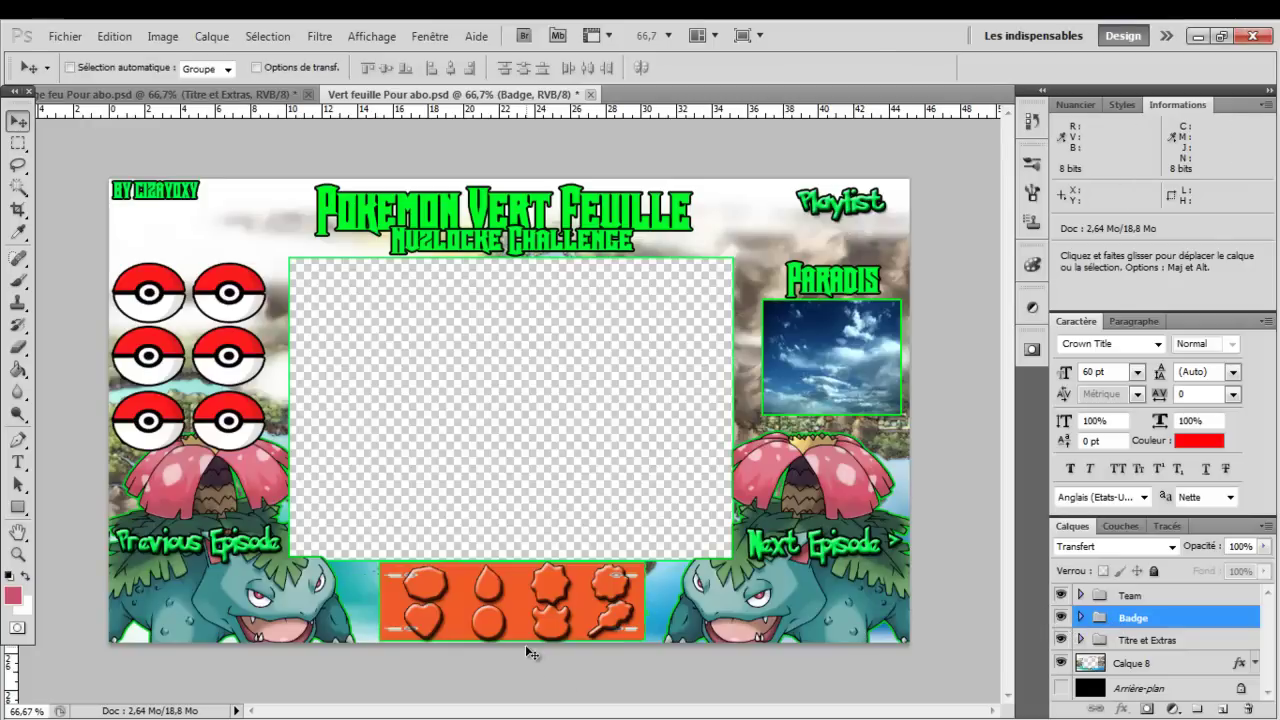
pyautogui.hotkey('ctrl', 't')
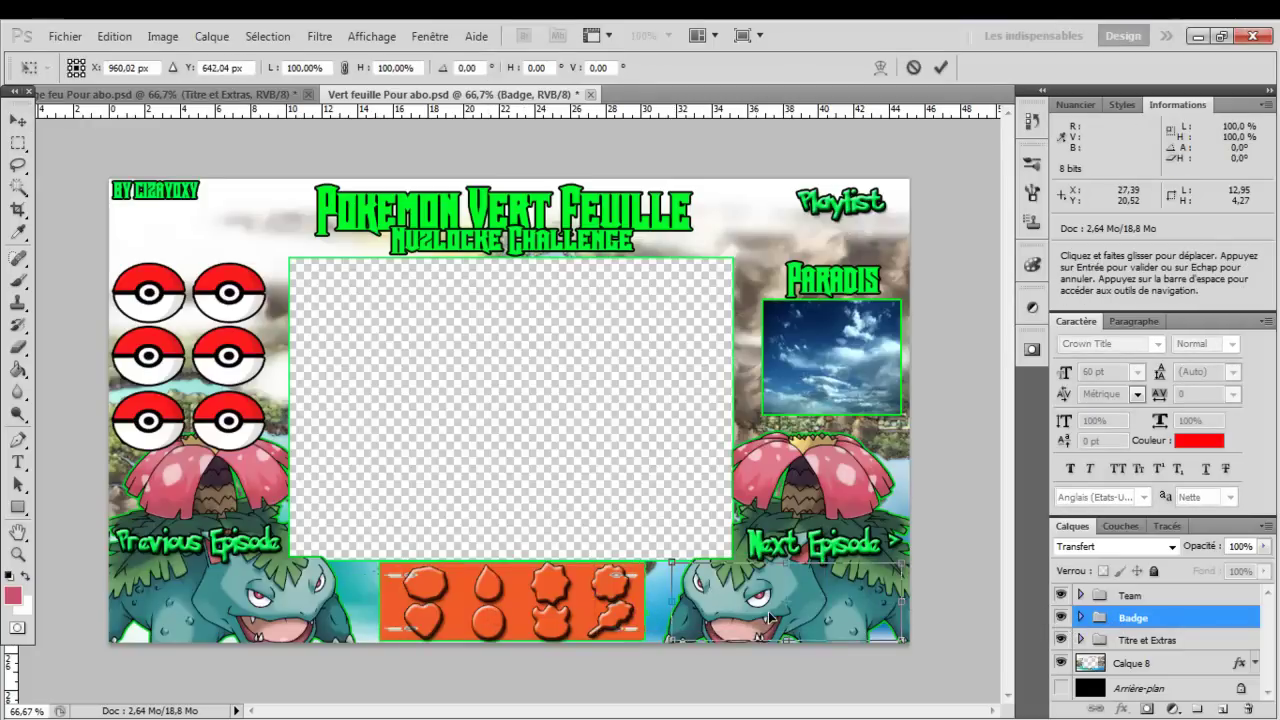
pyautogui.moveTo(770, 620); pyautogui.dragTo(580, 606)
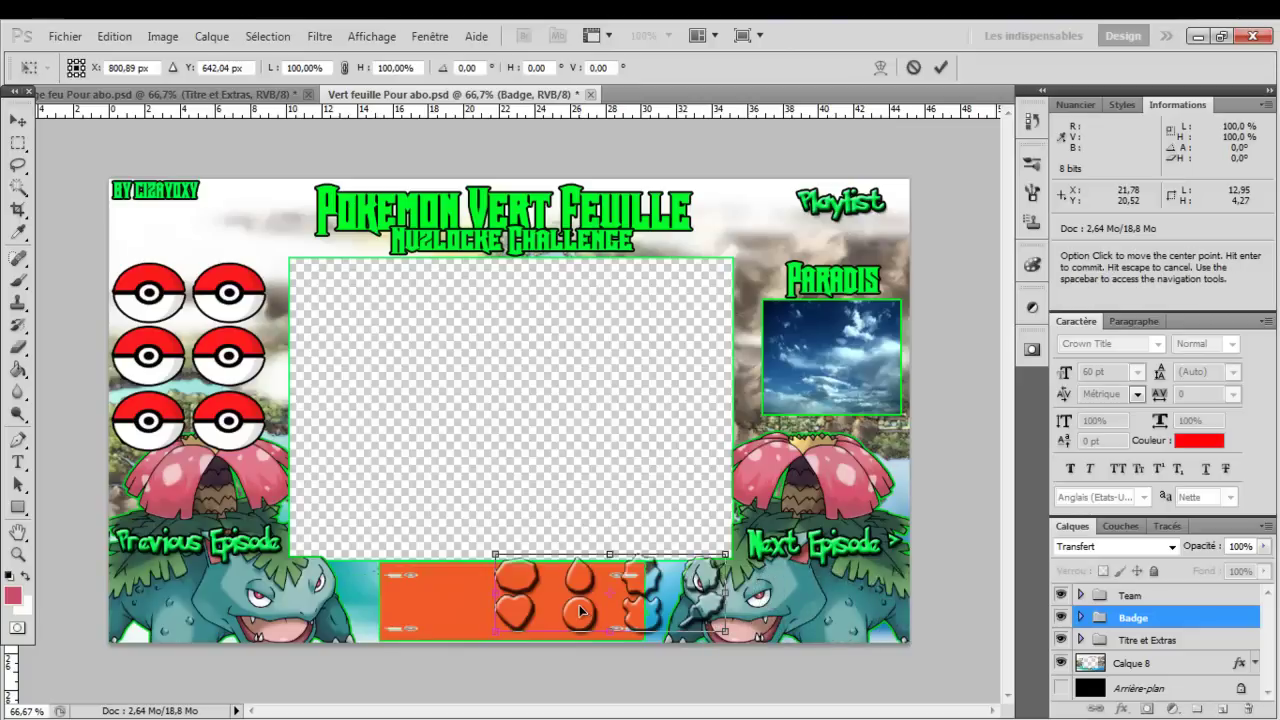
pyautogui.press('Return')
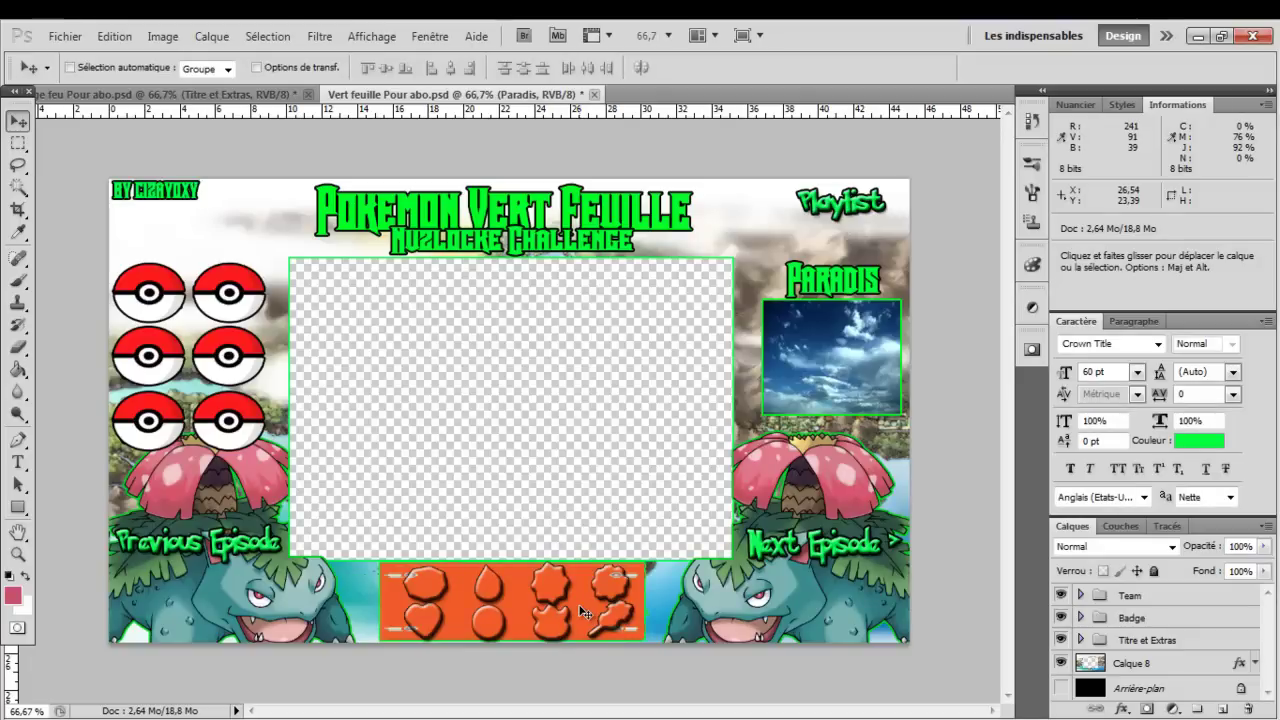
pyautogui.moveTo(494, 611); pyautogui.dragTo(585, 612)
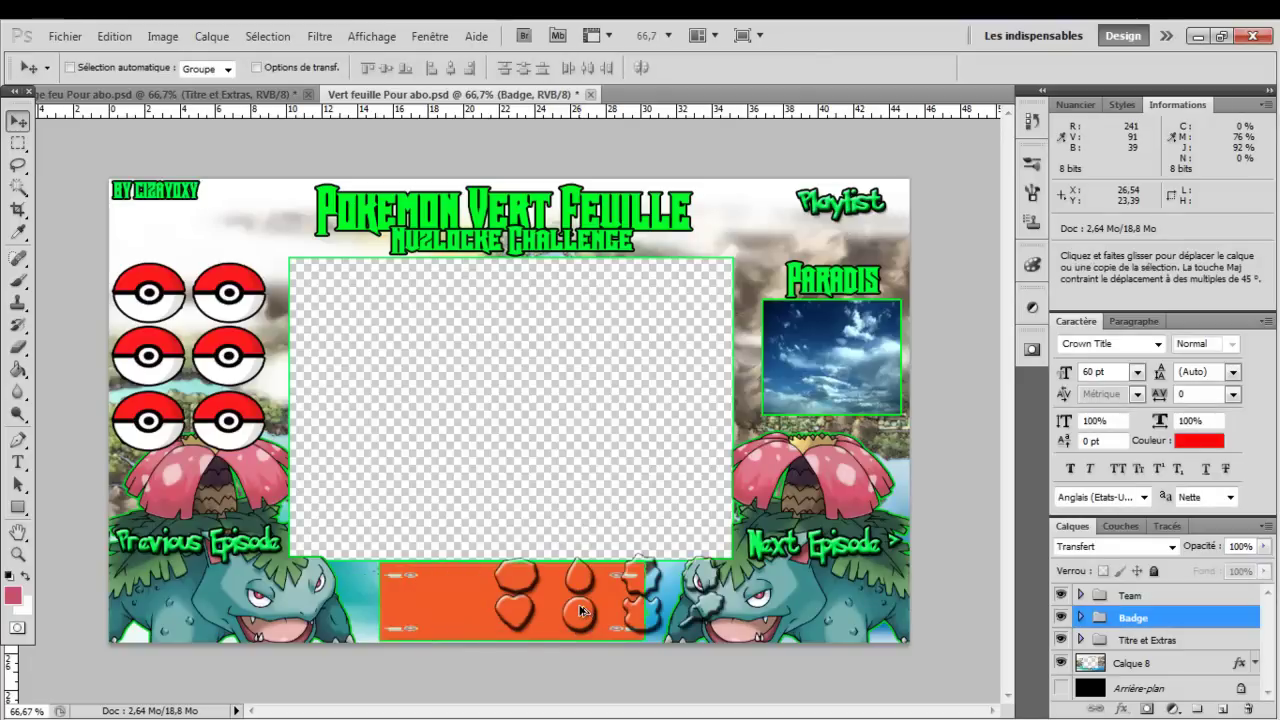
pyautogui.hotkey('ctrl', 'z')
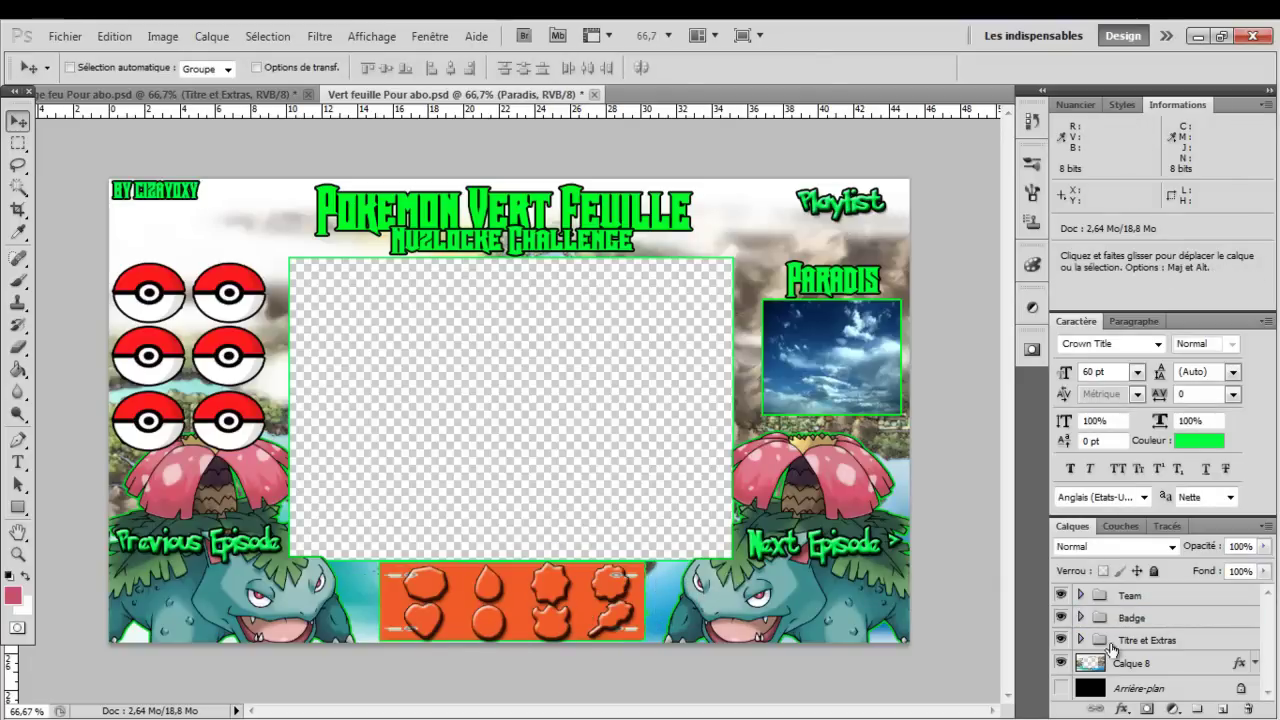
# Step: Try to move the Boulder, Cascade, Thunder and Rainbow Badge layers together onto the left Venusaur, undo the move and collapse the Badge group
pyautogui.click(1130, 618)
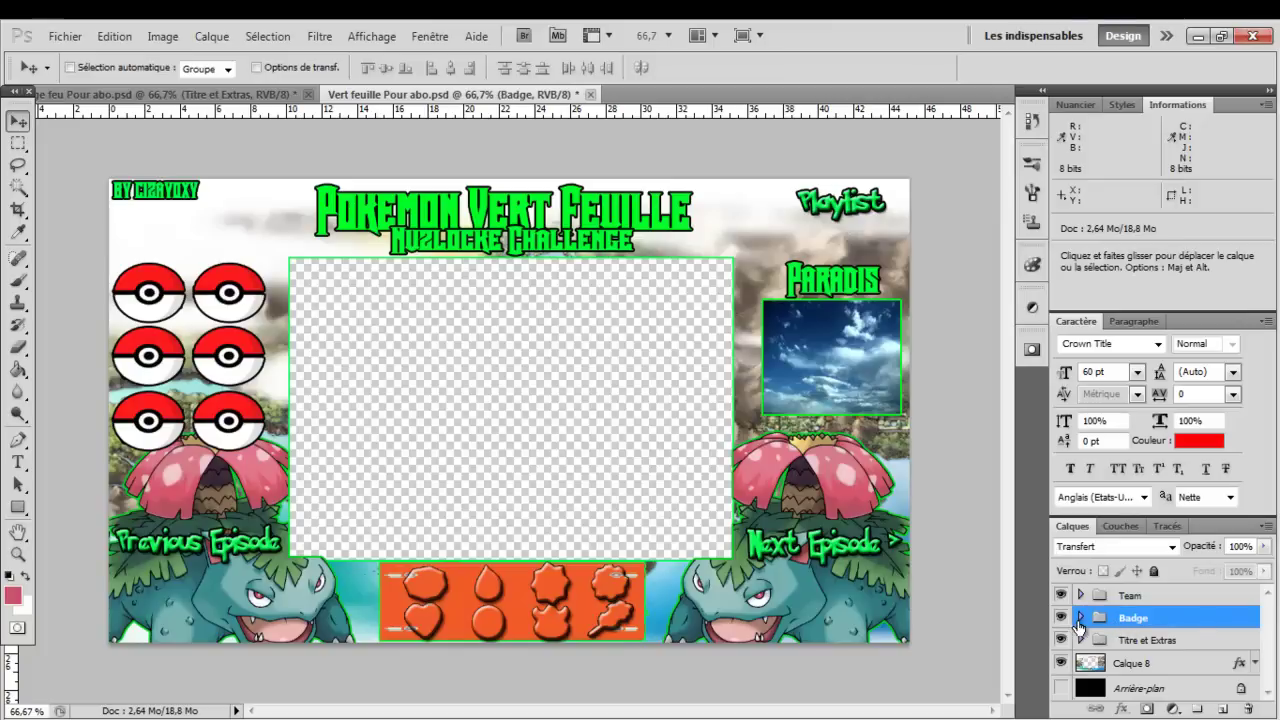
pyautogui.click(1079, 620)
pyautogui.click(1165, 648)
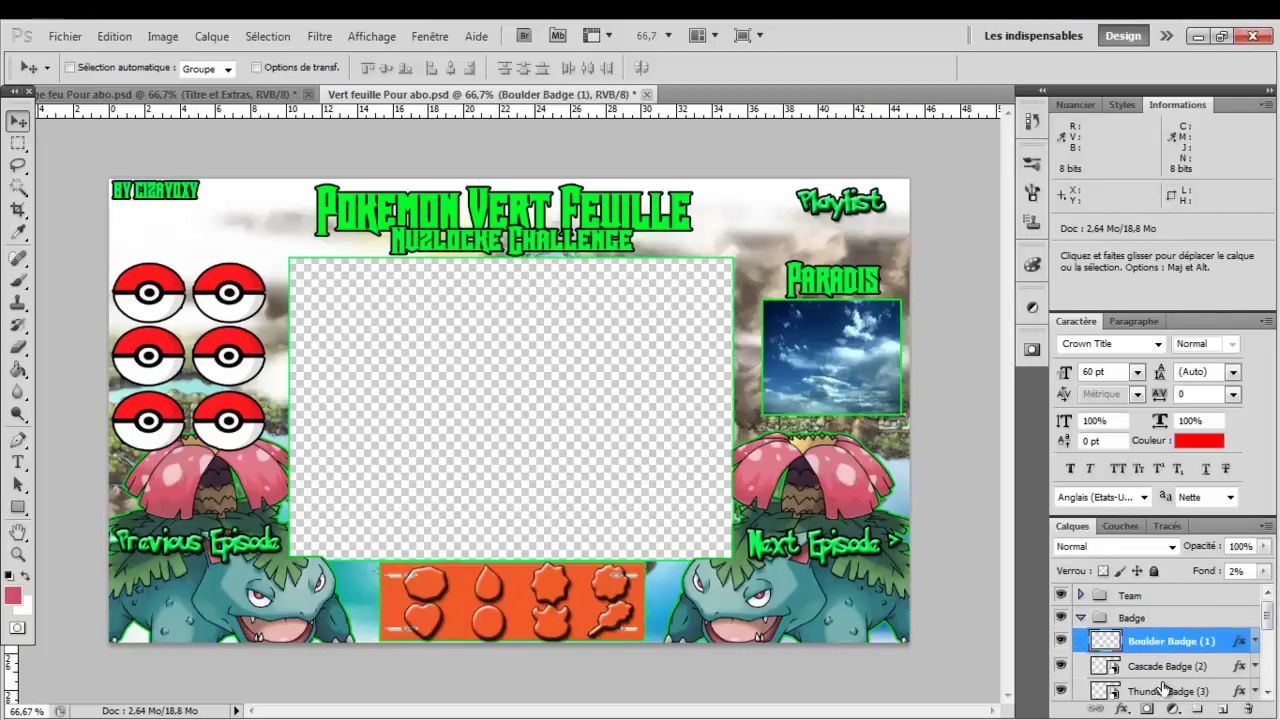
pyautogui.keyDown('ctrl'); pyautogui.click(1163, 692); pyautogui.keyUp('ctrl')
pyautogui.keyDown('ctrl'); pyautogui.click(1162, 668); pyautogui.keyUp('ctrl')
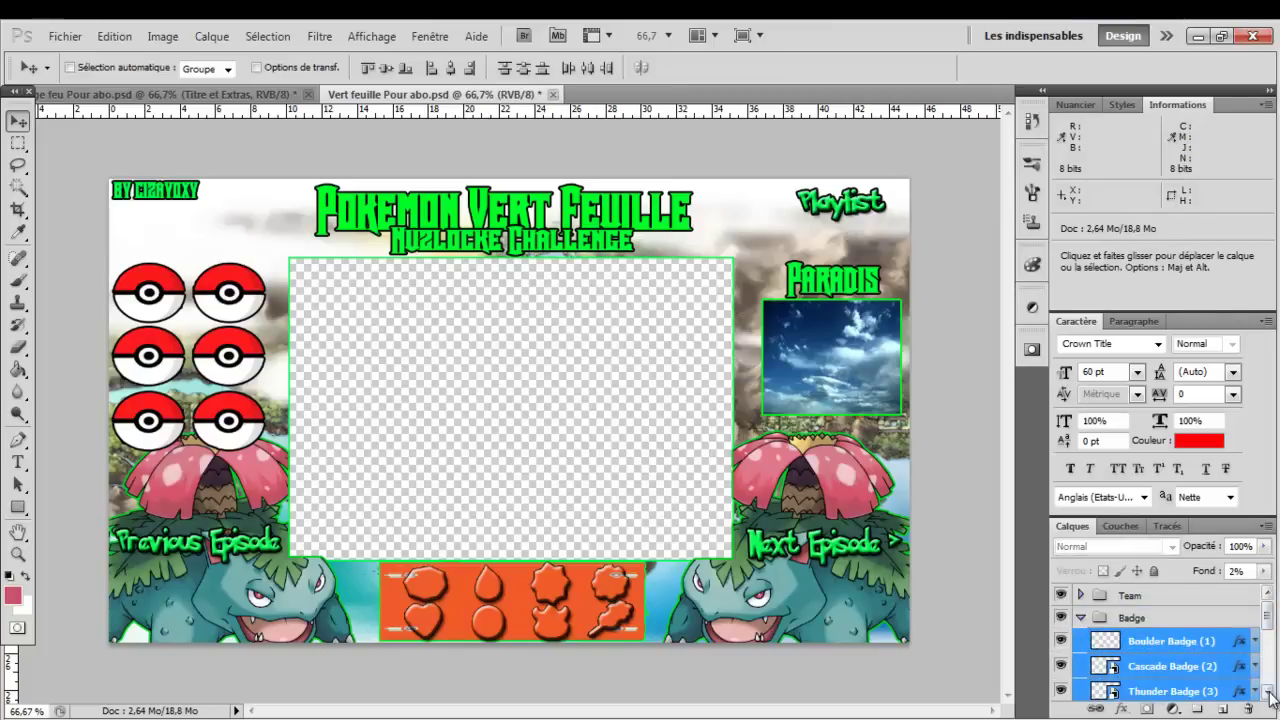
pyautogui.click(1267, 692)
pyautogui.keyDown('ctrl'); pyautogui.click(1170, 694); pyautogui.keyUp('ctrl')
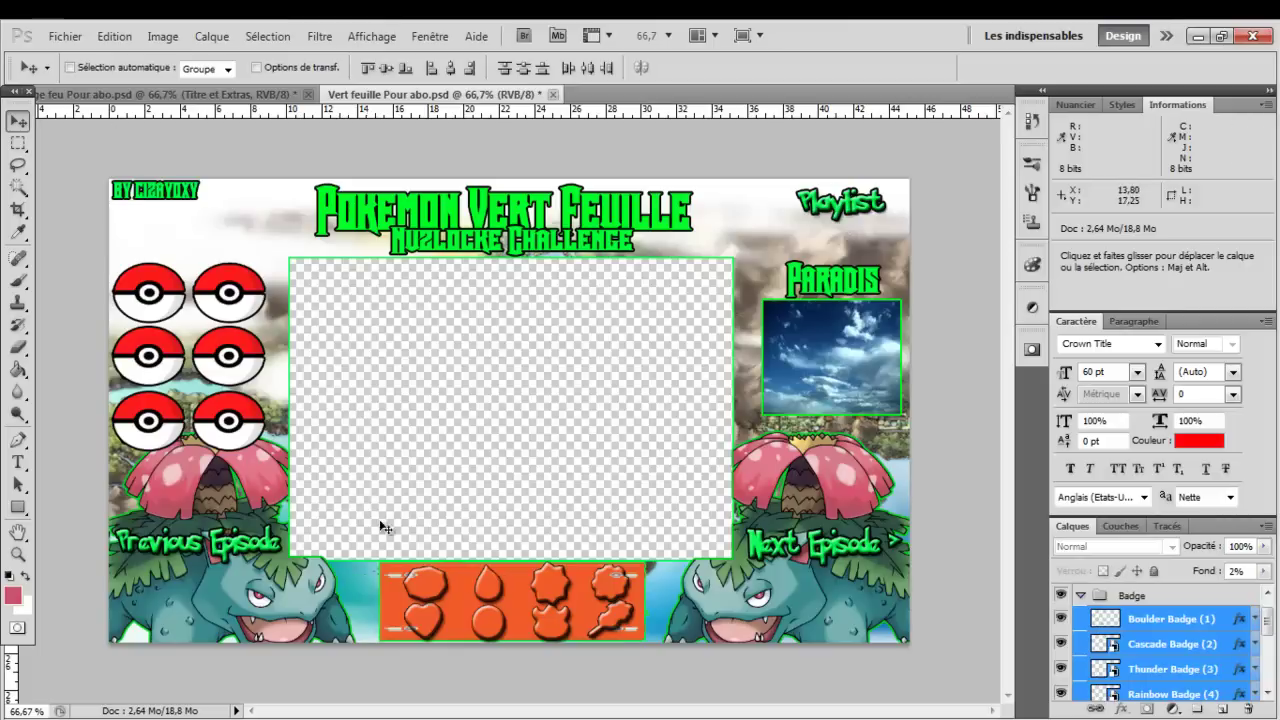
pyautogui.moveTo(477, 589); pyautogui.dragTo(201, 613)
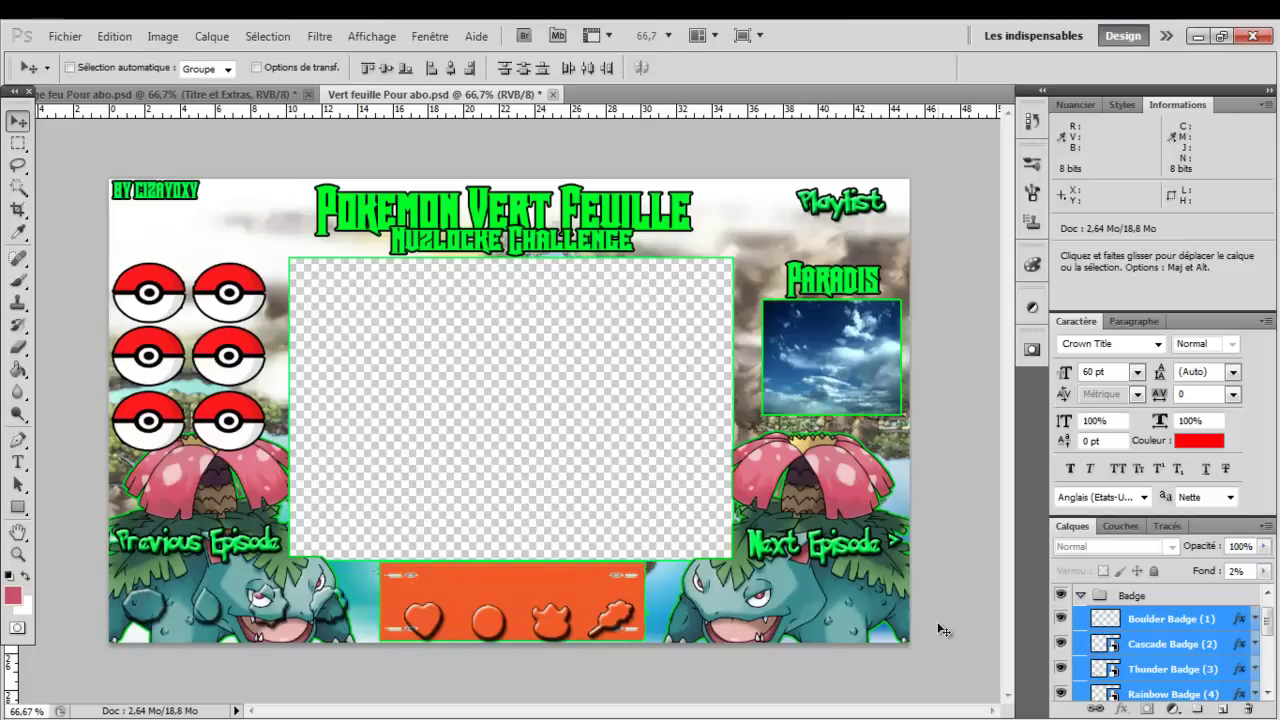
pyautogui.press('alt')
pyautogui.hotkey('ctrl', 'alt', 'z')
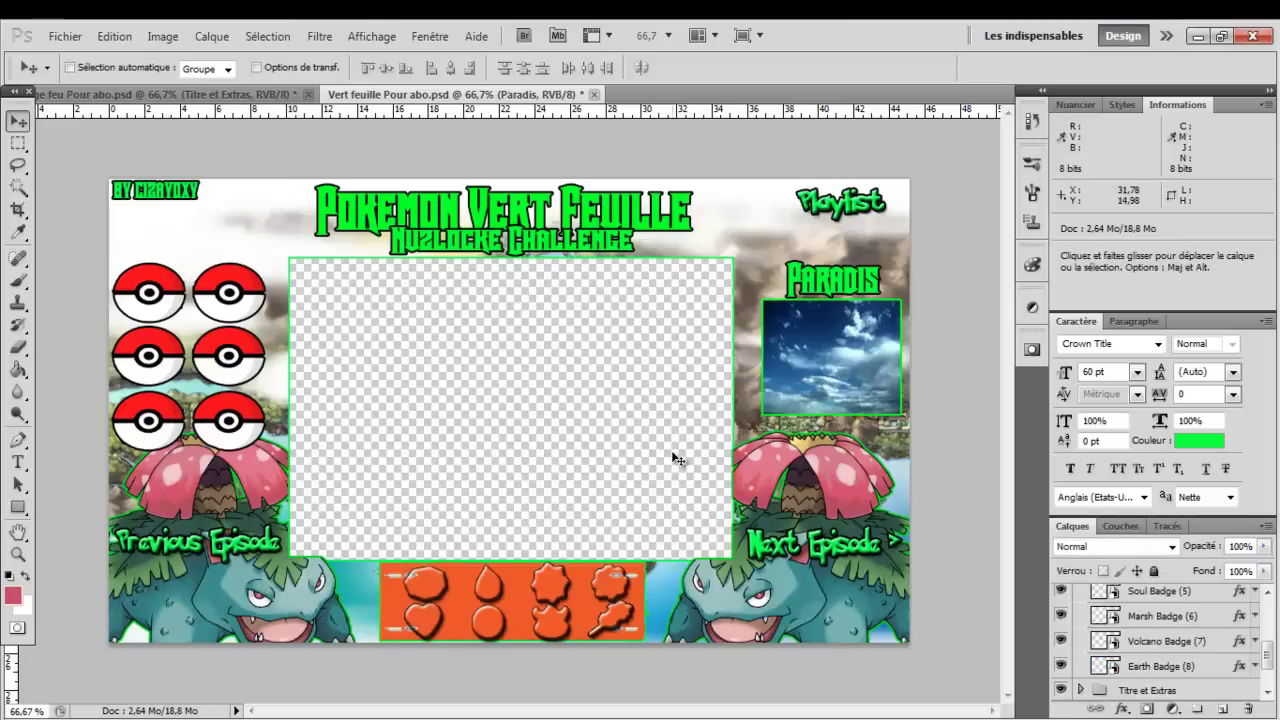
pyautogui.click(1270, 622)
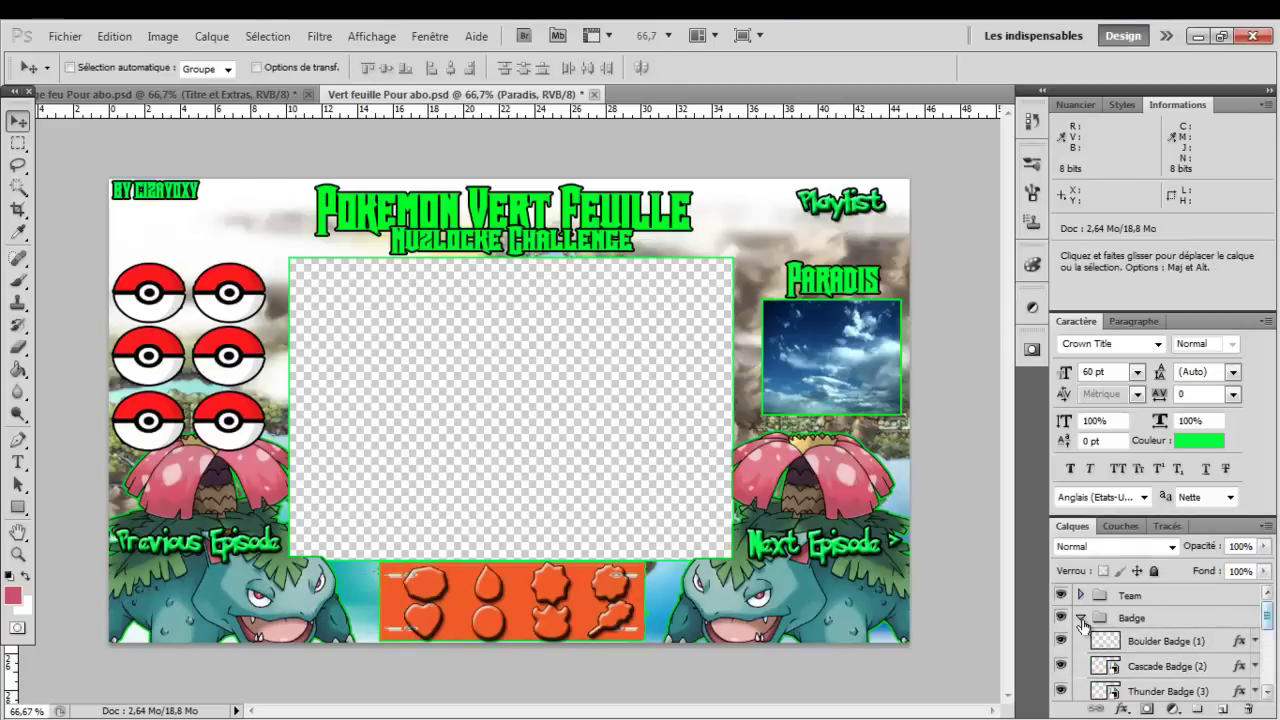
pyautogui.click(1080, 620)
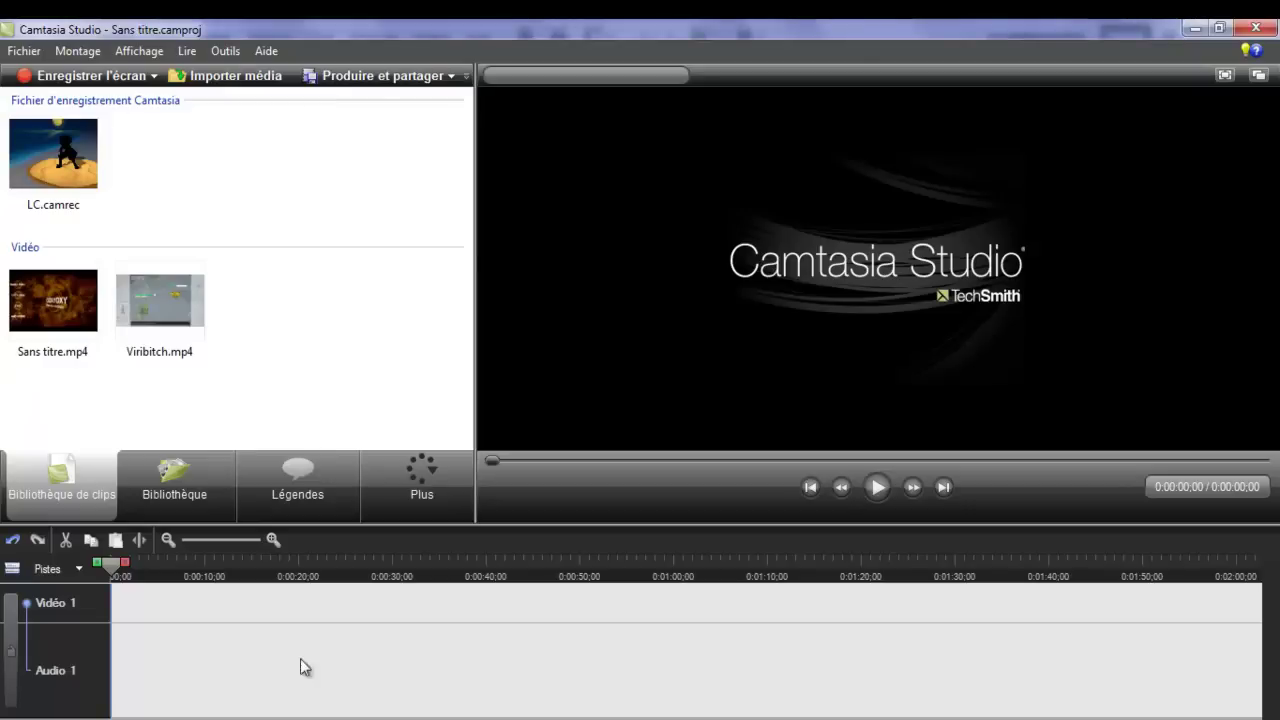
# Step: Switch to Camtasia Studio and add the Viribitch.mp4 clip to the timeline
pyautogui.rightClick(147, 287)
pyautogui.click(172, 313)
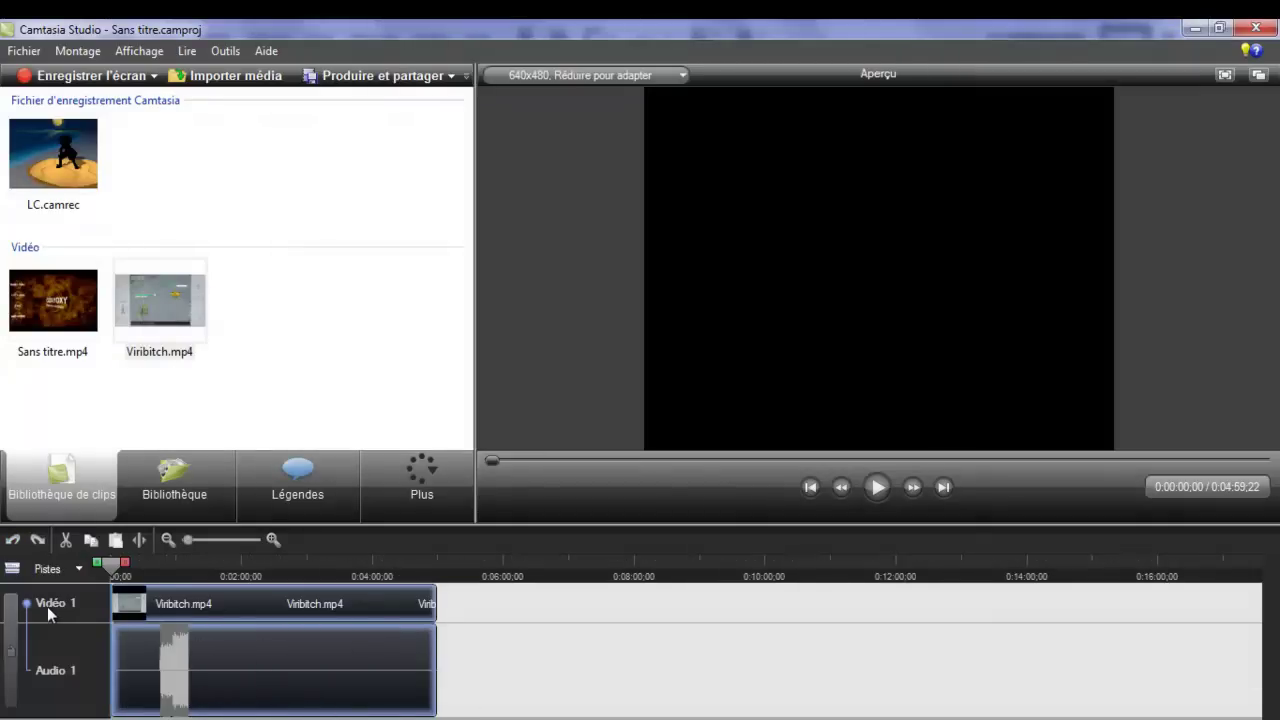
# Step: Unlink the Vidéo 1 and Audio 1 tracks and delete the Viribitch.mp4 audio from the timeline
pyautogui.click(27, 605)
pyautogui.click(689, 423)
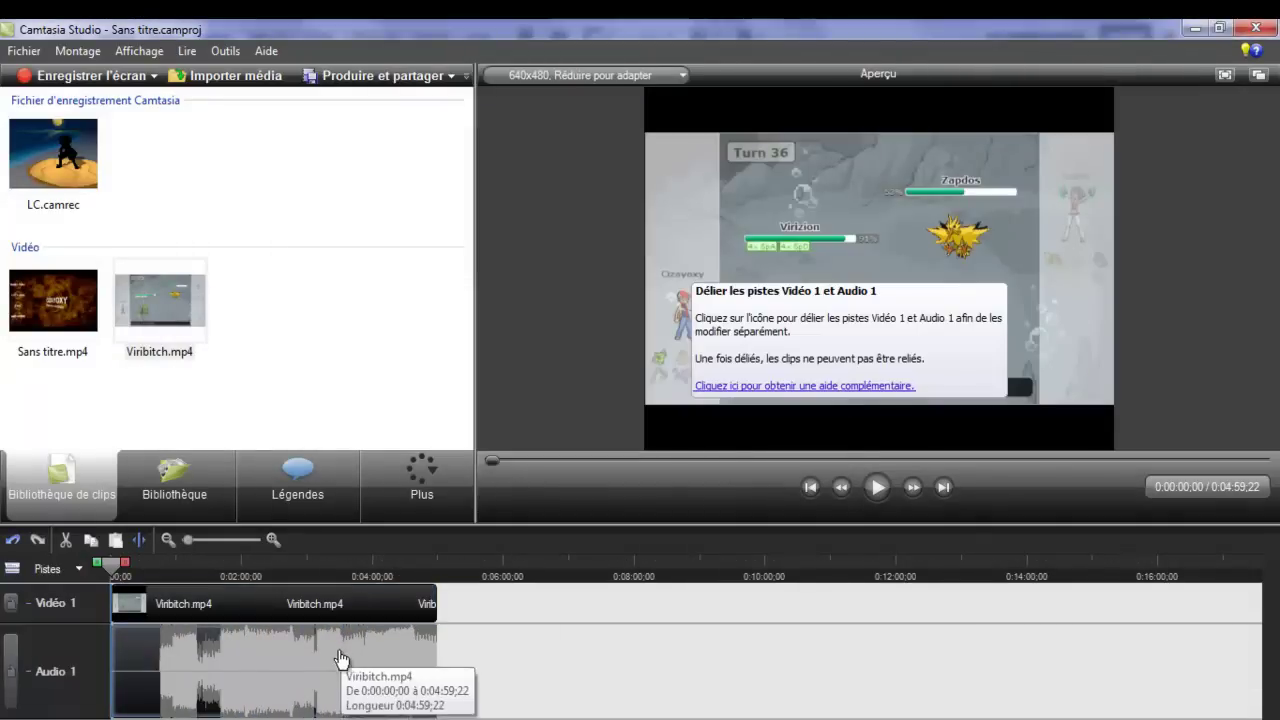
pyautogui.rightClick(298, 674)
pyautogui.click(408, 572)
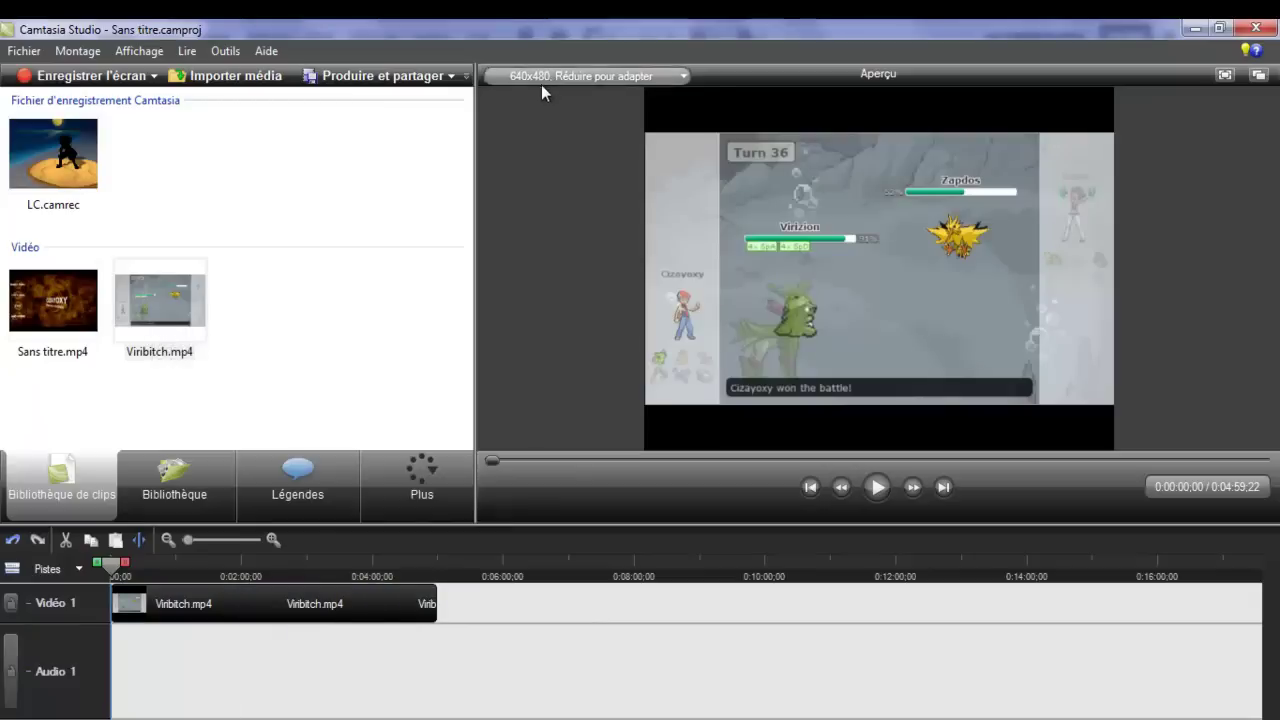
# Step: Set the project's editing dimensions to 1280 x 720
pyautogui.click(585, 75)
pyautogui.click(525, 148)
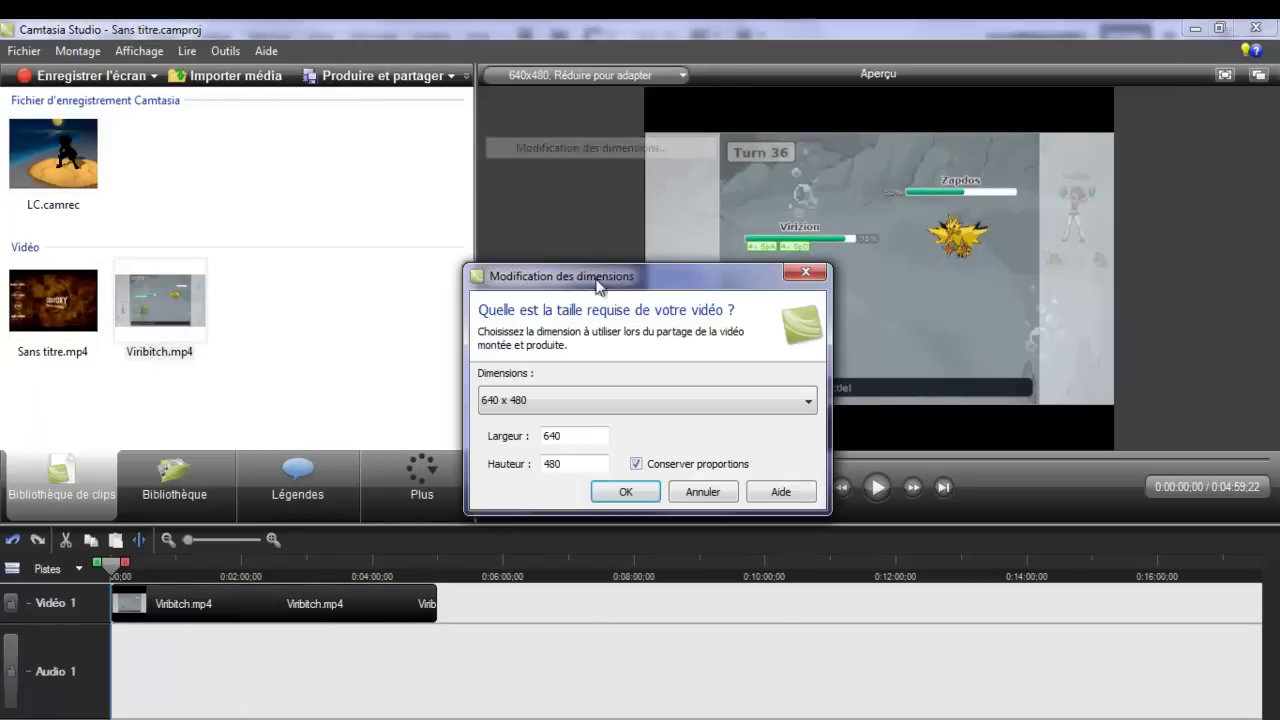
pyautogui.click(605, 400)
pyautogui.click(586, 569)
pyautogui.click(626, 491)
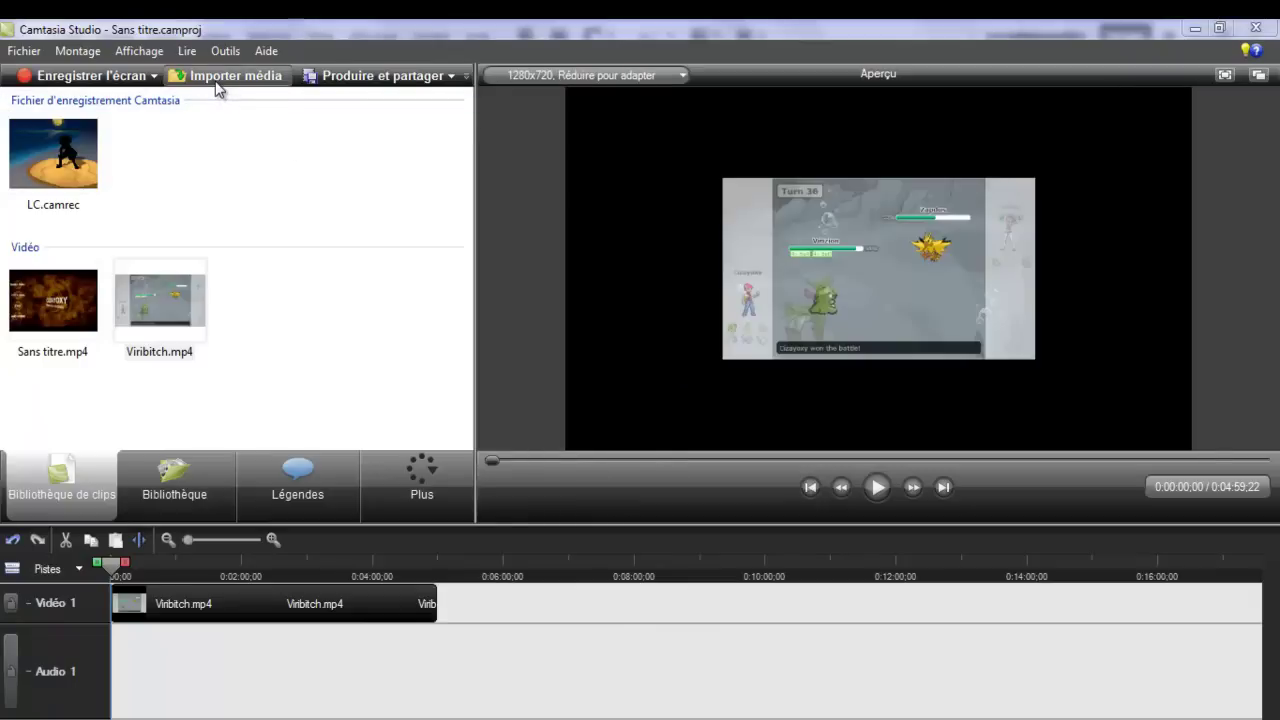
# Step: Import the Vert feuille Pour abo PNG image from the Bureau folder into the clip library
pyautogui.click(218, 86)
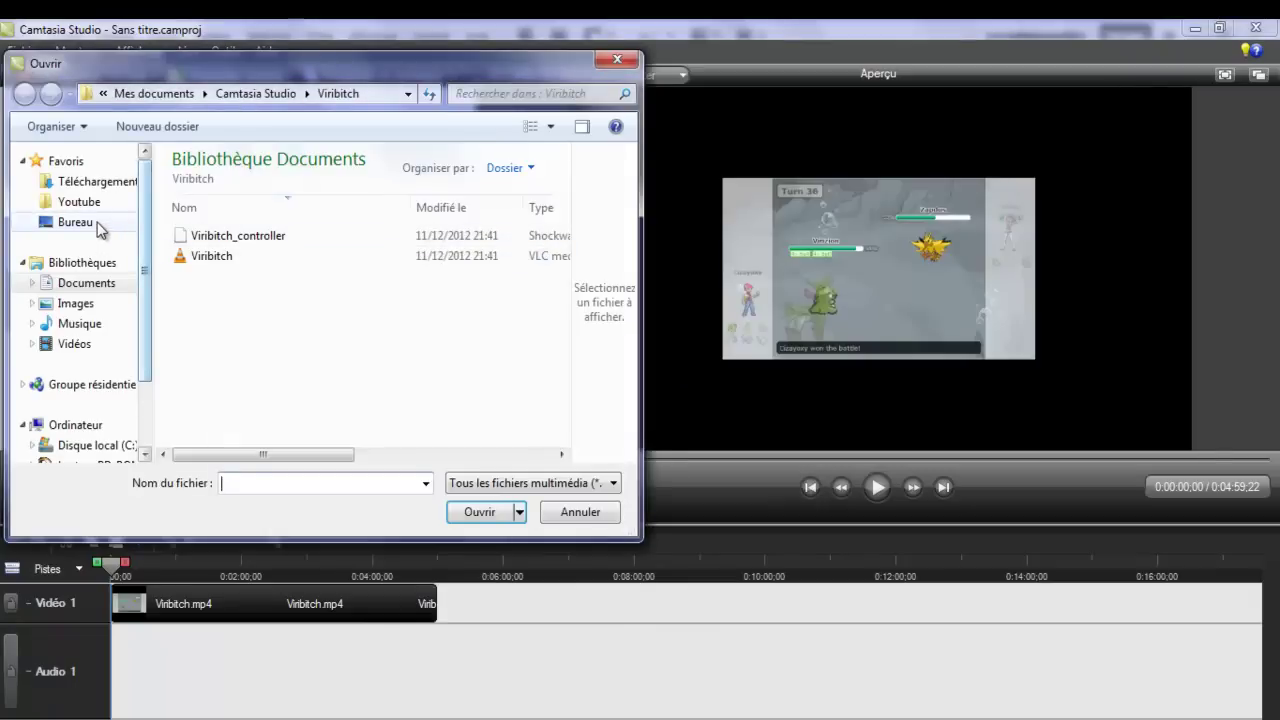
pyautogui.click(95, 224)
pyautogui.moveTo(566, 206); pyautogui.dragTo(572, 422)
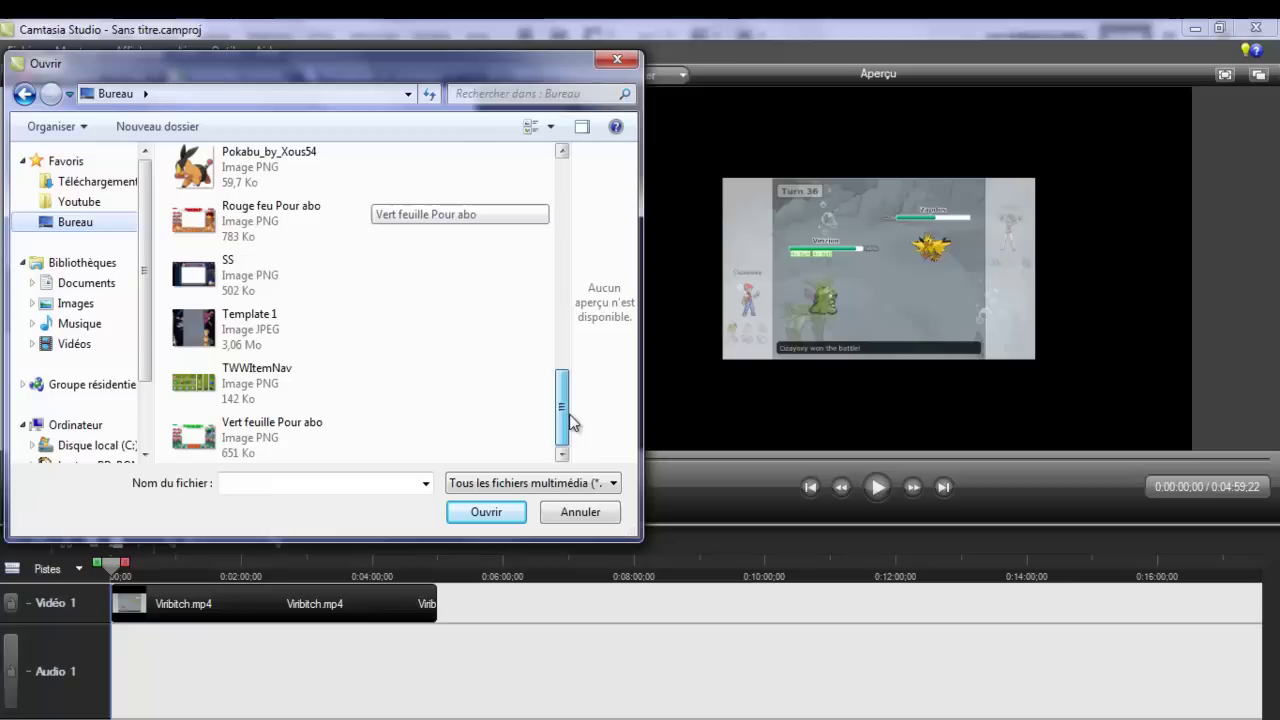
pyautogui.click(270, 399)
pyautogui.doubleClick(263, 437)
# Step: Add the Vert feuille Pour abo.png image to the timeline as an overlay on the Légende track above the video
pyautogui.rightClick(90, 316)
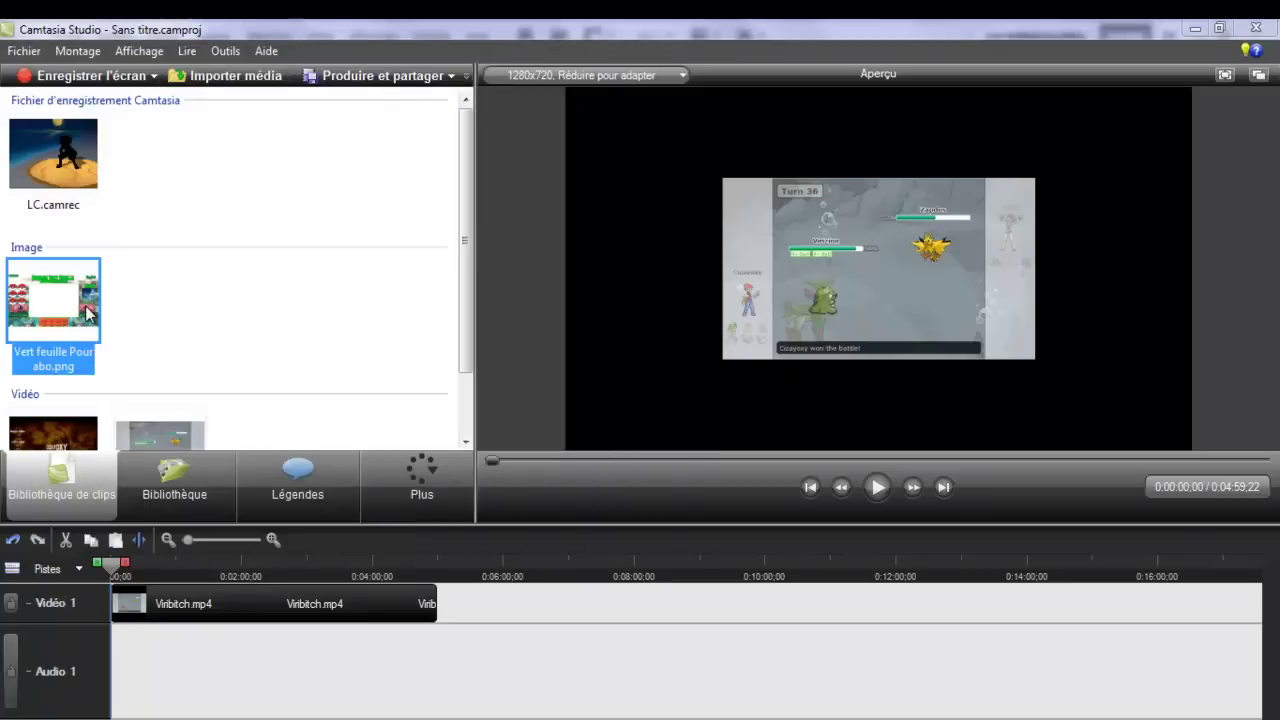
pyautogui.click(112, 340)
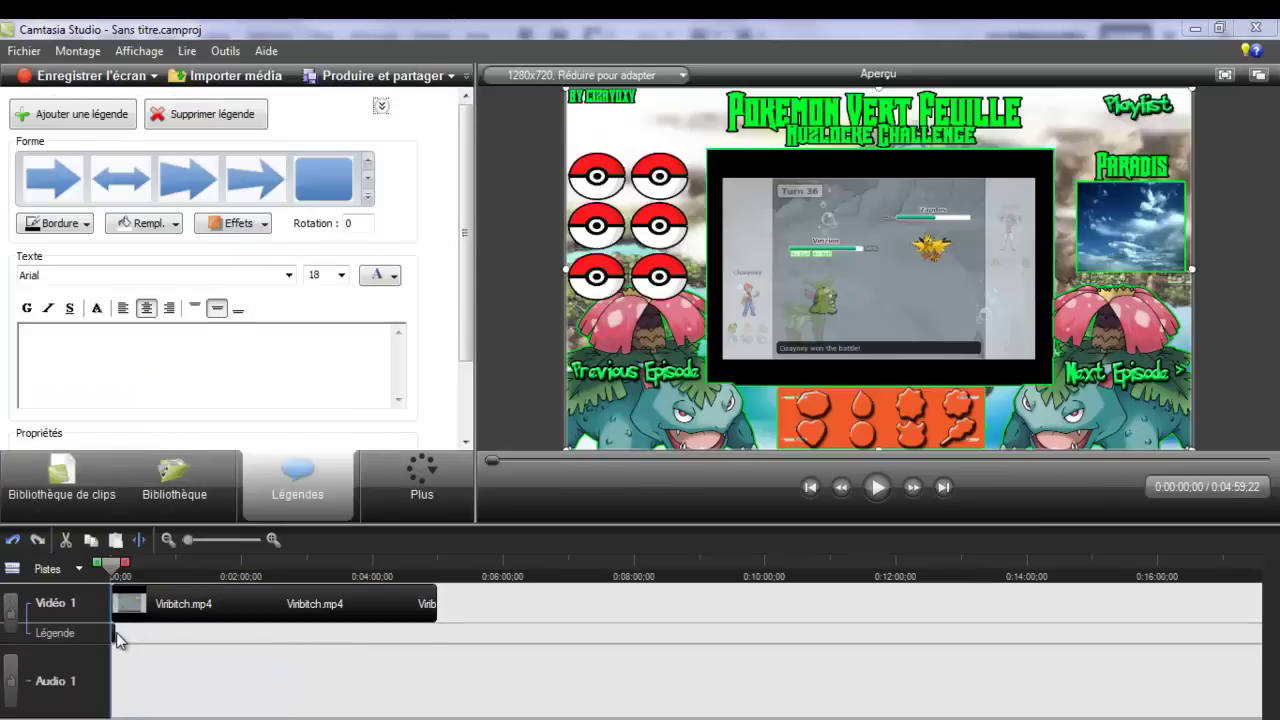
pyautogui.scroll(1, 118, 636)
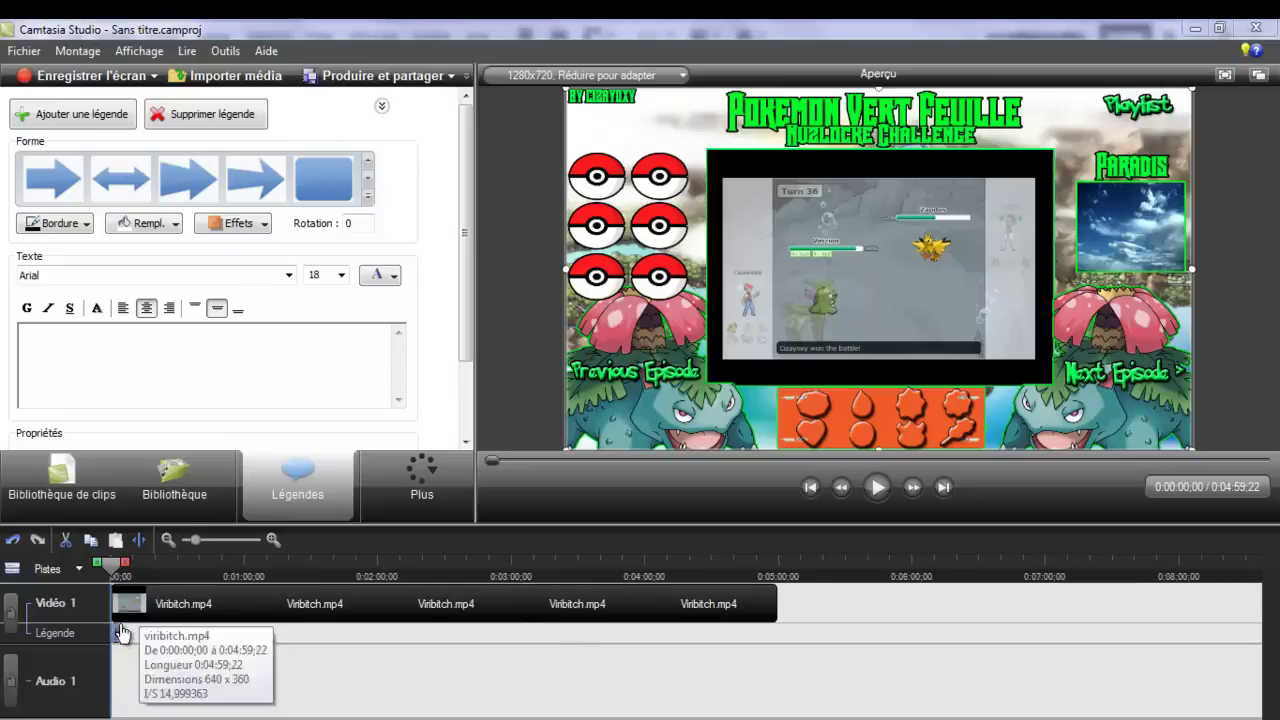
# Step: Extend the Vert feuille Pour abo overlay to the end of Viribitch.mp4 and return the playhead to the start
pyautogui.moveTo(118, 633); pyautogui.dragTo(900, 588)
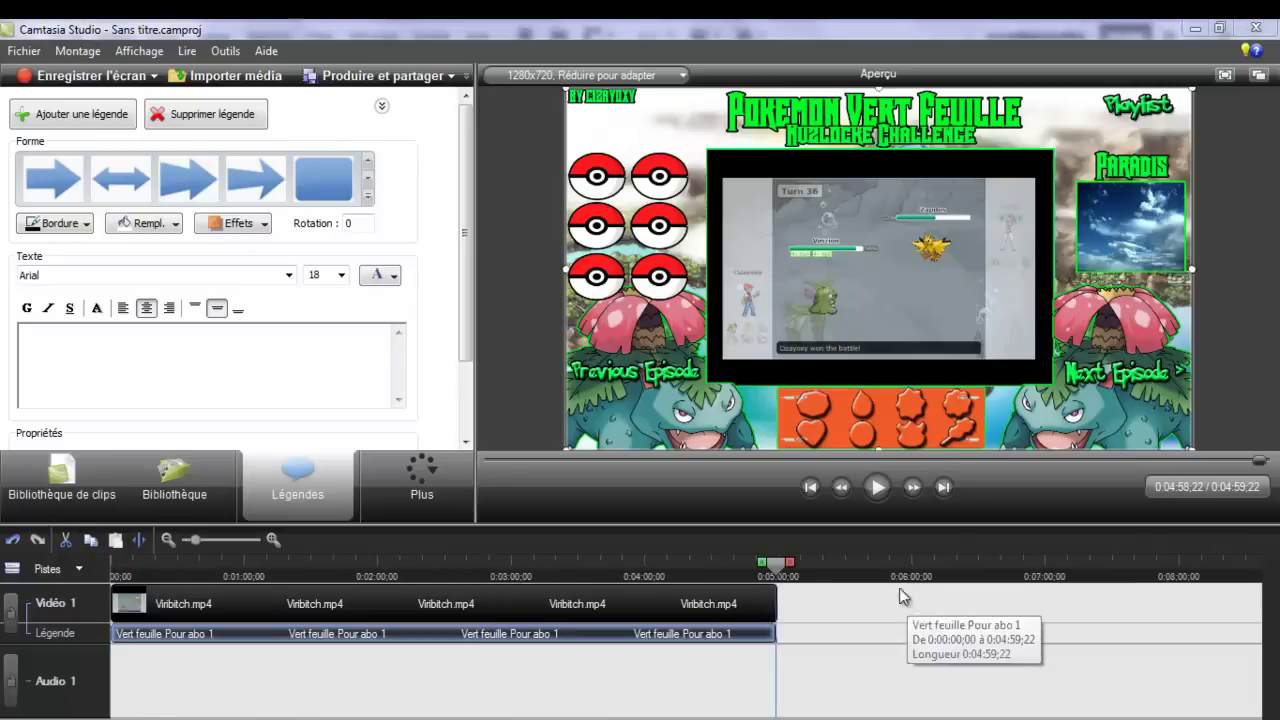
pyautogui.moveTo(776, 564); pyautogui.dragTo(190, 566)
pyautogui.moveTo(47, 592); pyautogui.dragTo(45, 592)
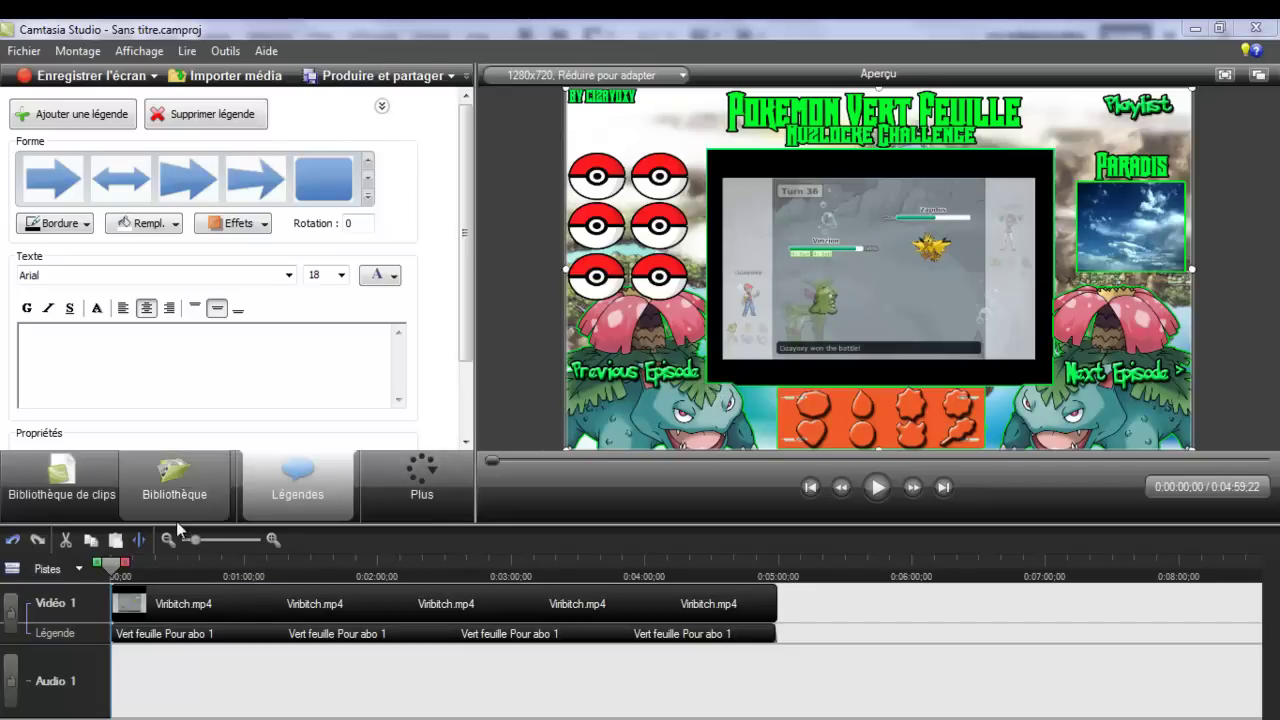
# Step: Open the Zoom-n-Pan settings for the video and turn off Conserver proportions
pyautogui.click(140, 461)
pyautogui.click(60, 475)
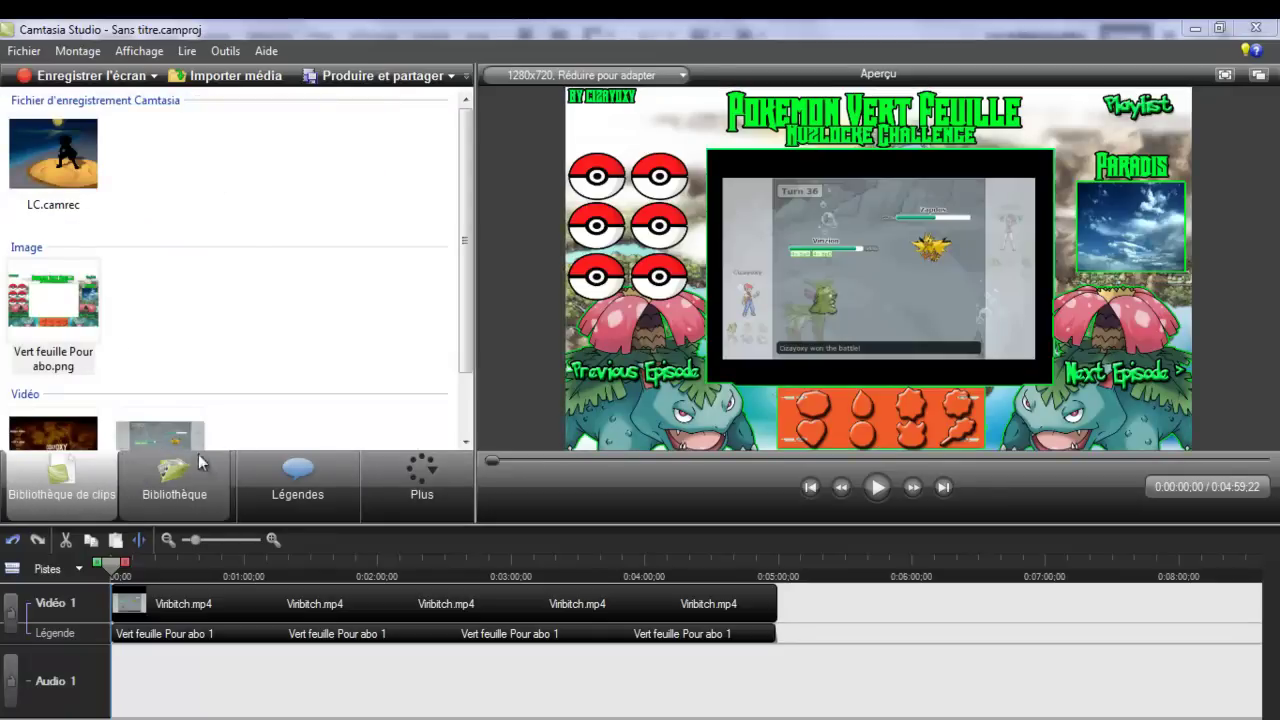
pyautogui.click(415, 476)
pyautogui.click(425, 512)
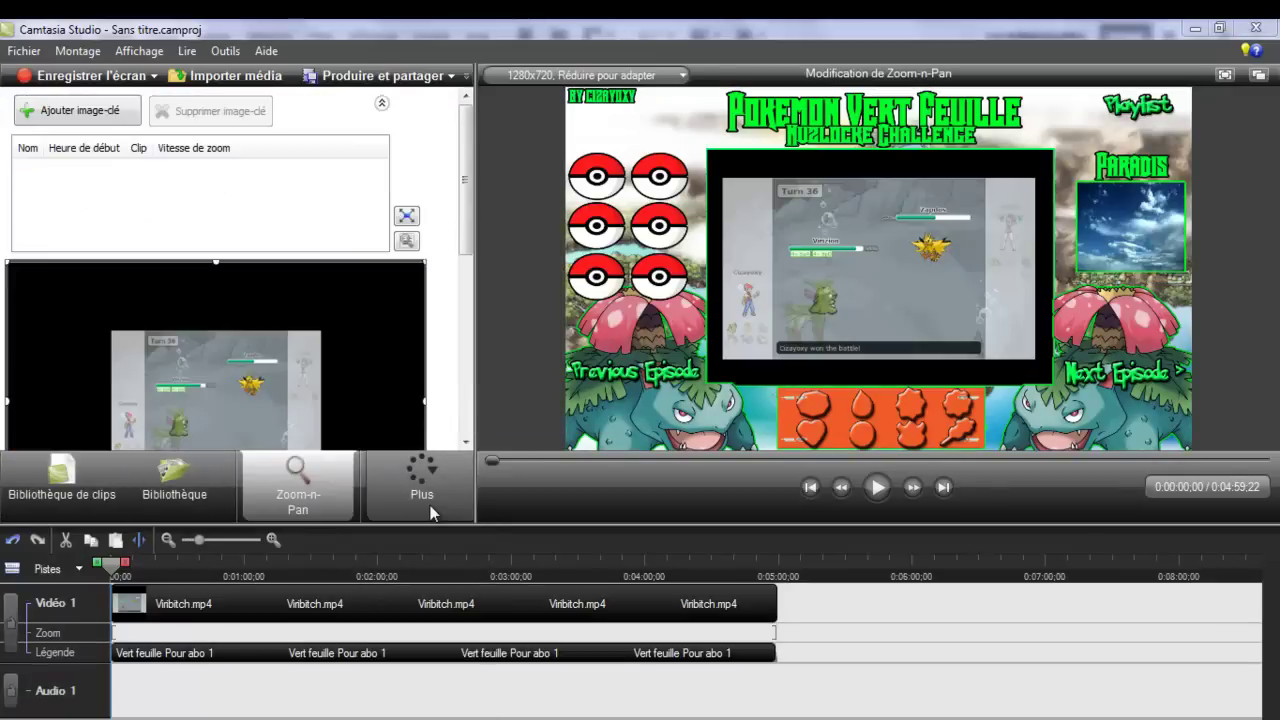
pyautogui.scroll(-5, 460, 335)
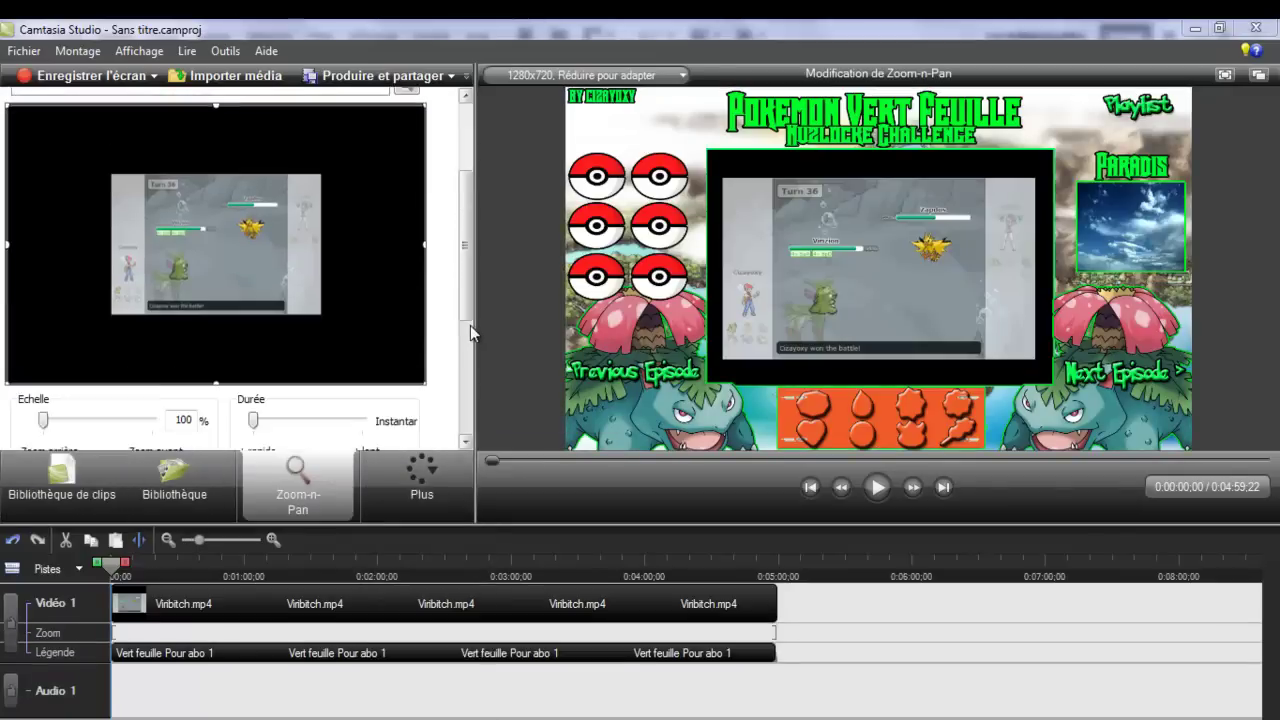
pyautogui.click(282, 441)
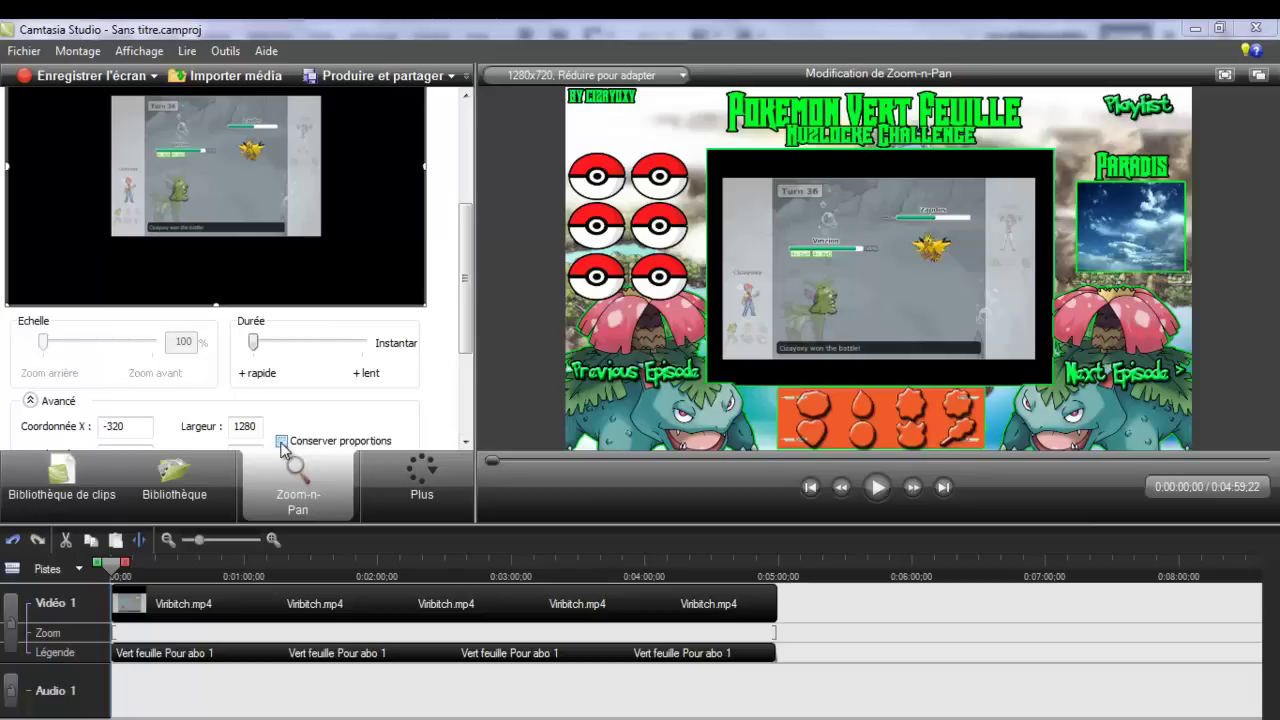
pyautogui.scroll(2, 470, 220)
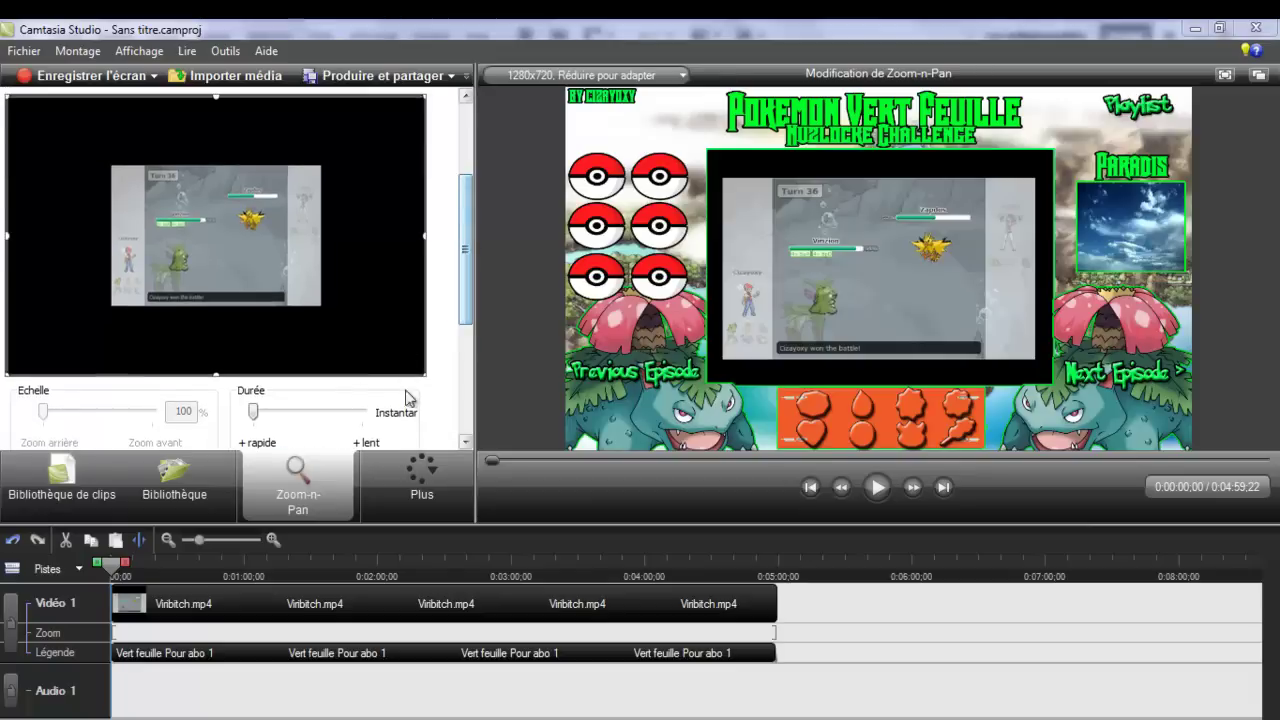
# Step: Shrink the zoom frame around the gameplay picture to a scale of about 126%
pyautogui.moveTo(424, 378); pyautogui.dragTo(387, 365)
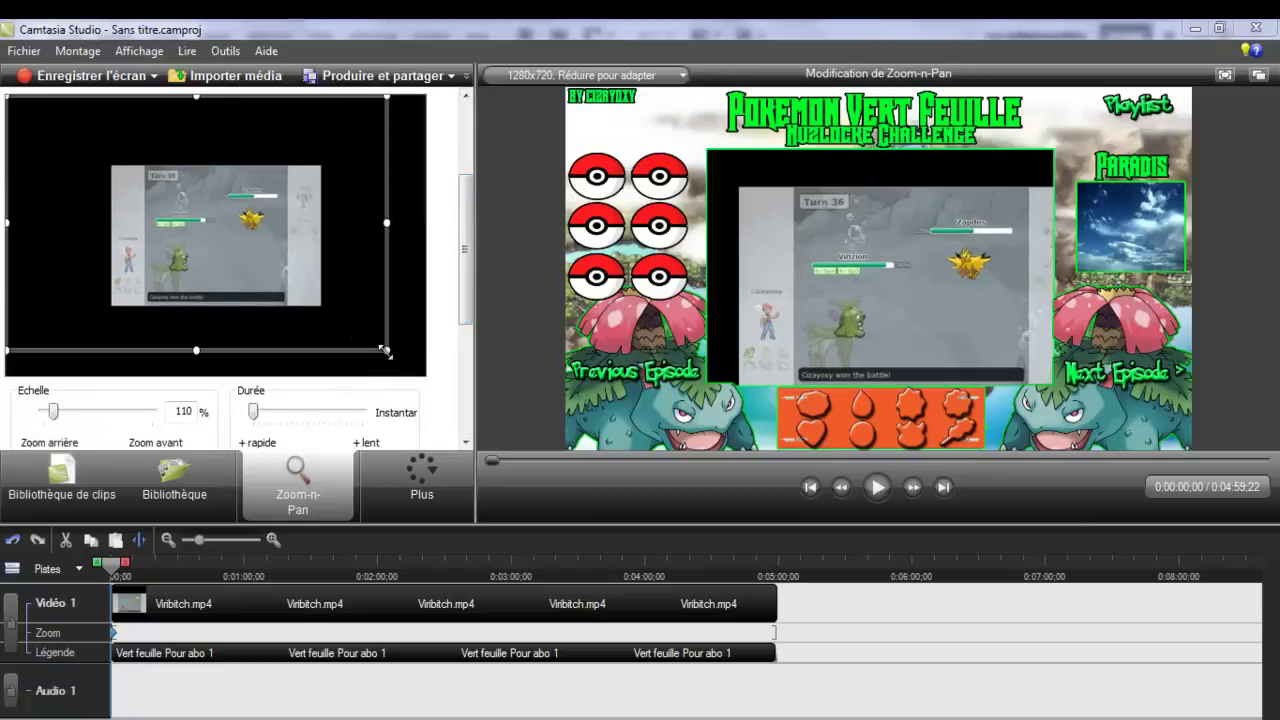
pyautogui.moveTo(8, 96); pyautogui.dragTo(40, 118)
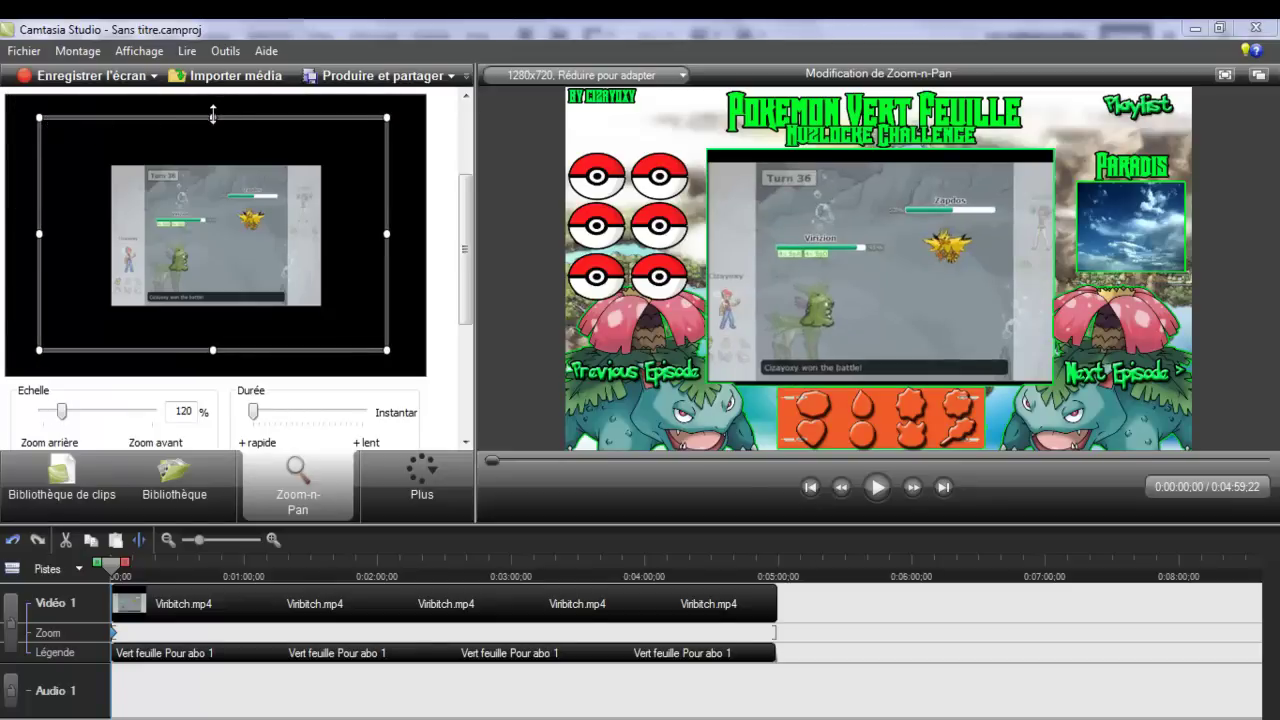
pyautogui.moveTo(212, 112)
pyautogui.mouseDown()
pyautogui.moveTo(214, 134)
pyautogui.moveTo(214, 97)
pyautogui.moveTo(213, 160)
pyautogui.moveTo(200, 153)
pyautogui.moveTo(212, 178)
pyautogui.moveTo(212, 110)
pyautogui.moveTo(212, 128)
pyautogui.mouseUp()
pyautogui.moveTo(465, 238)
pyautogui.mouseDown()
pyautogui.moveTo(466, 350)
pyautogui.moveTo(468, 238)
pyautogui.mouseUp()
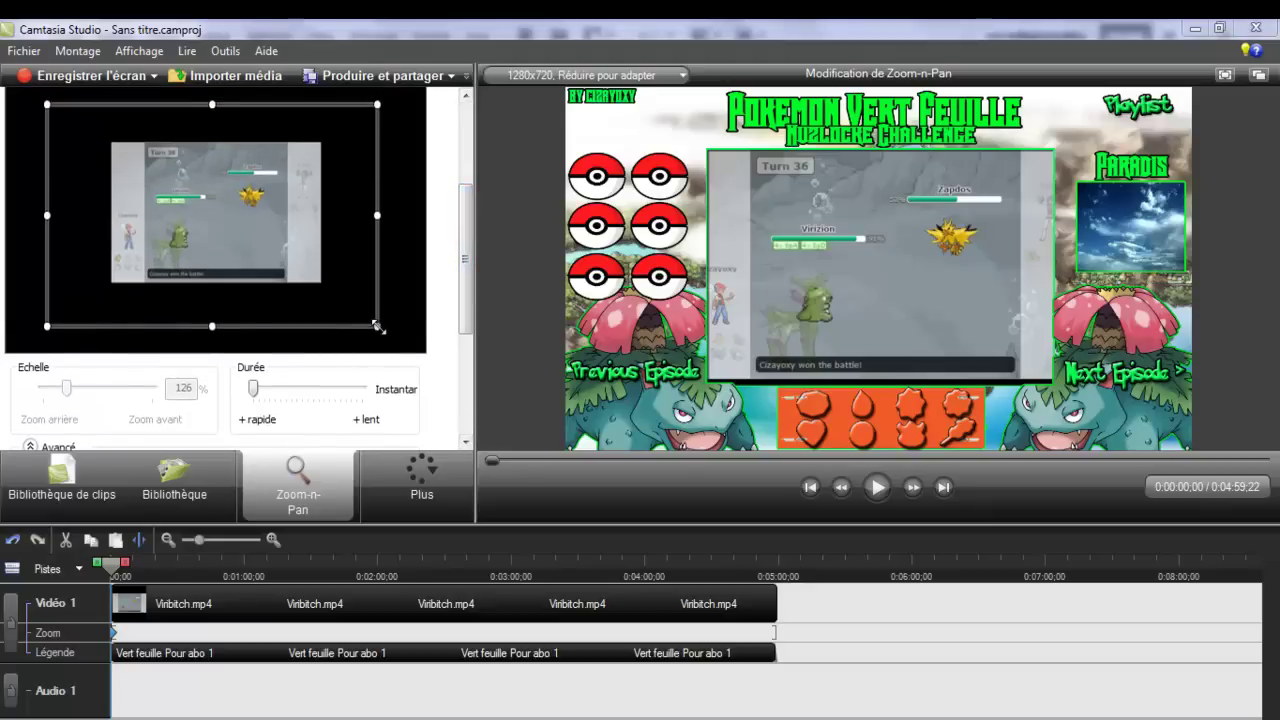
# Step: Adjust the zoom frame's edges to about 793 x 553 at X -79, Y -95 so the gameplay fills the overlay's window
pyautogui.moveTo(377, 326)
pyautogui.mouseDown()
pyautogui.moveTo(390, 336)
pyautogui.moveTo(364, 313)
pyautogui.mouseUp()
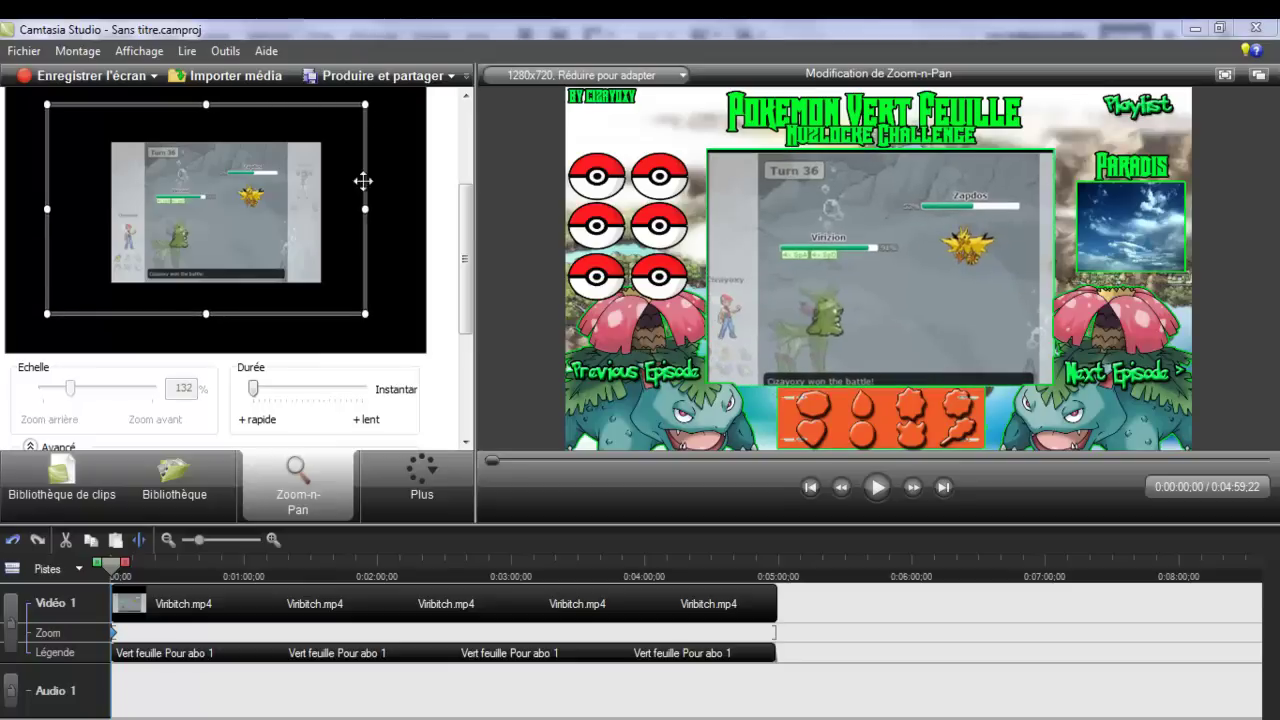
pyautogui.moveTo(367, 204); pyautogui.dragTo(355, 207)
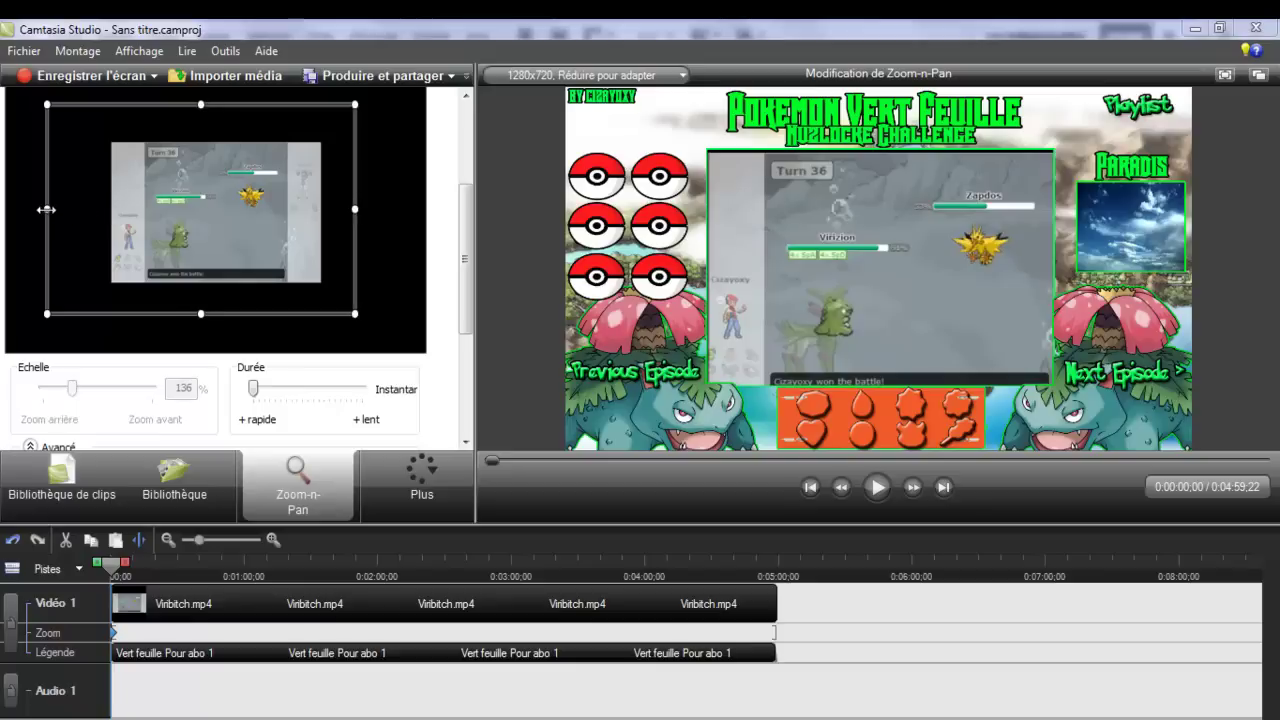
pyautogui.moveTo(46, 210); pyautogui.dragTo(82, 210)
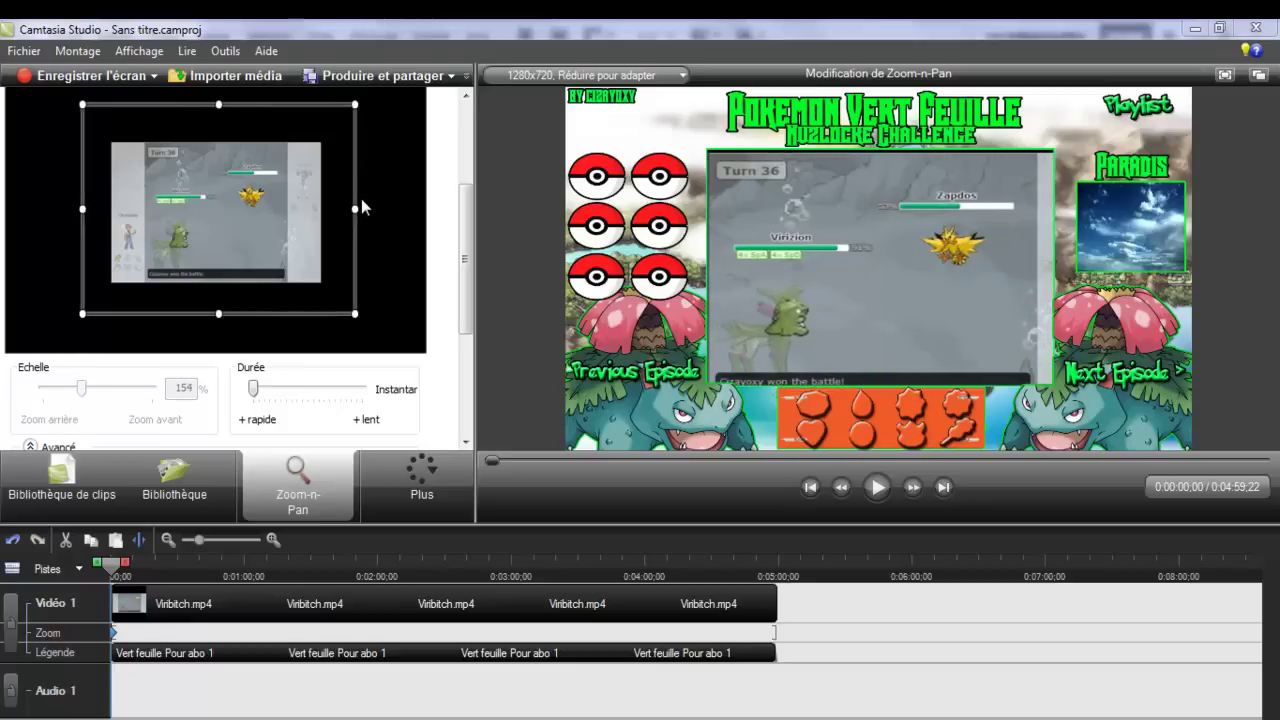
pyautogui.moveTo(350, 208); pyautogui.dragTo(341, 211)
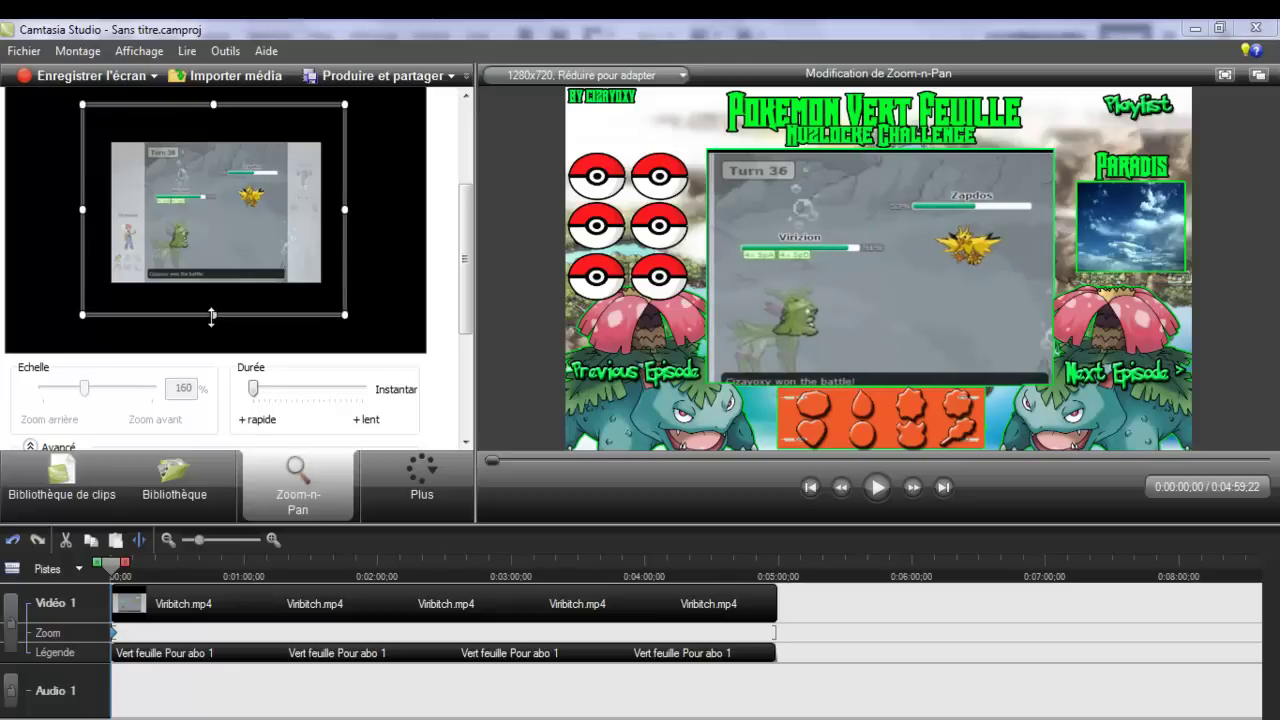
pyautogui.moveTo(212, 317); pyautogui.dragTo(212, 320)
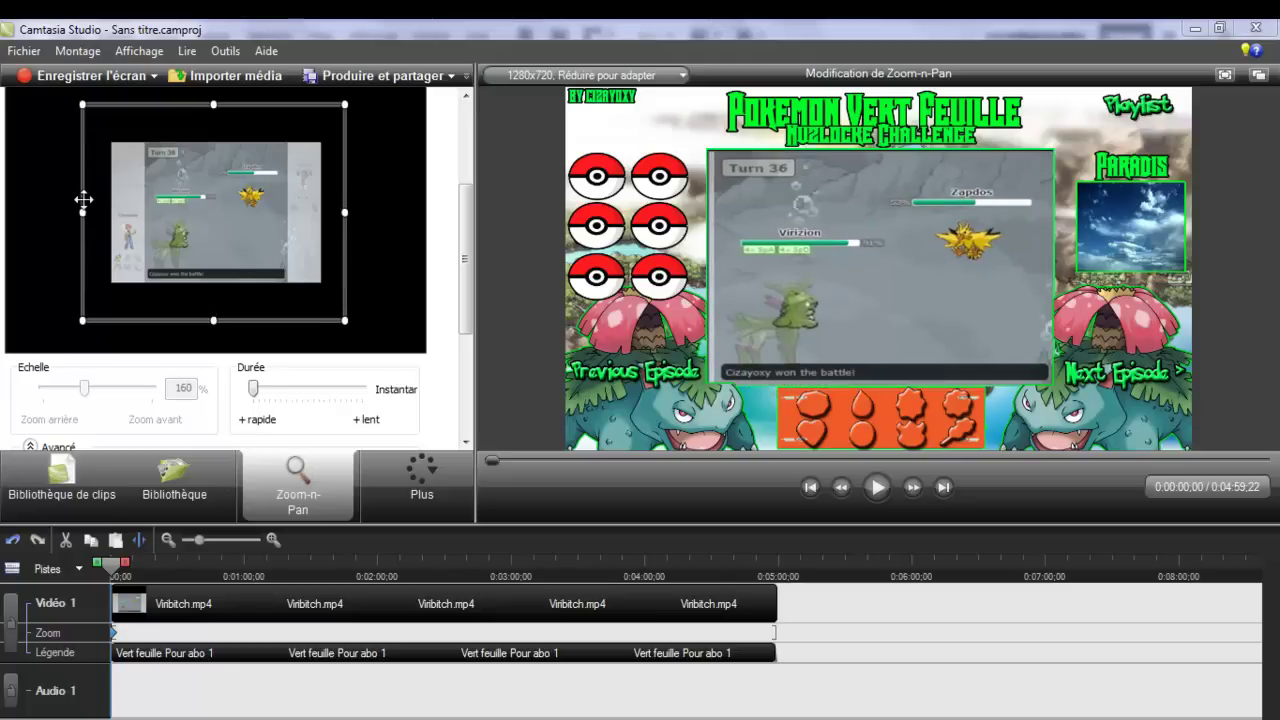
pyautogui.moveTo(83, 200); pyautogui.dragTo(88, 200)
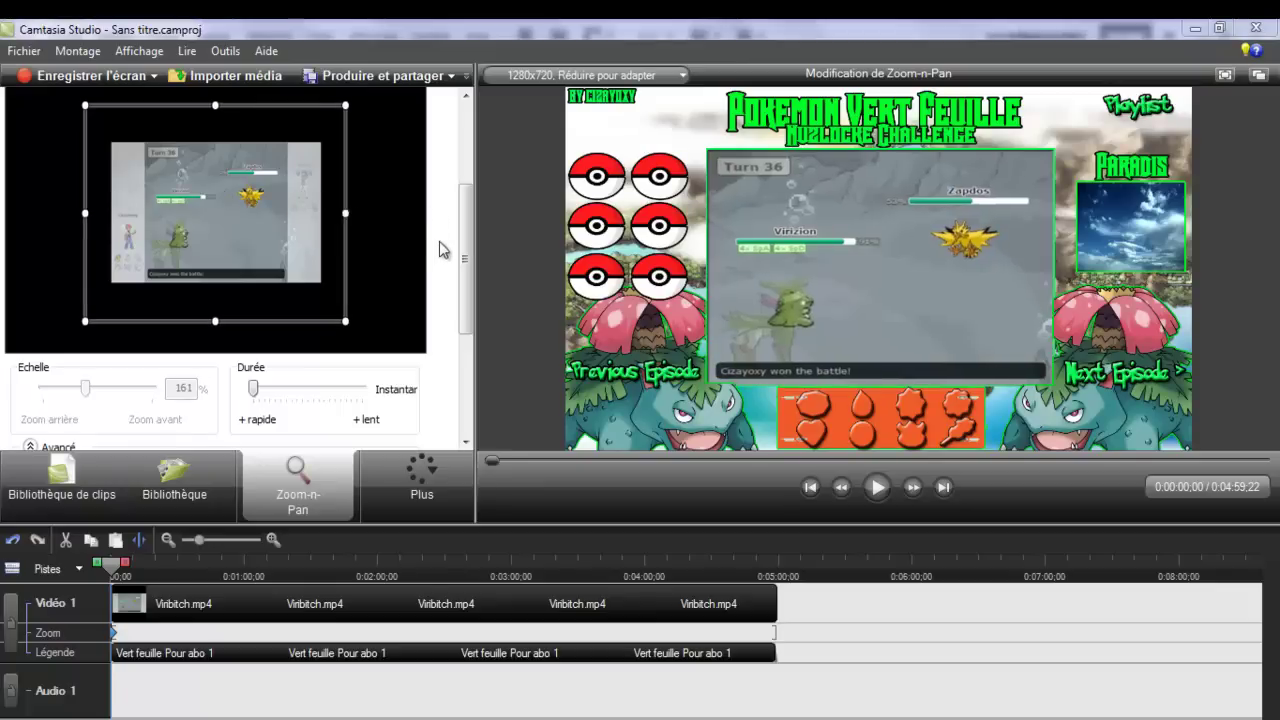
pyautogui.moveTo(469, 263); pyautogui.dragTo(472, 325)
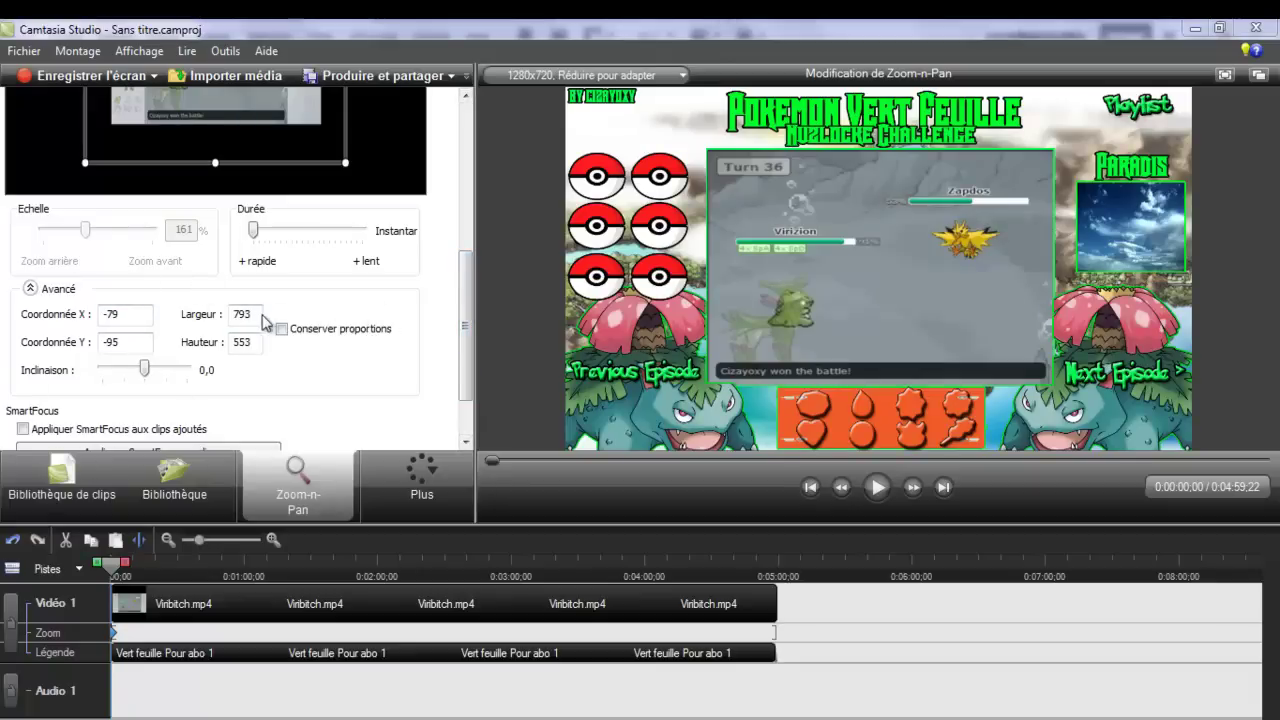
# Step: Return to the clip library and play the first ten seconds or so to check the video's fit inside the overlay
pyautogui.scroll(3, 465, 320)
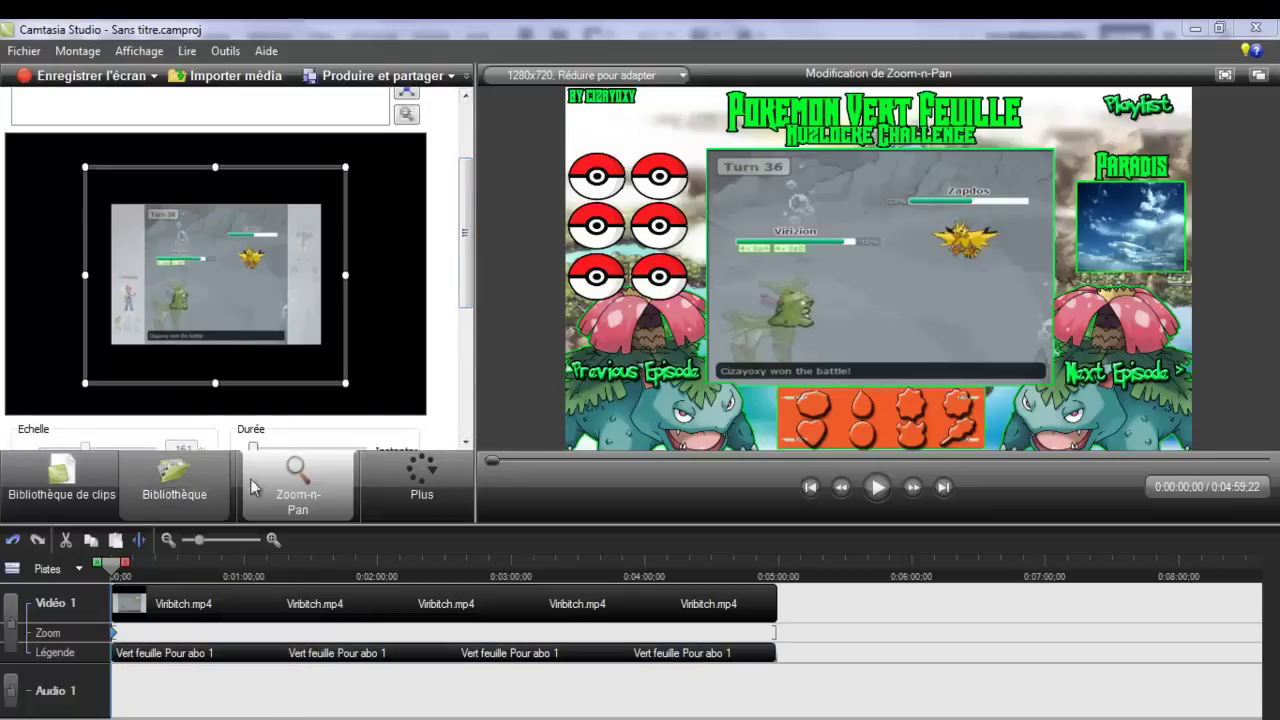
pyautogui.click(97, 488)
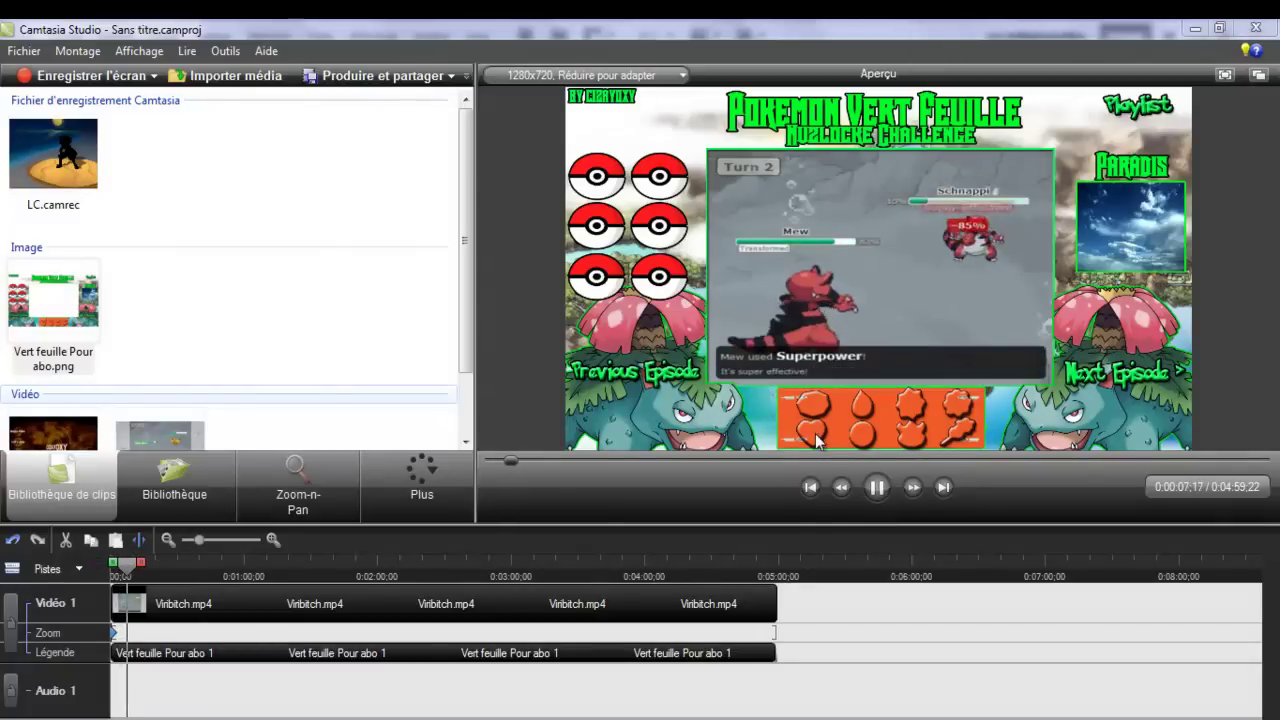
pyautogui.click(877, 487)
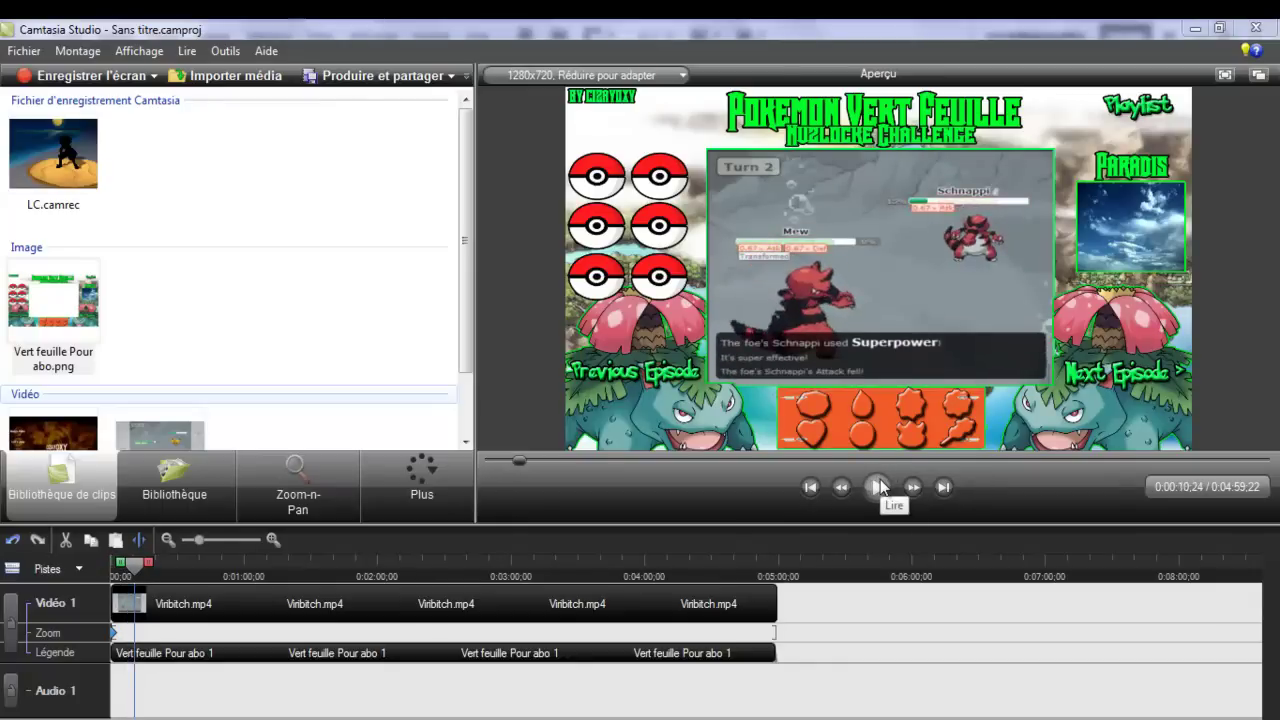
# Step: Start importing media and browse to the Pokemon ArtWork folder inside Youtube > Image Poke
pyautogui.click(230, 77)
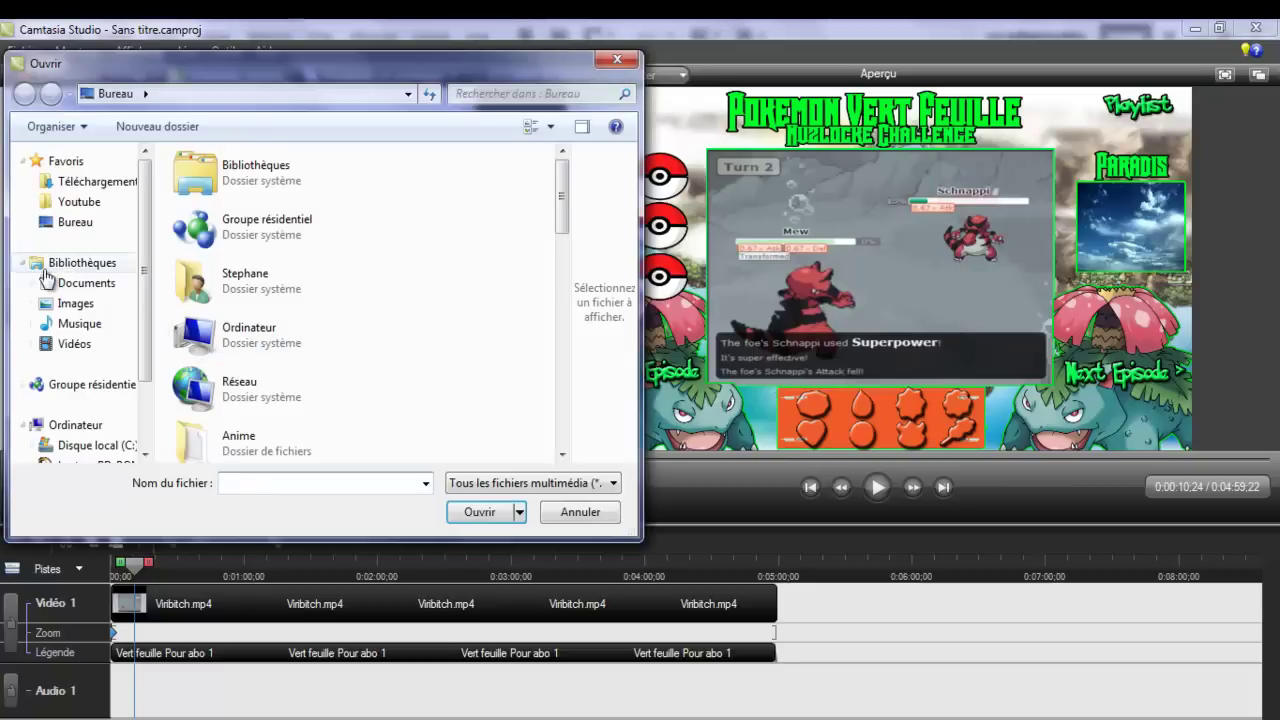
pyautogui.click(70, 284)
pyautogui.click(78, 201)
pyautogui.write('lklmfkdmlf')
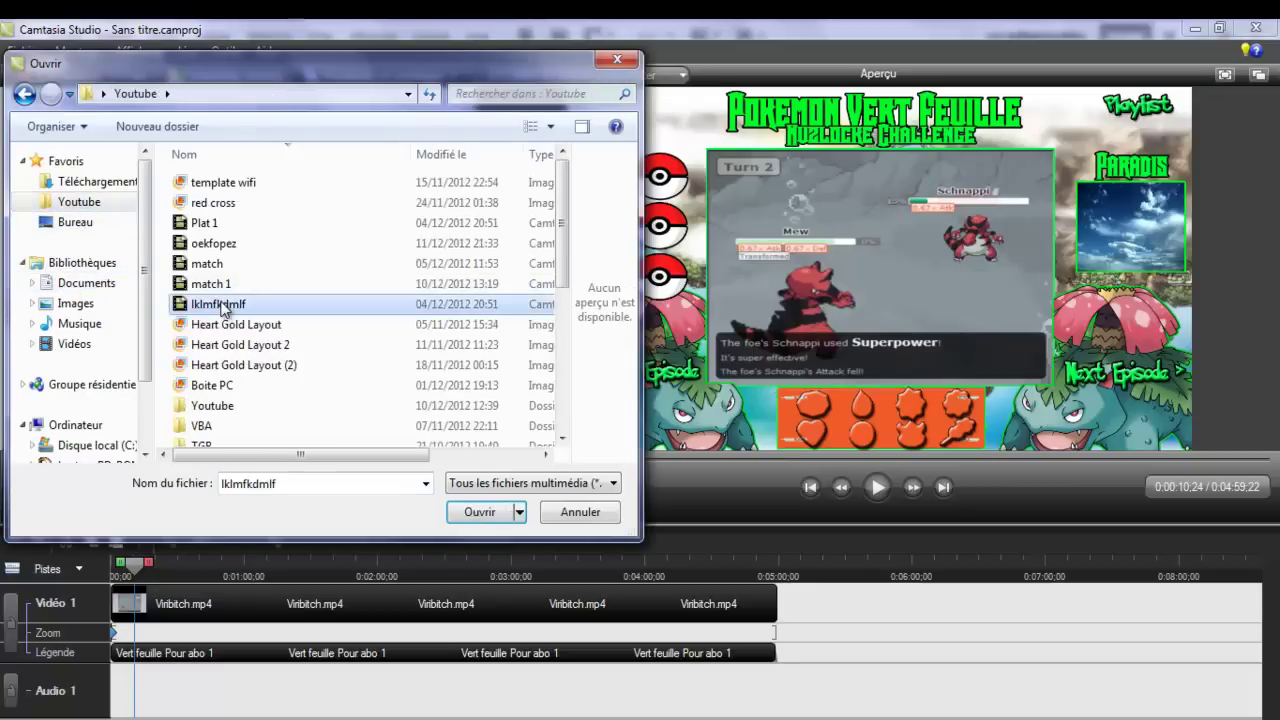
pyautogui.scroll(-5, 222, 310)
pyautogui.press('Return')
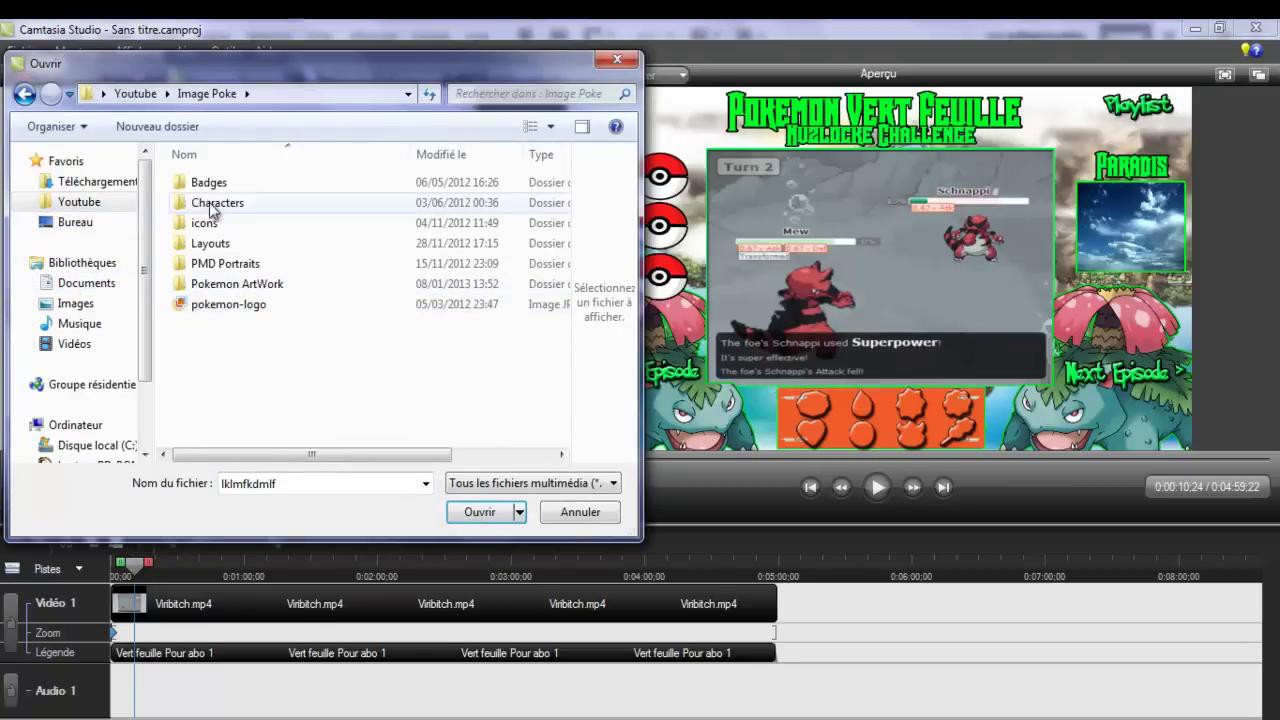
pyautogui.doubleClick(245, 285)
pyautogui.click(217, 200)
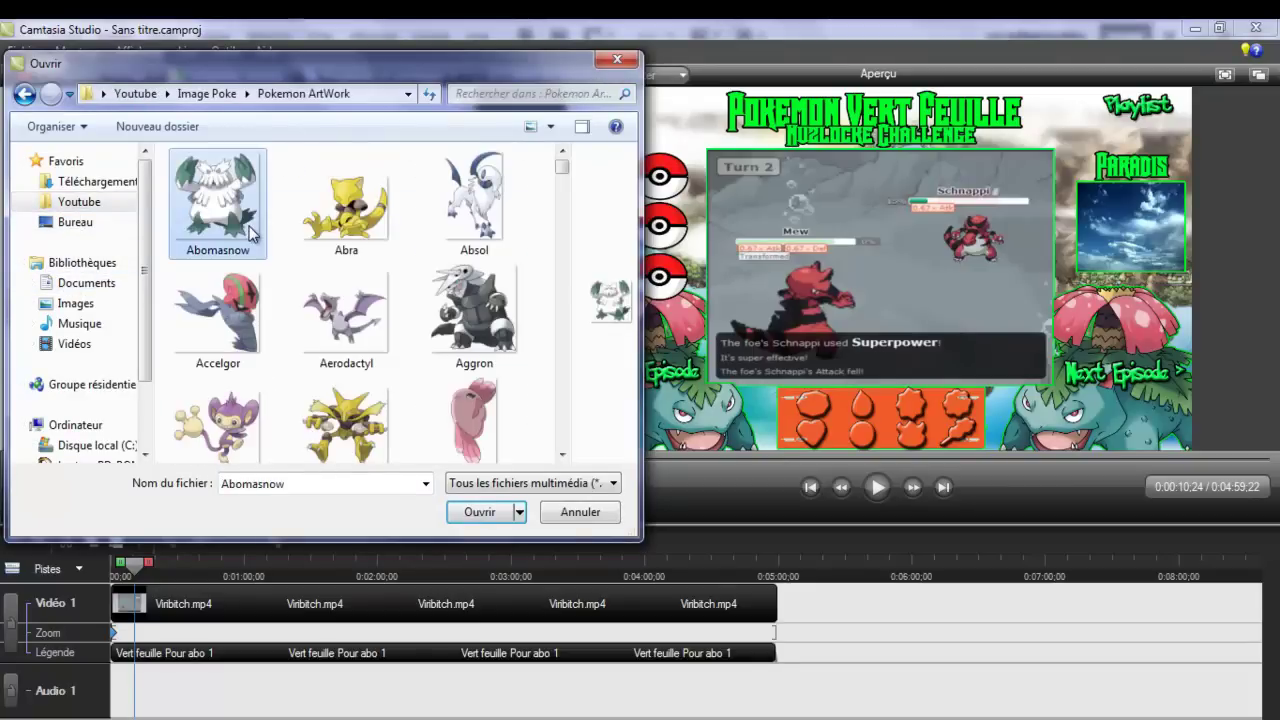
# Step: Find the Charmander image among the artwork files and import it into the clip library
pyautogui.press('s')
pyautogui.press('c')
pyautogui.press('c')
pyautogui.press('c')
pyautogui.press('c')
pyautogui.press('c')
pyautogui.press('c')
pyautogui.press('c')
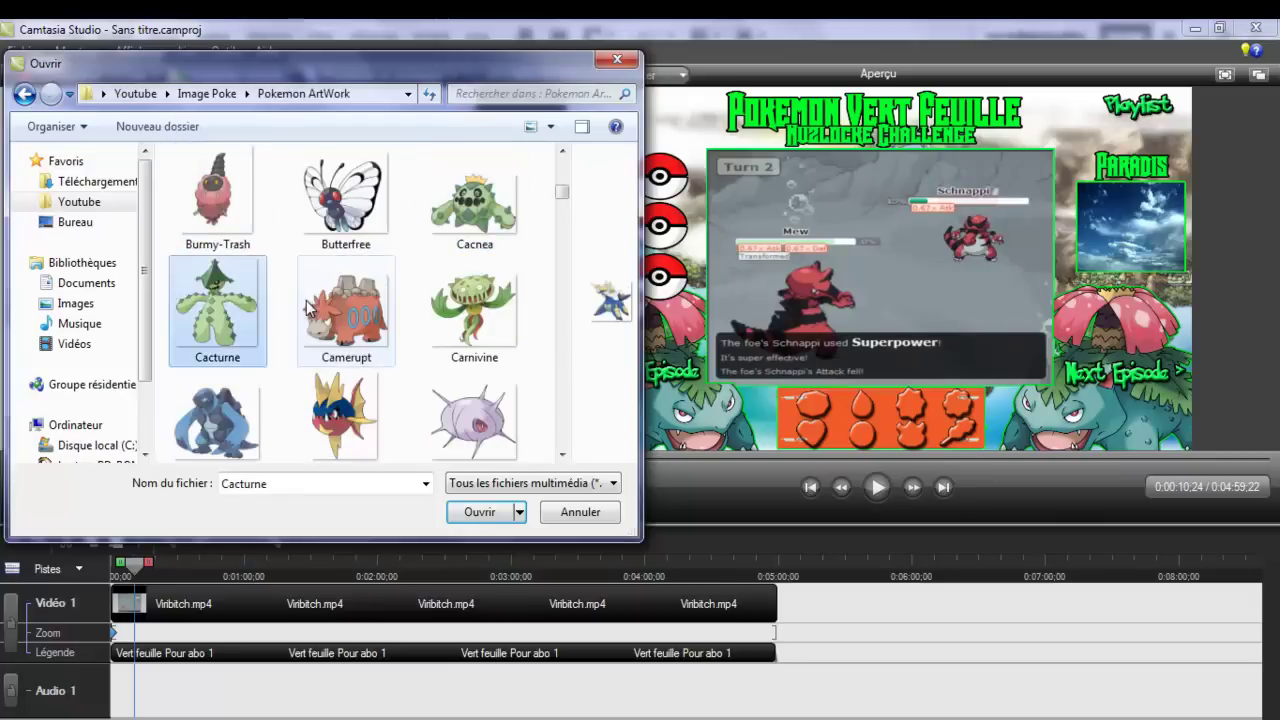
pyautogui.press('c')
pyautogui.press('c')
pyautogui.press('c')
pyautogui.press('c')
pyautogui.press('c')
pyautogui.press('c')
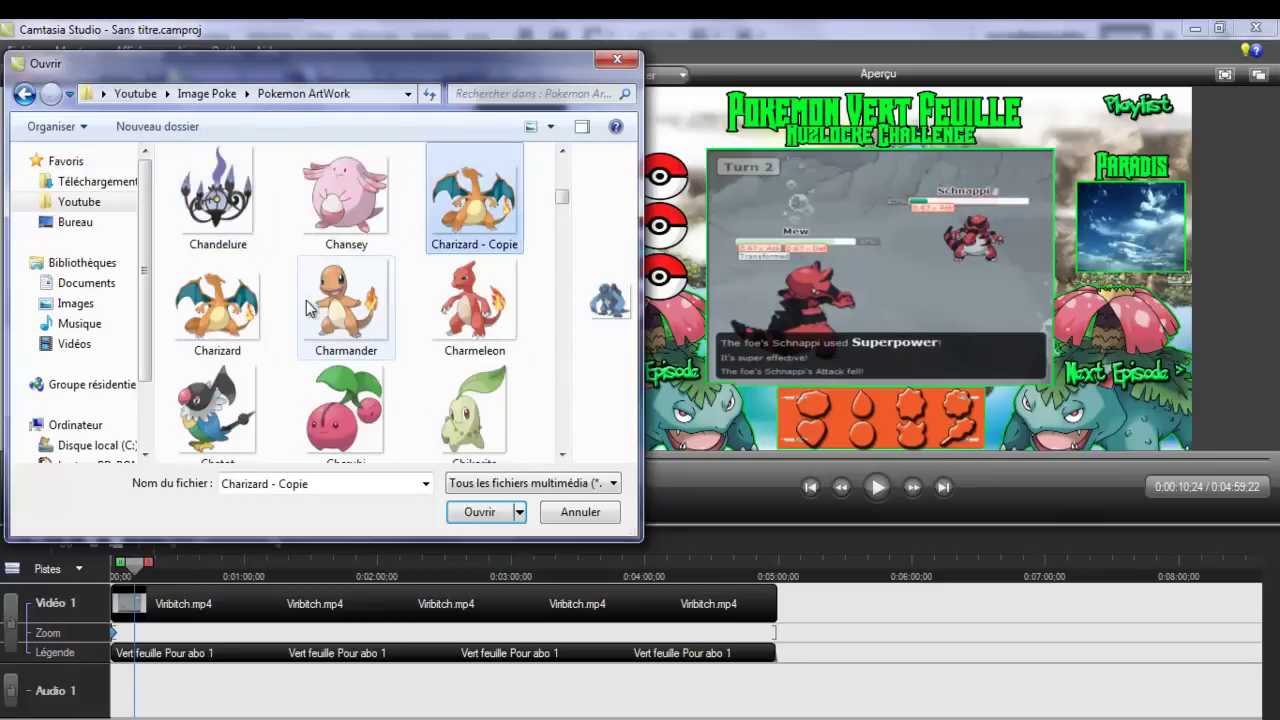
pyautogui.press('Left')
pyautogui.doubleClick(310, 308)
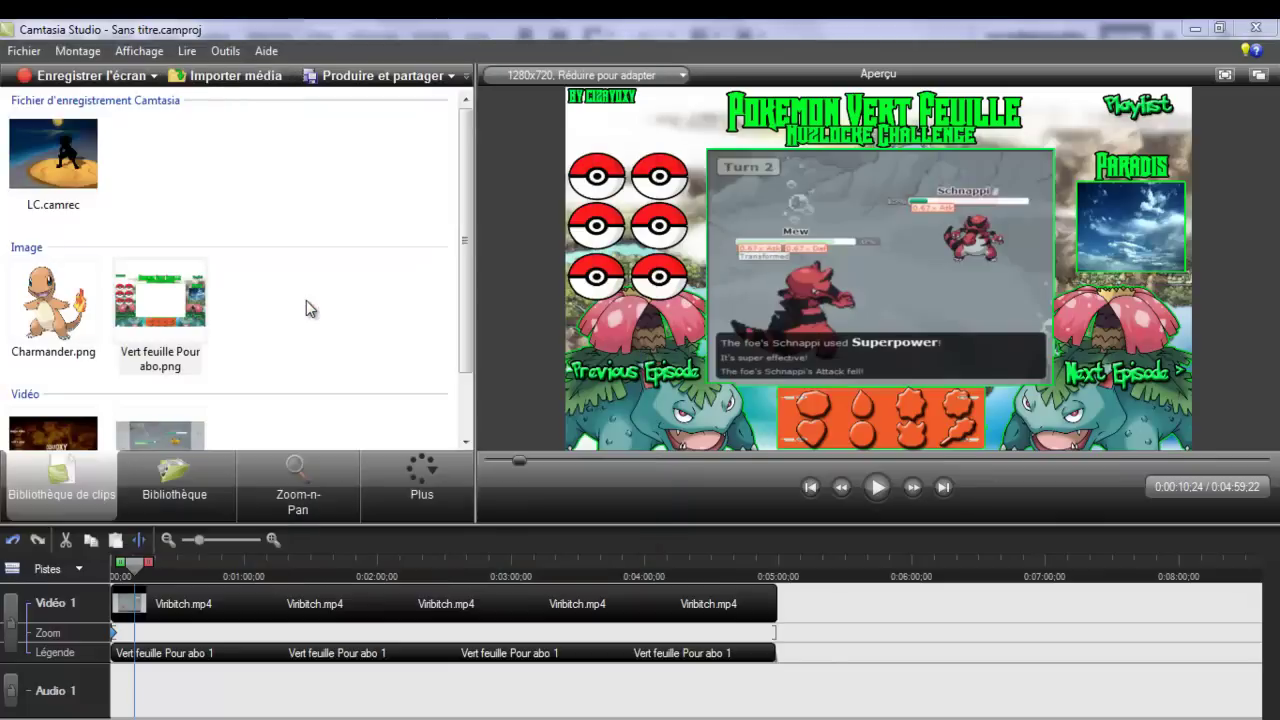
# Step: Add Charmander.png as a caption and fit it over the first Poké Ball at about 134 x 124, X 6, Y 100
pyautogui.rightClick(38, 284)
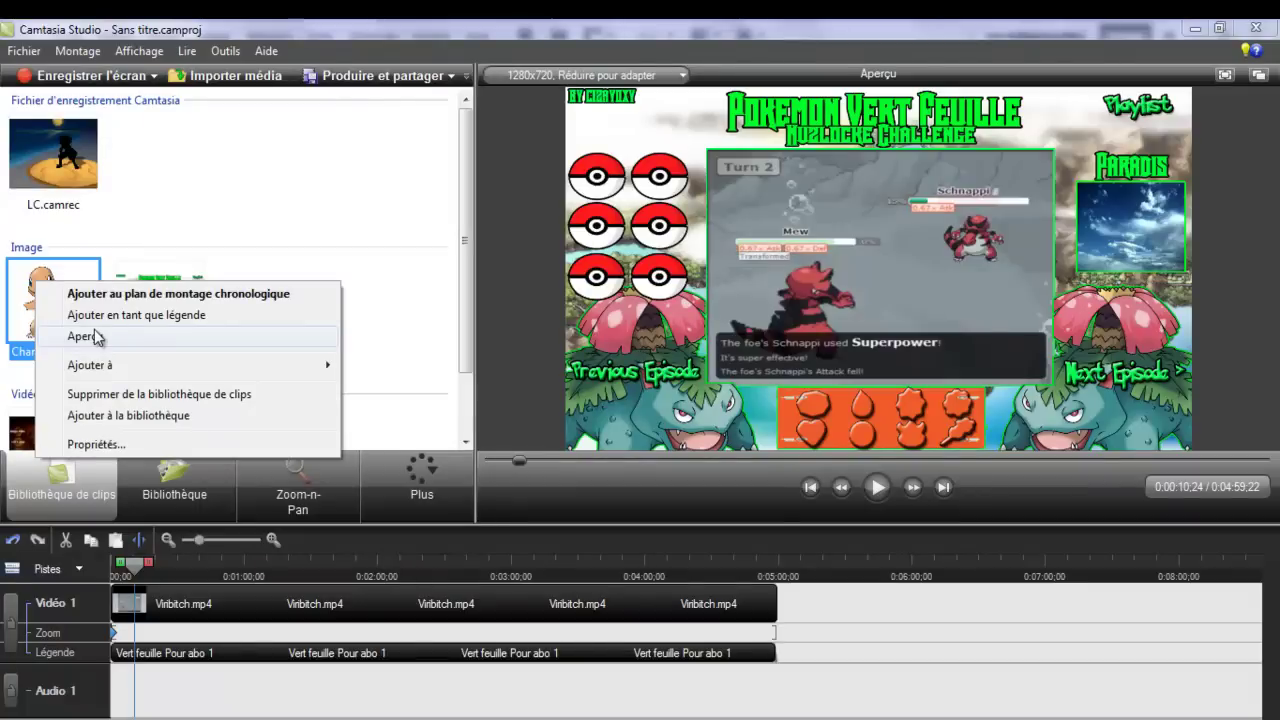
pyautogui.click(136, 315)
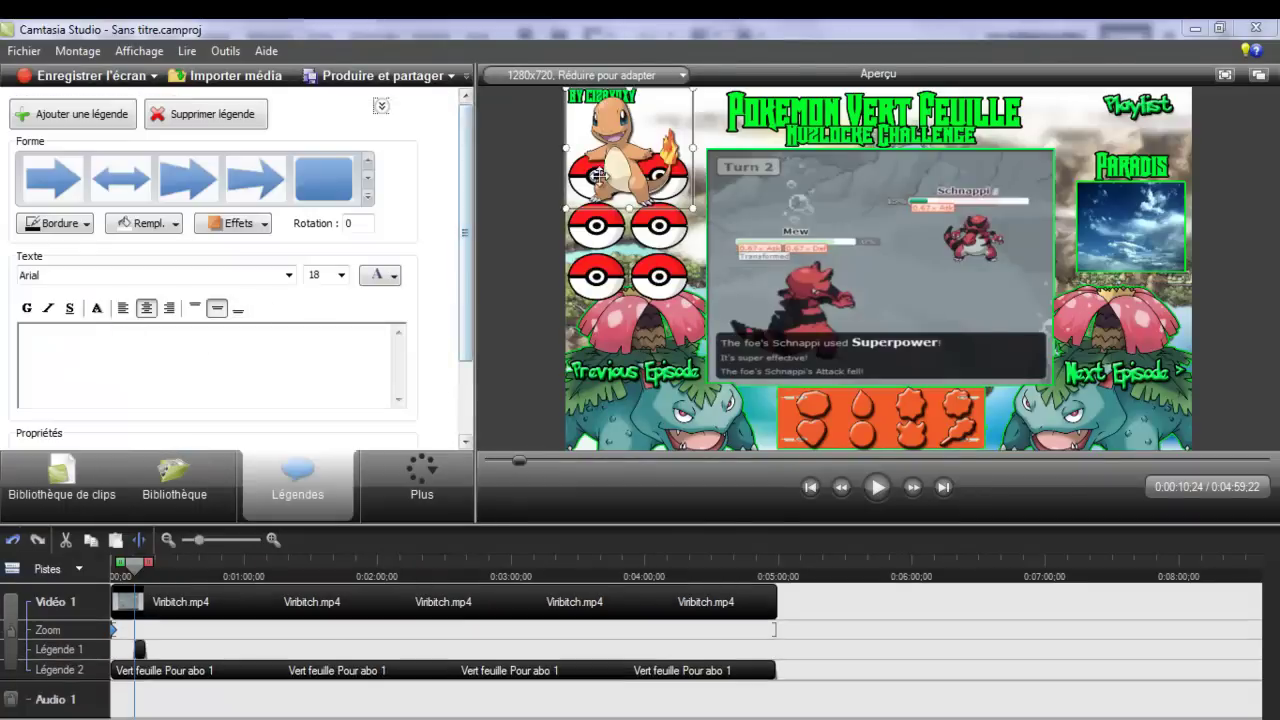
pyautogui.moveTo(613, 185); pyautogui.dragTo(586, 197)
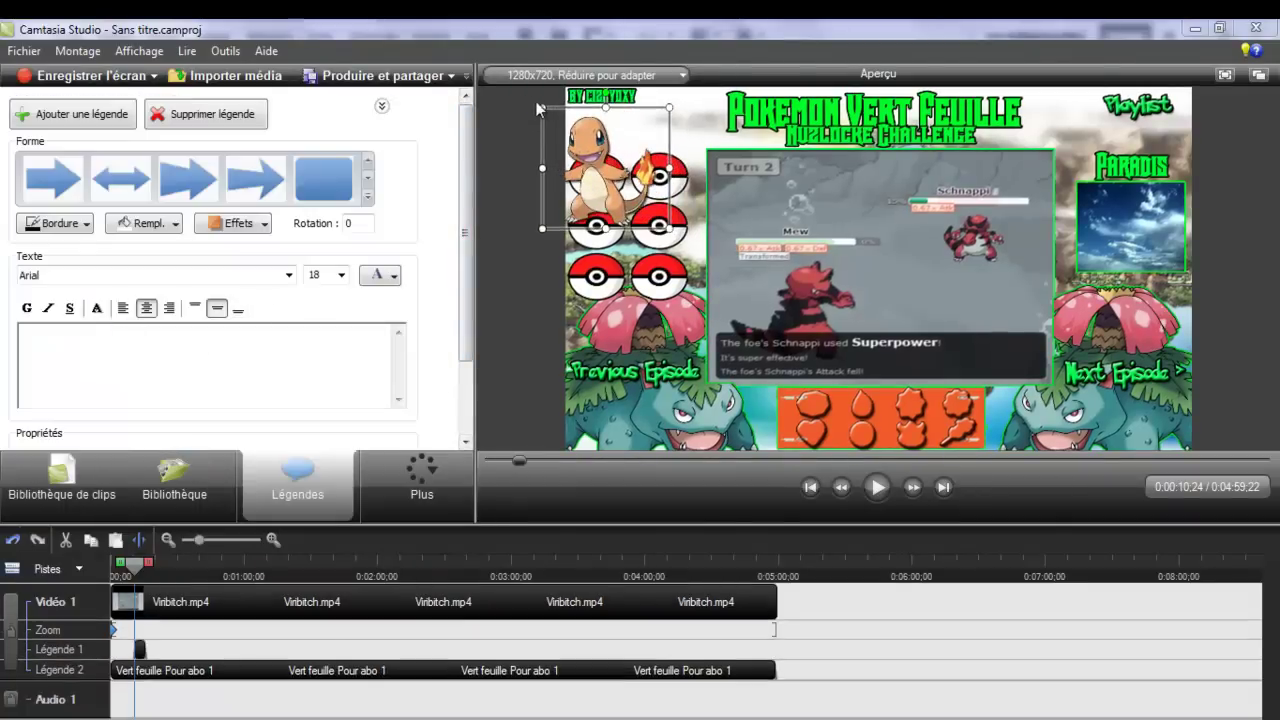
pyautogui.moveTo(543, 108); pyautogui.dragTo(597, 173)
pyautogui.moveTo(637, 134); pyautogui.dragTo(598, 168)
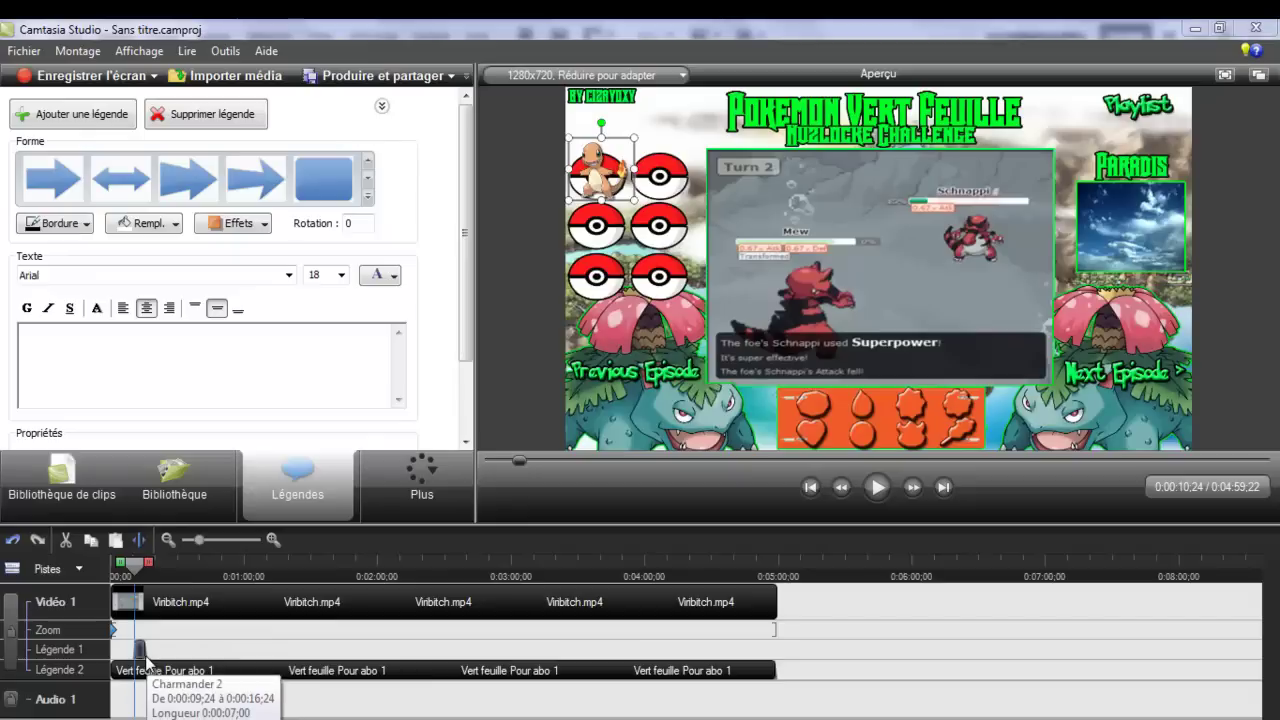
# Step: Extend the Charmander caption on Légende 1 past the four-minute mark and move the playhead to just before its start
pyautogui.scroll(-2, 435, 399)
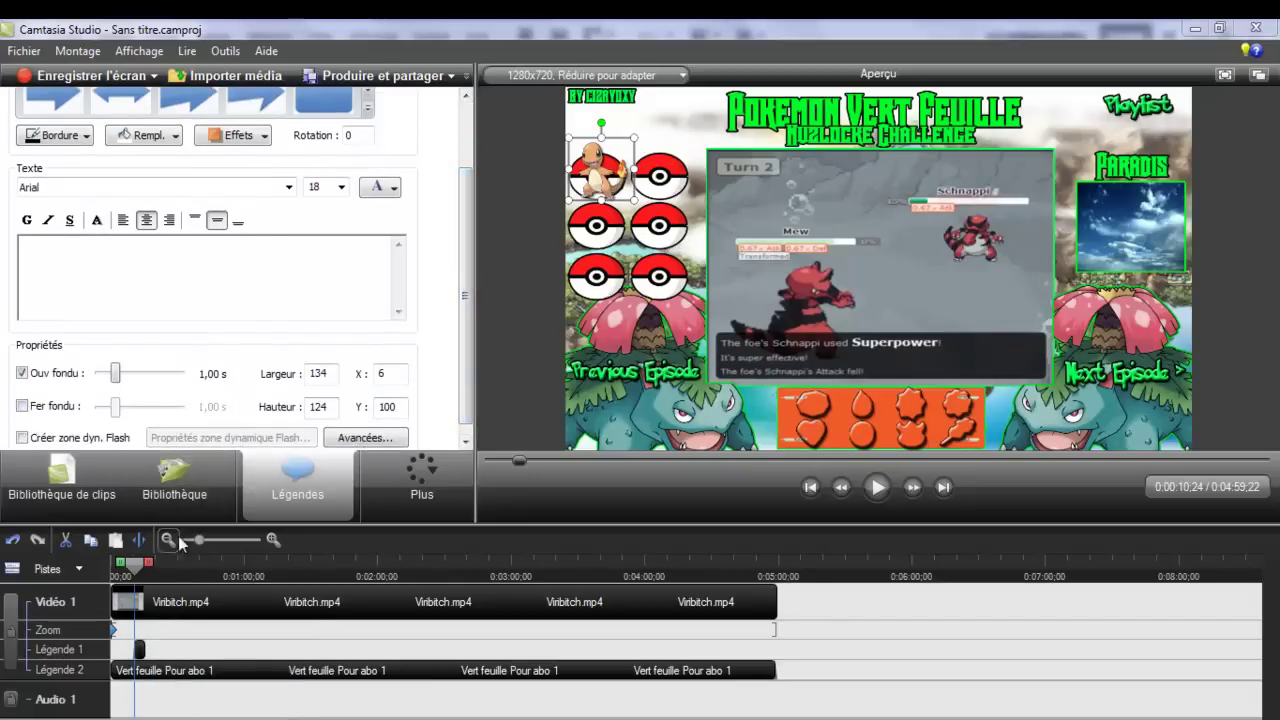
pyautogui.moveTo(206, 545); pyautogui.dragTo(209, 543)
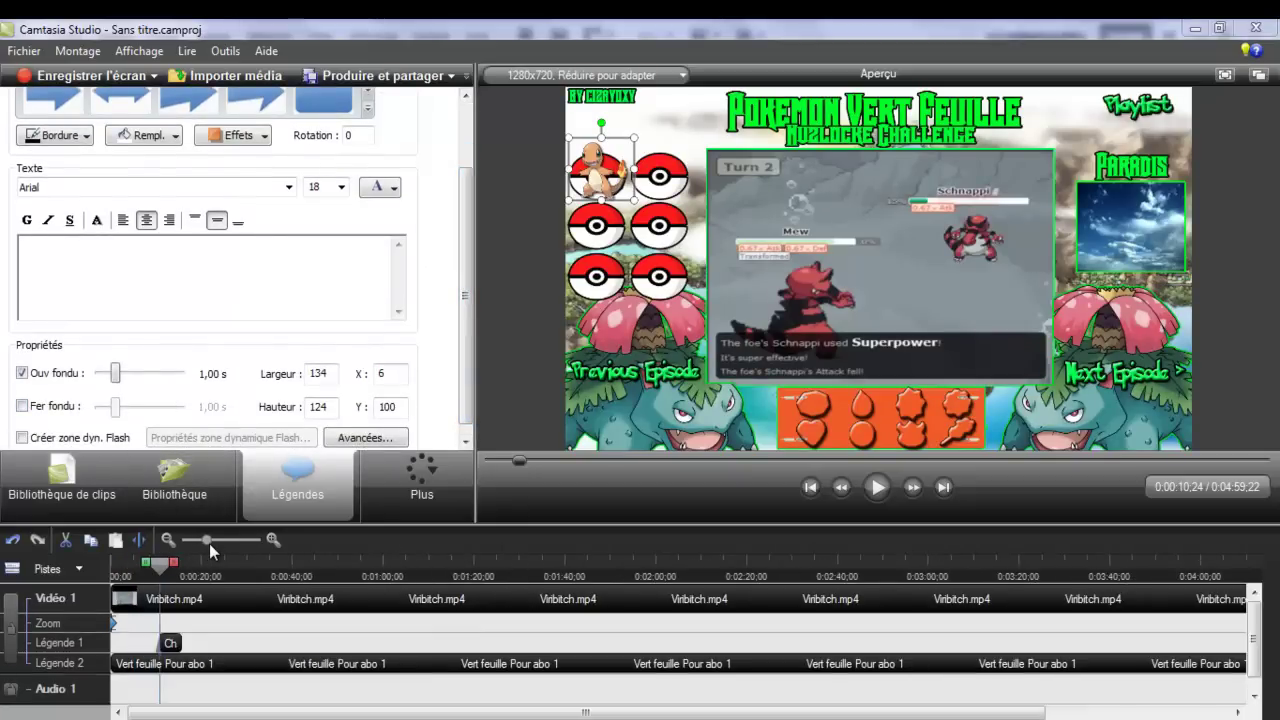
pyautogui.moveTo(178, 650); pyautogui.dragTo(1243, 645)
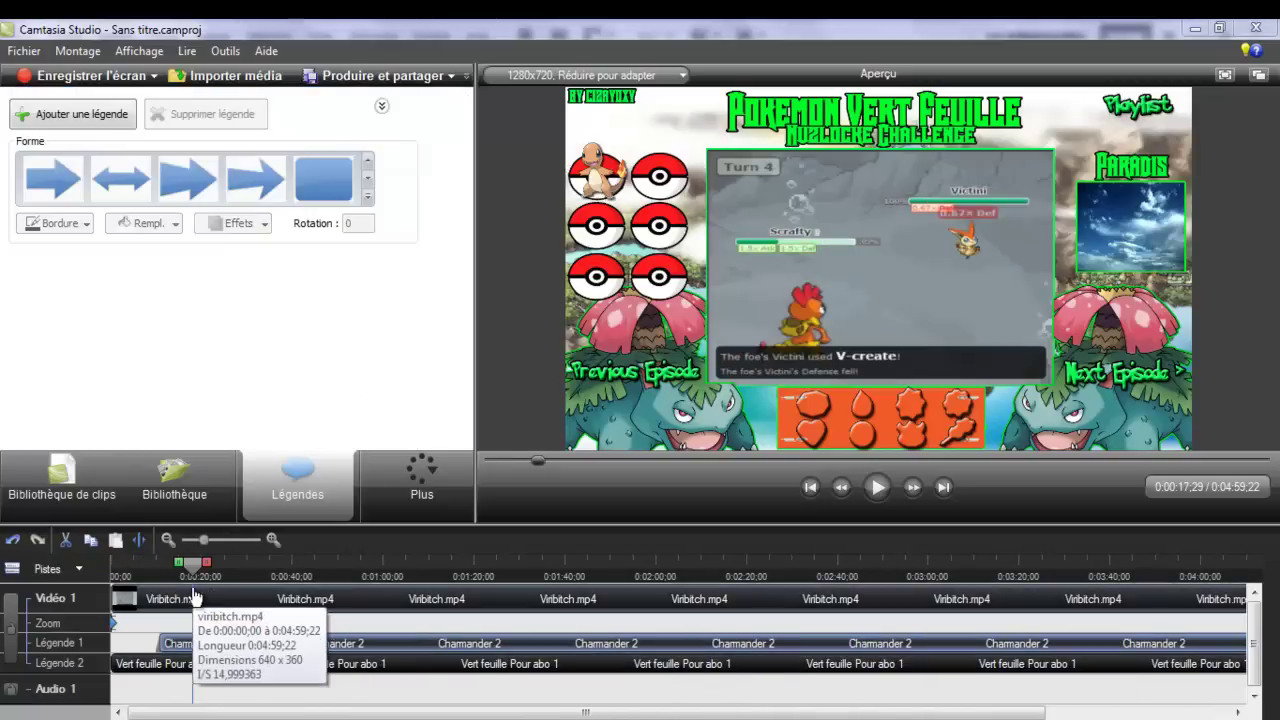
pyautogui.moveTo(212, 568); pyautogui.dragTo(149, 575)
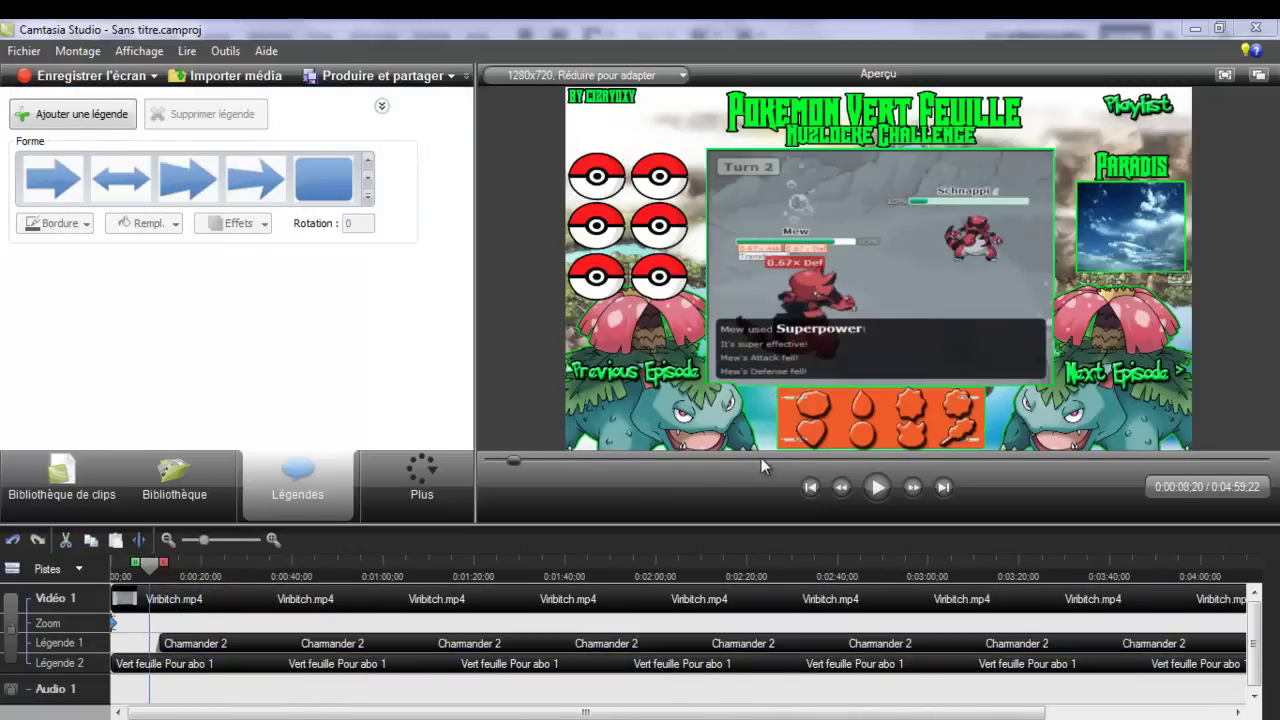
# Step: Play the Charmander caption's start, move the playhead to about 1:26, and import the Abra image from the Pokemon ArtWork folder
pyautogui.click(872, 487)
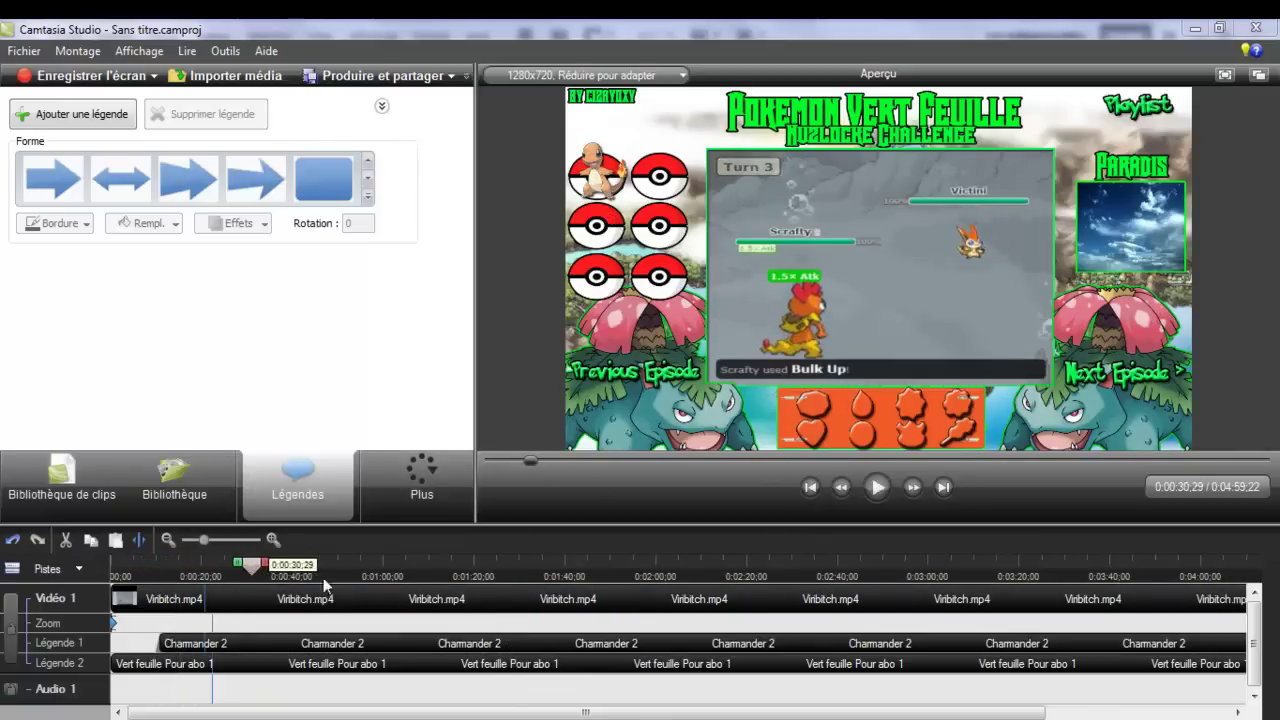
pyautogui.moveTo(324, 585); pyautogui.dragTo(516, 568)
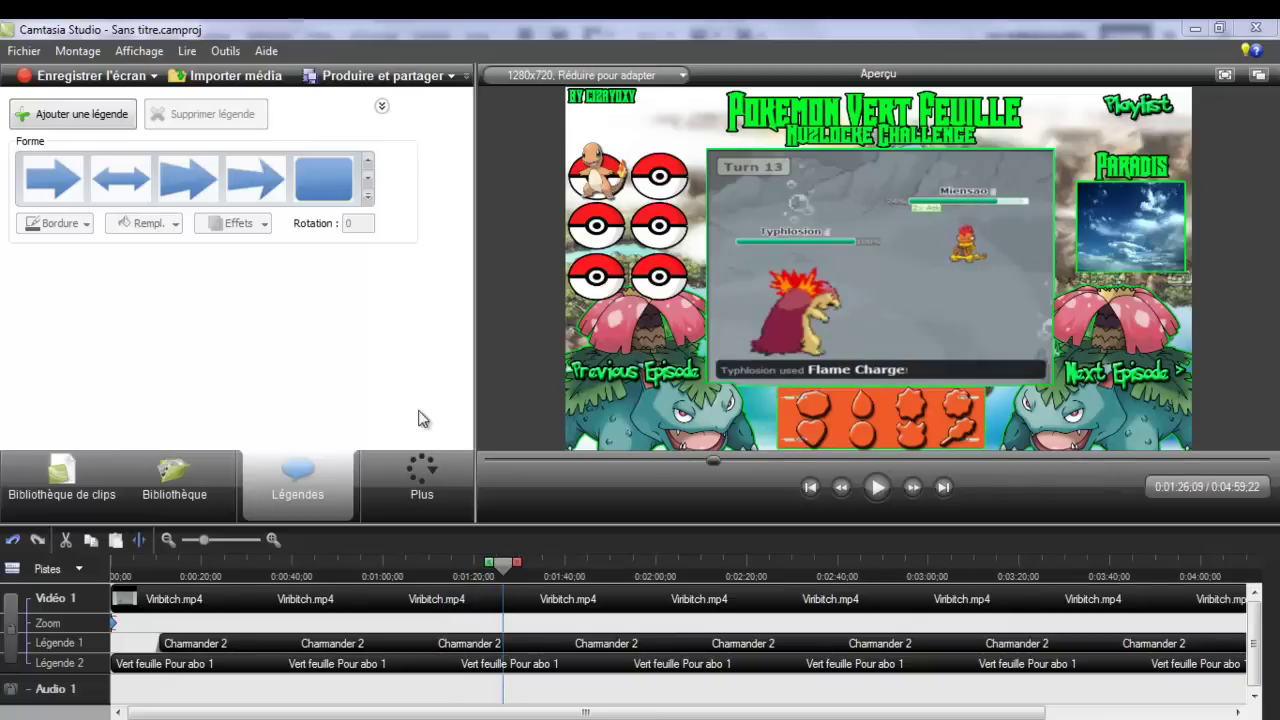
pyautogui.click(125, 491)
pyautogui.click(88, 492)
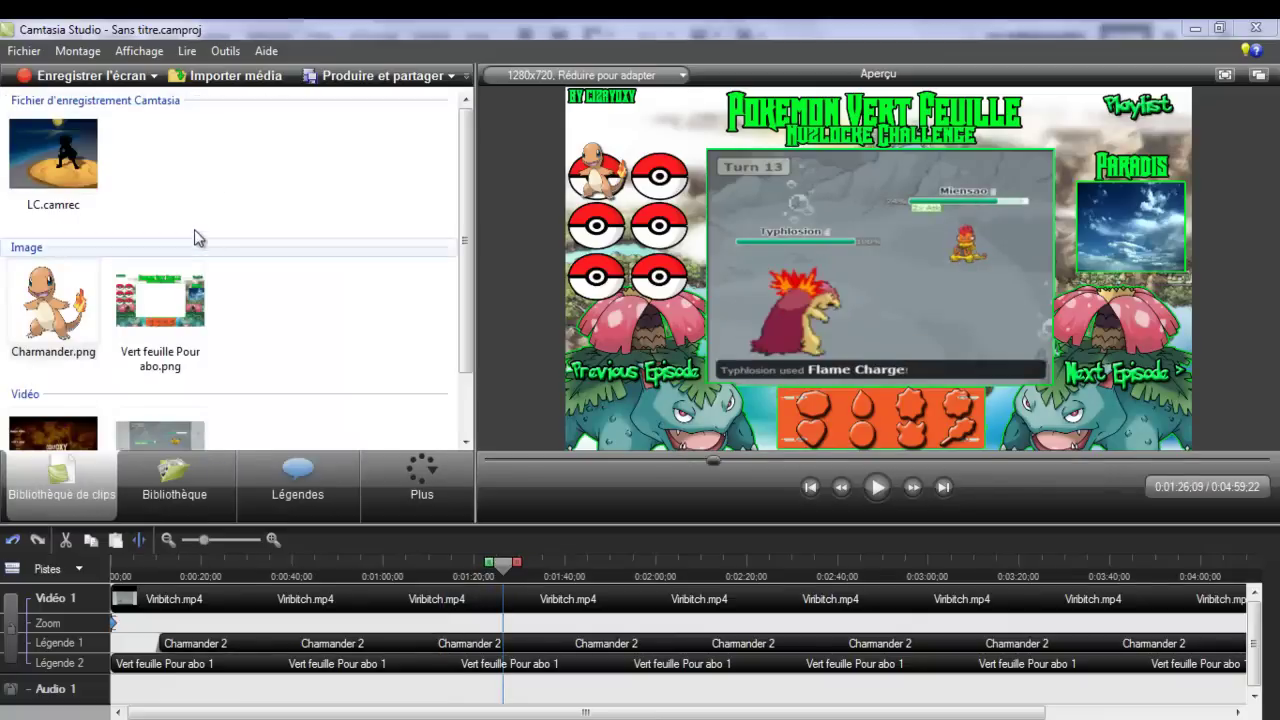
pyautogui.click(198, 77)
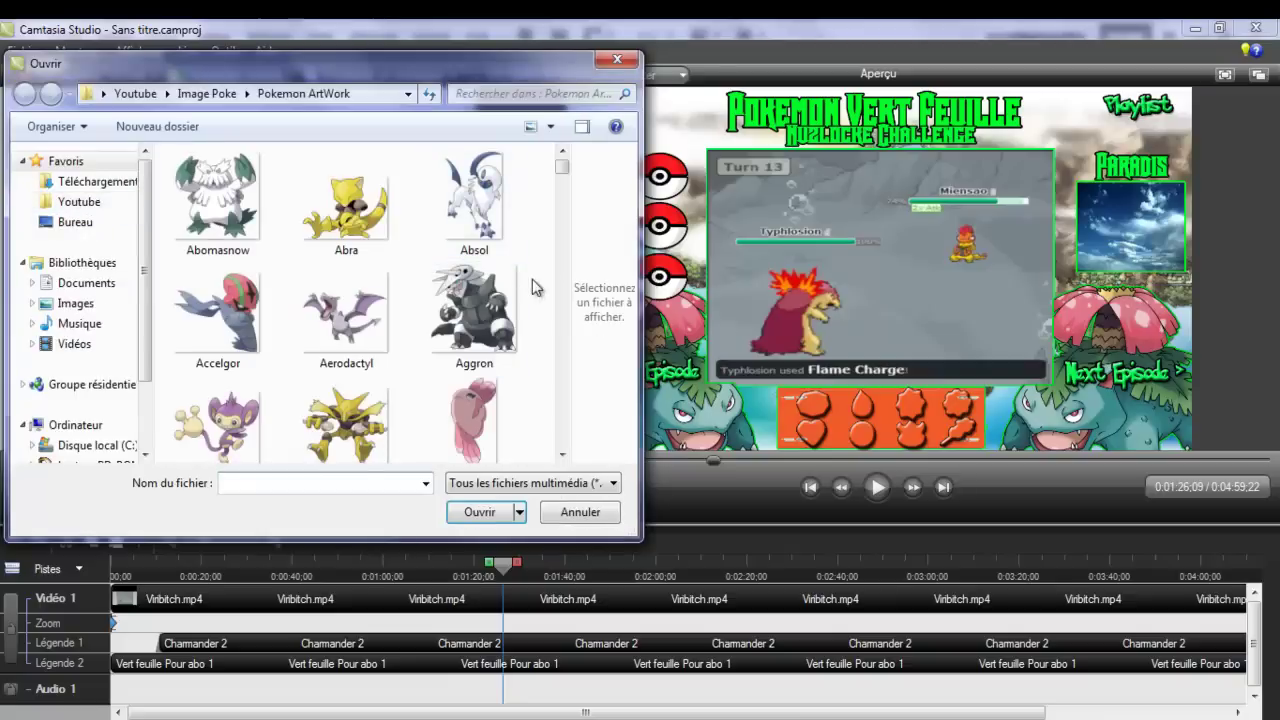
pyautogui.doubleClick(360, 233)
# Step: Add Abra.png as a caption at the playhead and fit it over the second Poké Ball in the first row
pyautogui.rightClick(64, 368)
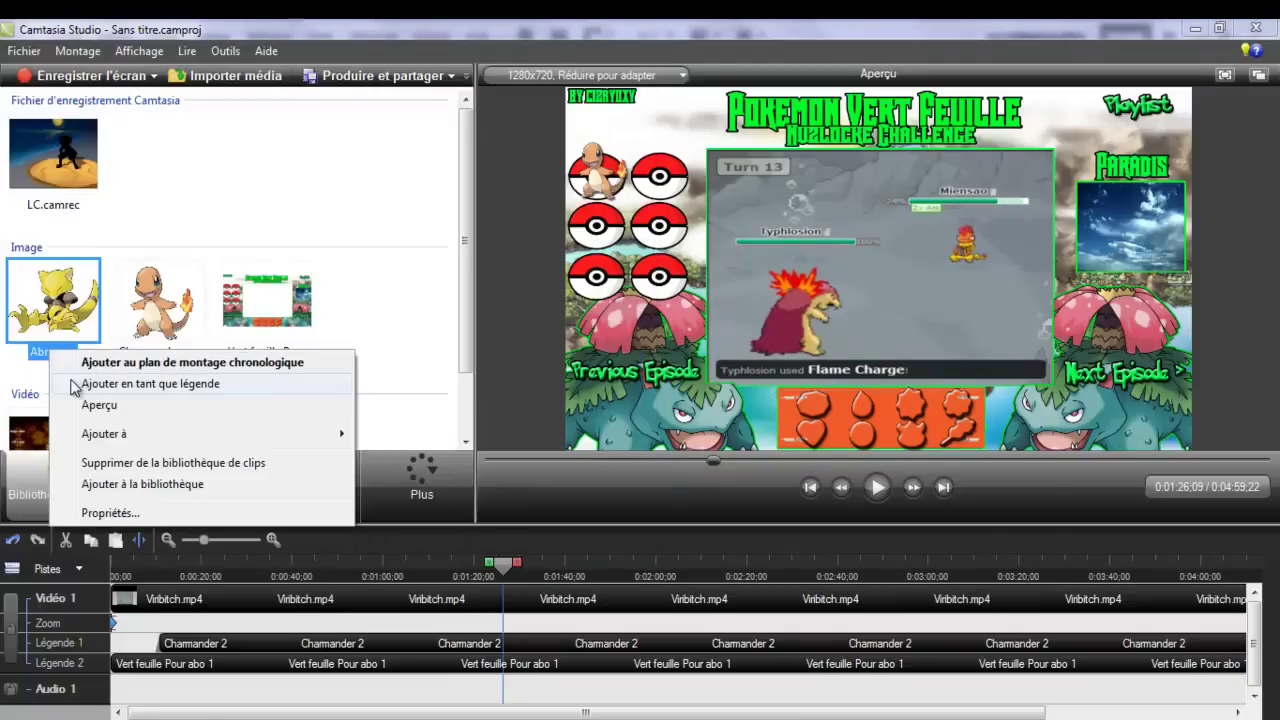
pyautogui.click(80, 384)
pyautogui.moveTo(595, 97); pyautogui.dragTo(604, 232)
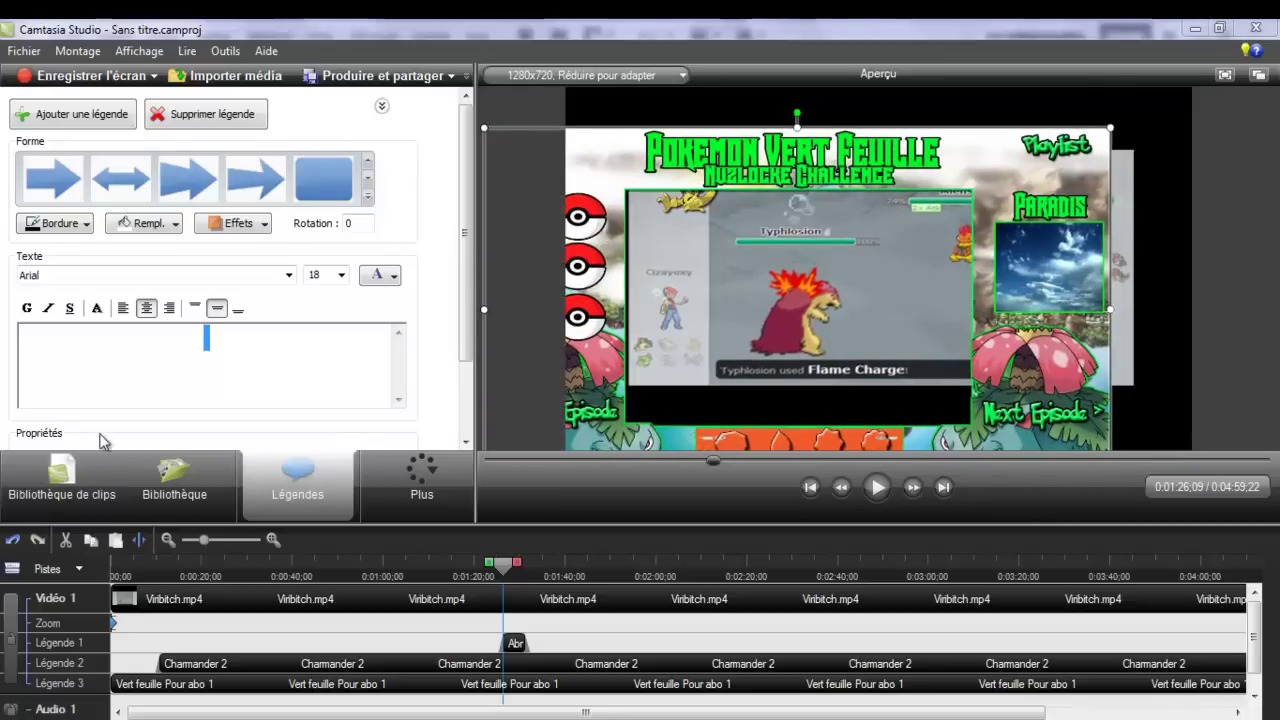
pyautogui.click(13, 540)
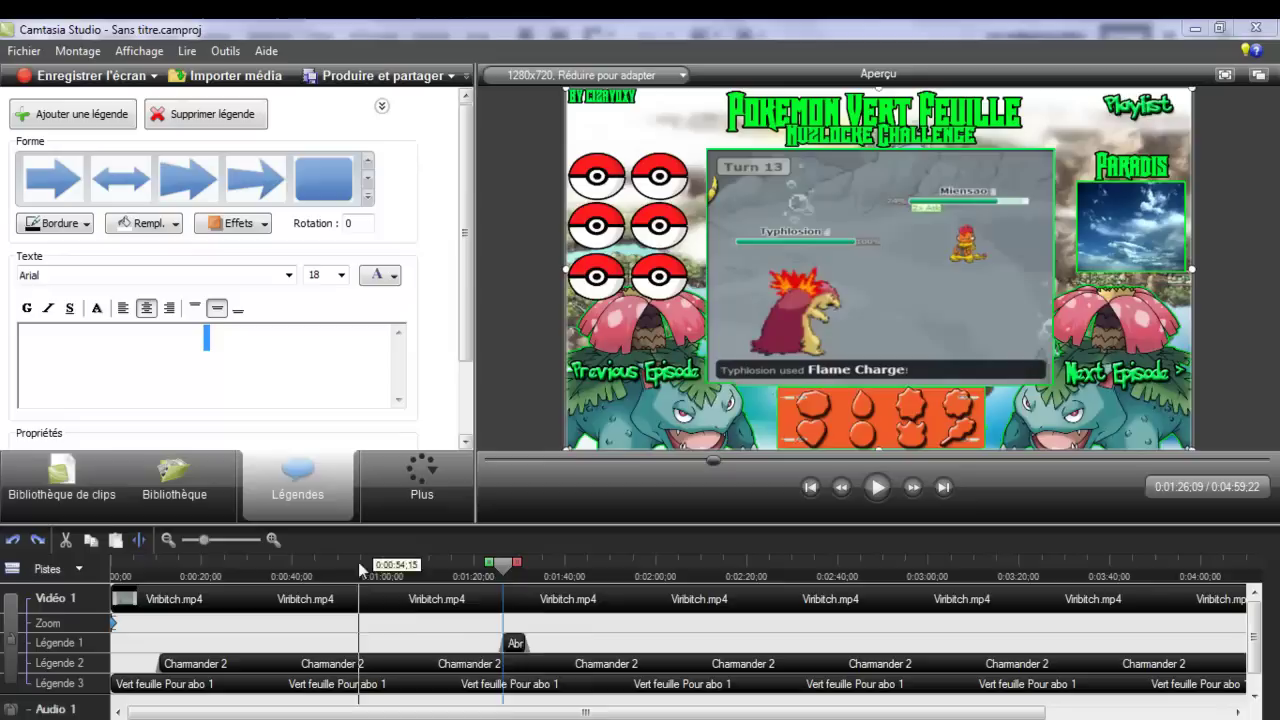
pyautogui.click(514, 643)
pyautogui.moveTo(703, 183); pyautogui.dragTo(675, 178)
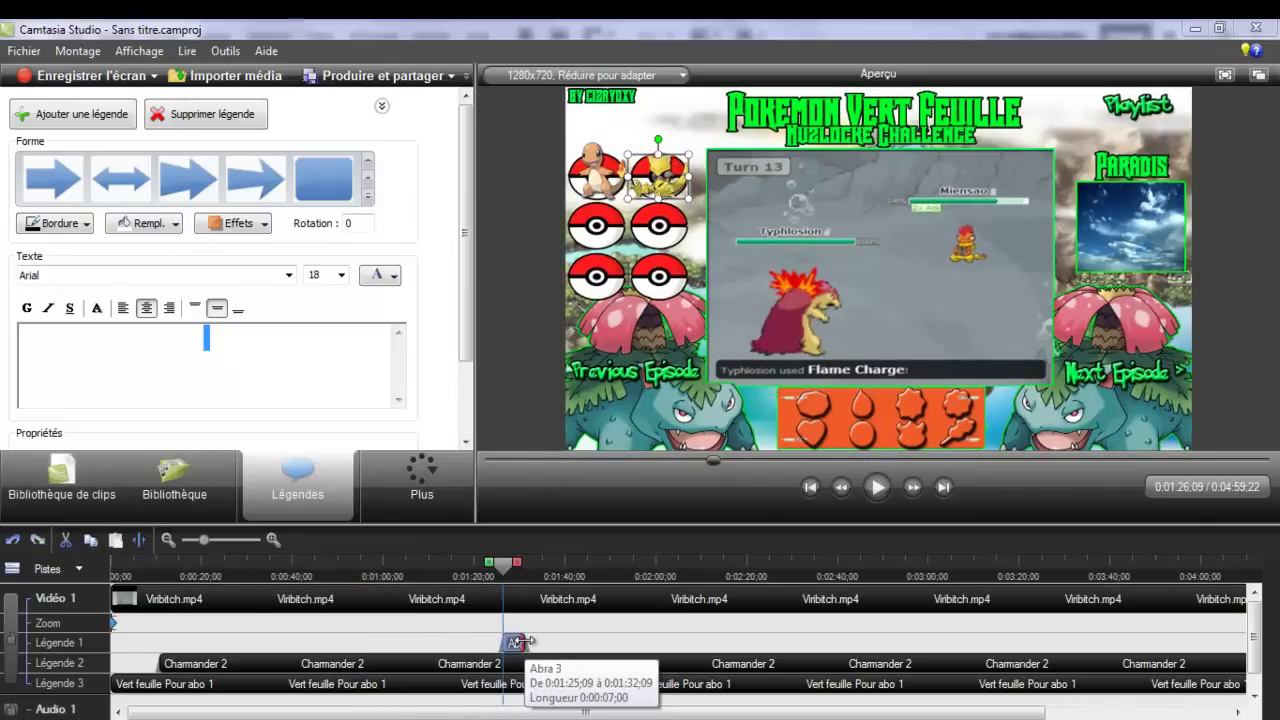
# Step: Extend the Abra caption on Légende 1 to about 3:28 and play the preview from just before its start
pyautogui.moveTo(524, 643); pyautogui.dragTo(1050, 643)
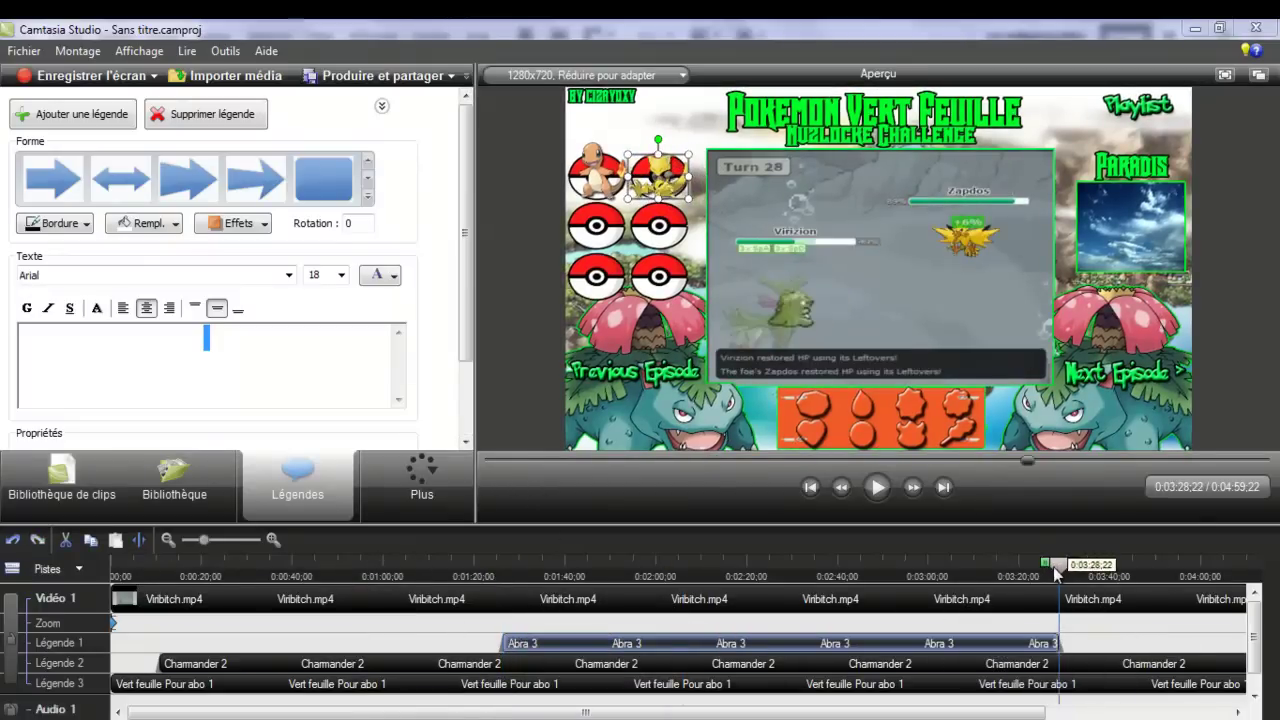
pyautogui.moveTo(1050, 567); pyautogui.dragTo(474, 580)
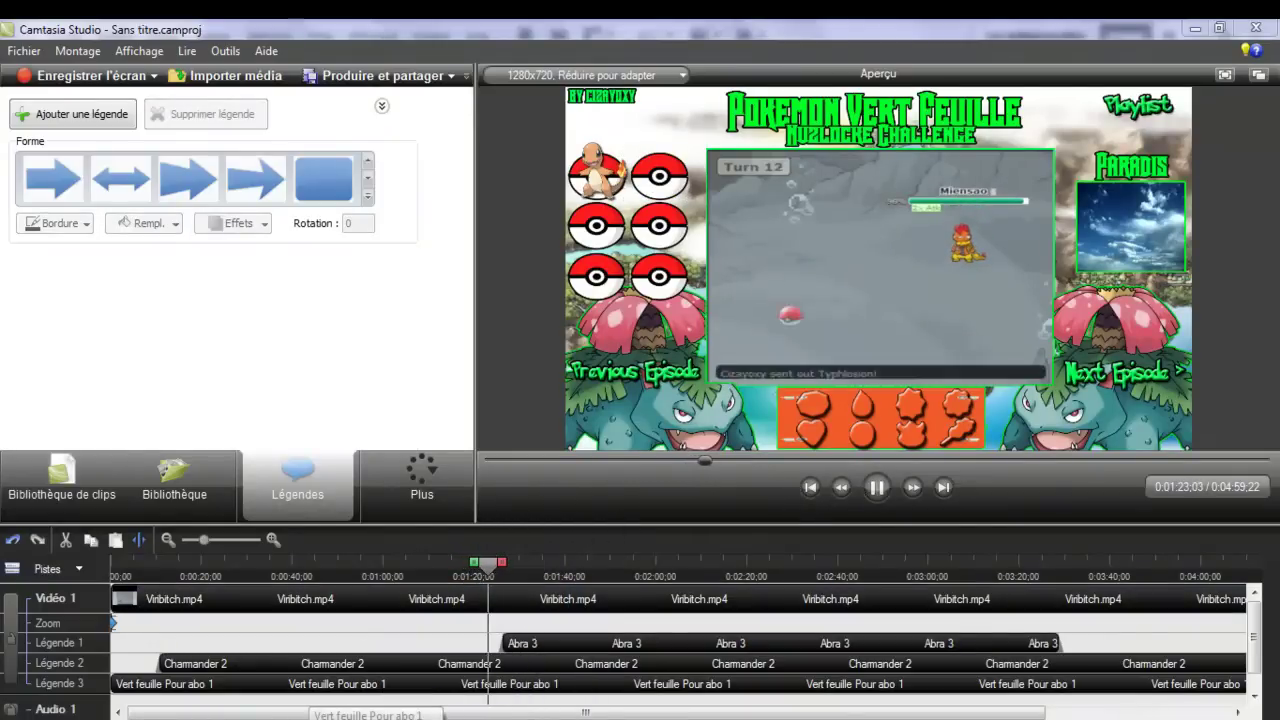
pyautogui.moveTo(257, 719)
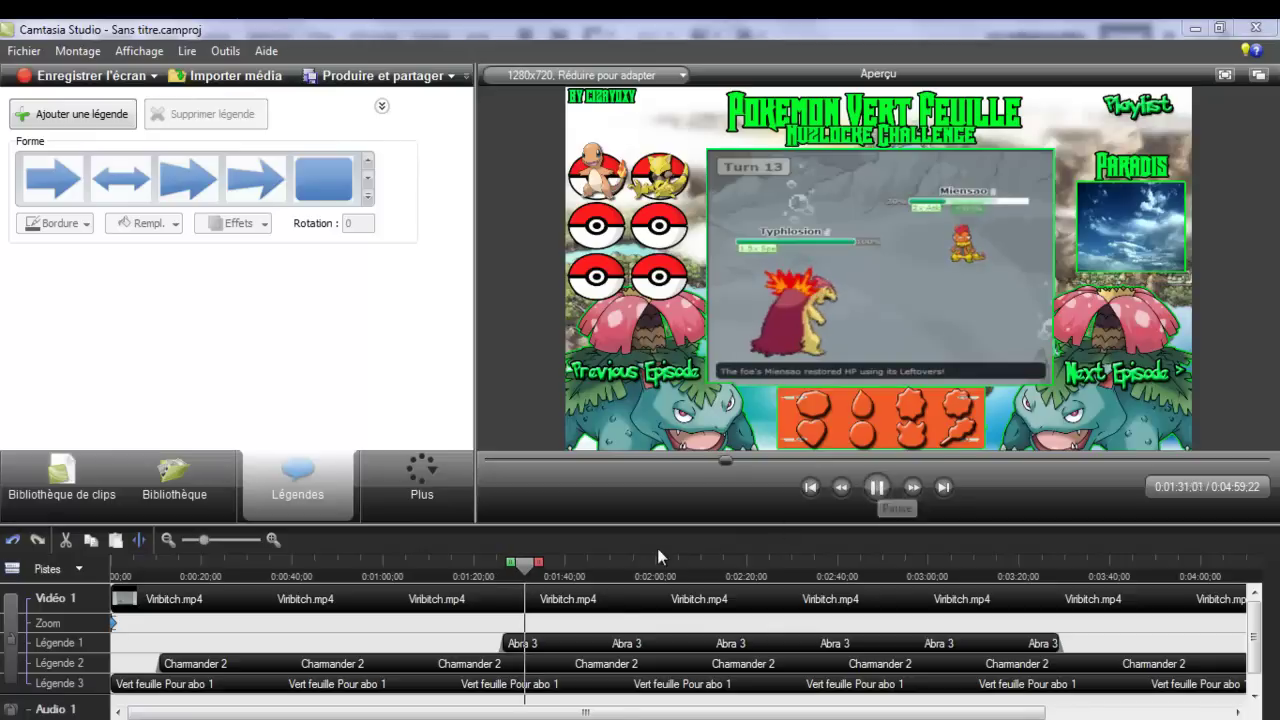
# Step: Move the playhead to about 1:50, start importing media, and open the icons folder inside Image Poke
pyautogui.click(607, 564)
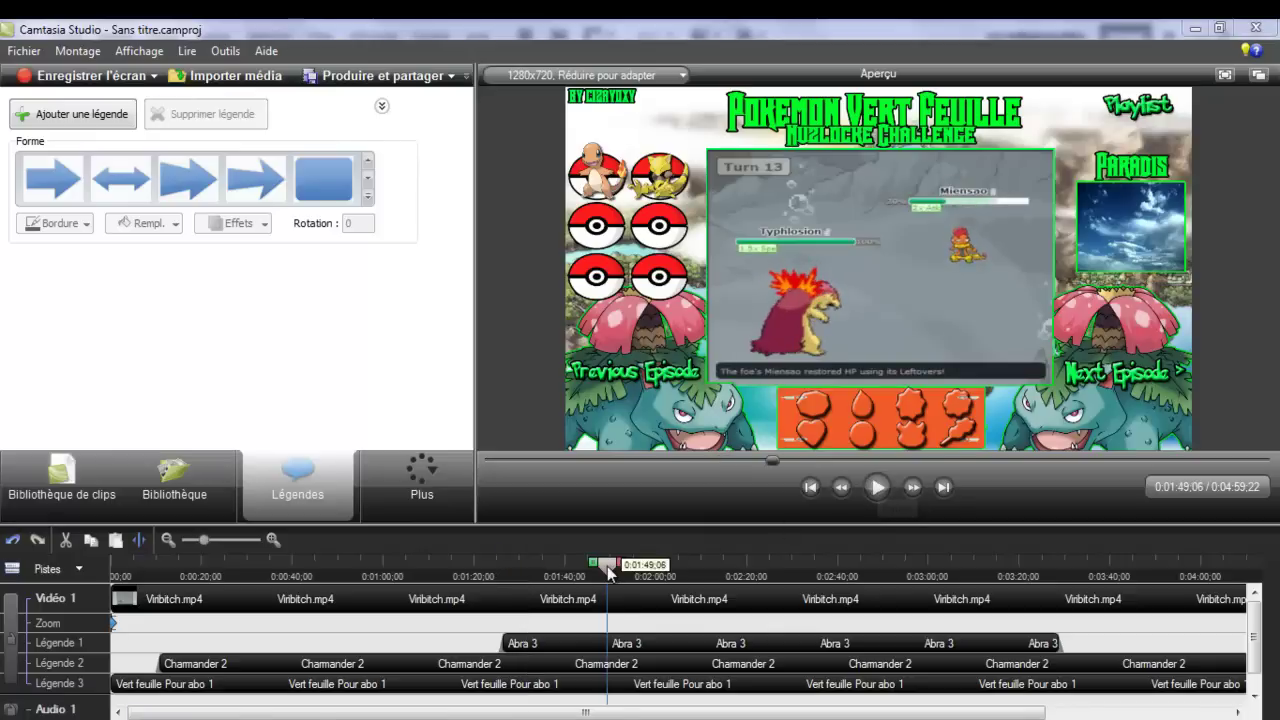
pyautogui.click(884, 490)
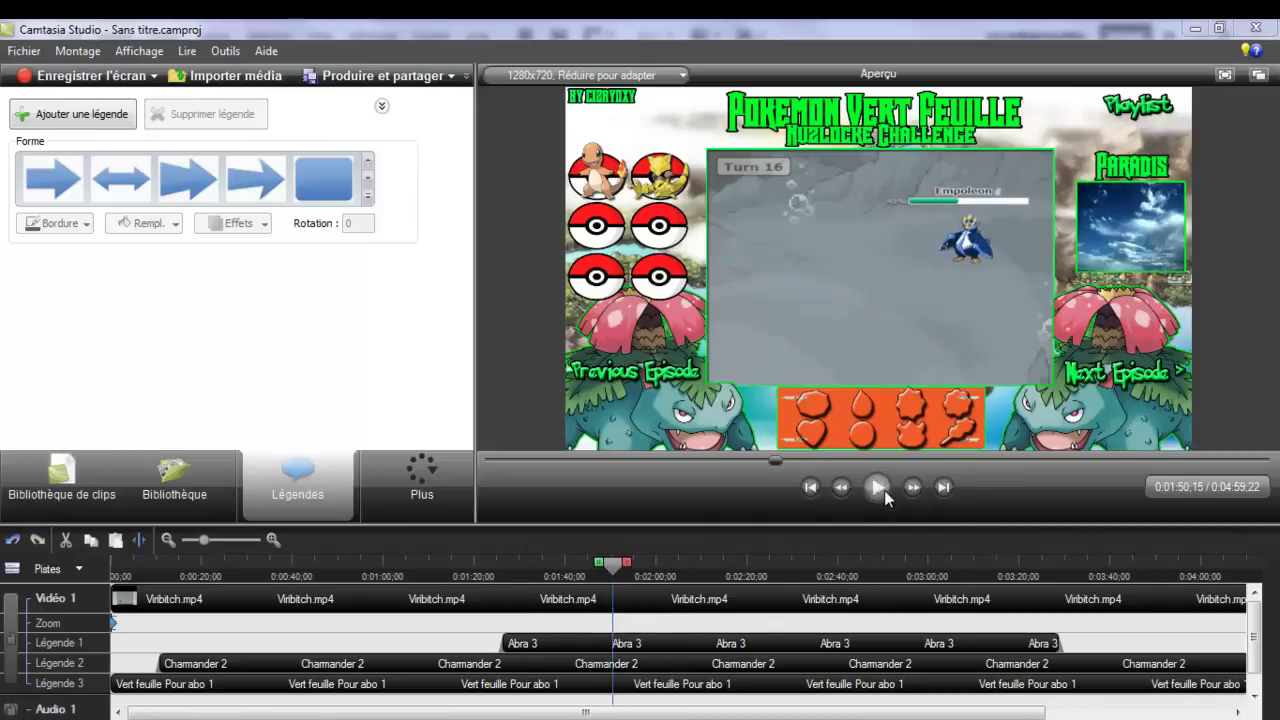
pyautogui.click(97, 483)
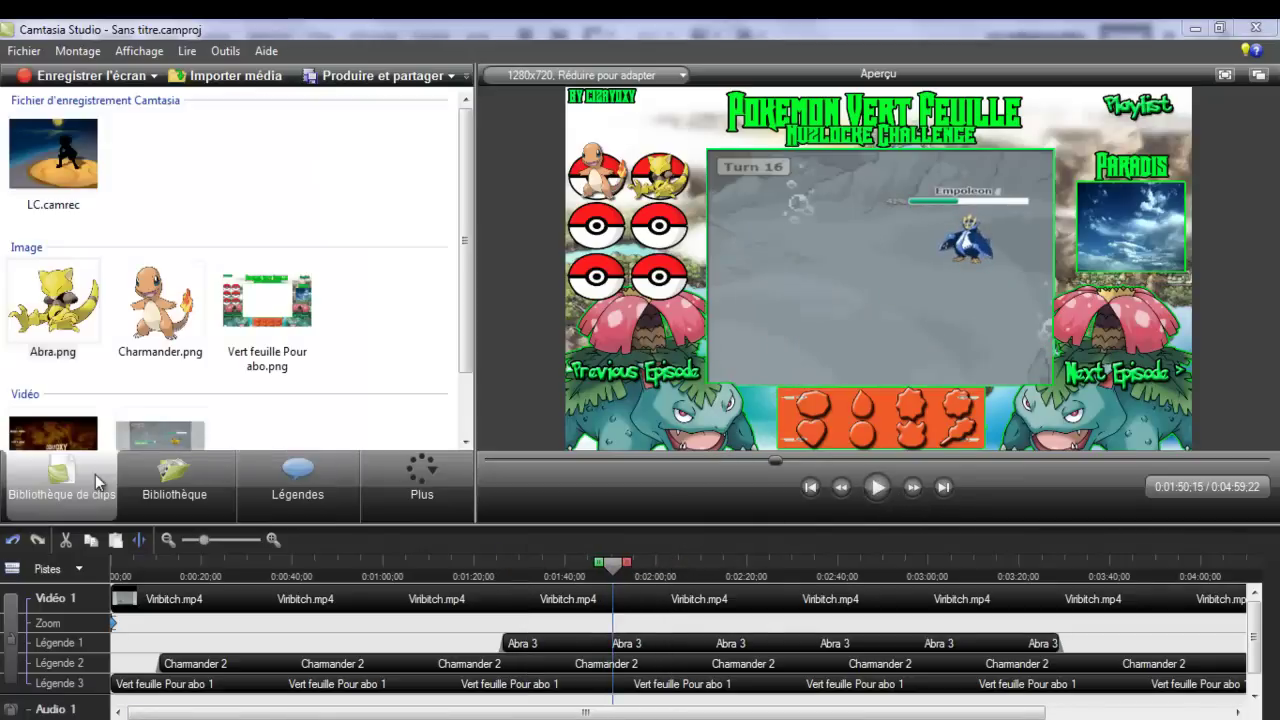
pyautogui.click(186, 76)
pyautogui.scroll(-5, 538, 173)
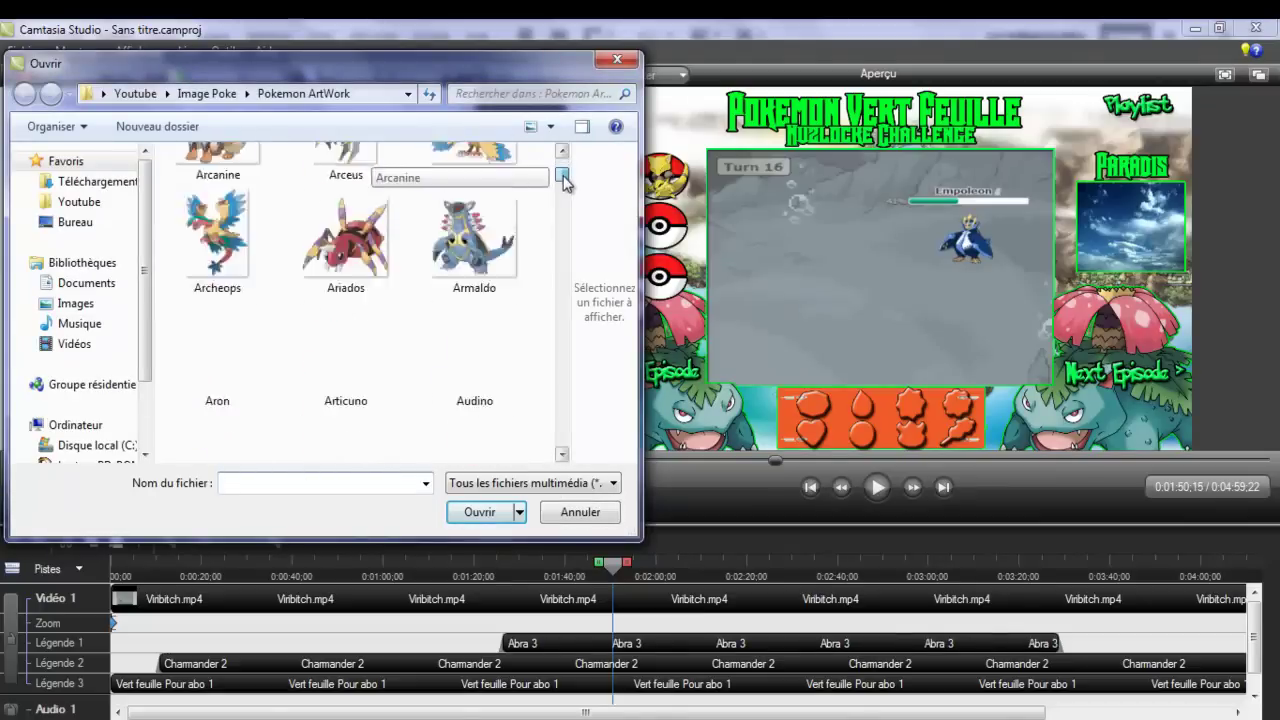
pyautogui.click(206, 93)
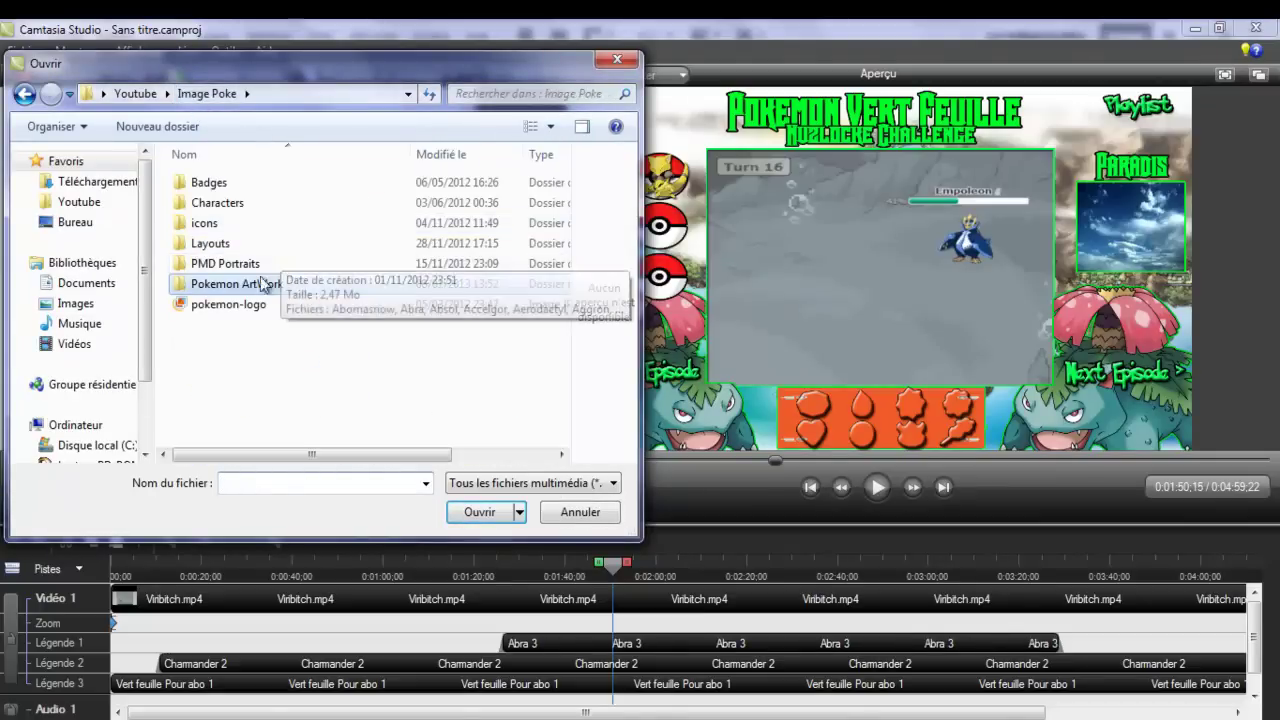
pyautogui.doubleClick(210, 222)
# Step: Find icon 4, the small Charmander sprite, among the icon files and import it into the clip library
pyautogui.click(330, 226)
pyautogui.press('Down')
pyautogui.press('Down')
pyautogui.press('Down')
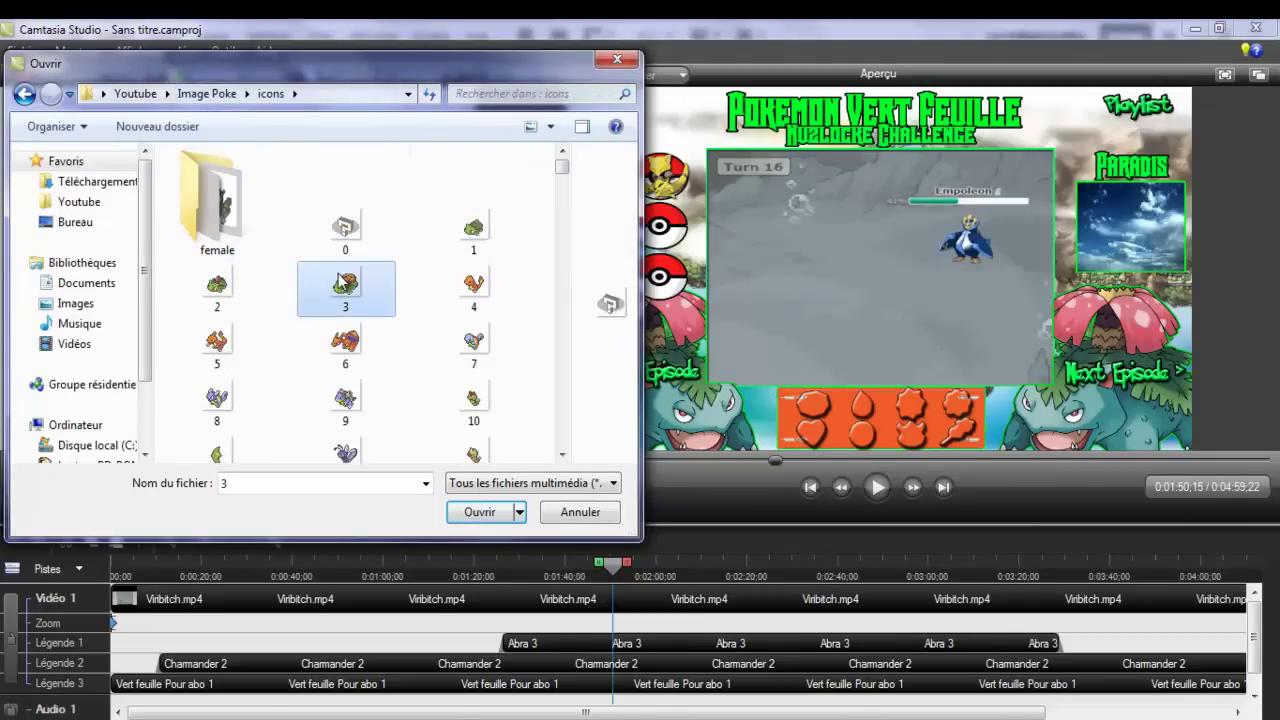
pyautogui.press('Down')
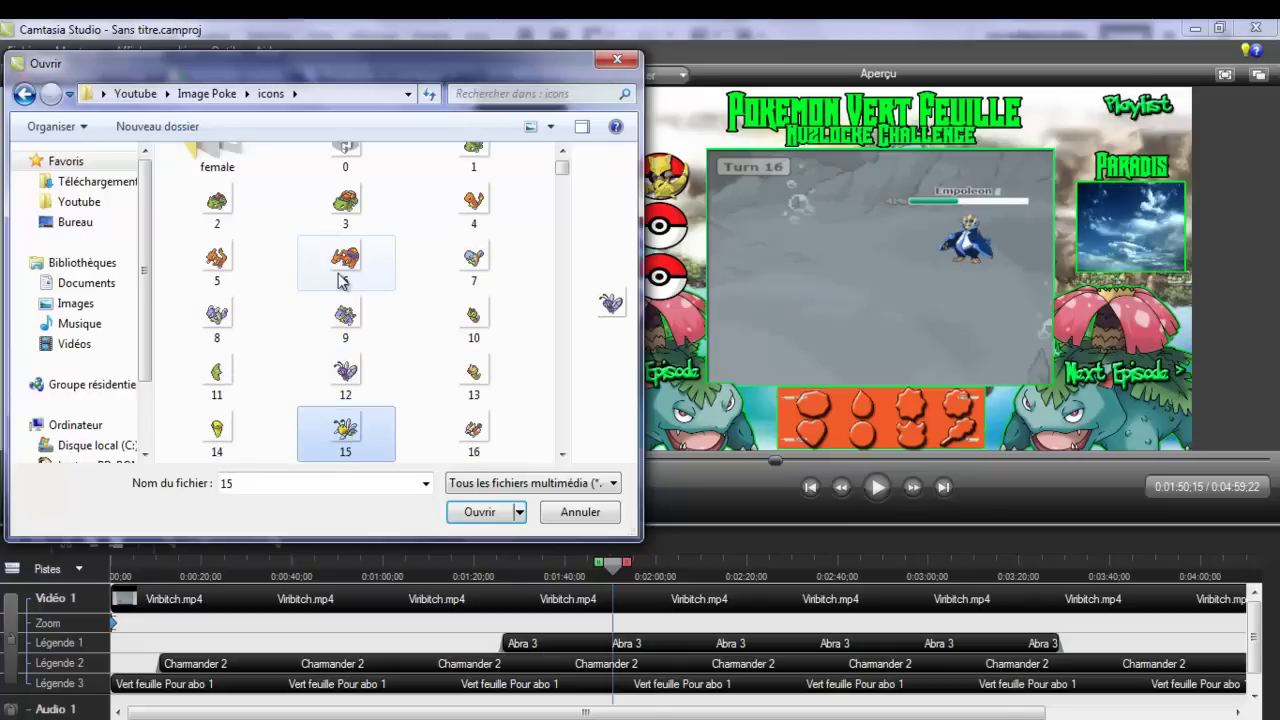
pyautogui.press('6')
pyautogui.press('4')
pyautogui.press('Return')
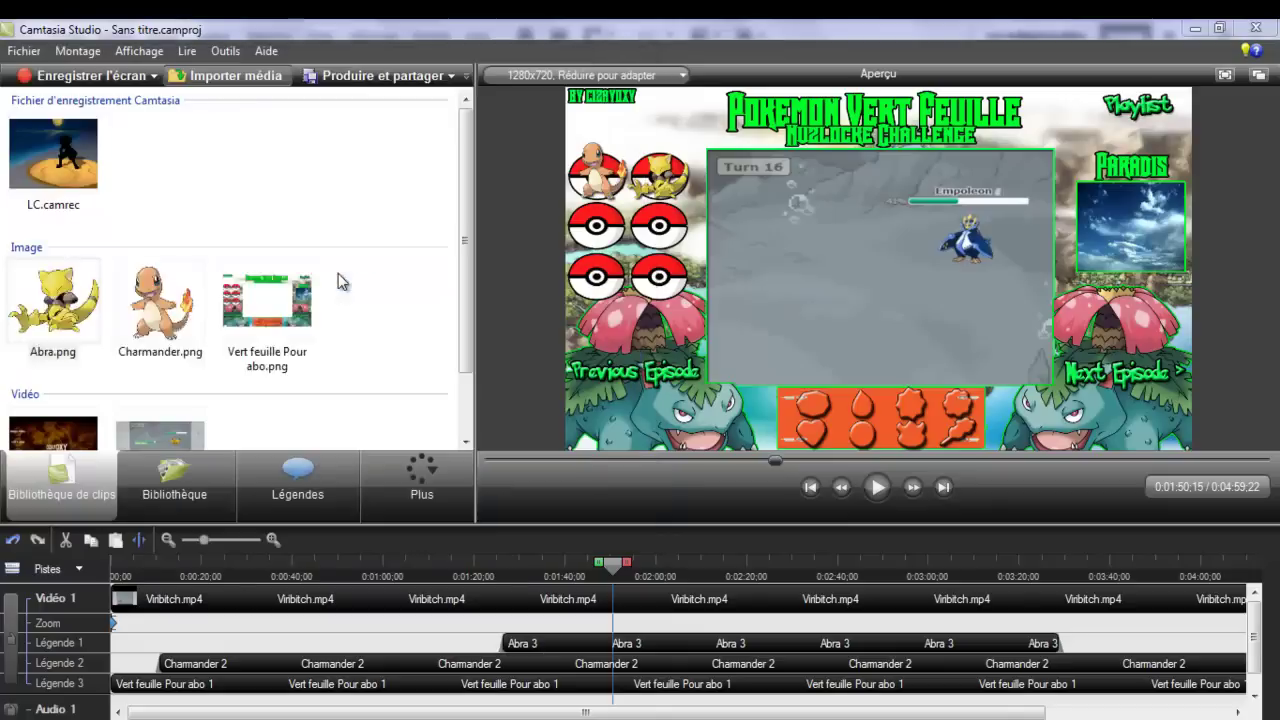
# Step: Add icon 4 as a caption in the Paradis picture's upper-left corner, extended slightly past the Abra caption's end, and return the playhead to 1:49
pyautogui.rightClick(45, 313)
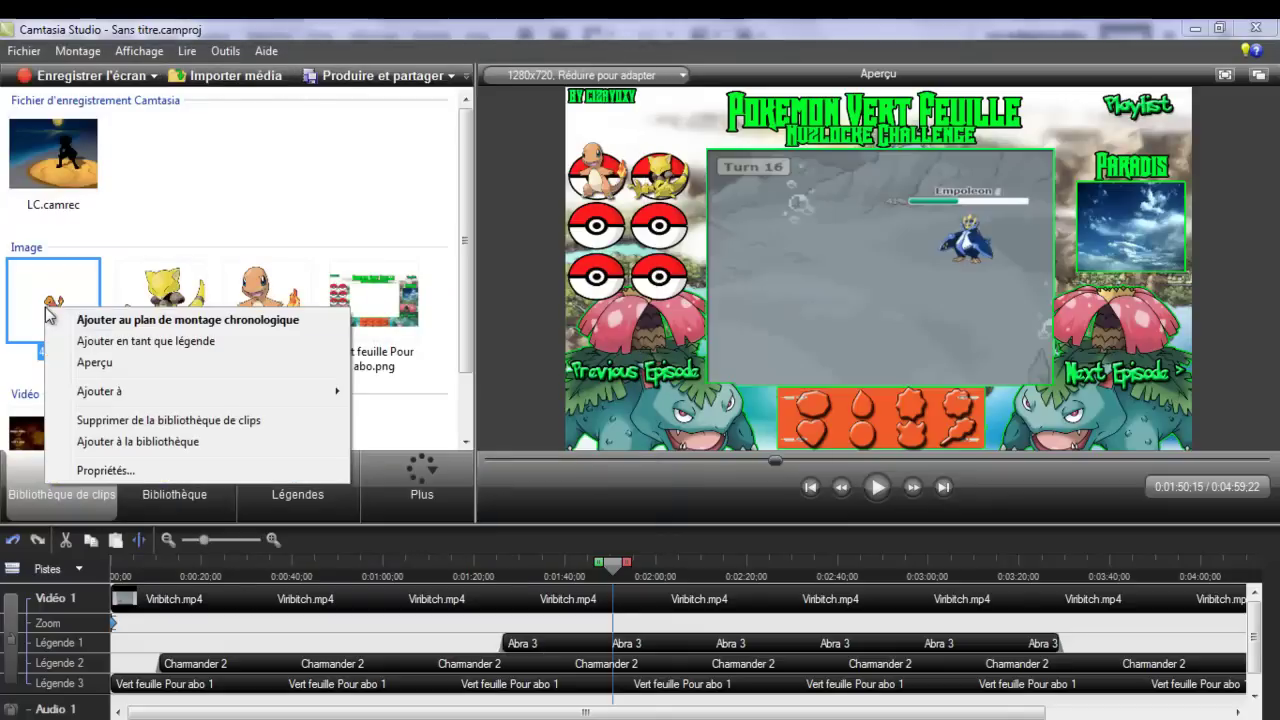
pyautogui.click(90, 345)
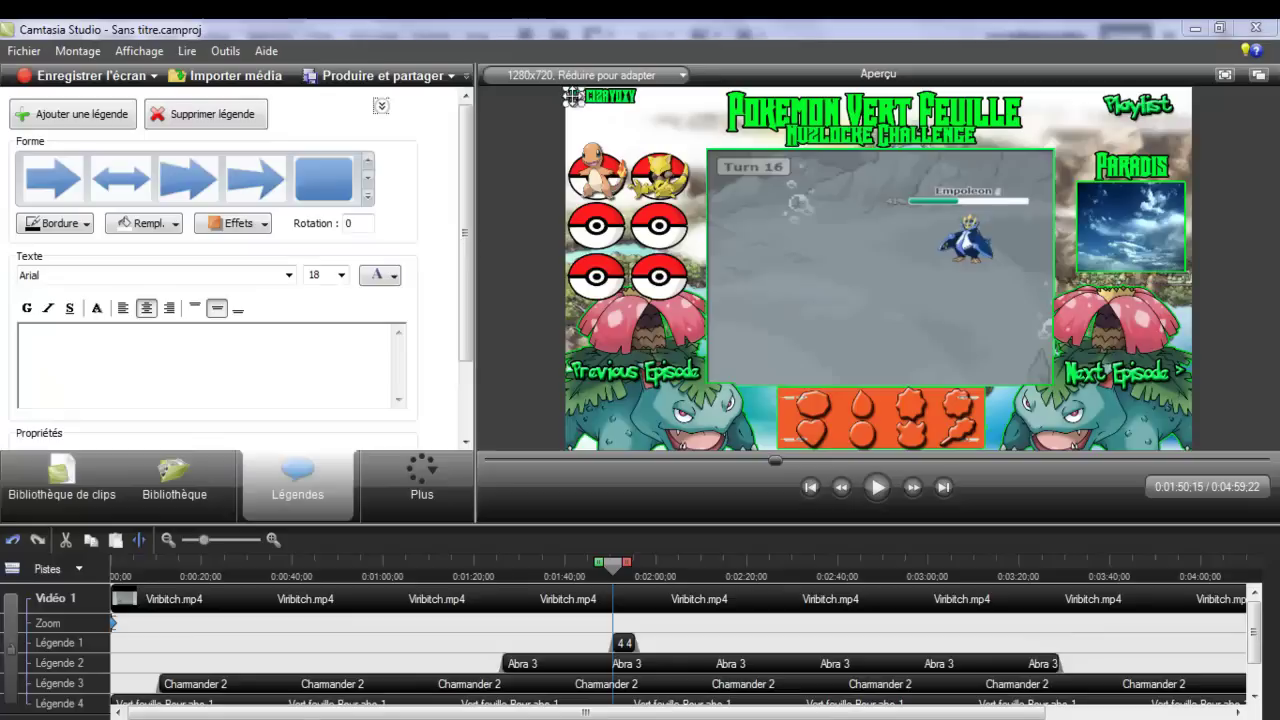
pyautogui.moveTo(572, 96); pyautogui.dragTo(1022, 155)
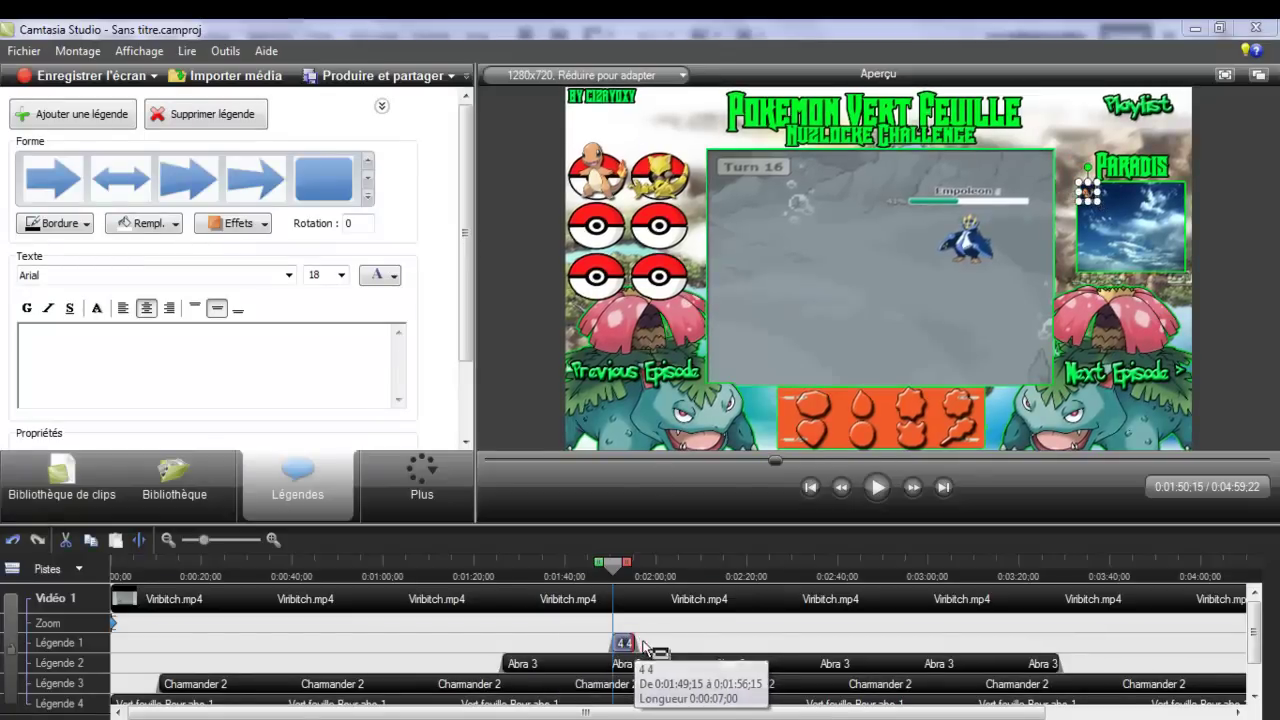
pyautogui.moveTo(626, 648); pyautogui.dragTo(1076, 644)
pyautogui.moveTo(1080, 576); pyautogui.dragTo(612, 572)
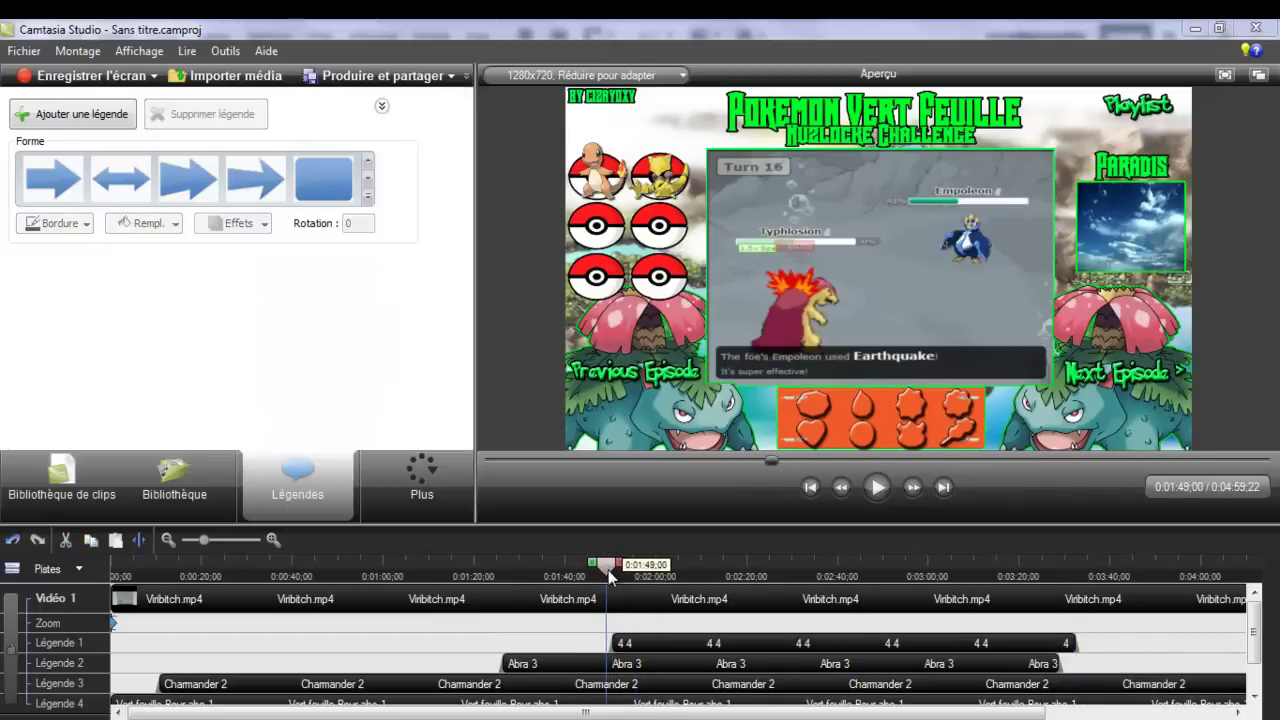
# Step: Split the timeline at 1:49 and delete the second part of the Charmander caption on Légende 3
pyautogui.rightClick(605, 686)
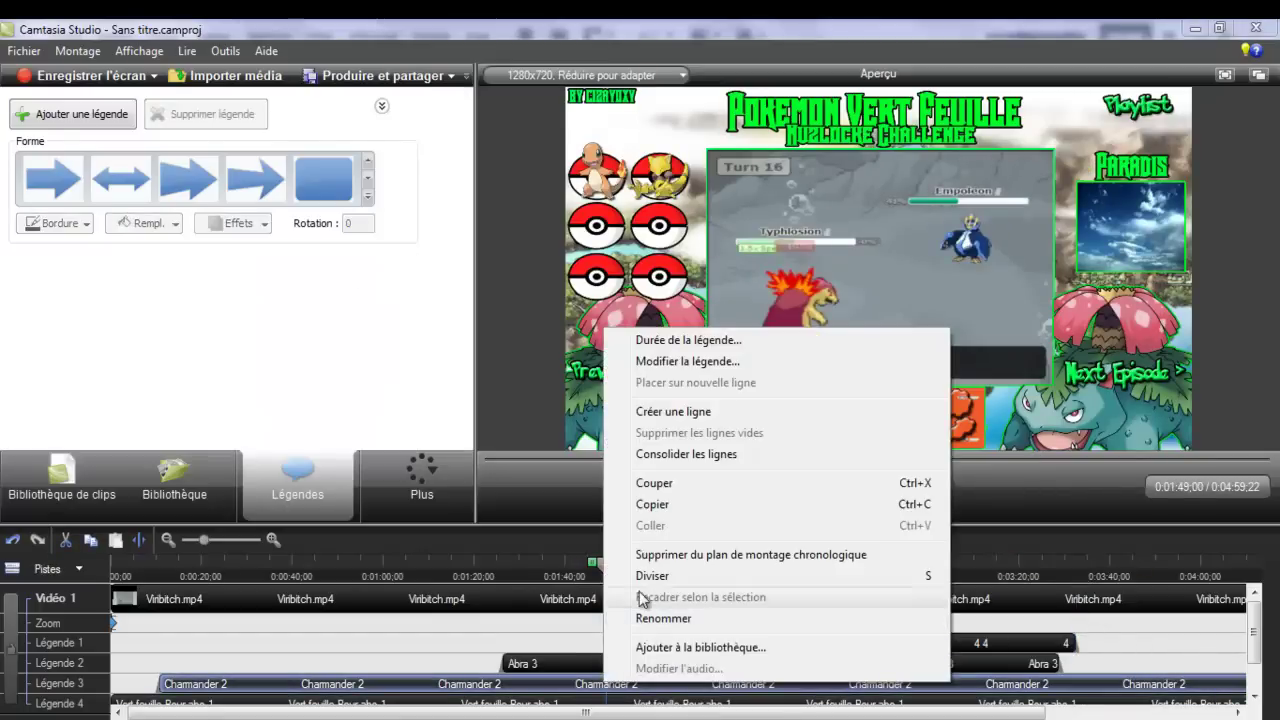
pyautogui.click(636, 580)
pyautogui.click(638, 685)
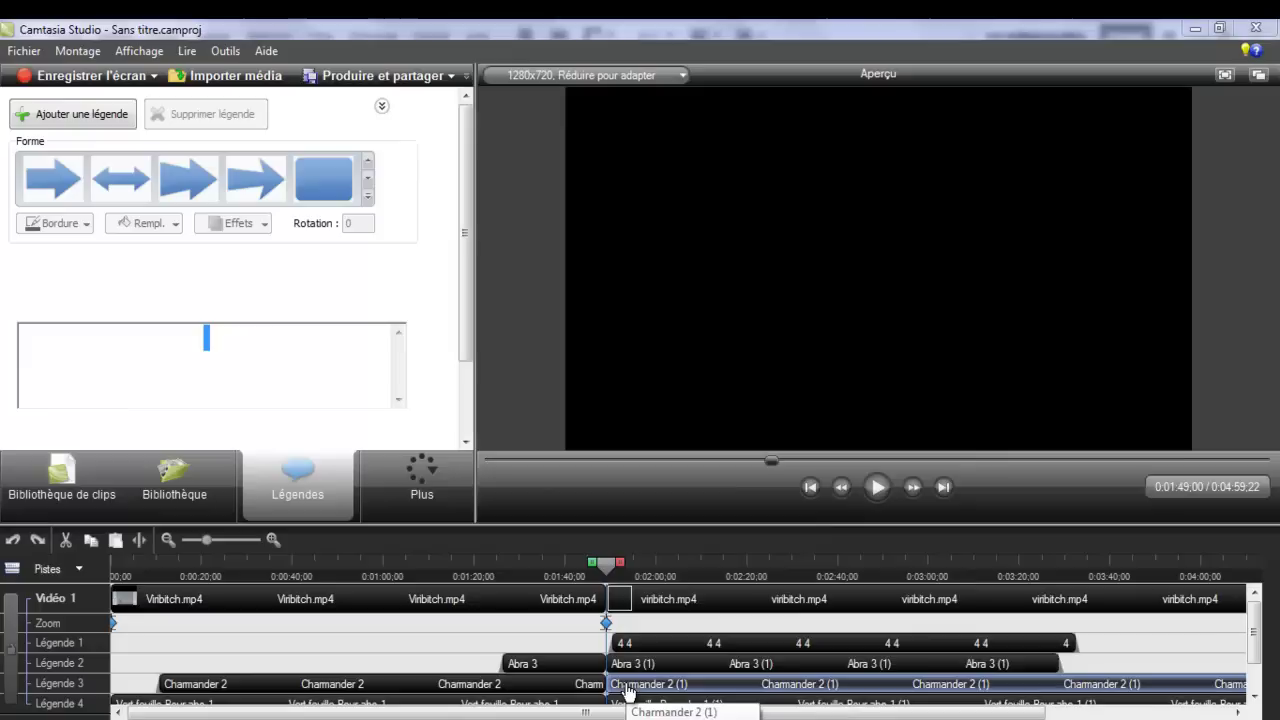
pyautogui.rightClick(638, 684)
pyautogui.click(665, 556)
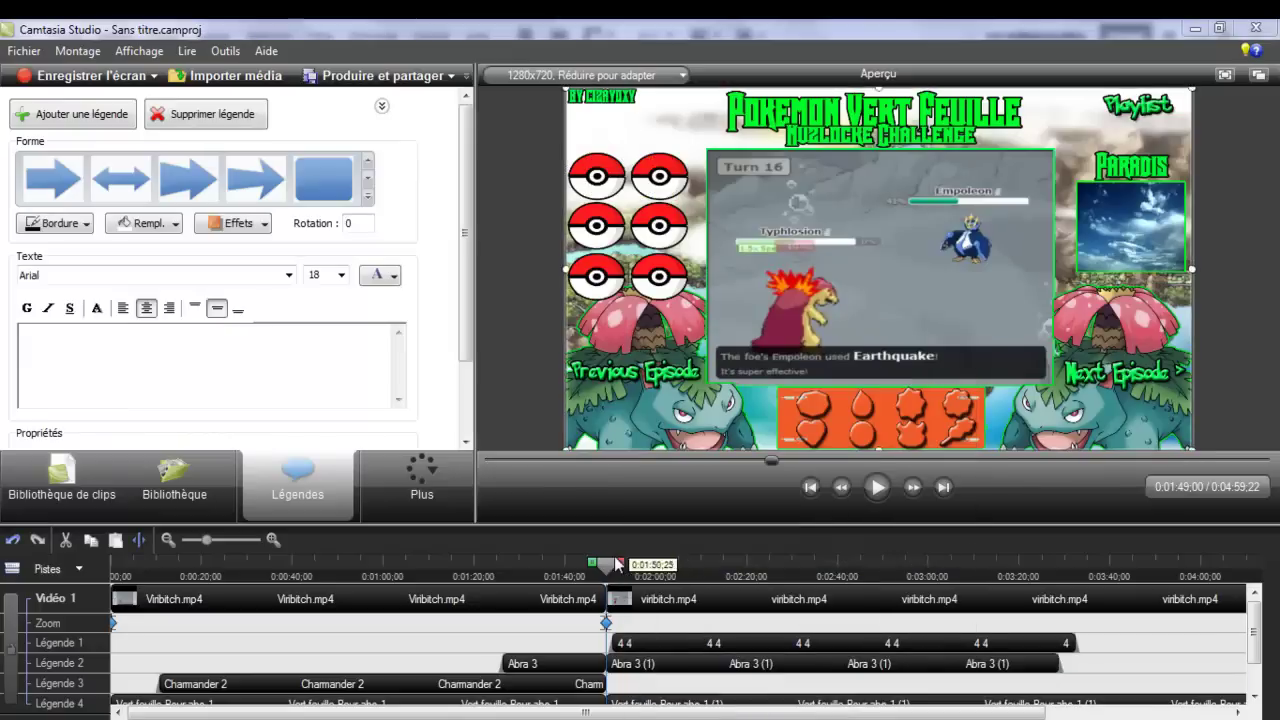
# Step: Play back the captions around the 1:49 split and scrub through the timeline from the start to check the Pokemon images
pyautogui.moveTo(604, 569); pyautogui.dragTo(586, 566)
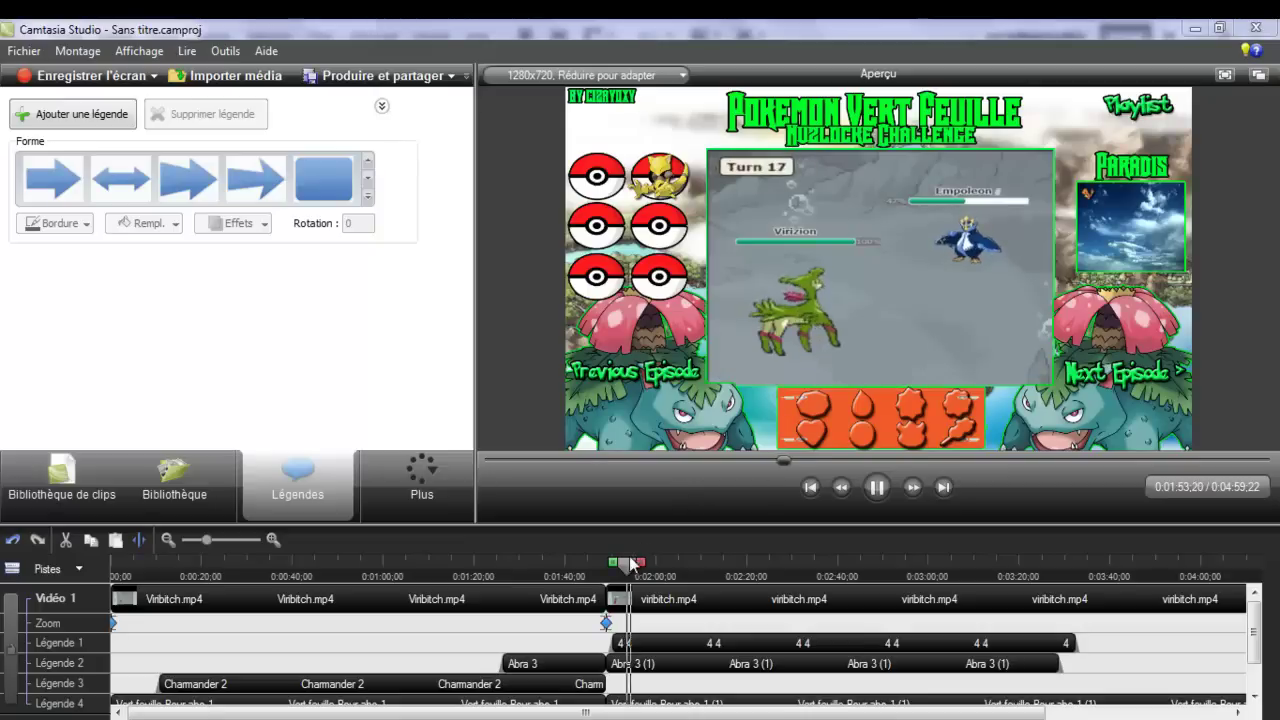
pyautogui.moveTo(621, 563); pyautogui.dragTo(103, 607)
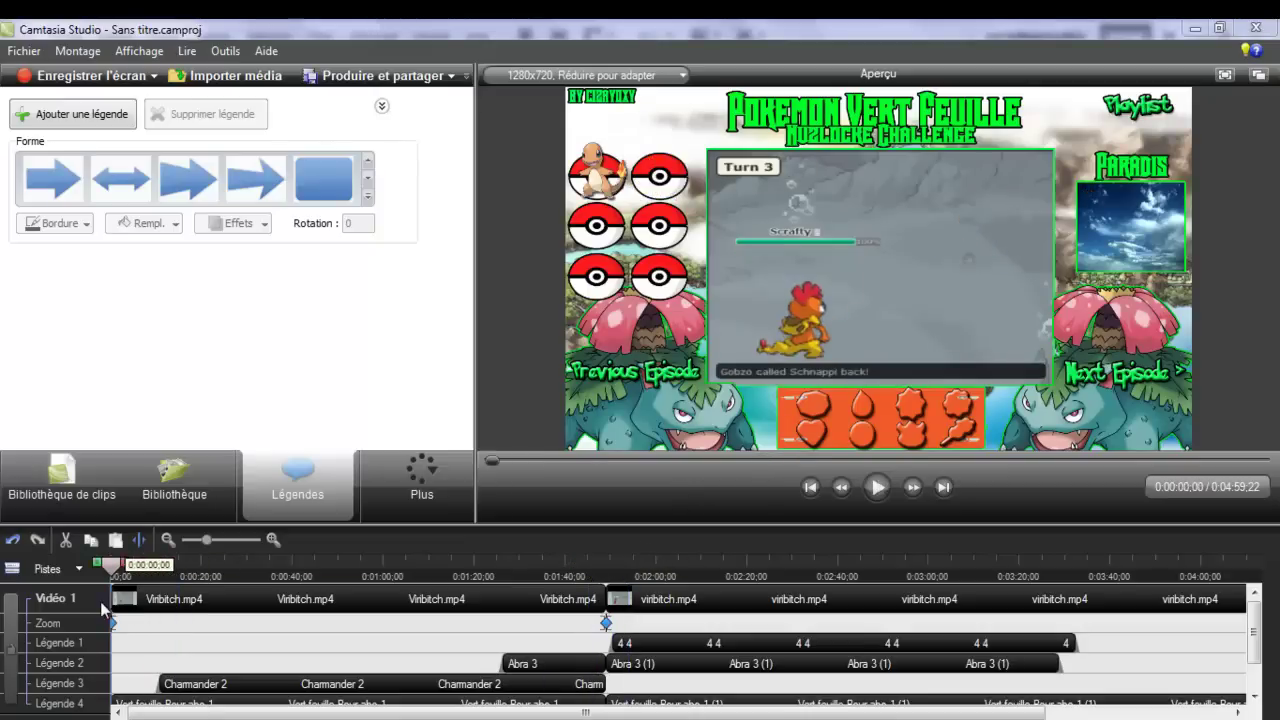
pyautogui.click(601, 658)
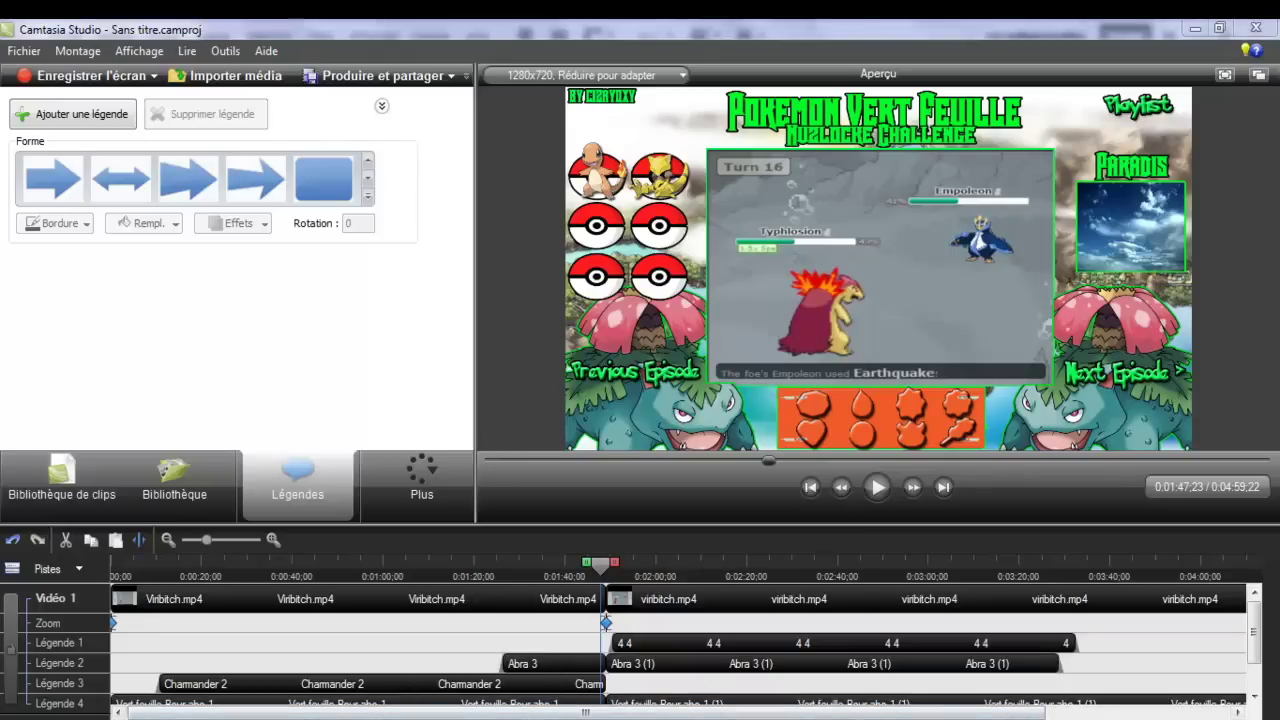
pyautogui.click(450, 630)
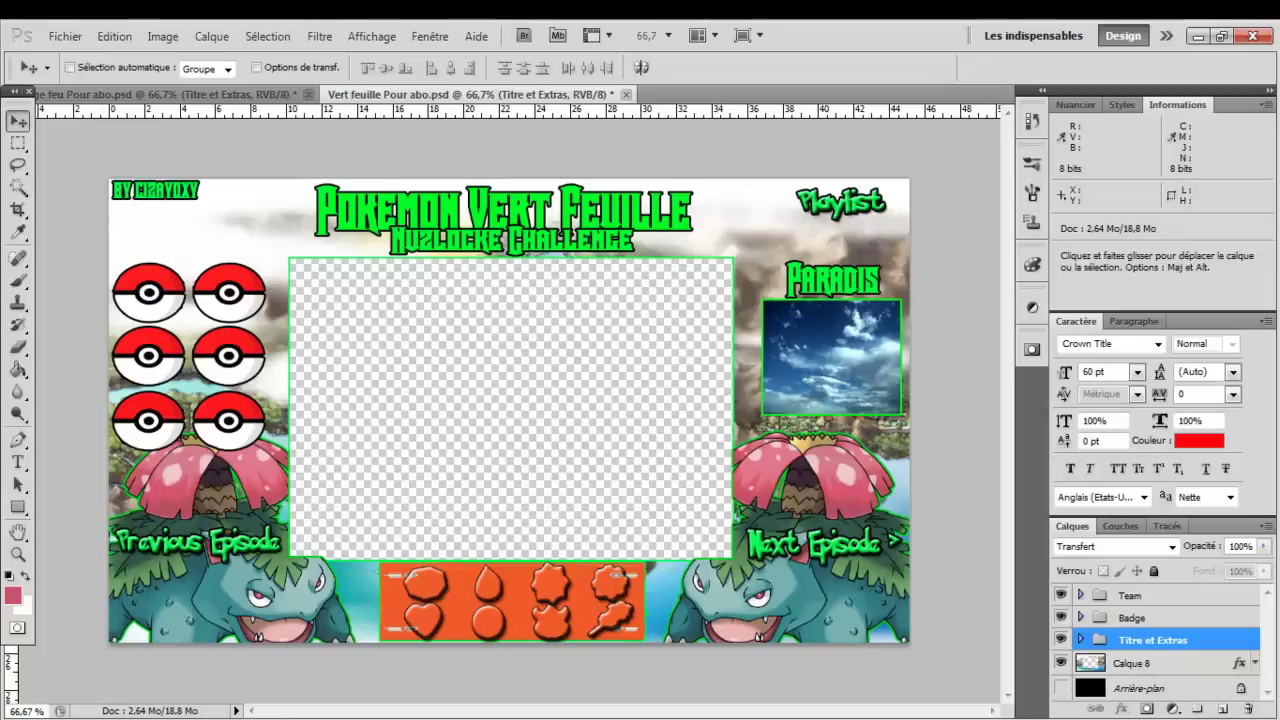
pyautogui.hotkey('alt', 'Tab')
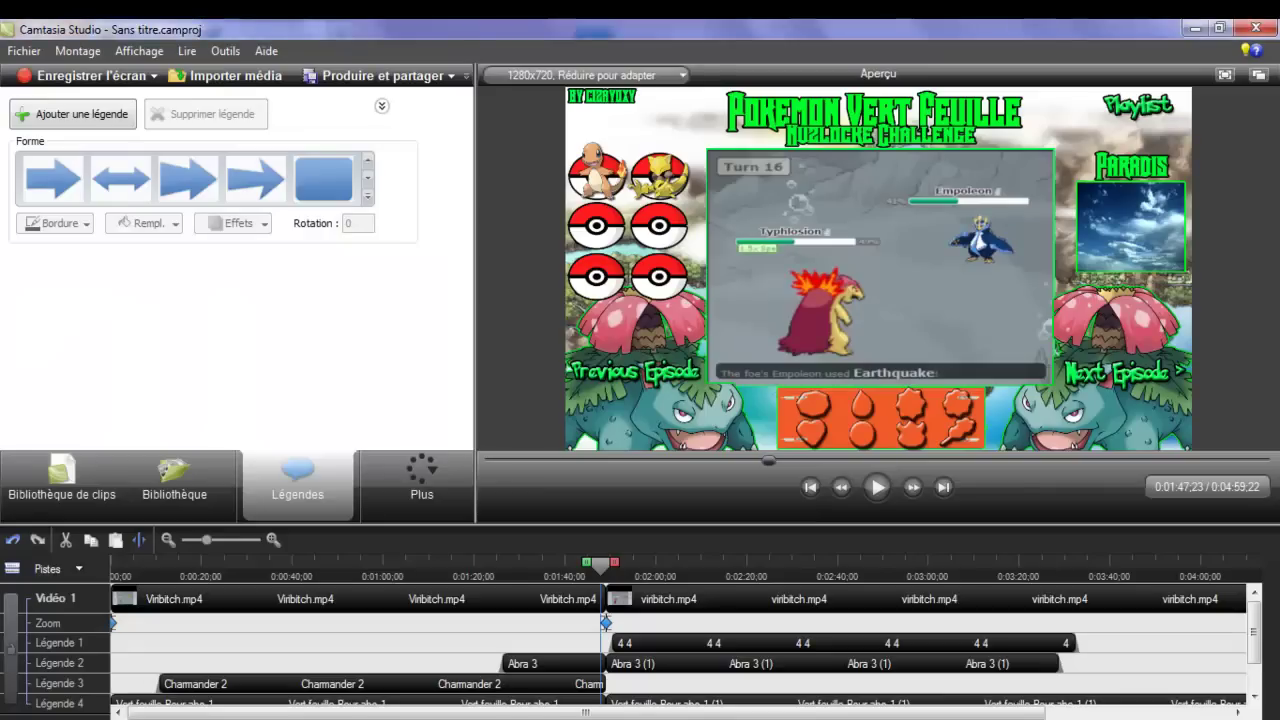
pyautogui.hotkey('alt', 'Tab')
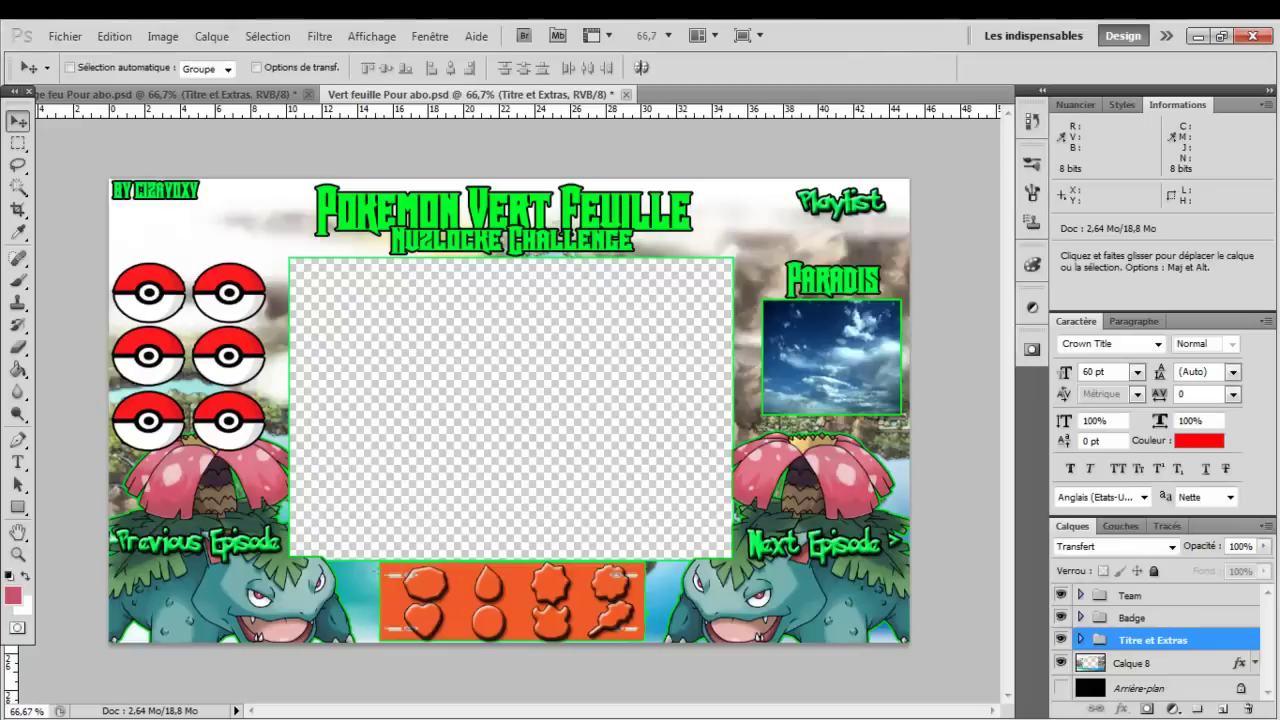
pyautogui.hotkey('alt', 'Tab')
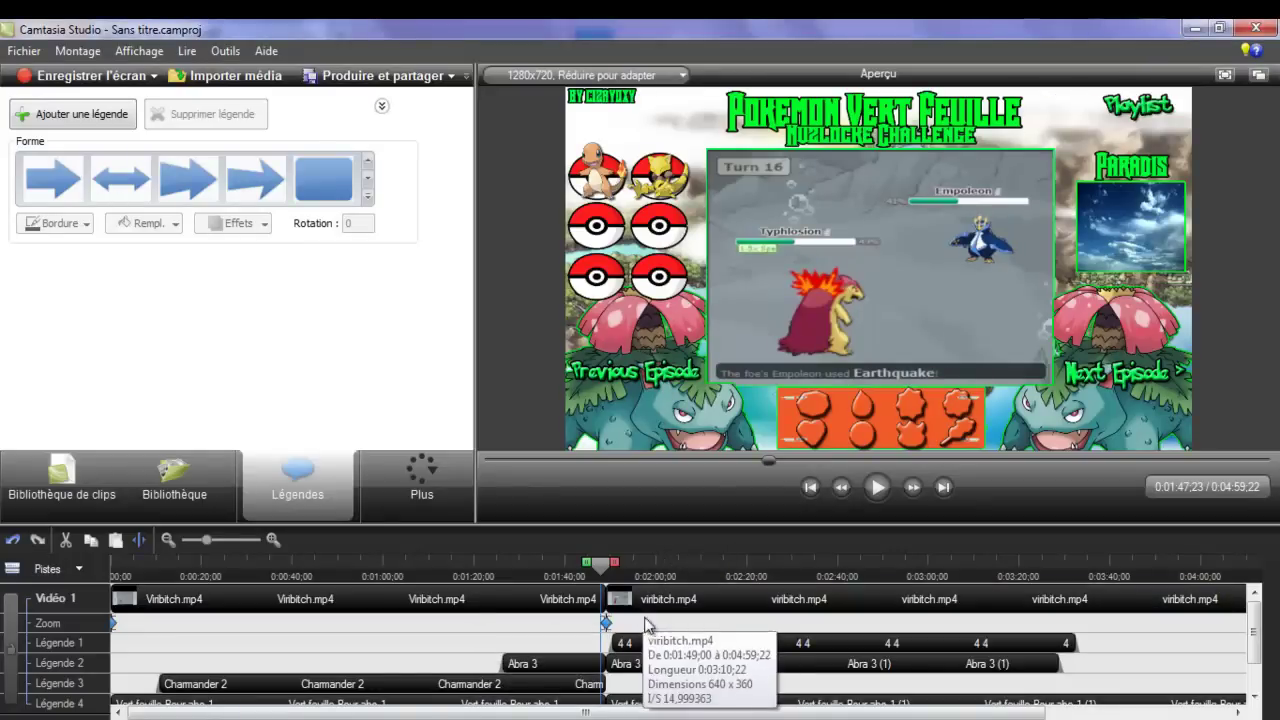
pyautogui.click(625, 643)
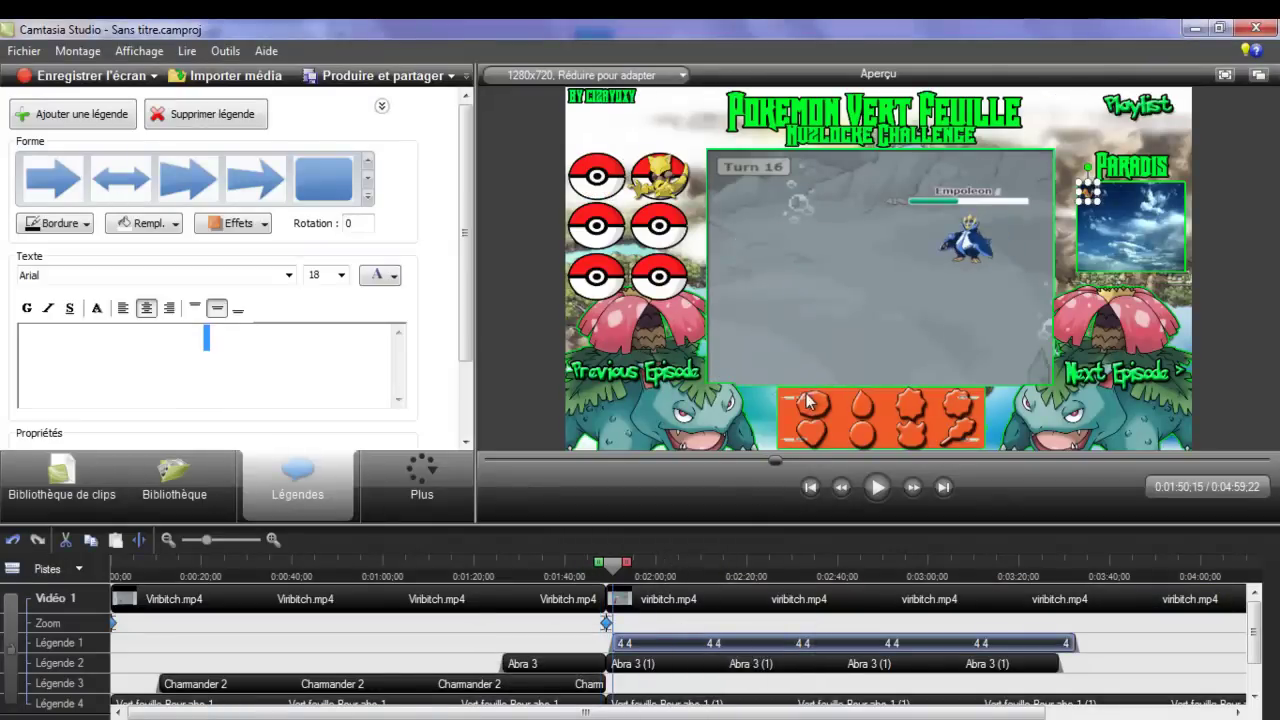
pyautogui.click(604, 572)
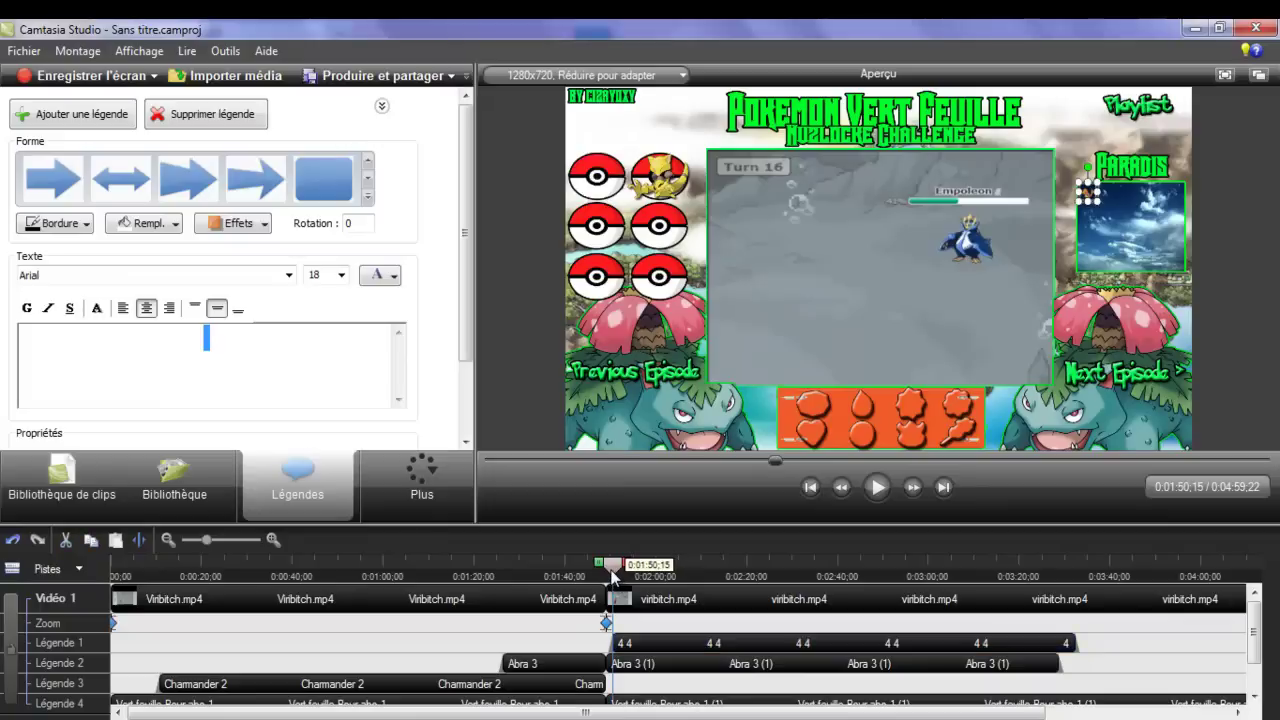
# Step: Import the icon image 7.png into the clip library
pyautogui.click(27, 500)
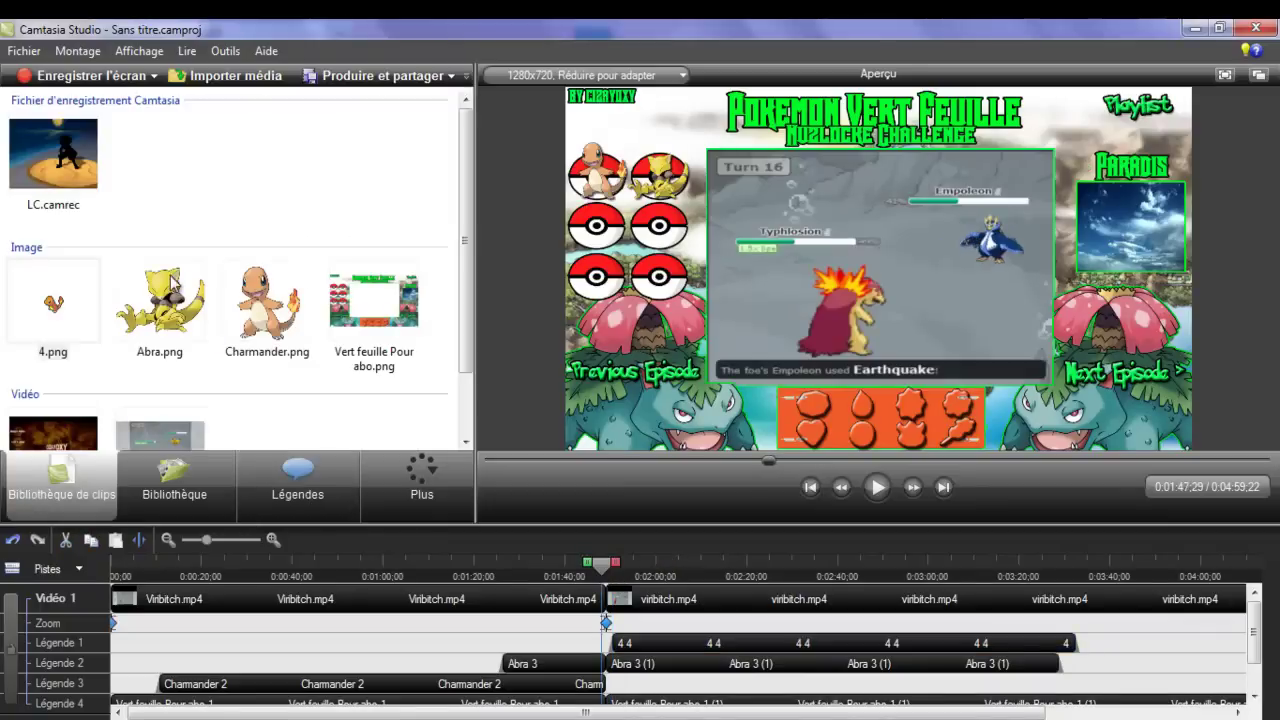
pyautogui.click(178, 88)
pyautogui.click(349, 250)
pyautogui.click(473, 340)
pyautogui.doubleClick(473, 340)
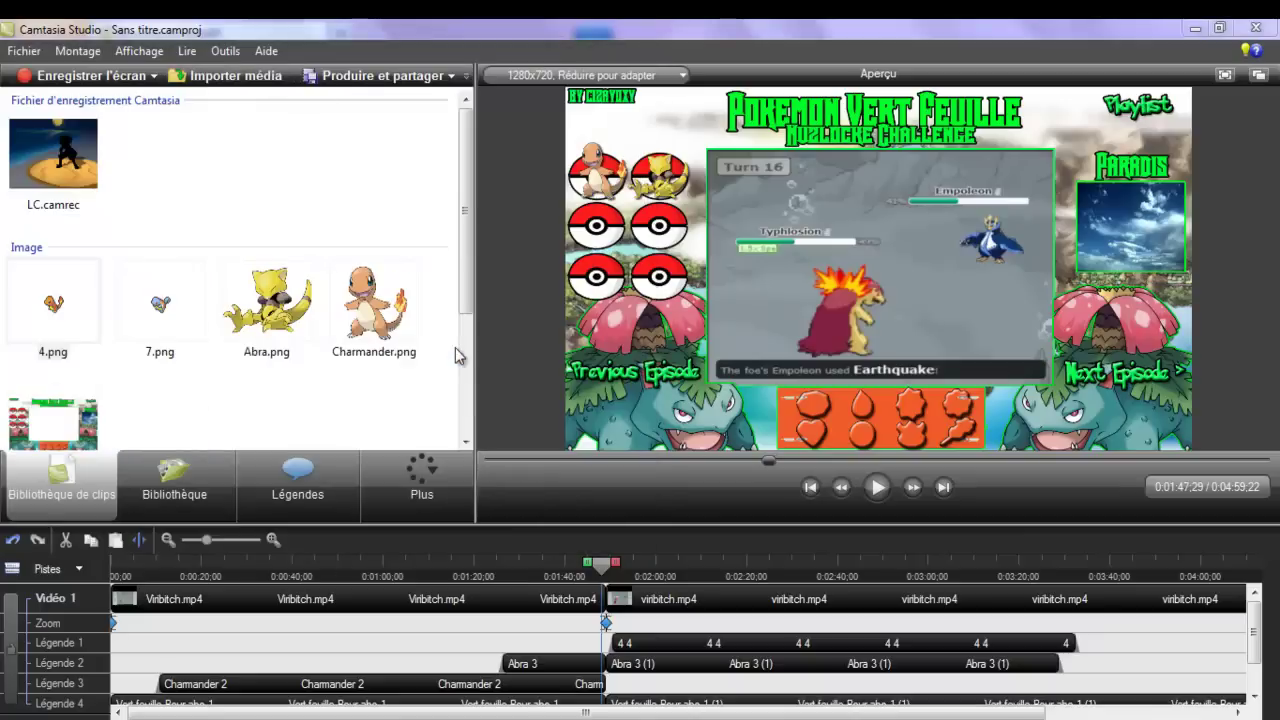
# Step: Add 7.png as a caption at 0:02:29;14 and place it in the upper-left corner of the orange badge panel
pyautogui.rightClick(158, 314)
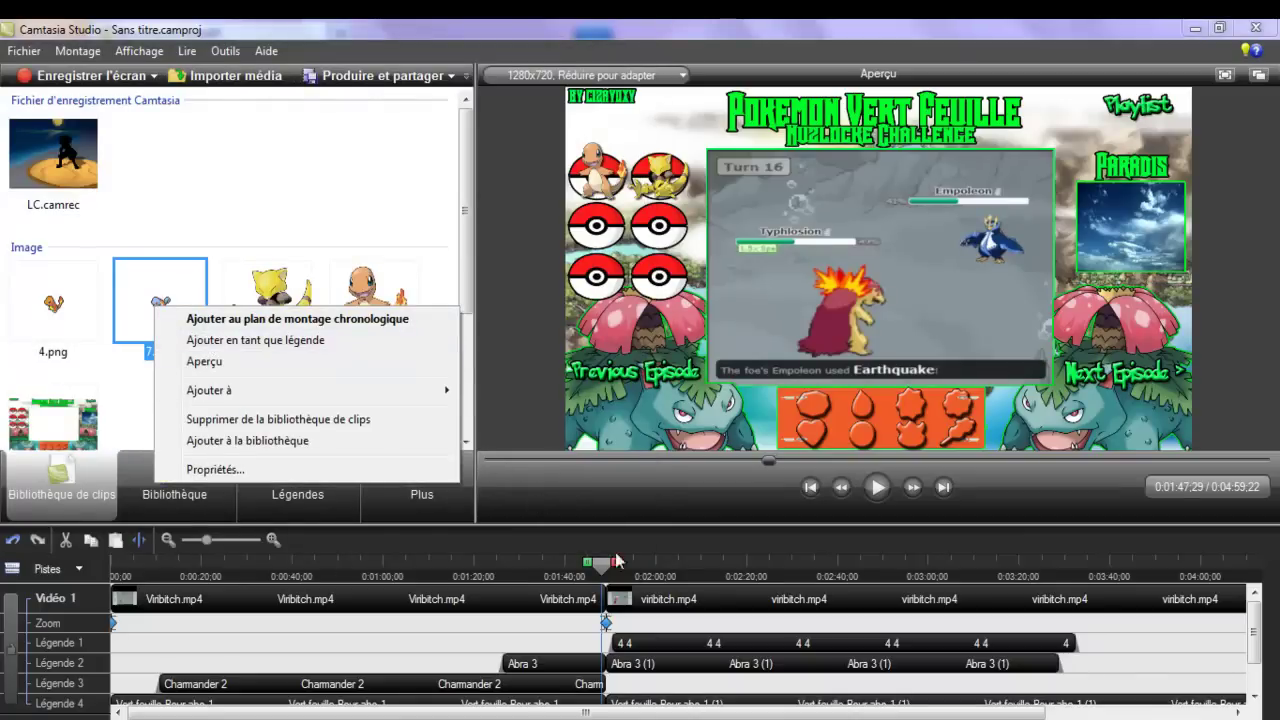
pyautogui.moveTo(606, 563); pyautogui.dragTo(790, 563)
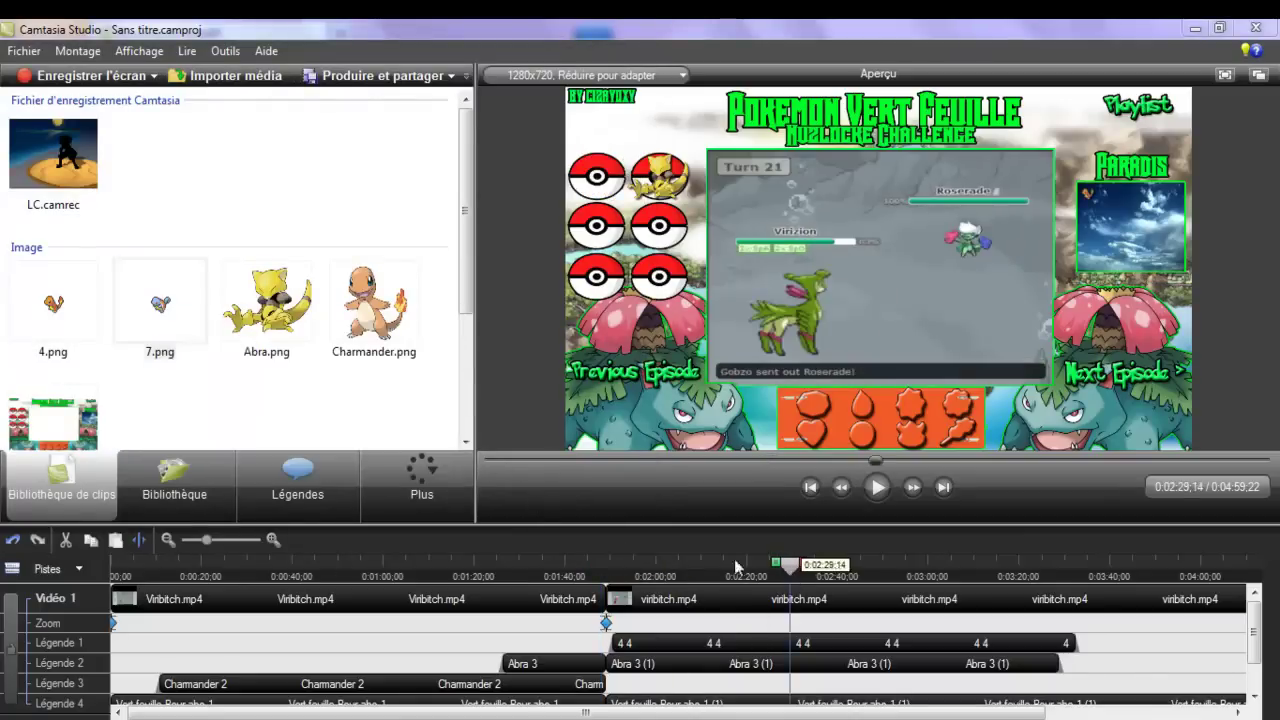
pyautogui.rightClick(116, 333)
pyautogui.click(183, 361)
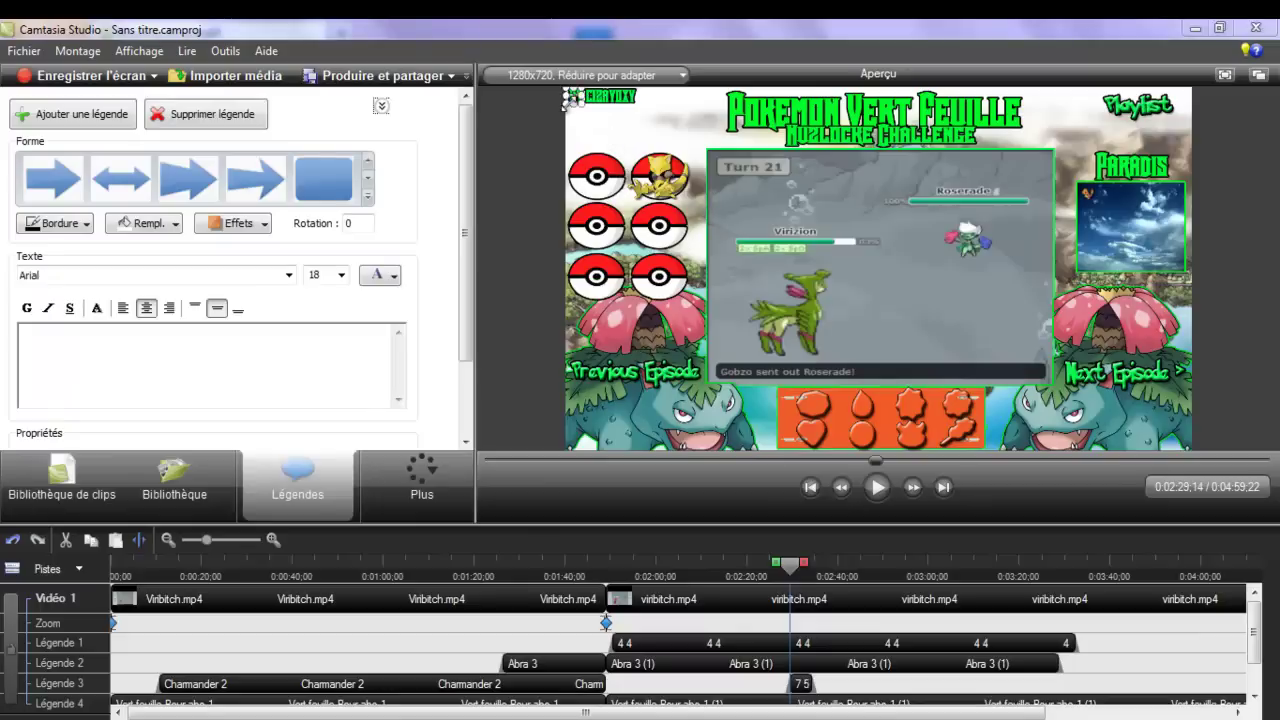
pyautogui.moveTo(572, 97); pyautogui.dragTo(790, 393)
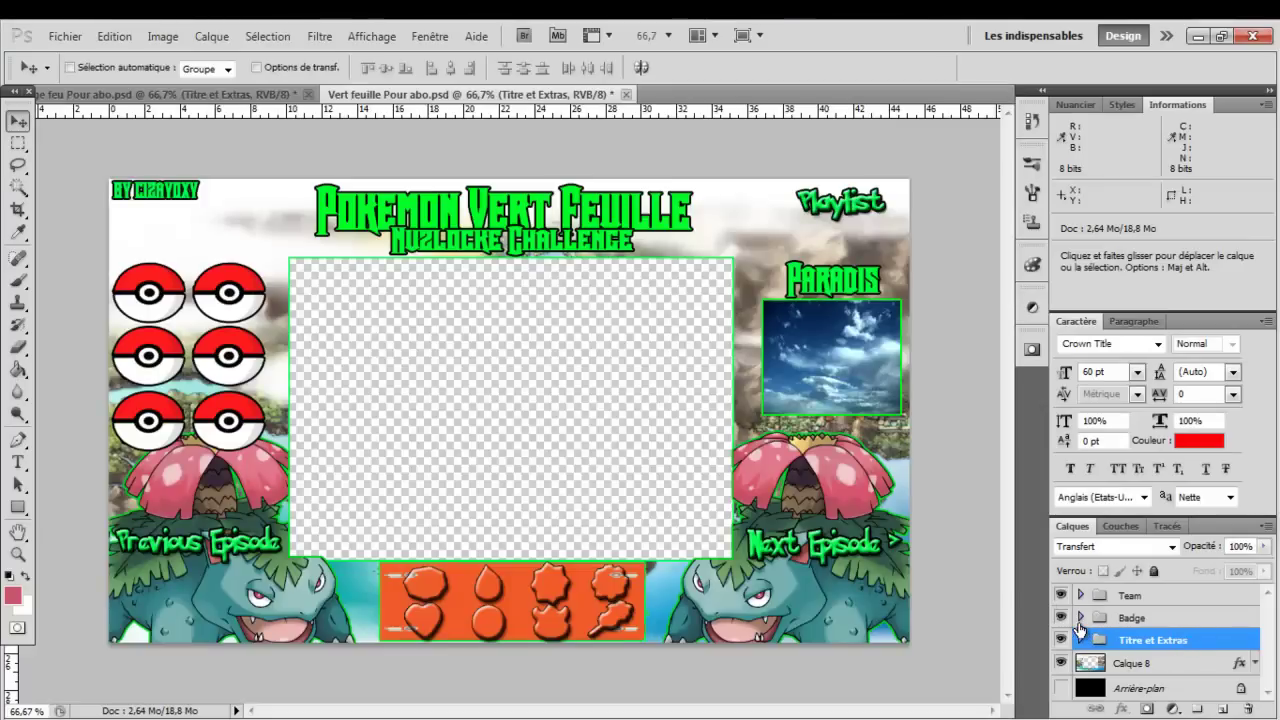
# Step: Switch to Photoshop and set the fill opacity of the Boulder Badge (1) layer in the Badge group to 100%
pyautogui.click(1080, 617)
pyautogui.doubleClick(1222, 648)
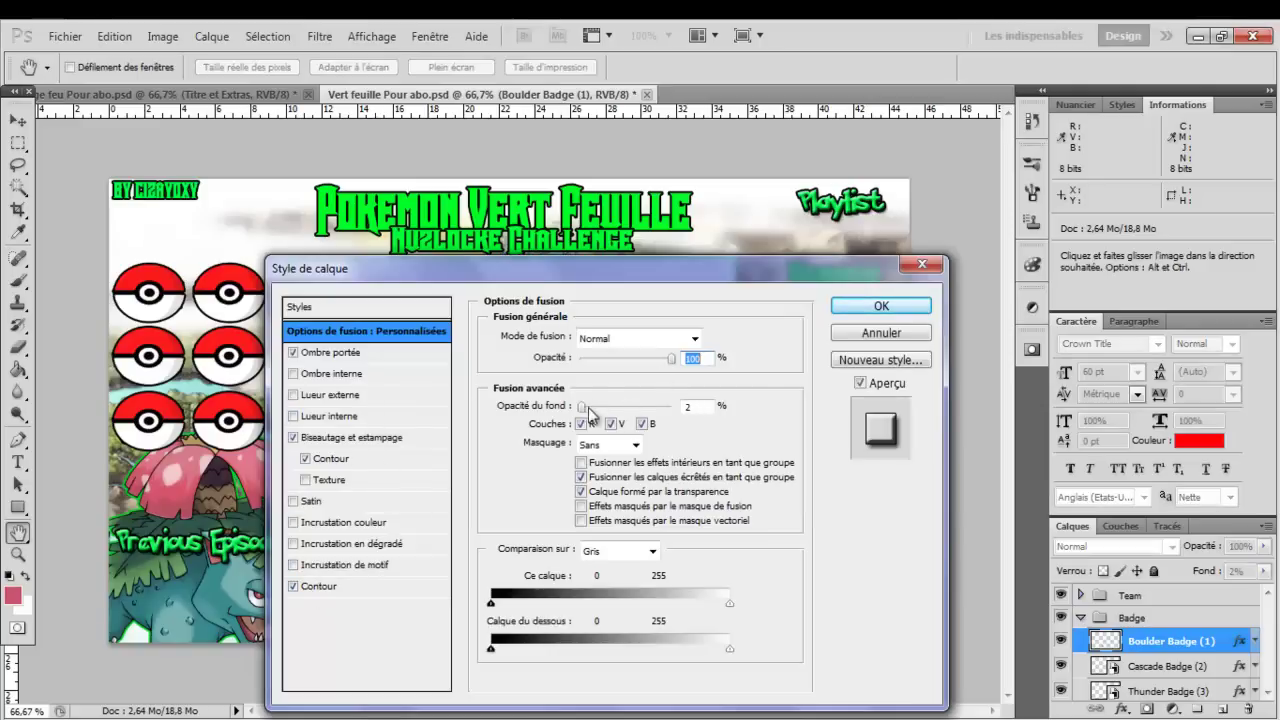
pyautogui.click(880, 306)
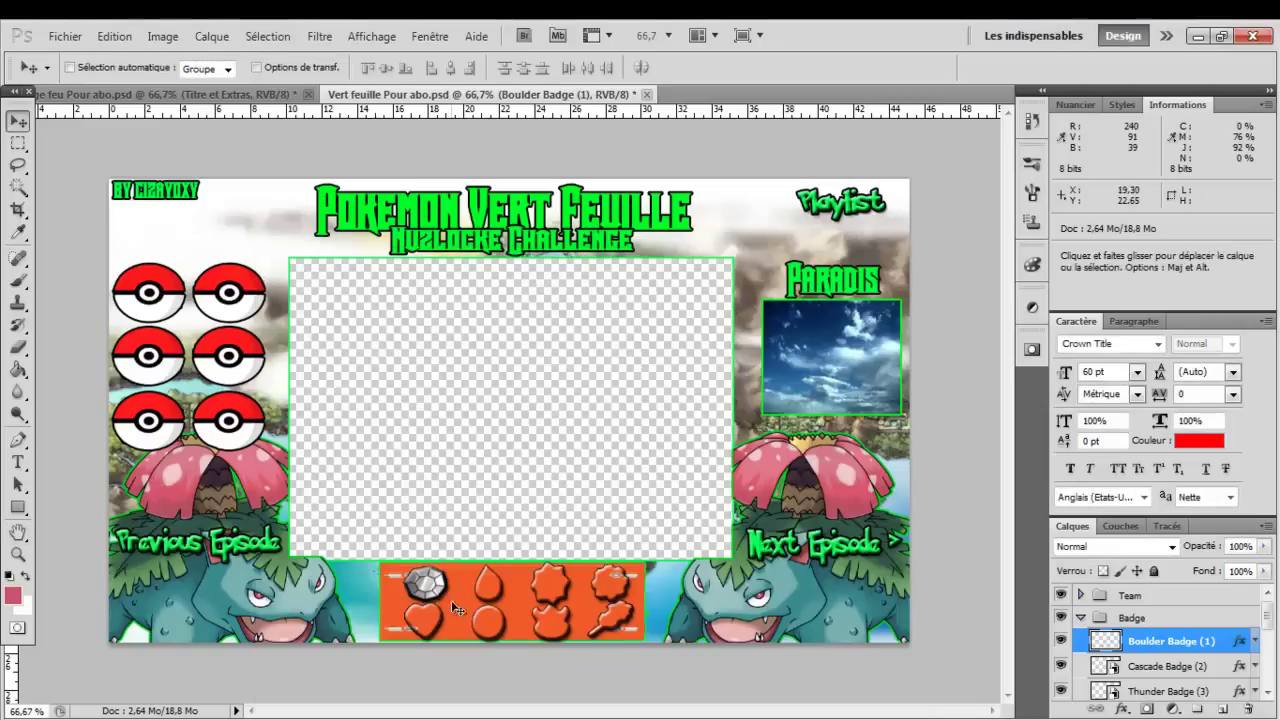
# Step: Save the layout on the desktop as a PNG named "Vert feuille Pour abo 1"
pyautogui.click(70, 36)
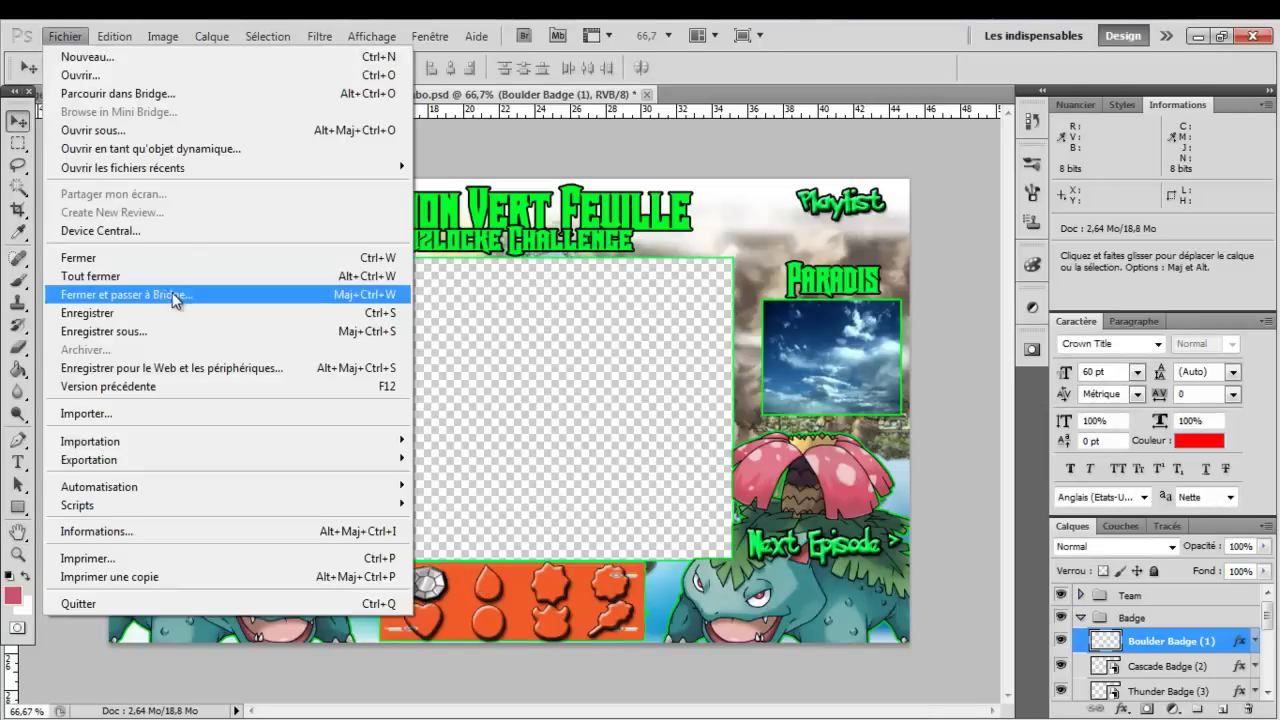
pyautogui.click(177, 333)
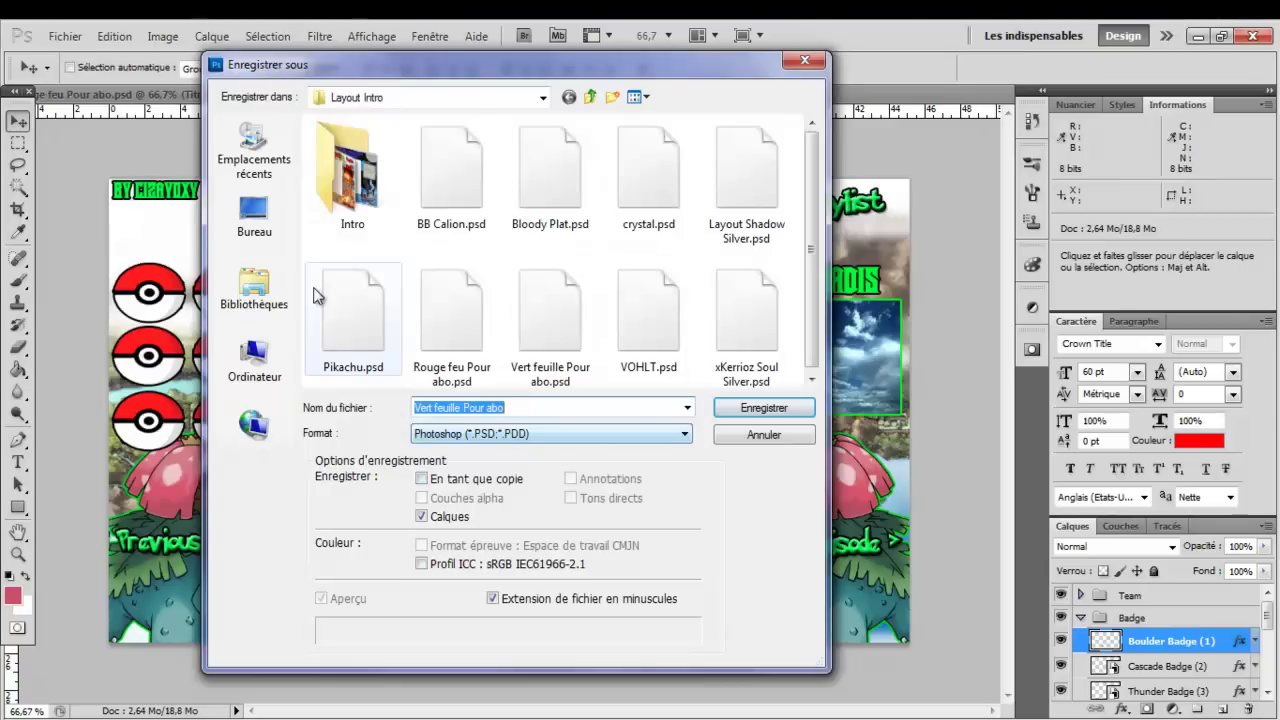
pyautogui.click(255, 222)
pyautogui.click(558, 407)
pyautogui.press('capslock')
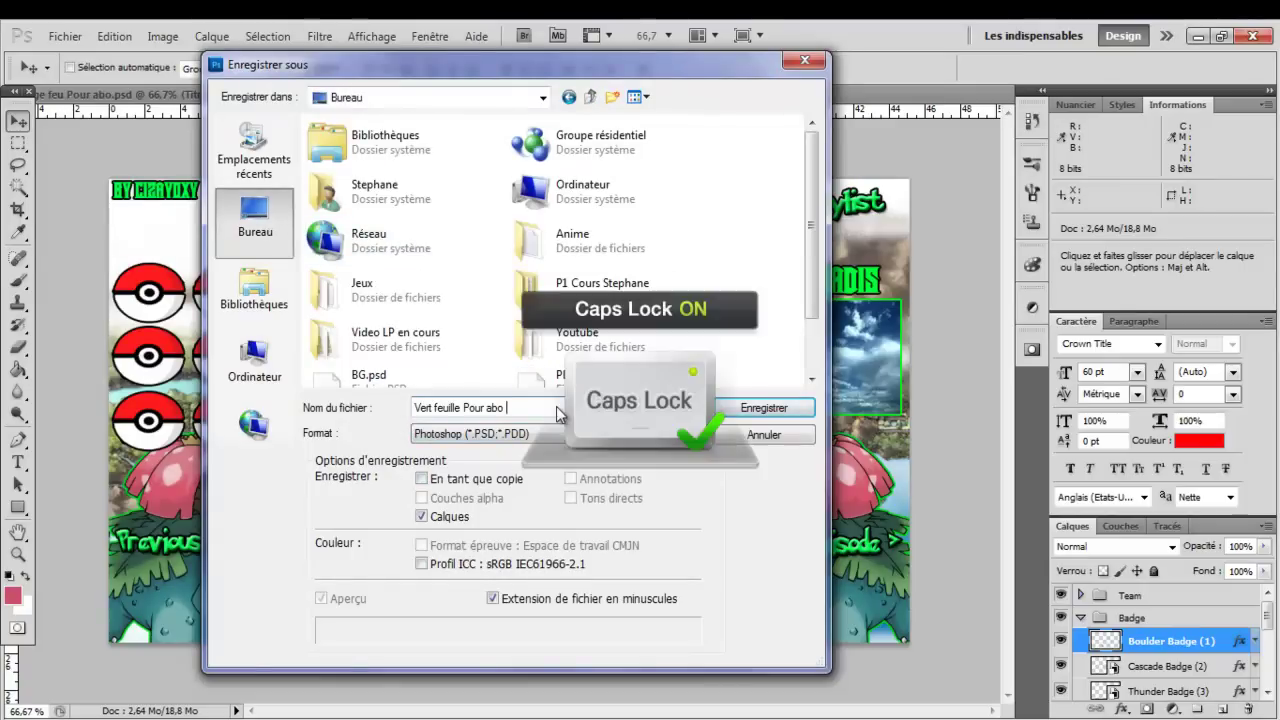
pyautogui.write('1')
pyautogui.press('capslock')
pyautogui.click(558, 433)
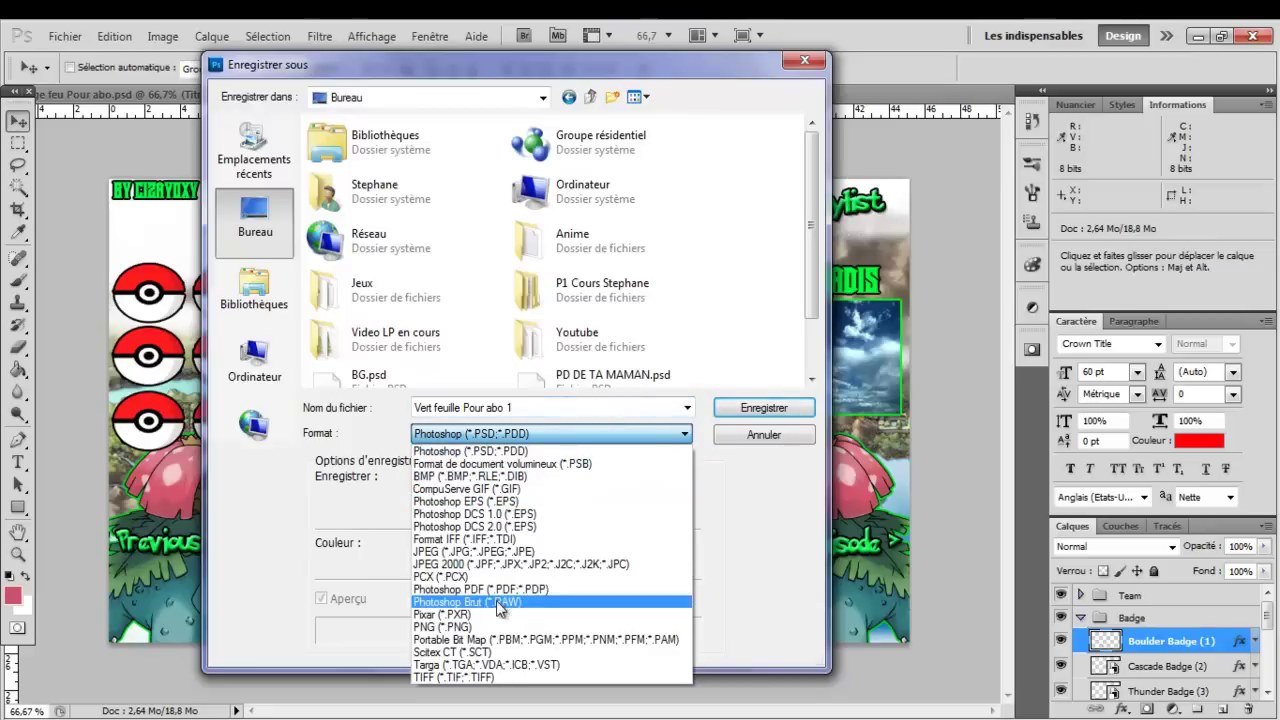
pyautogui.click(470, 627)
pyautogui.click(720, 420)
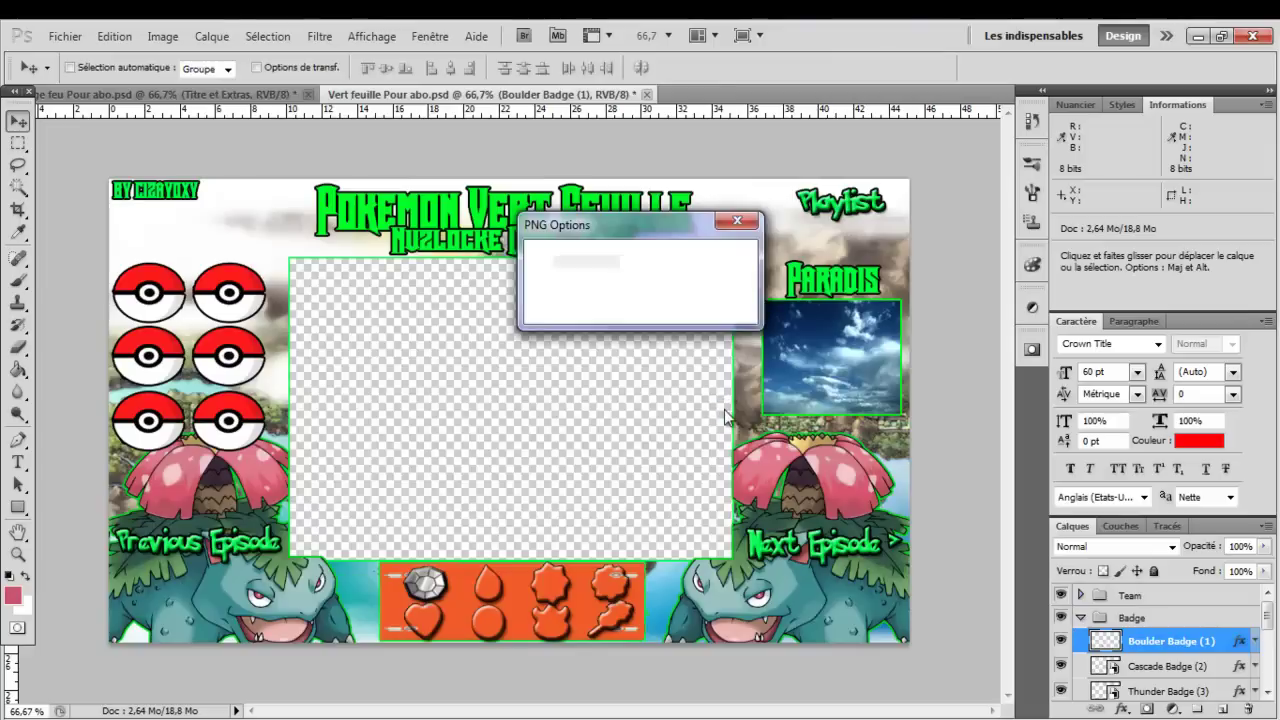
pyautogui.click(700, 263)
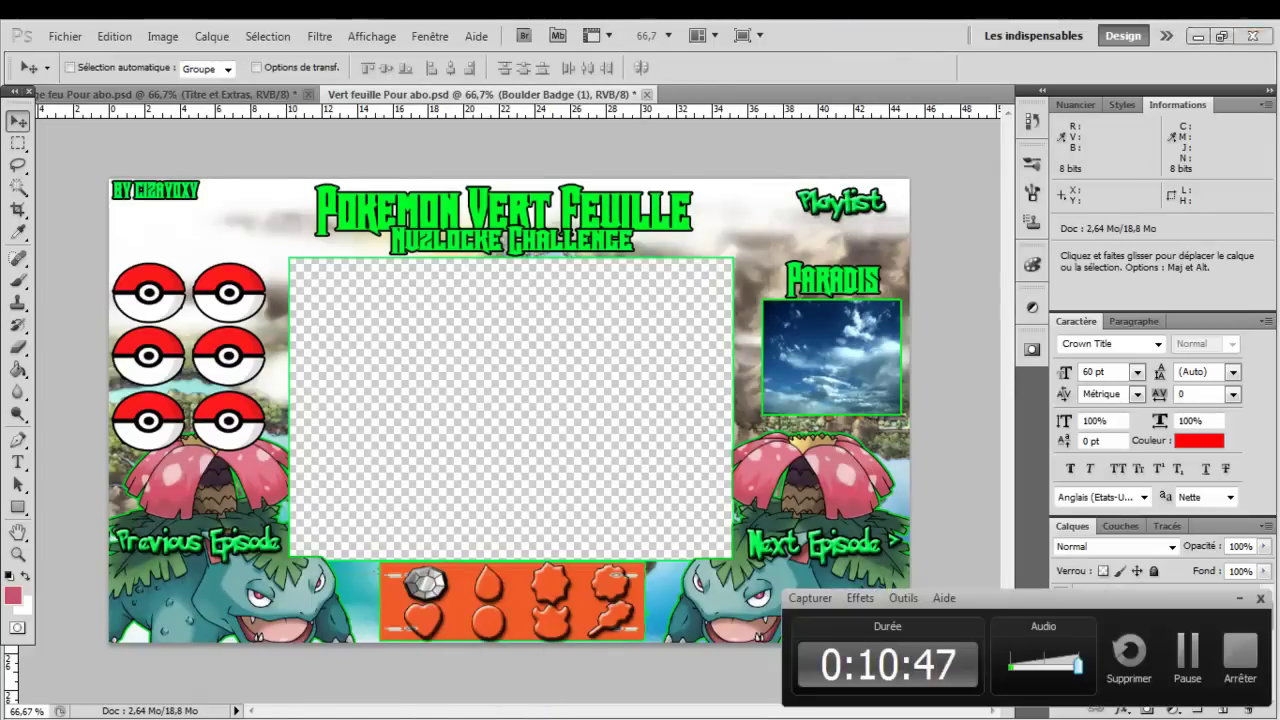
# Step: Switch back to Camtasia, minimize the recorder window and split the timeline at 0:03:02;08
pyautogui.hotkey('alt', 'Tab')
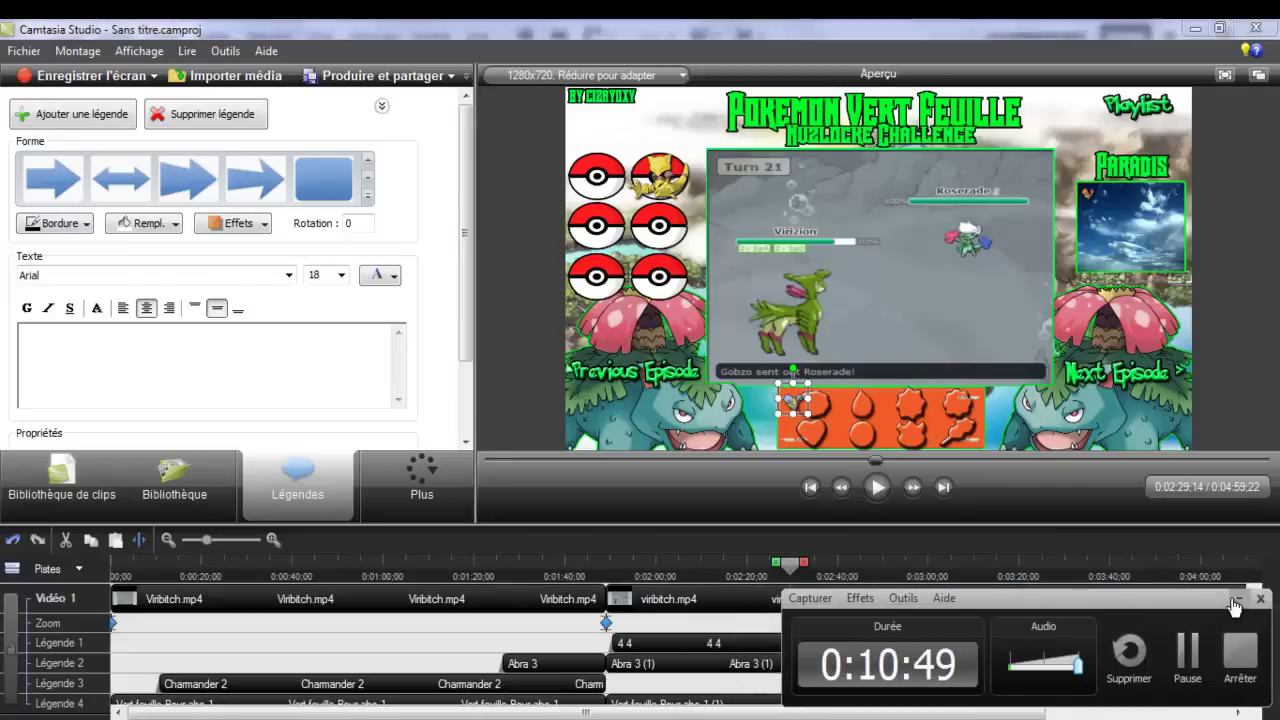
pyautogui.click(1236, 600)
pyautogui.click(943, 562)
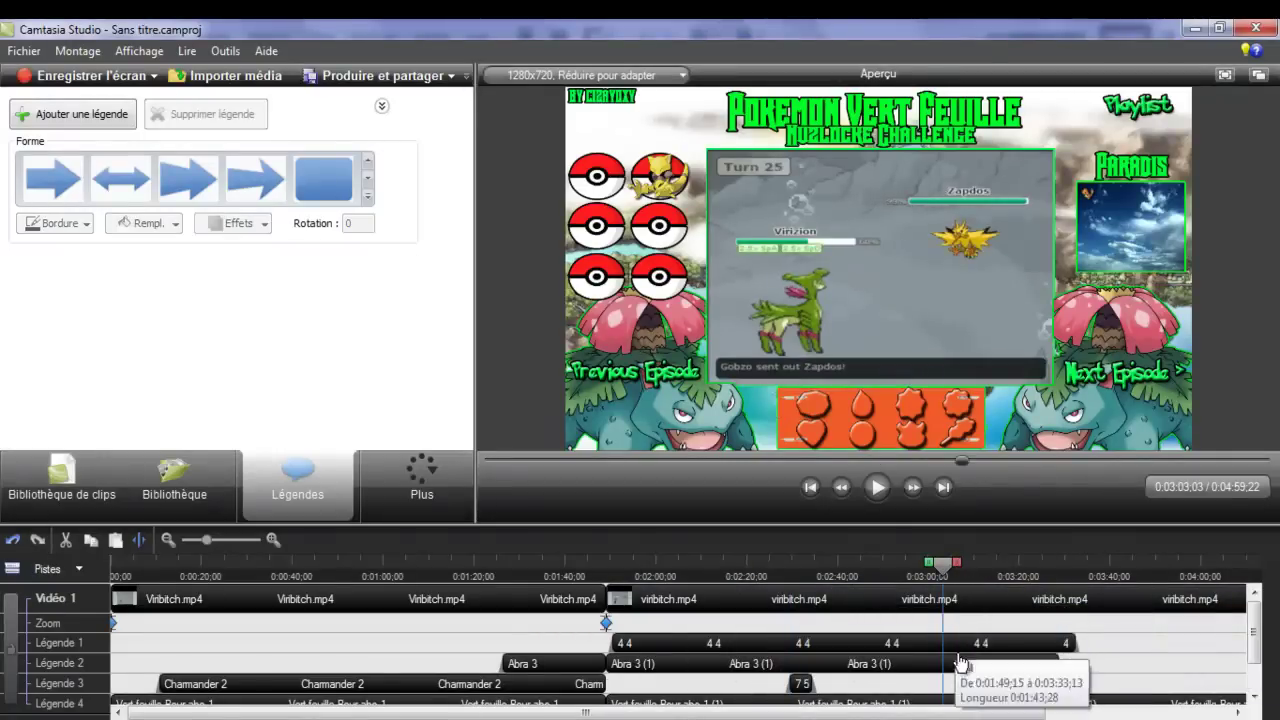
pyautogui.moveTo(1258, 638); pyautogui.dragTo(1258, 663)
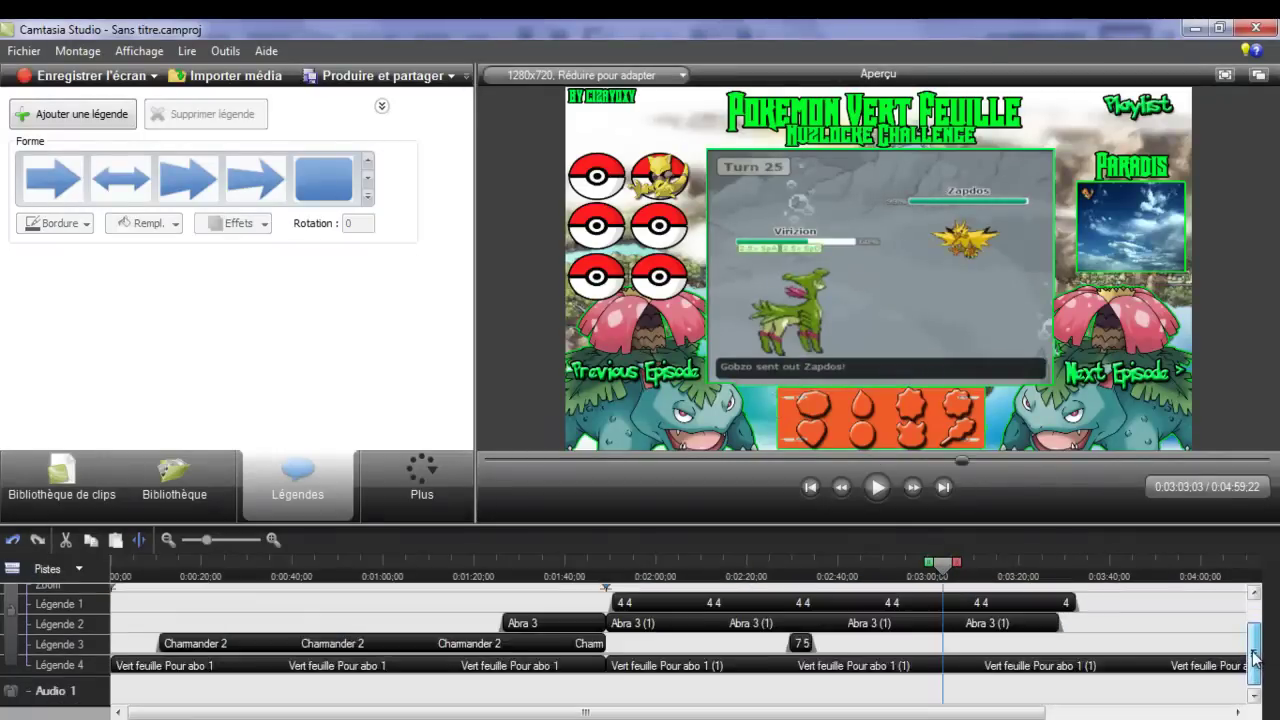
pyautogui.click(939, 672)
pyautogui.rightClick(940, 670)
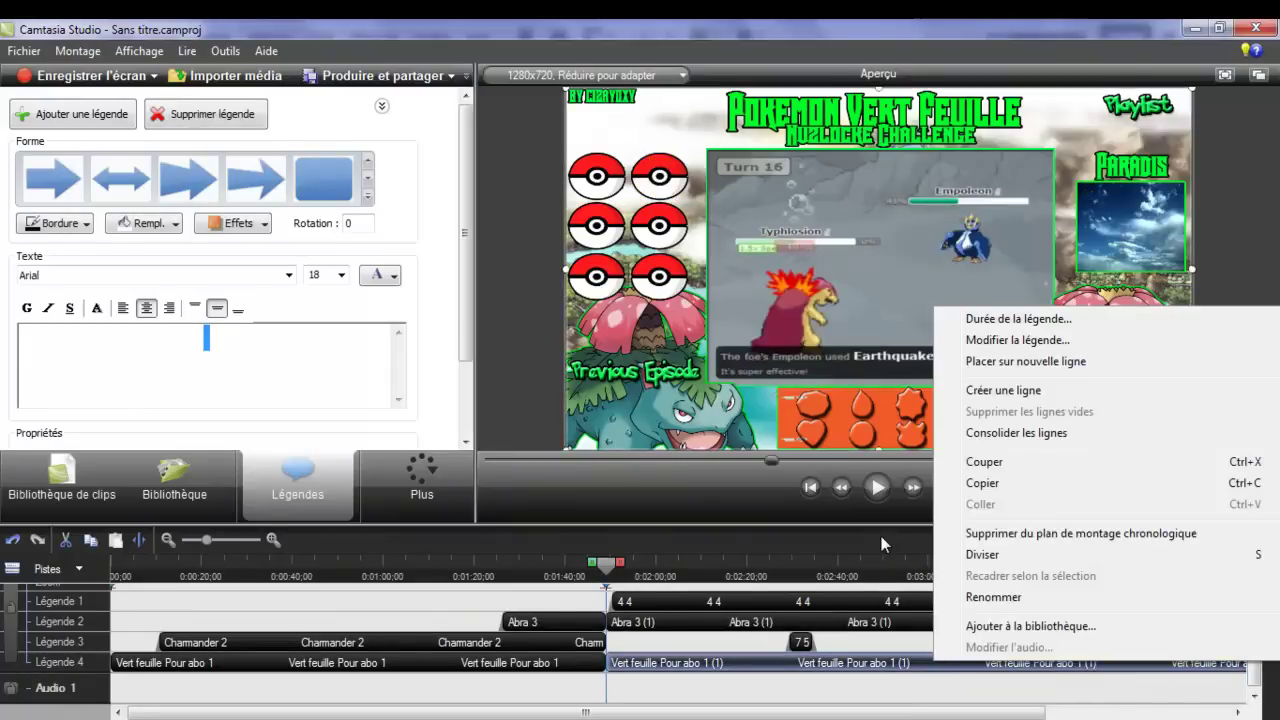
pyautogui.click(885, 538)
pyautogui.click(938, 572)
pyautogui.rightClick(953, 657)
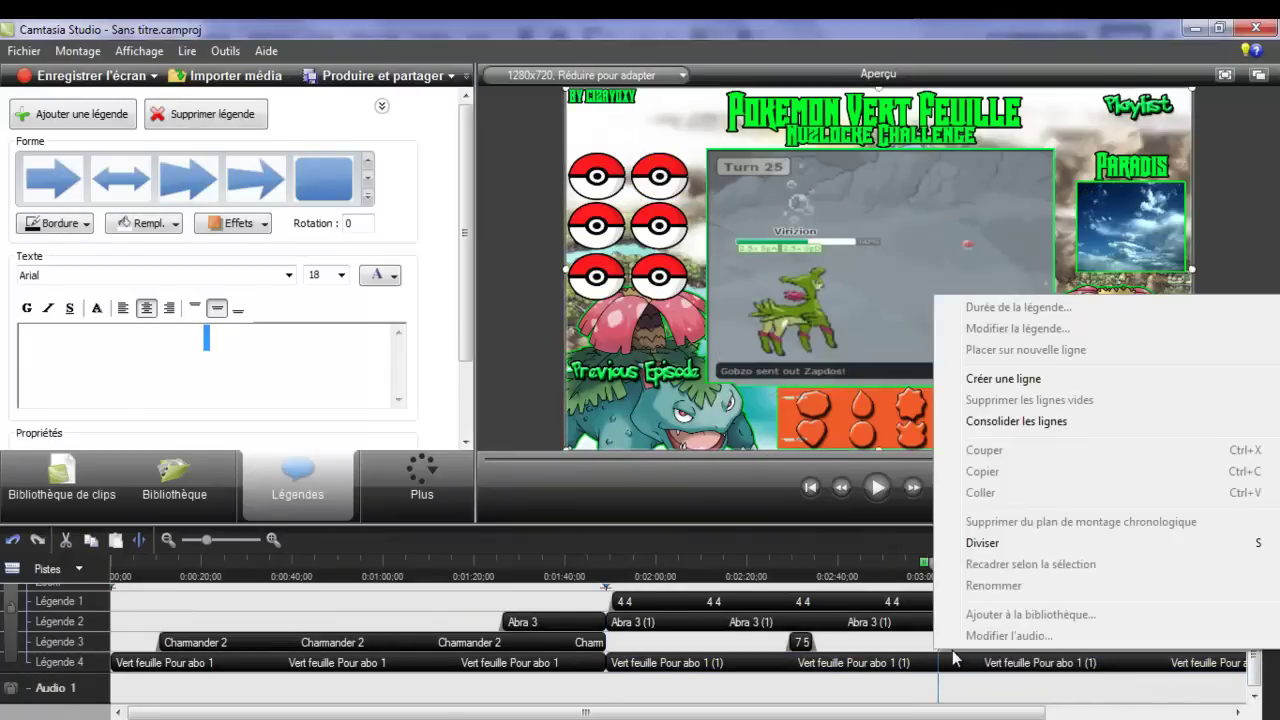
pyautogui.click(985, 540)
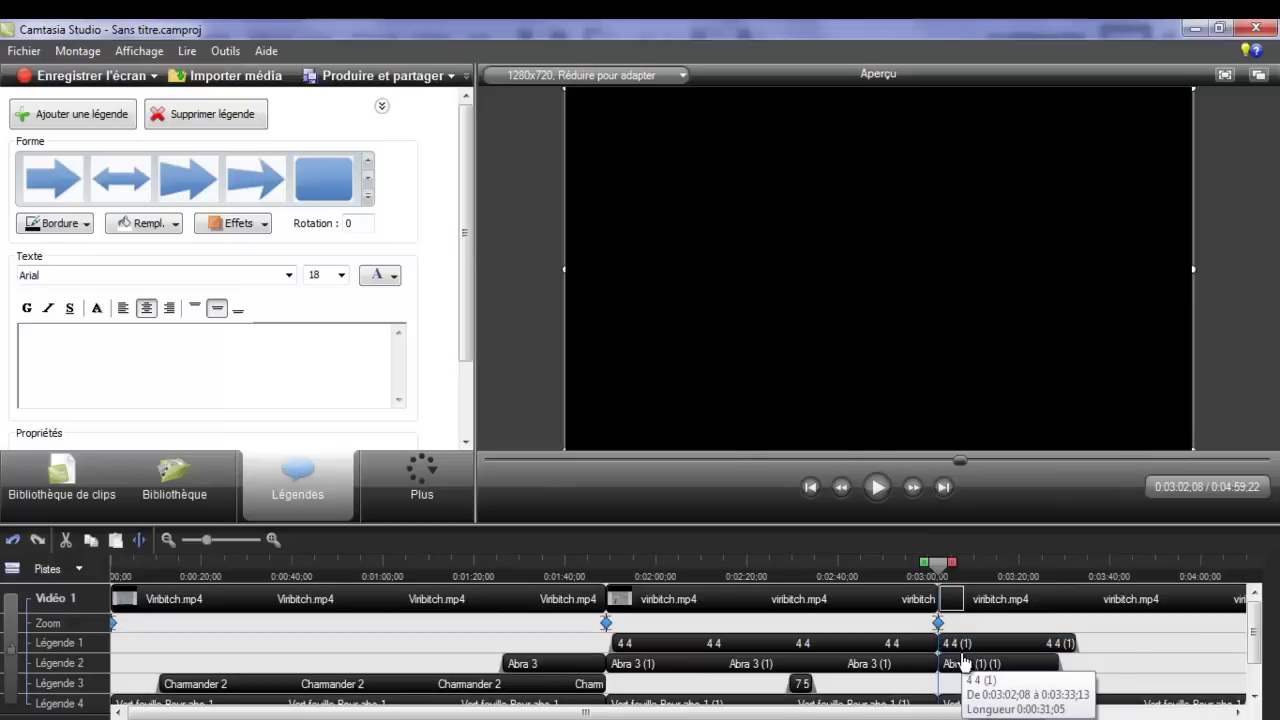
# Step: Delete the part of the green overlay caption on Légende 4 that follows the 3:02 split
pyautogui.moveTo(1254, 648); pyautogui.dragTo(1257, 672)
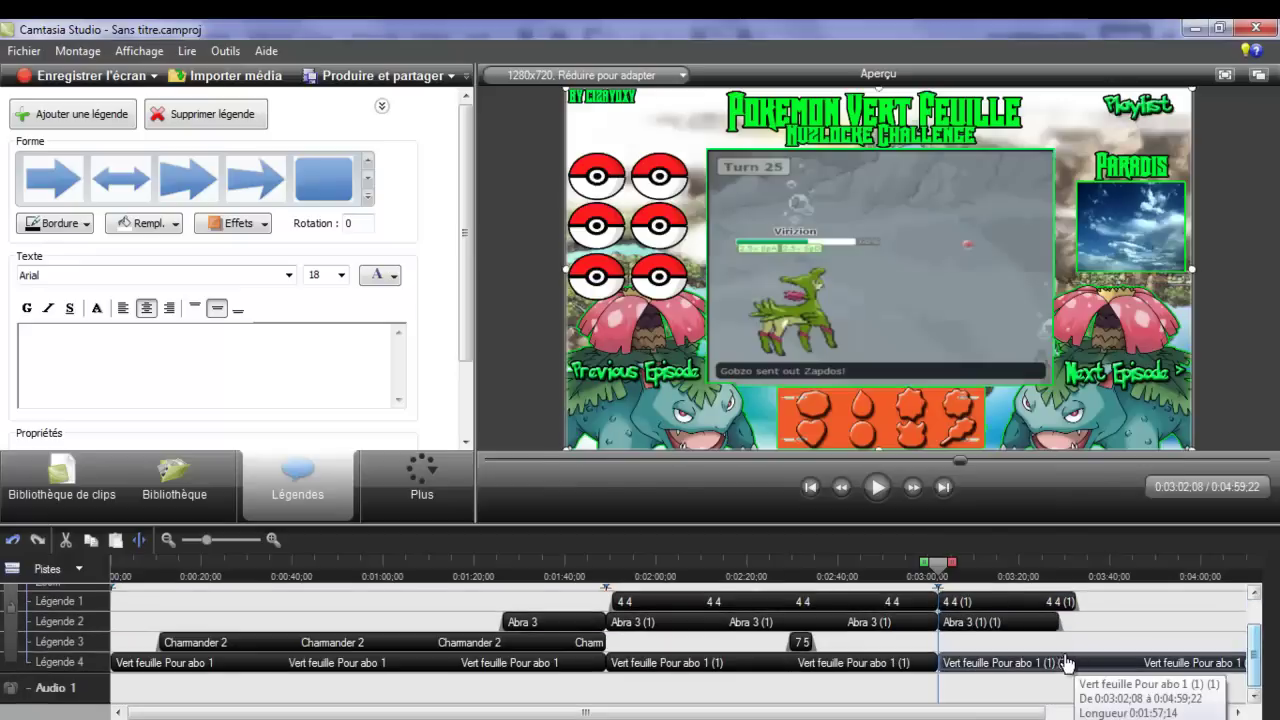
pyautogui.rightClick(1050, 660)
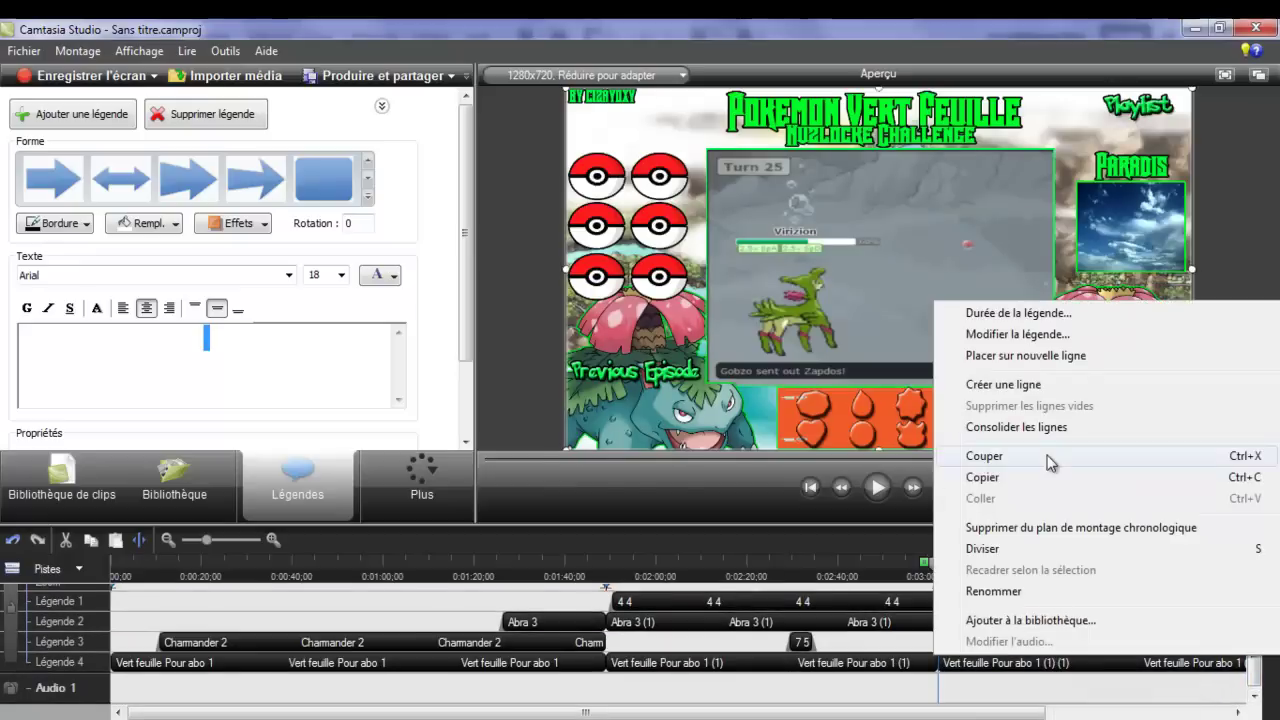
pyautogui.click(1015, 528)
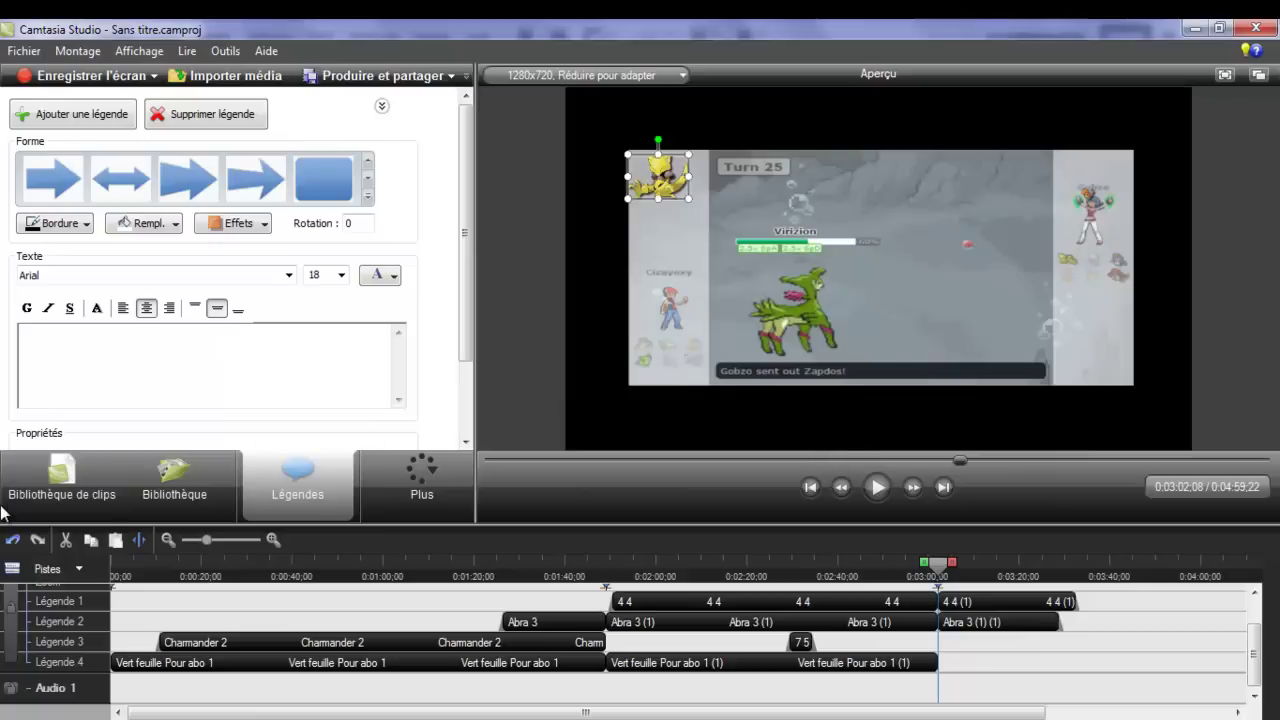
# Step: Import the PNG "Vert feuille Pour abo 1" from the desktop into the clip library
pyautogui.click(6, 500)
pyautogui.click(214, 76)
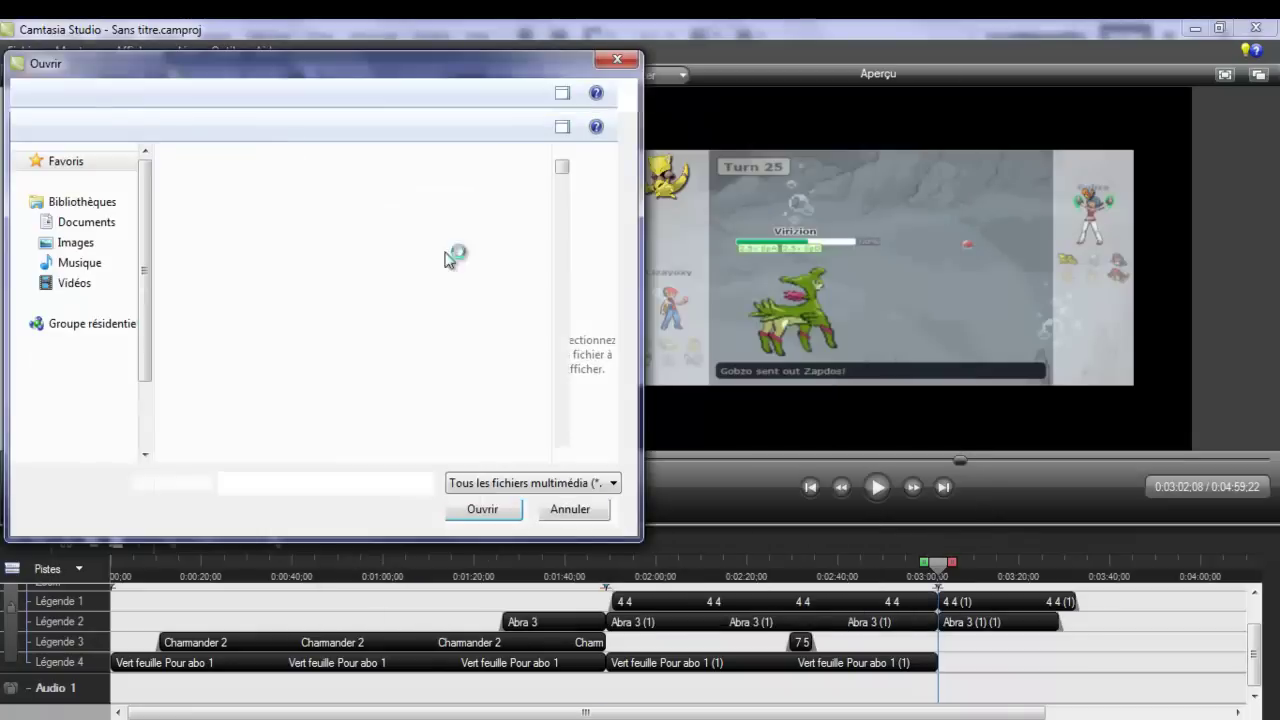
pyautogui.click(63, 225)
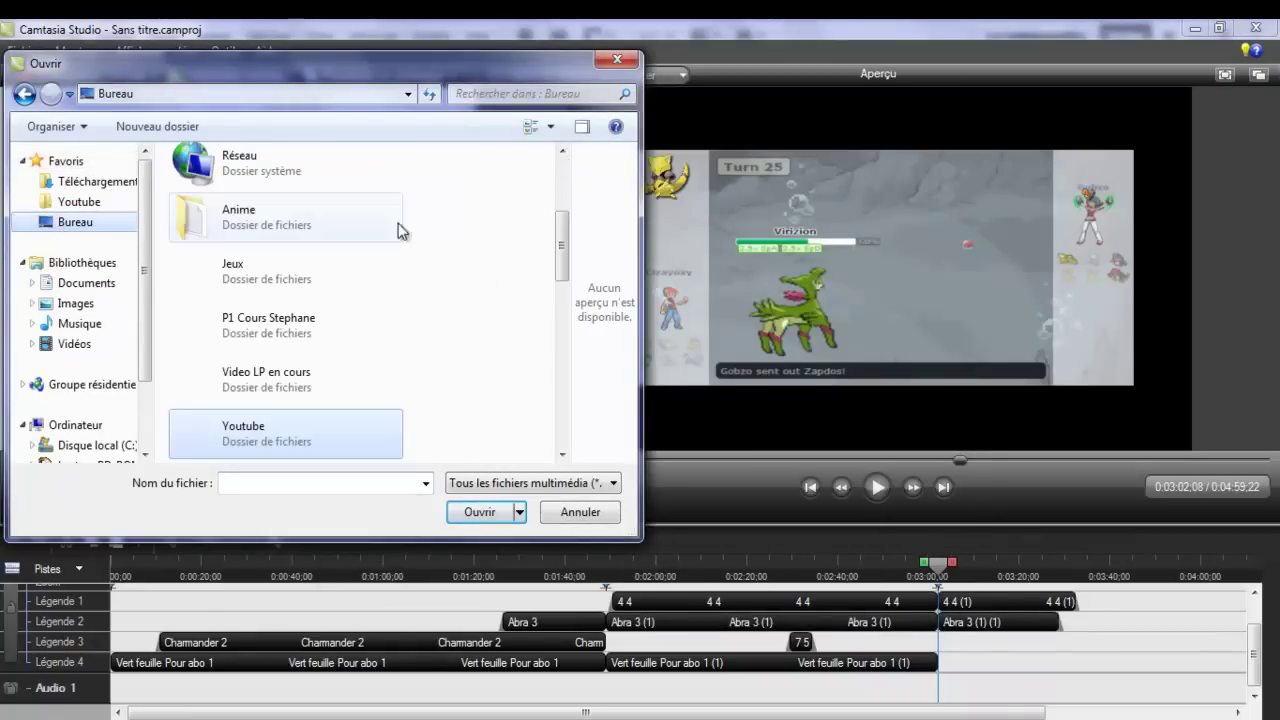
pyautogui.moveTo(560, 200); pyautogui.dragTo(543, 406)
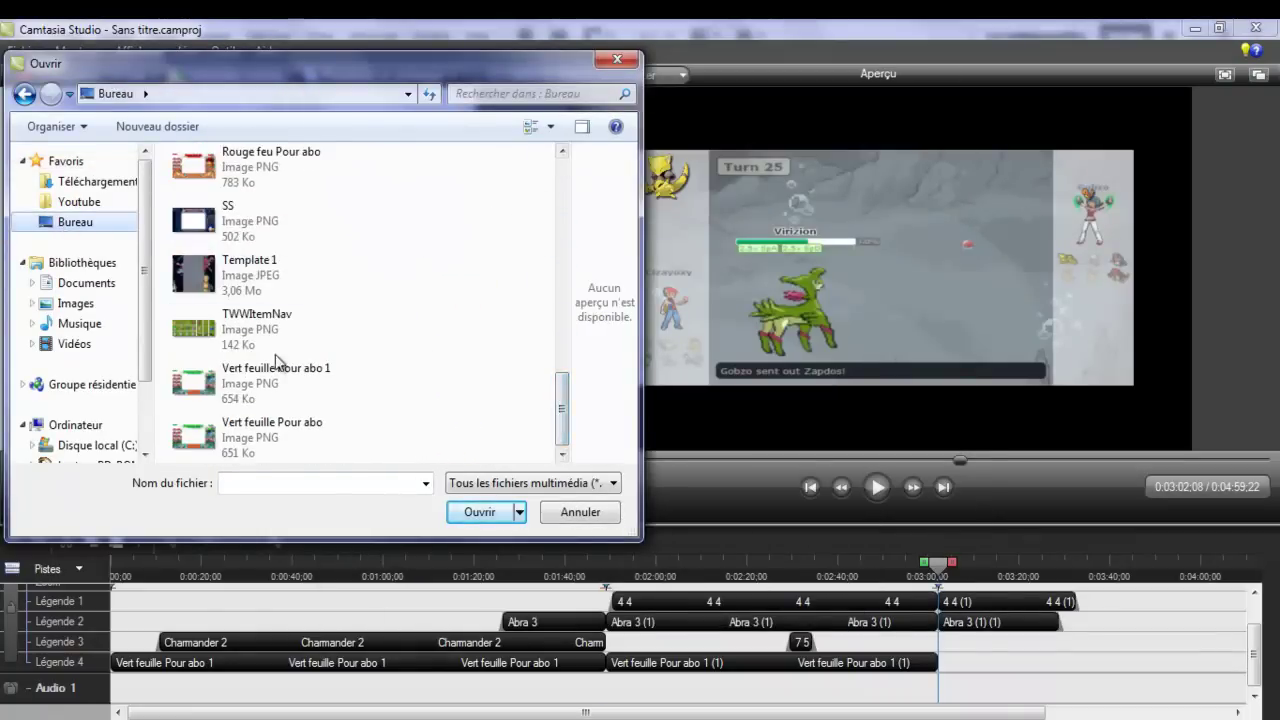
pyautogui.doubleClick(255, 370)
# Step: Add "Vert feuille Pour abo 1" as a caption at the 3:02 split on Légende 4 and extend it to the video's end
pyautogui.click(77, 415)
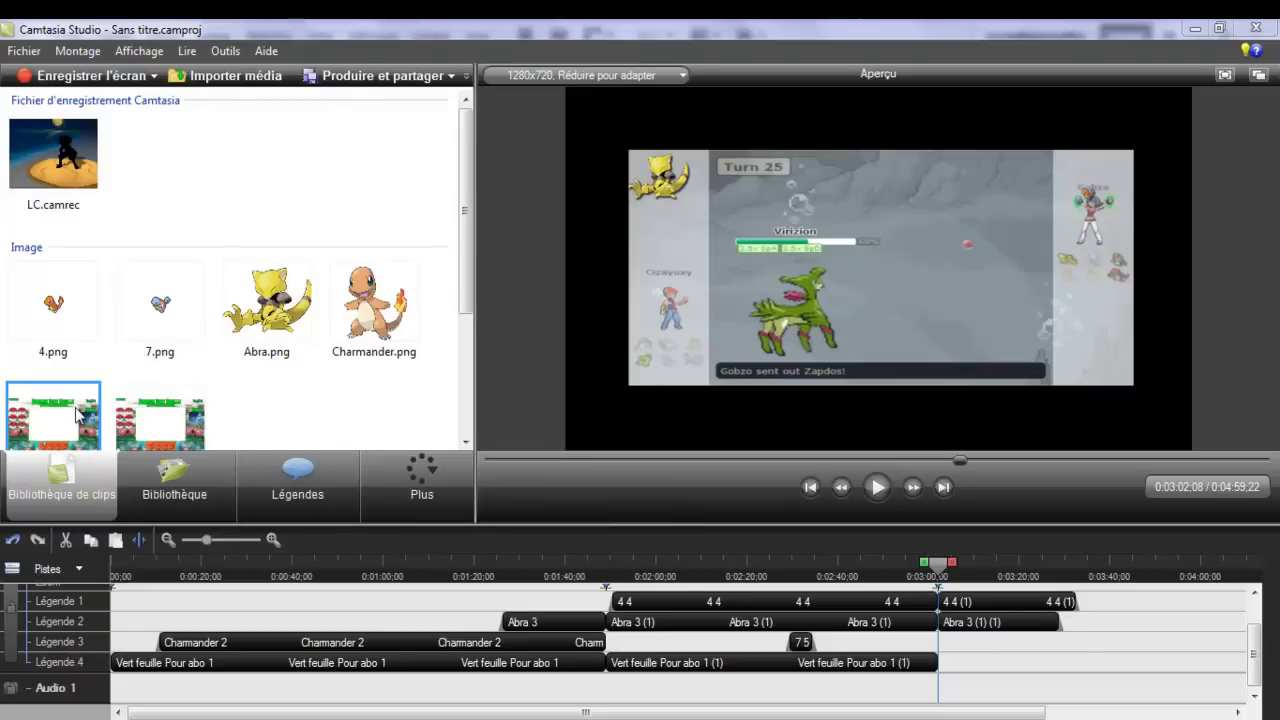
pyautogui.rightClick(84, 405)
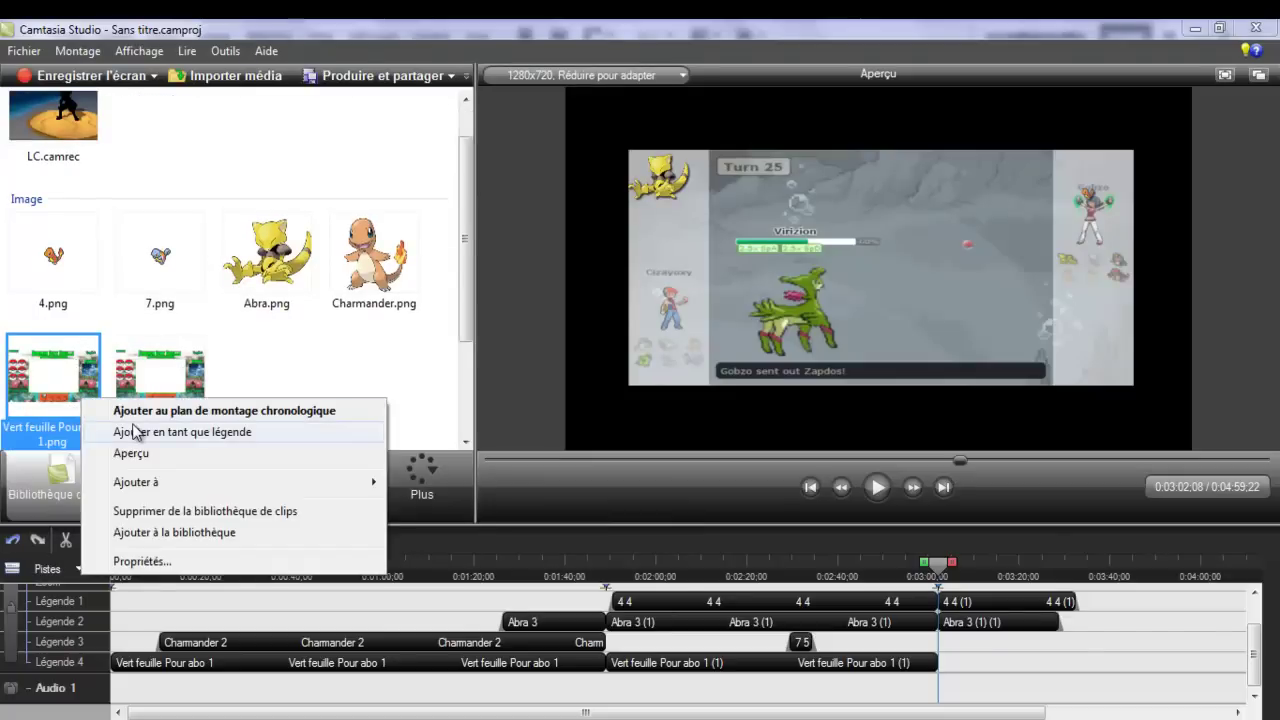
pyautogui.click(142, 430)
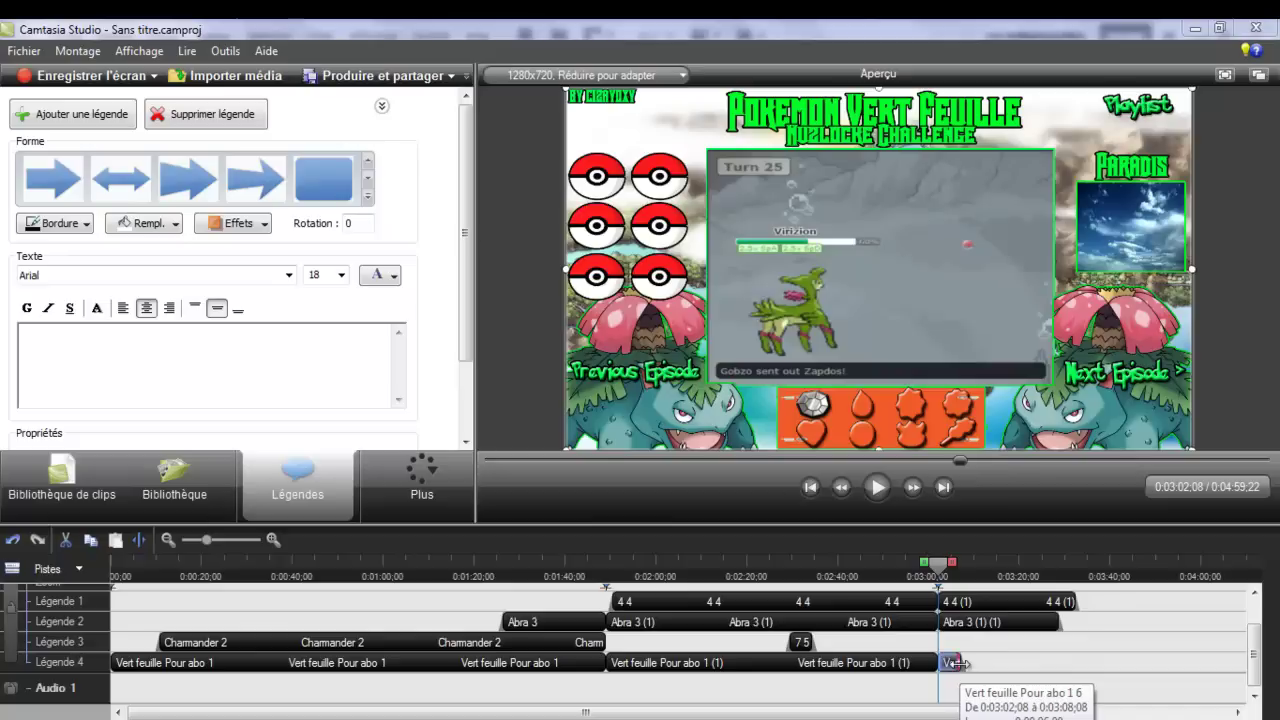
pyautogui.moveTo(956, 668); pyautogui.dragTo(1240, 662)
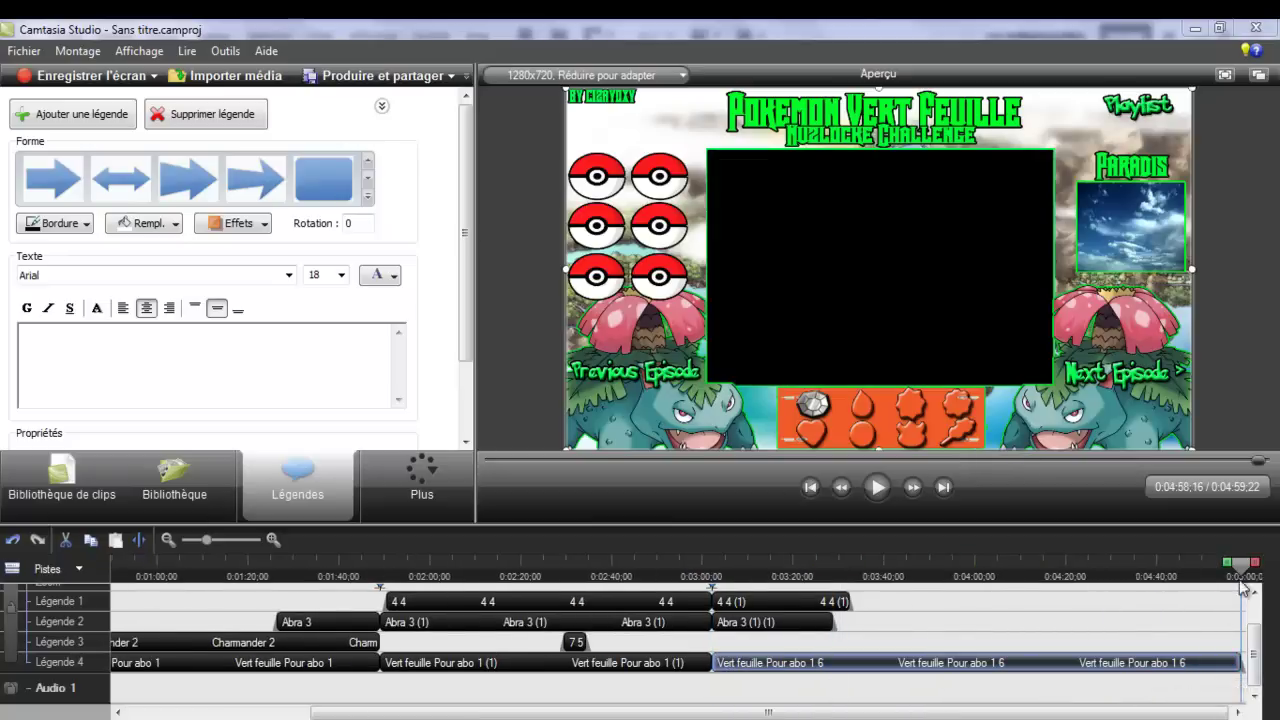
# Step: Check the Charmander icon, Abra and overlay captions around the 3:02 split and play back the transition to the badge overlay
pyautogui.moveTo(1240, 563); pyautogui.dragTo(697, 556)
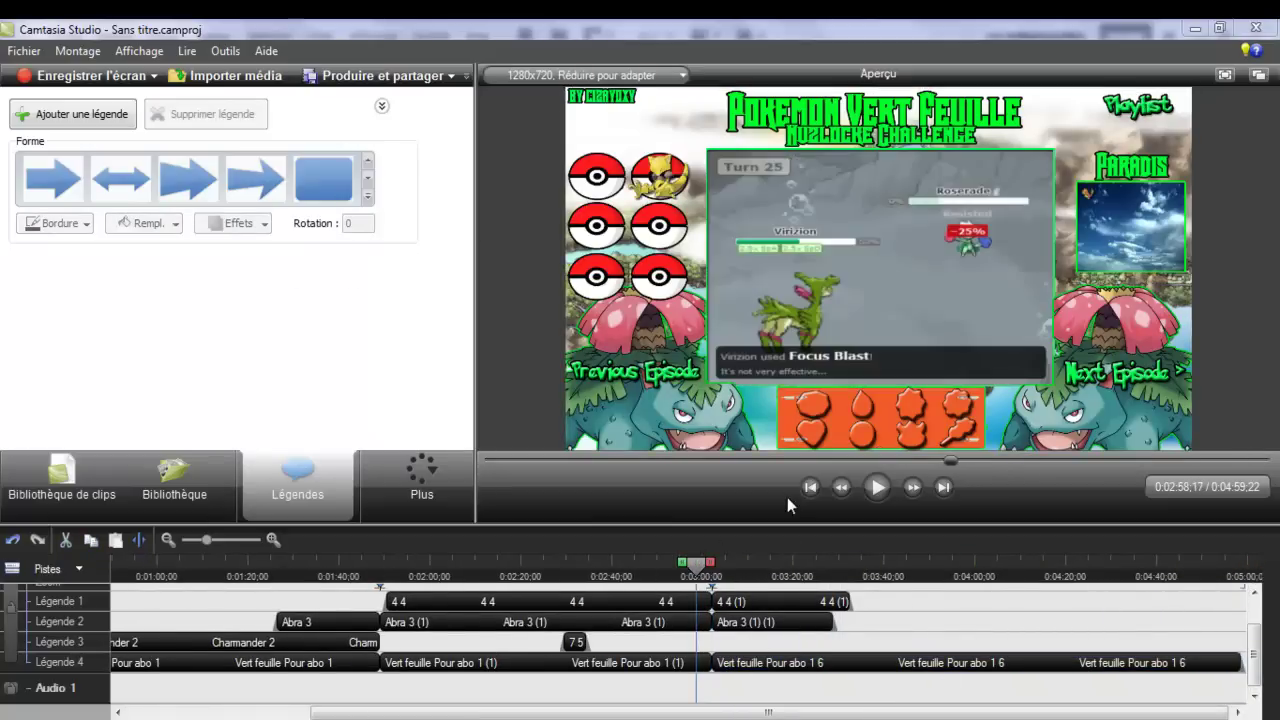
pyautogui.click(733, 601)
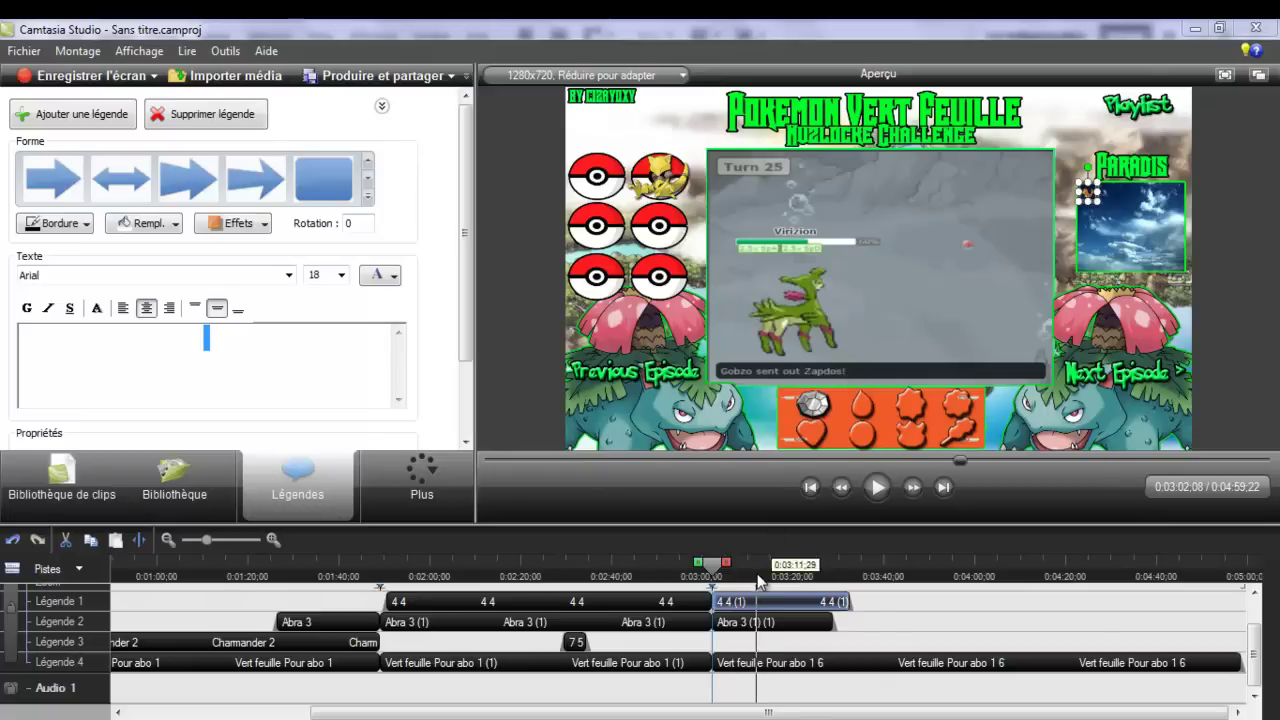
pyautogui.click(740, 622)
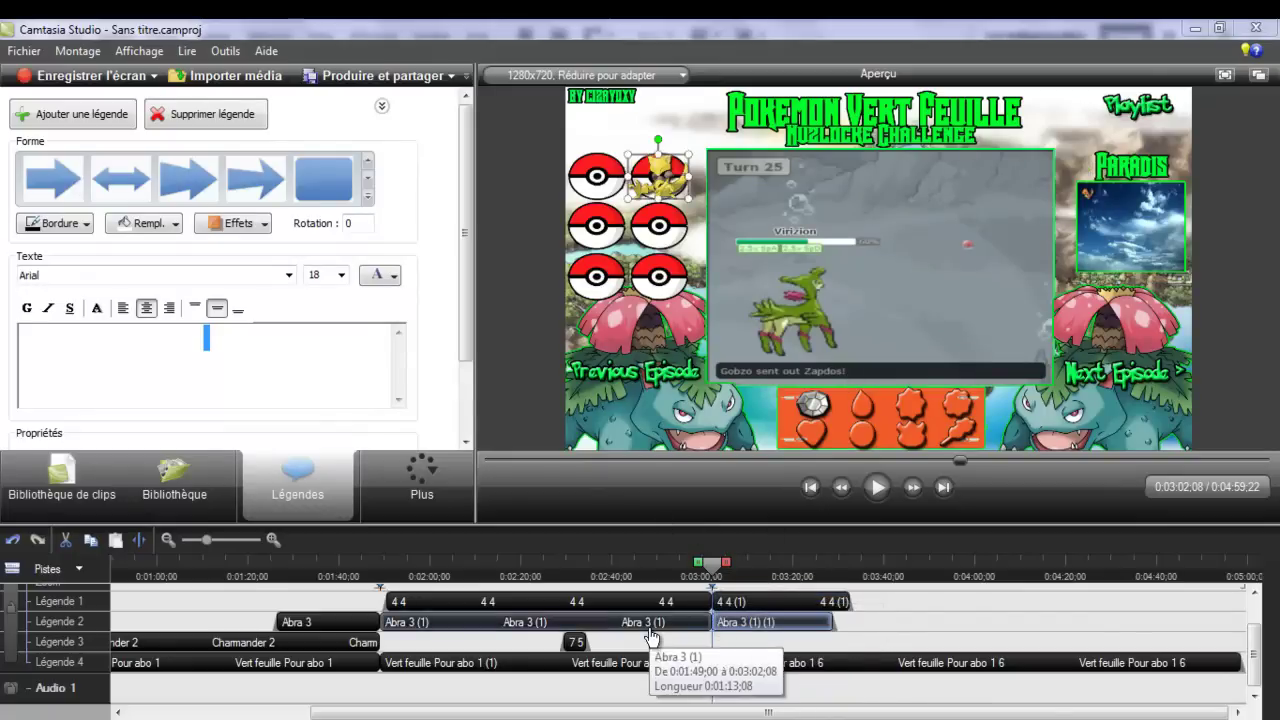
pyautogui.click(701, 566)
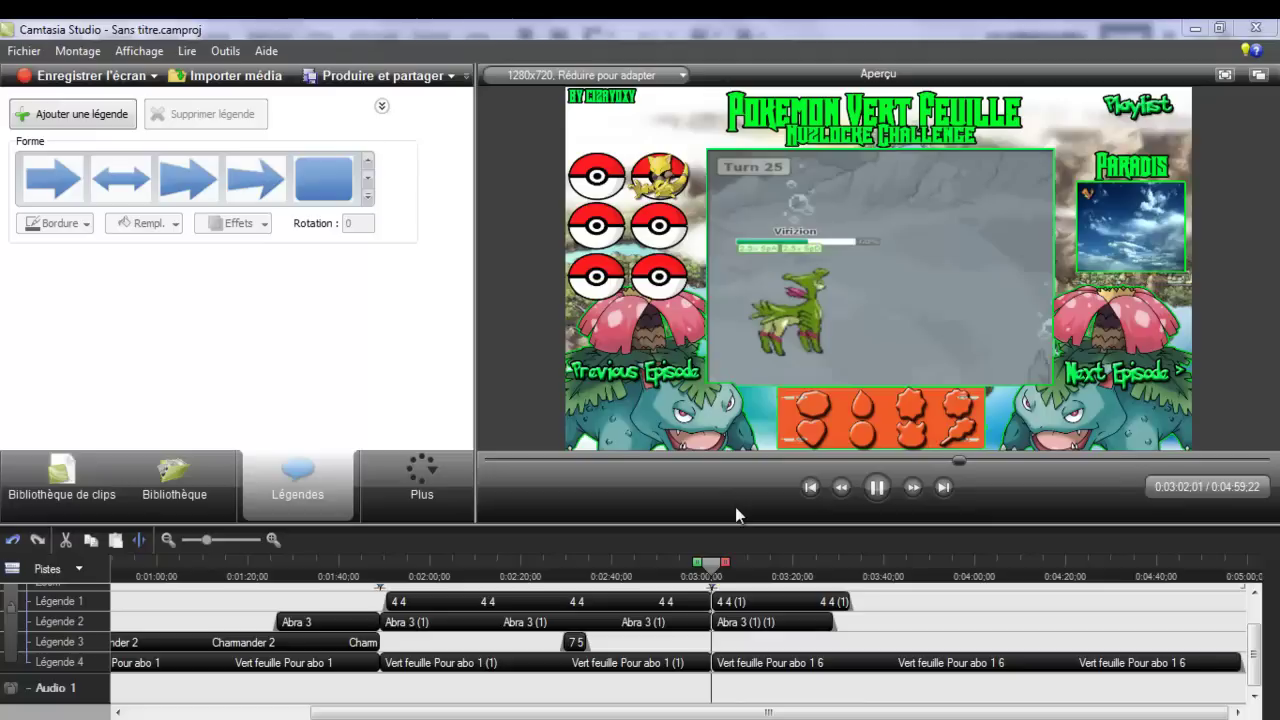
# Step: Set the badge overlay caption after the 3:02 split on Légende 4 to a 0.20 s fade-in and 0.00 s fade-out, allowing it to move
pyautogui.click(731, 660)
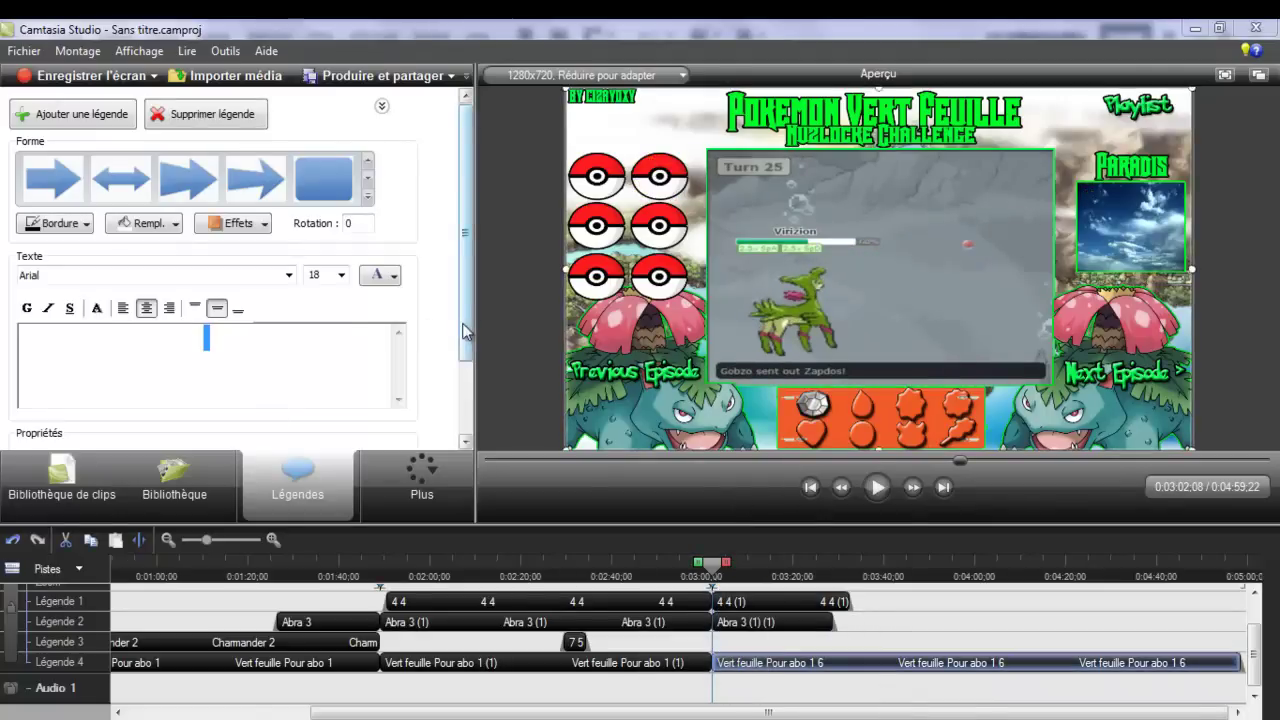
pyautogui.moveTo(465, 330); pyautogui.dragTo(466, 400)
pyautogui.click(22, 361)
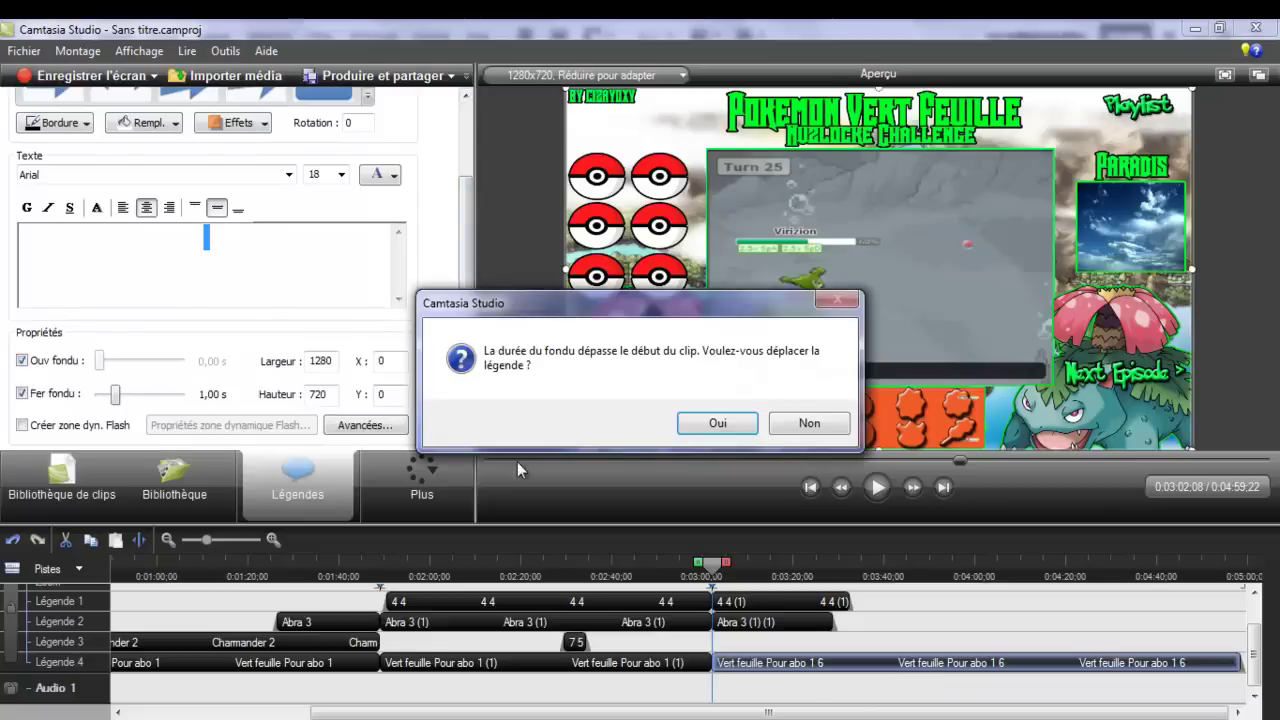
pyautogui.click(717, 424)
pyautogui.click(706, 566)
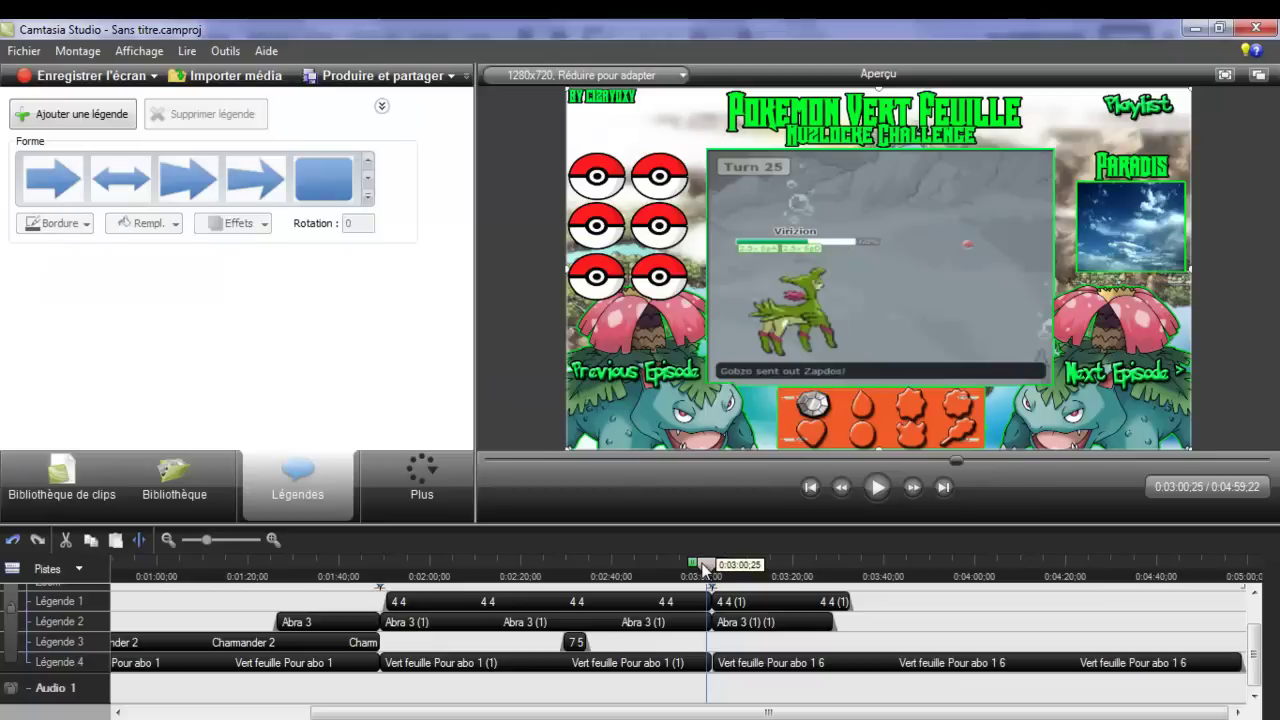
pyautogui.click(869, 496)
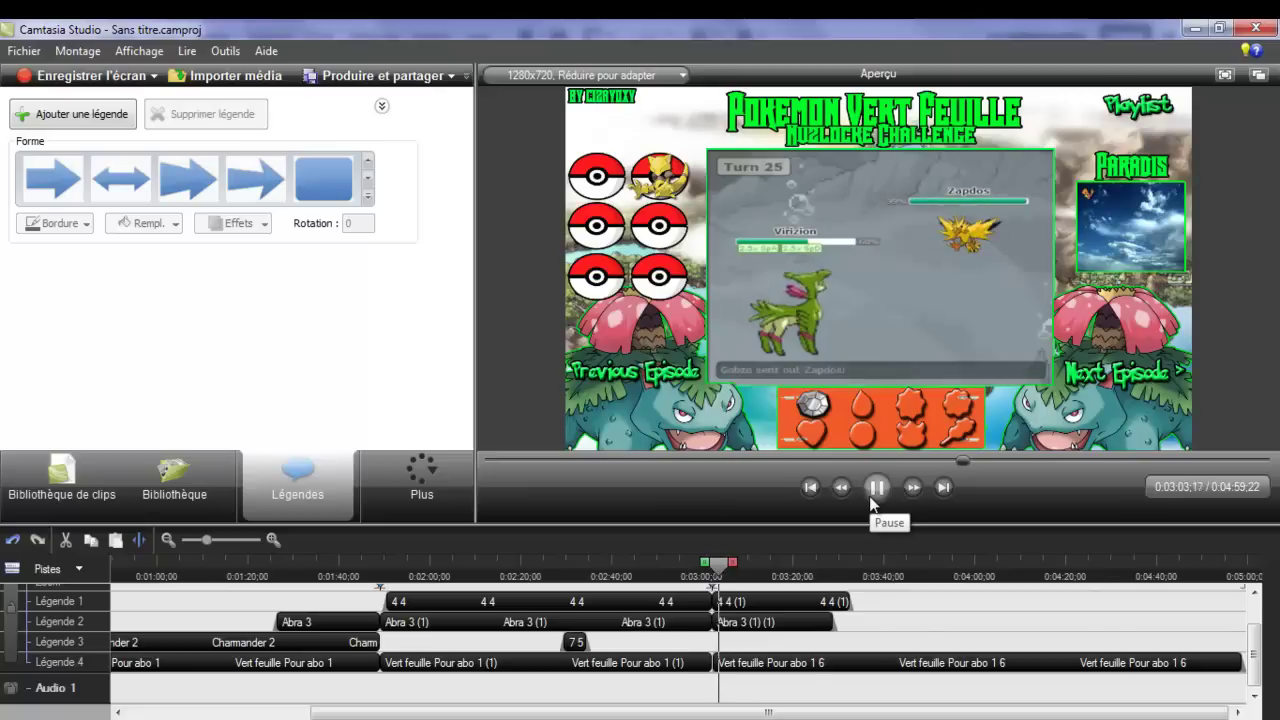
pyautogui.click(763, 668)
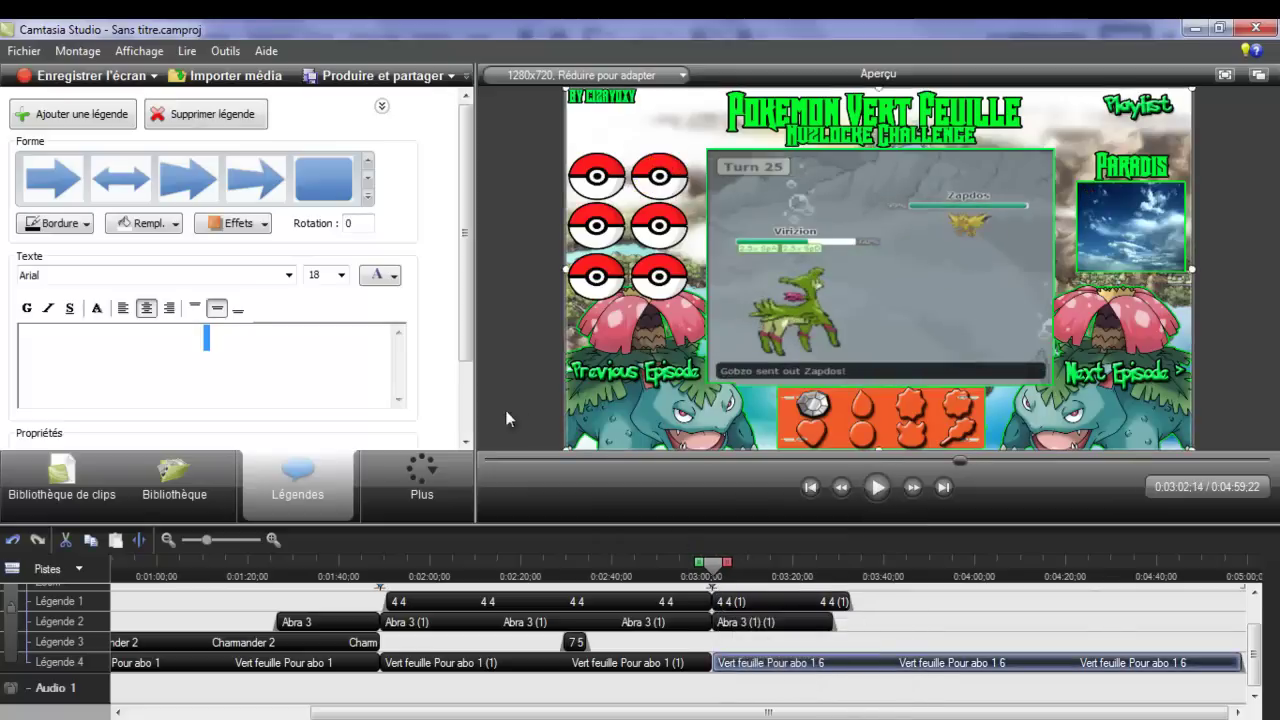
pyautogui.scroll(-3, 452, 411)
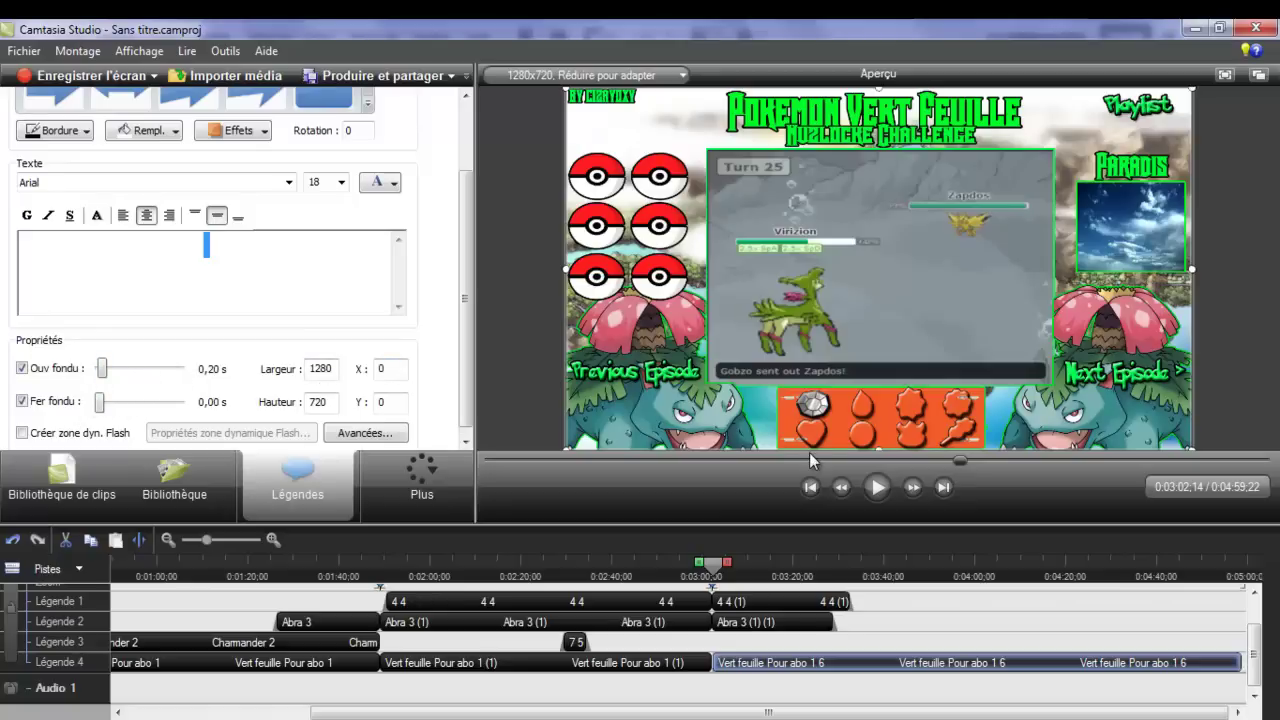
# Step: Play back the footage around 2:30 and the transition to the badge overlay at 3:01
pyautogui.click(555, 592)
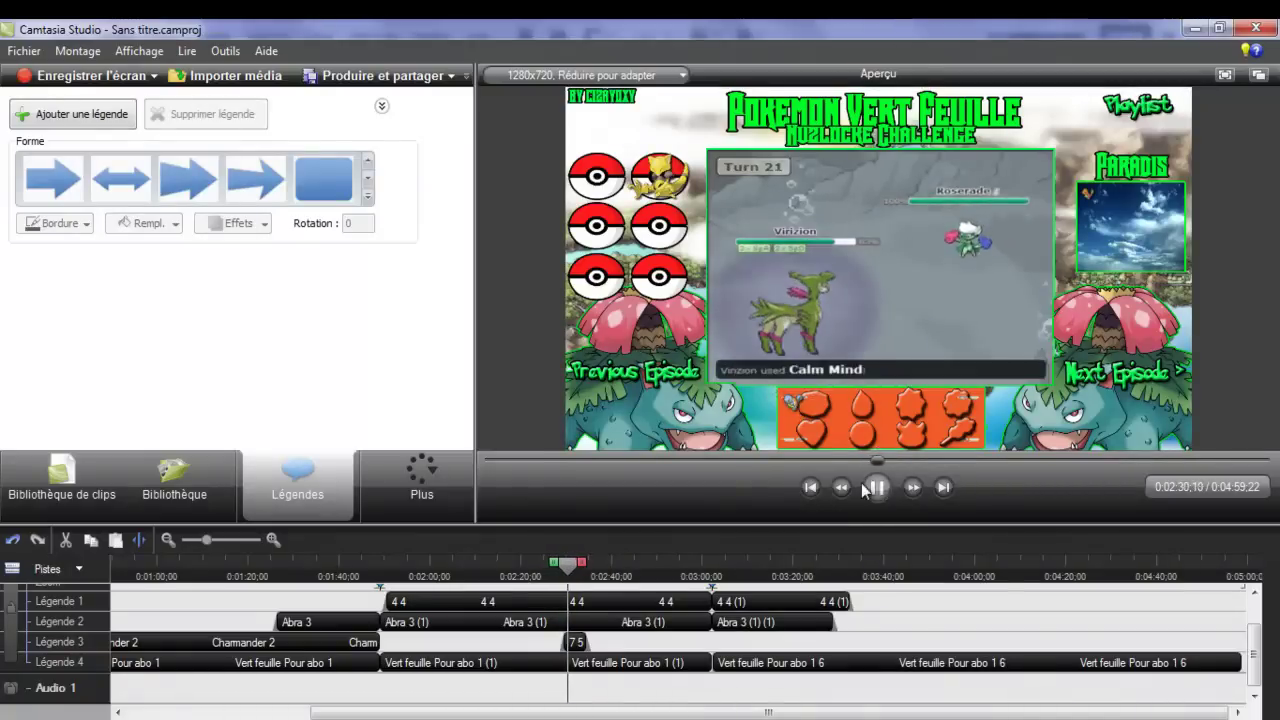
pyautogui.click(707, 565)
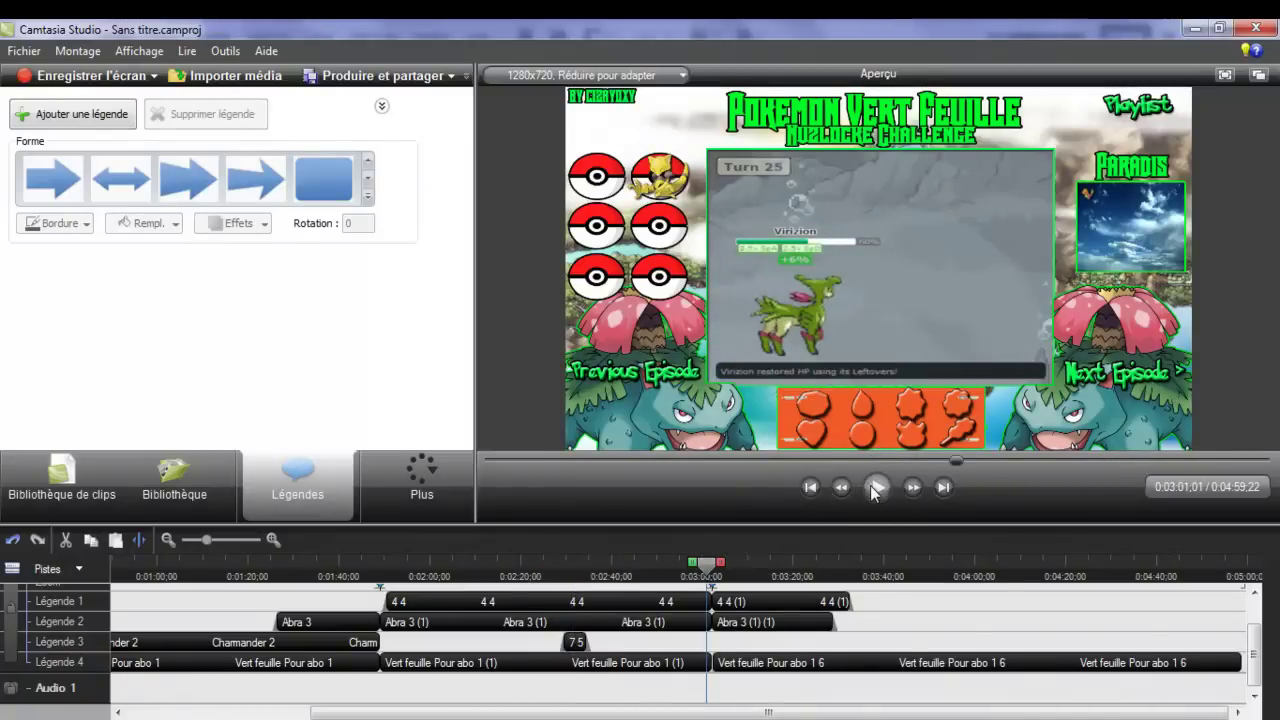
pyautogui.click(874, 487)
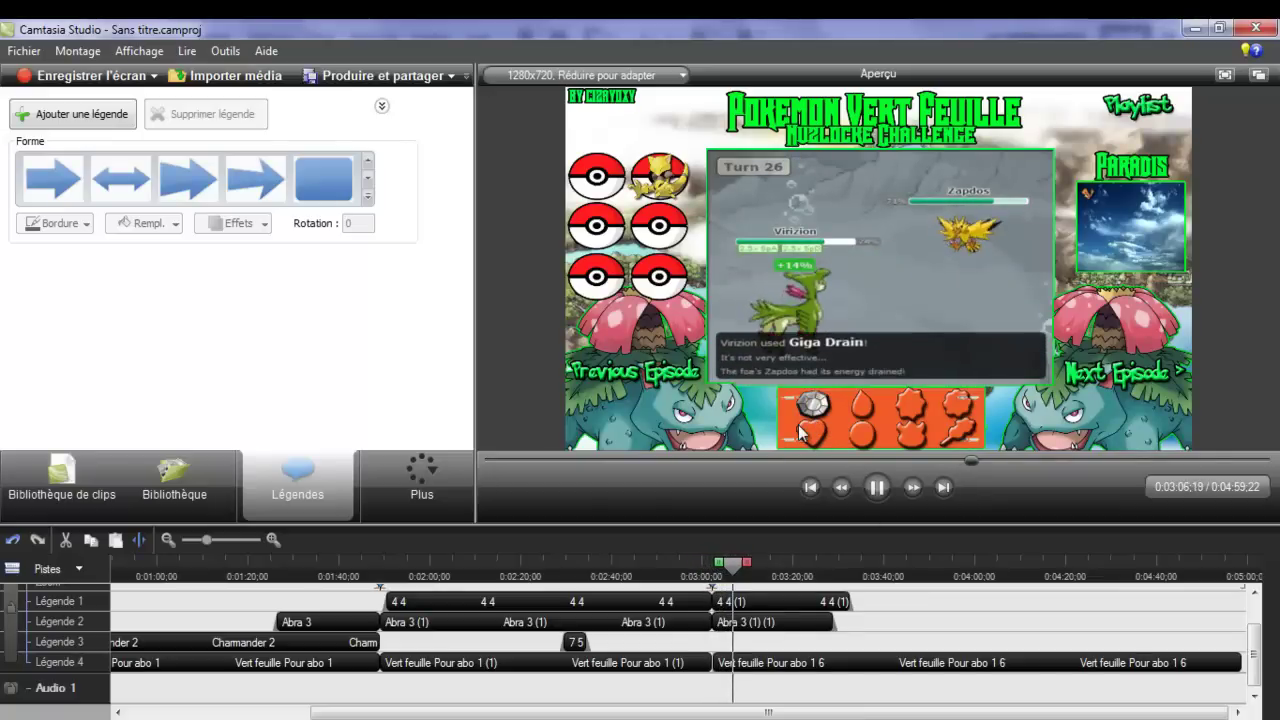
# Step: Return to the start of the video, inspect the Légende 4 overlay and Charmander.png, and play from 0:09 to Charmander's appearance
pyautogui.click(486, 461)
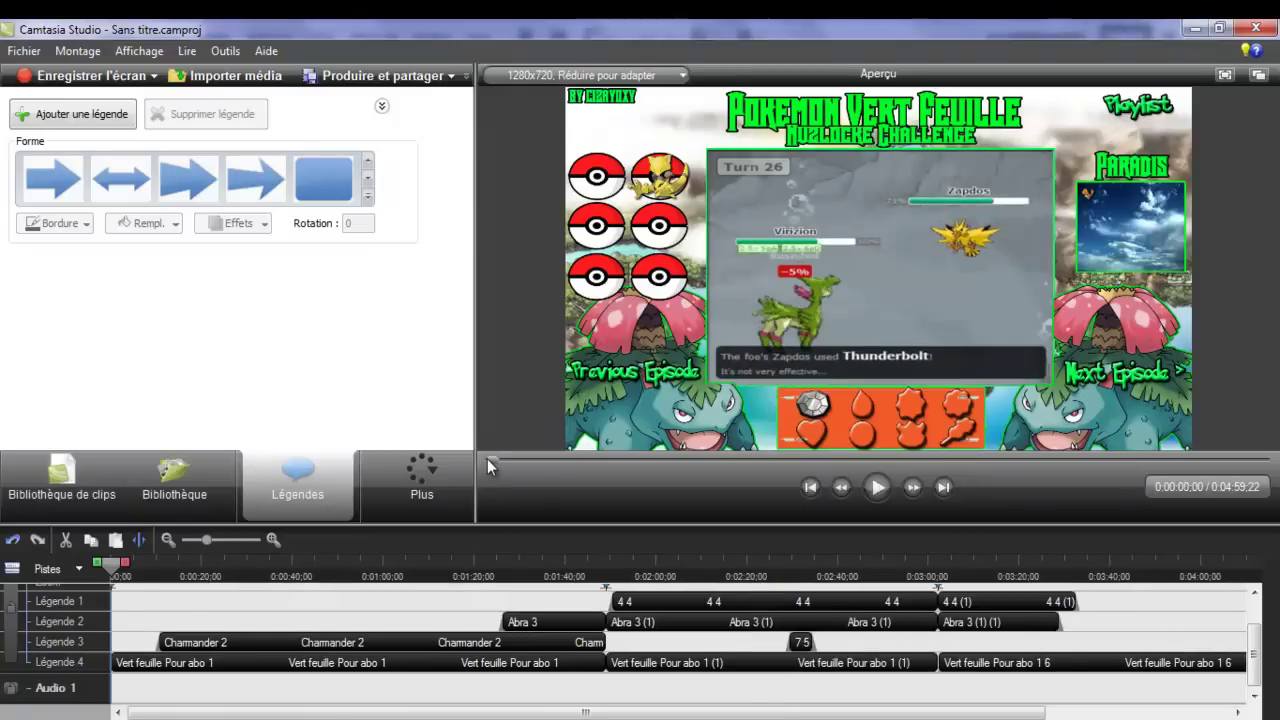
pyautogui.click(165, 664)
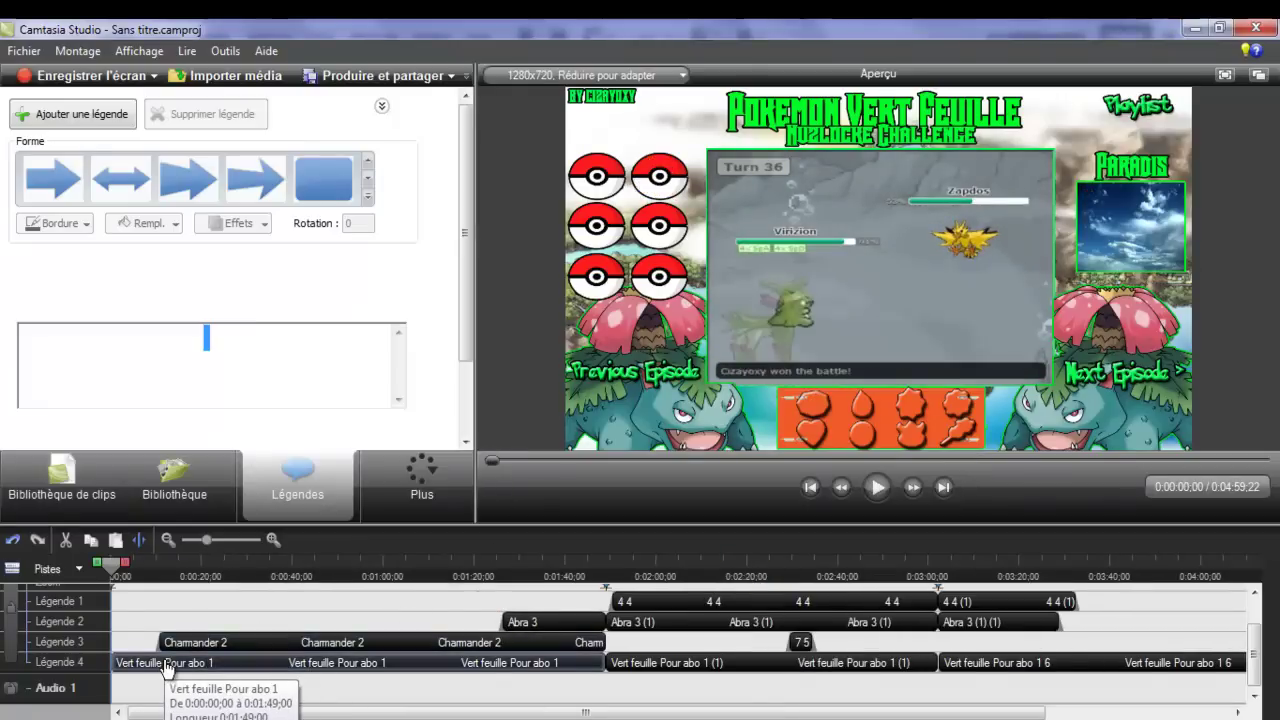
pyautogui.click(155, 572)
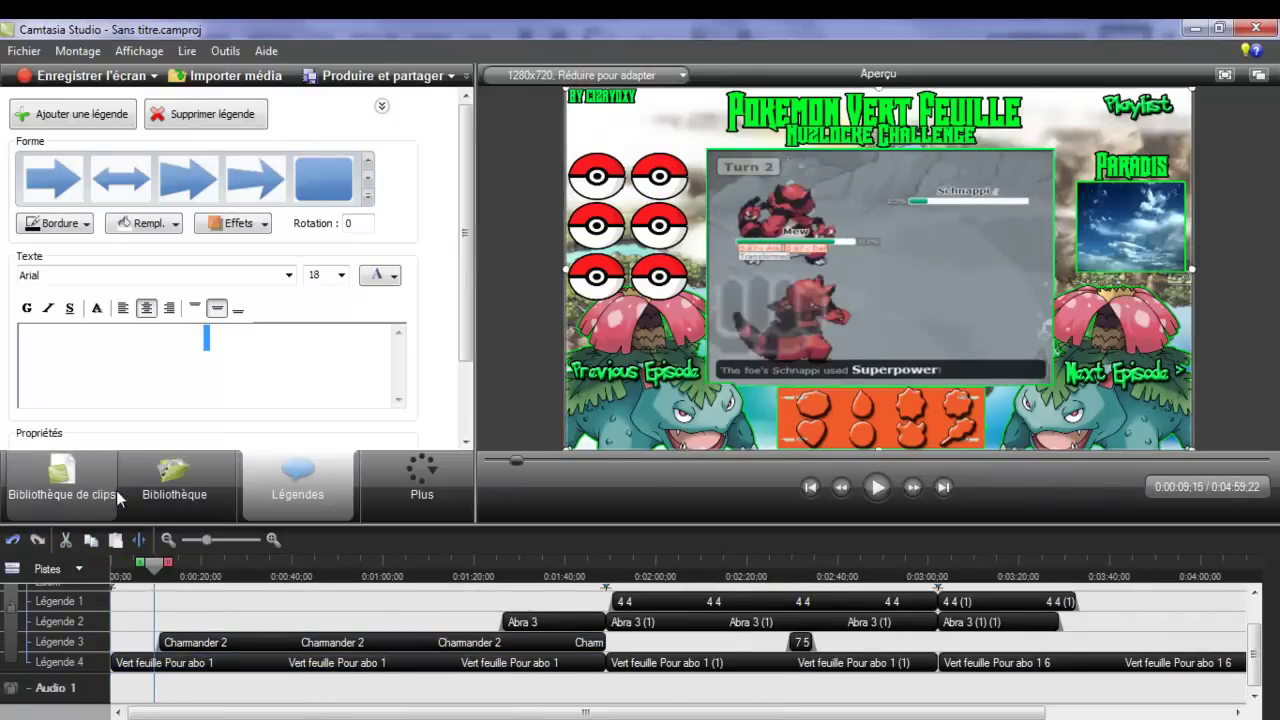
pyautogui.click(75, 487)
pyautogui.rightClick(362, 284)
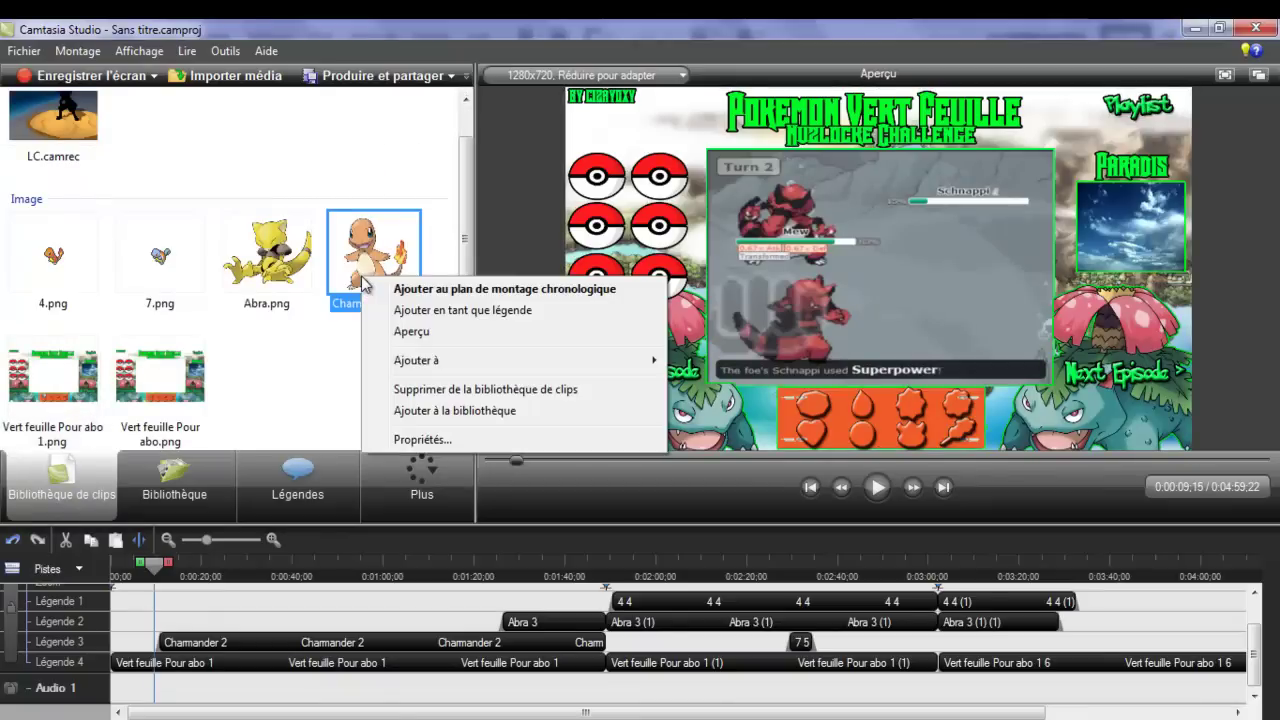
pyautogui.click(308, 366)
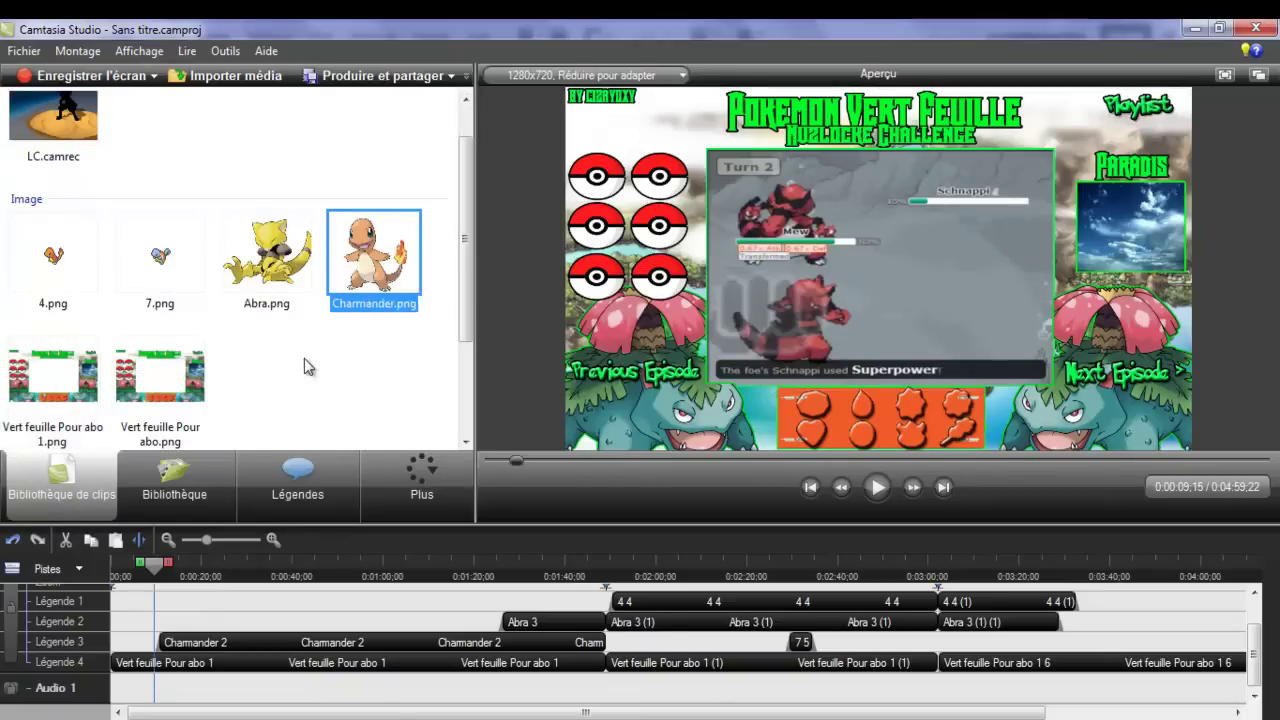
pyautogui.click(879, 488)
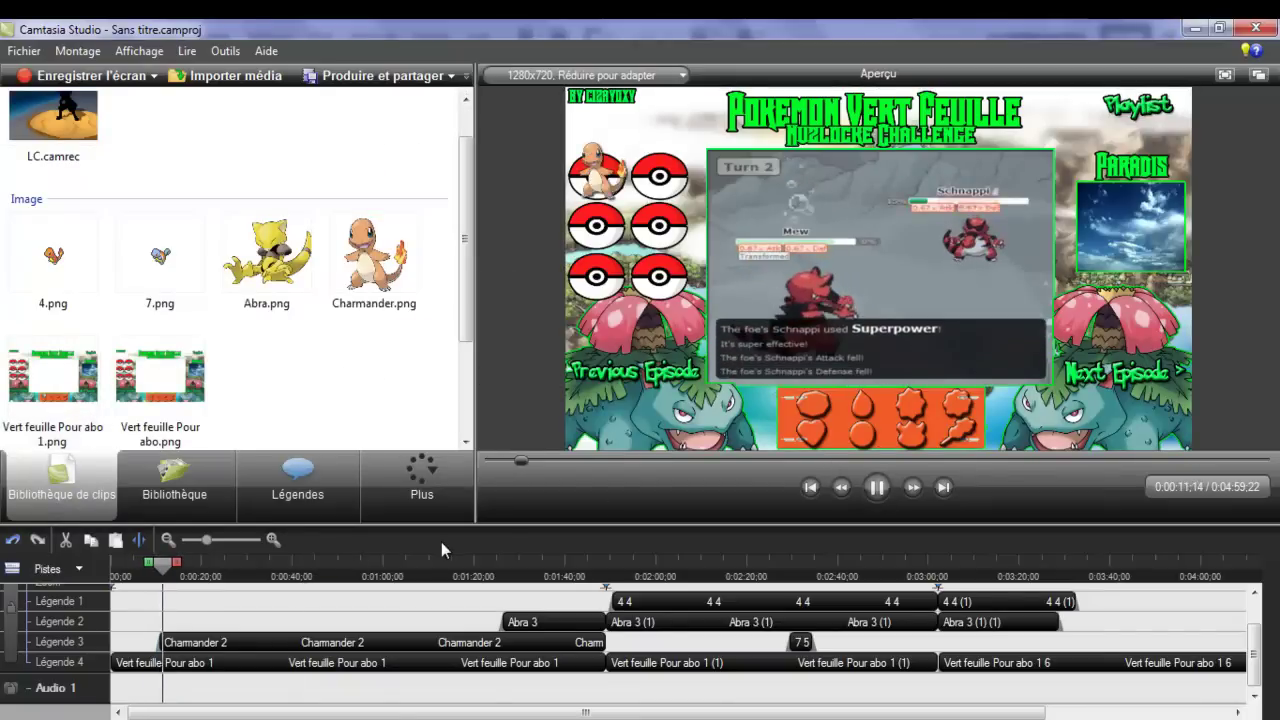
# Step: Play back the Abra appearance, the 1:49 change, the short Légende 3 caption near 2:27 and the badge overlay transition at 3:02
pyautogui.click(494, 563)
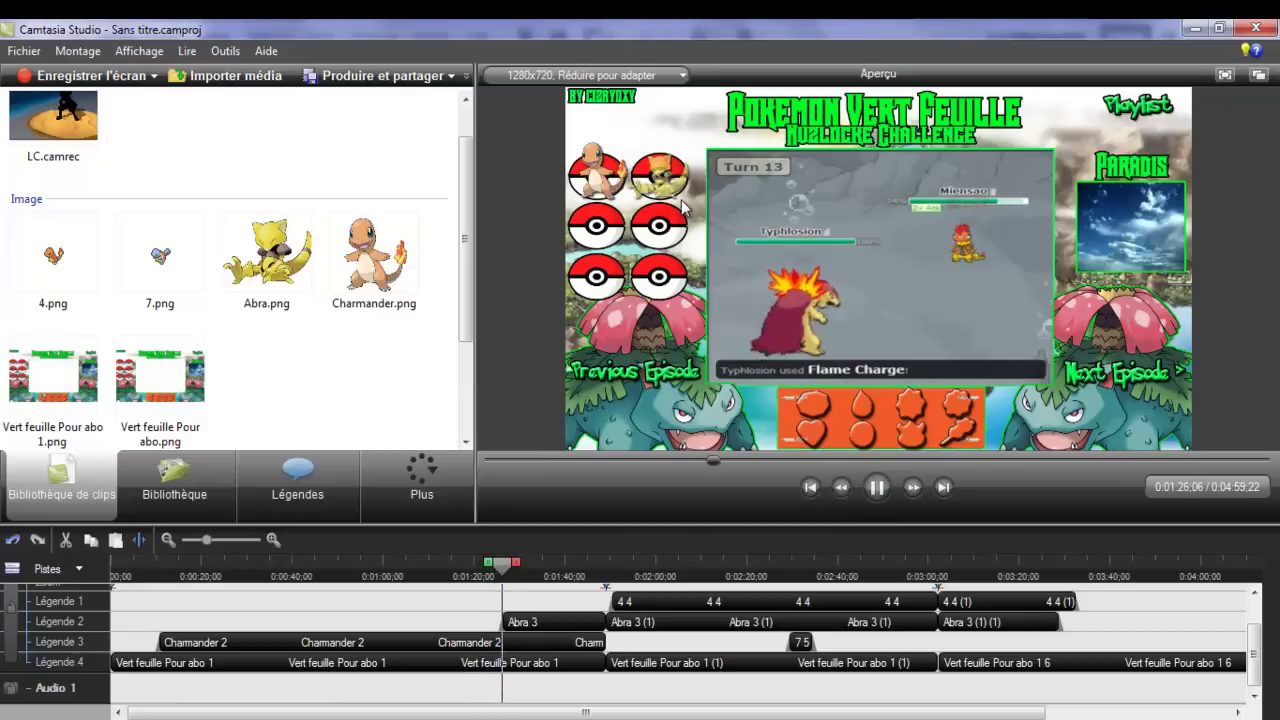
pyautogui.click(604, 566)
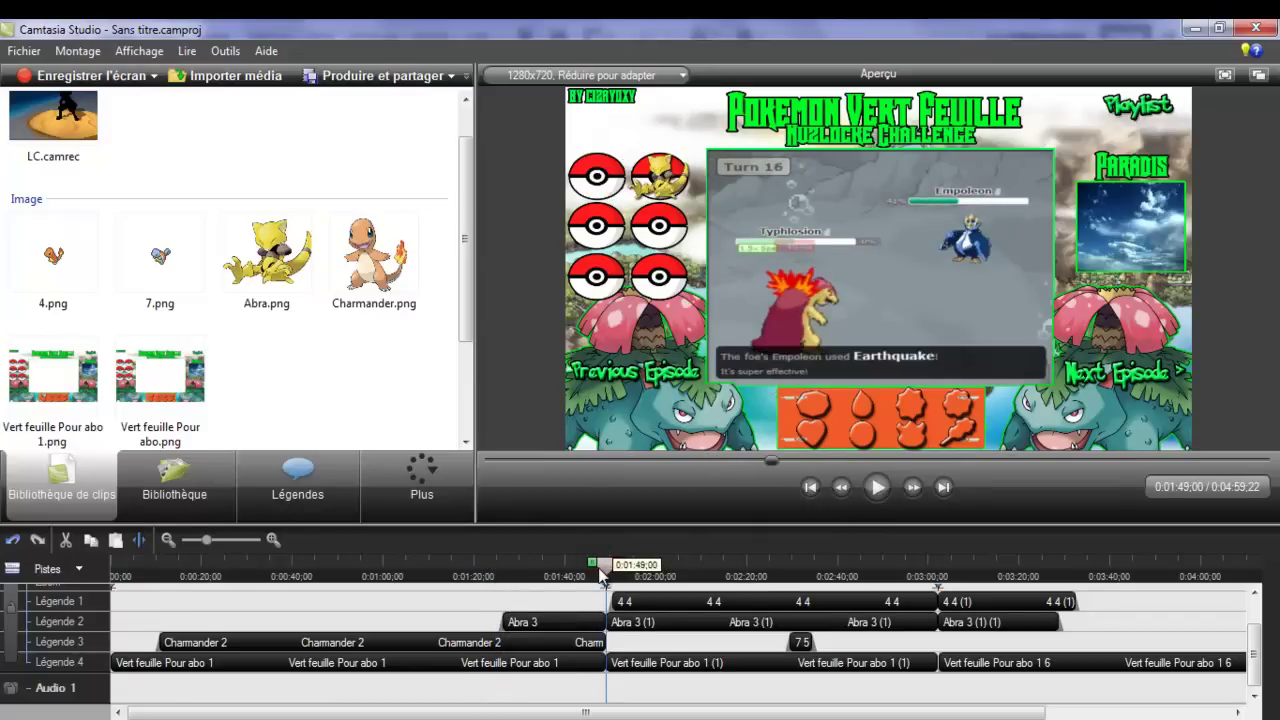
pyautogui.click(877, 487)
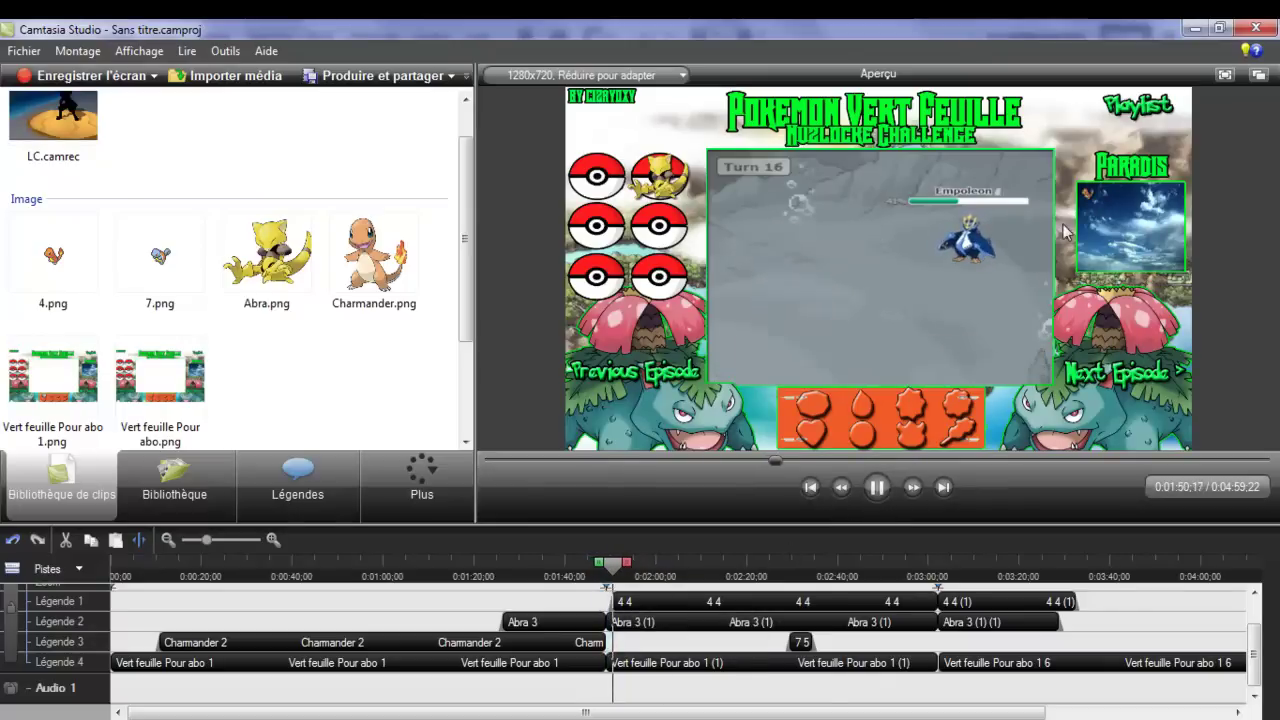
pyautogui.click(870, 458)
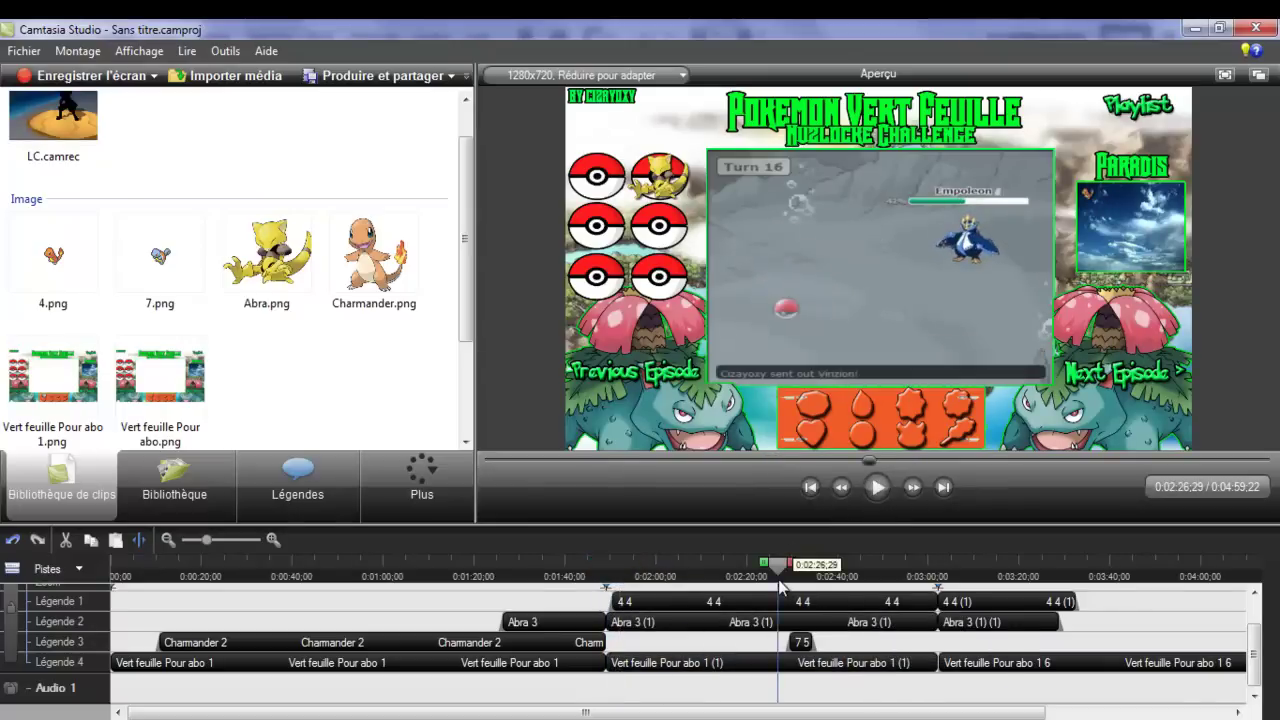
pyautogui.click(877, 488)
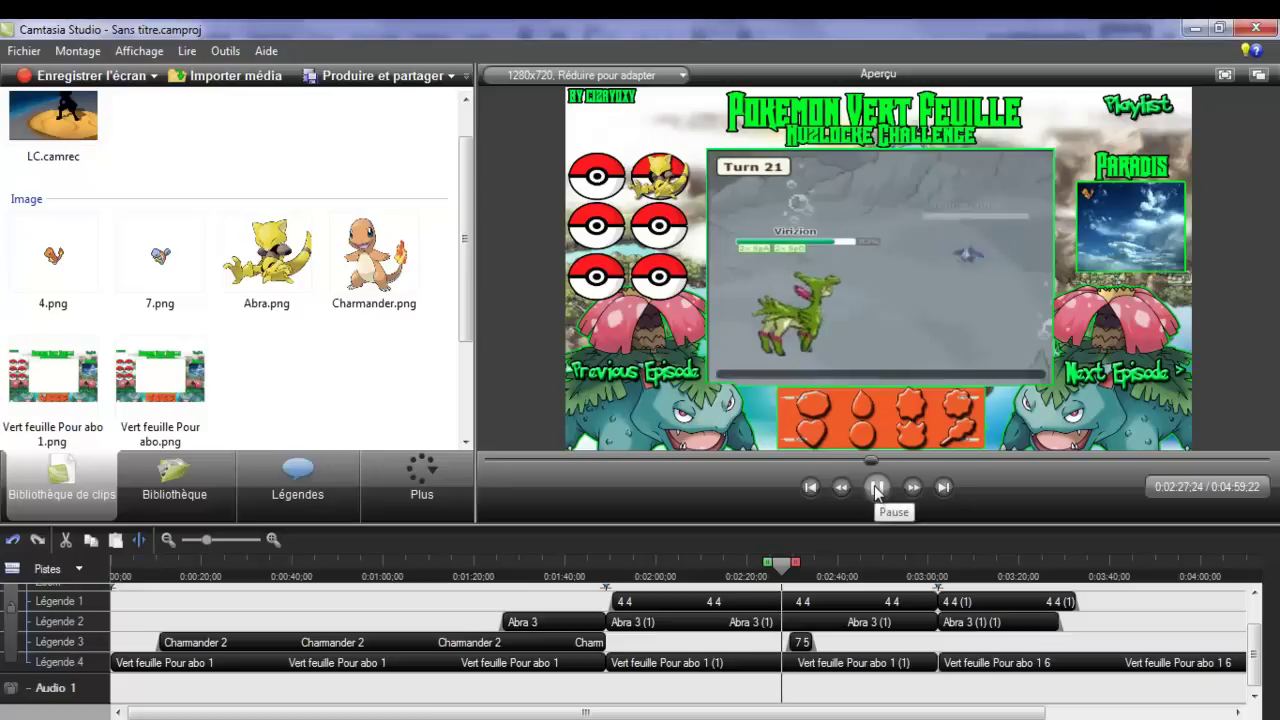
pyautogui.click(934, 569)
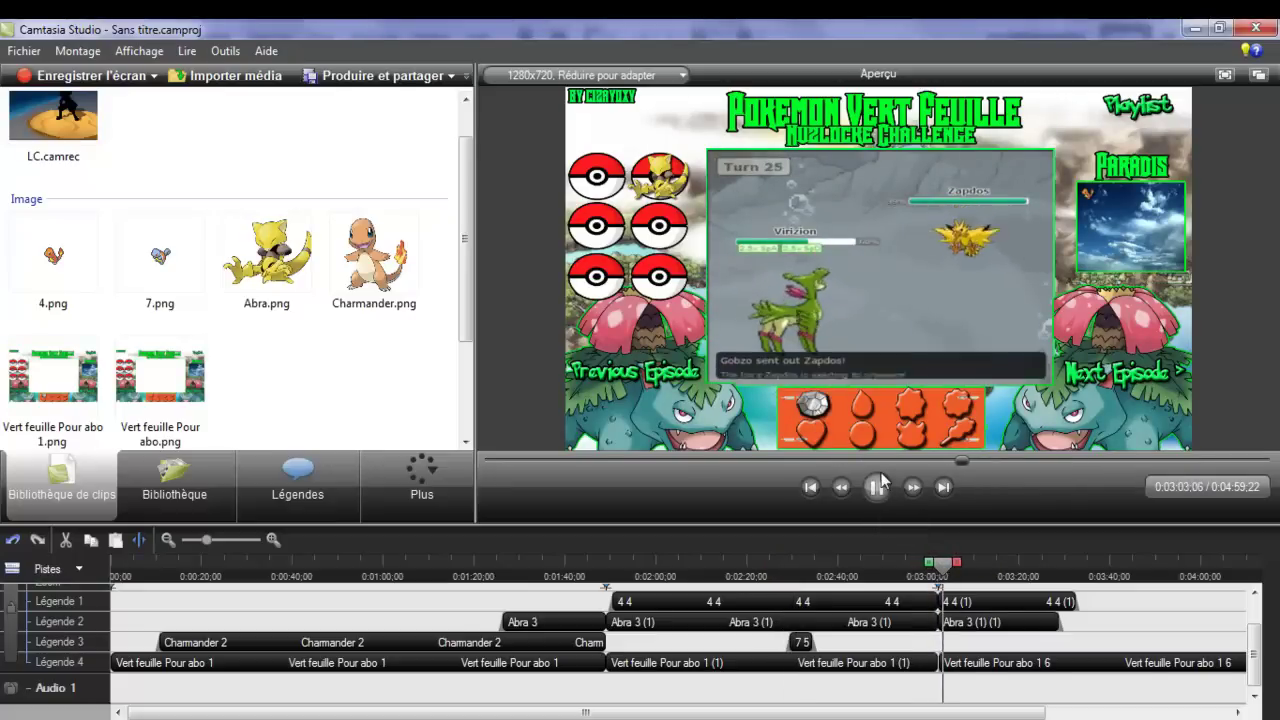
pyautogui.click(878, 486)
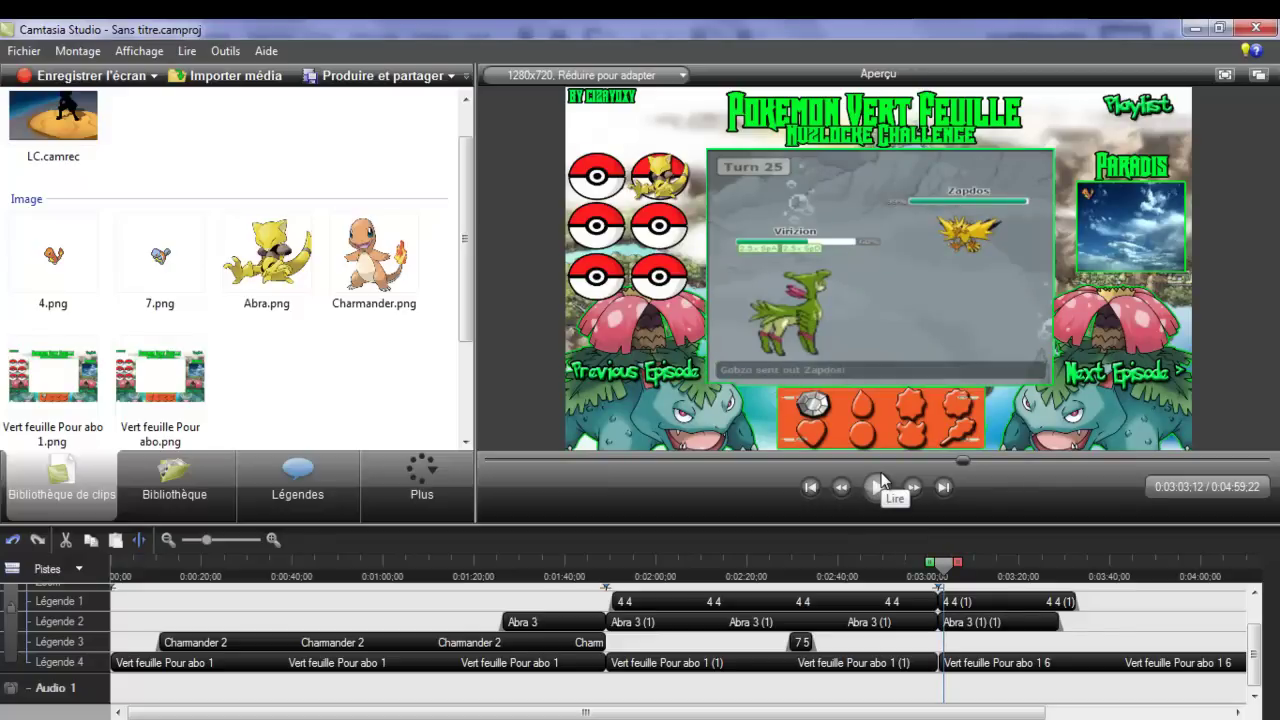
# Step: Switch to Photoshop and move the Boulder, Cascade, Thunder and Rainbow badge layers off the orange panel onto the left Venusaur
pyautogui.hotkey('alt', 'Tab')
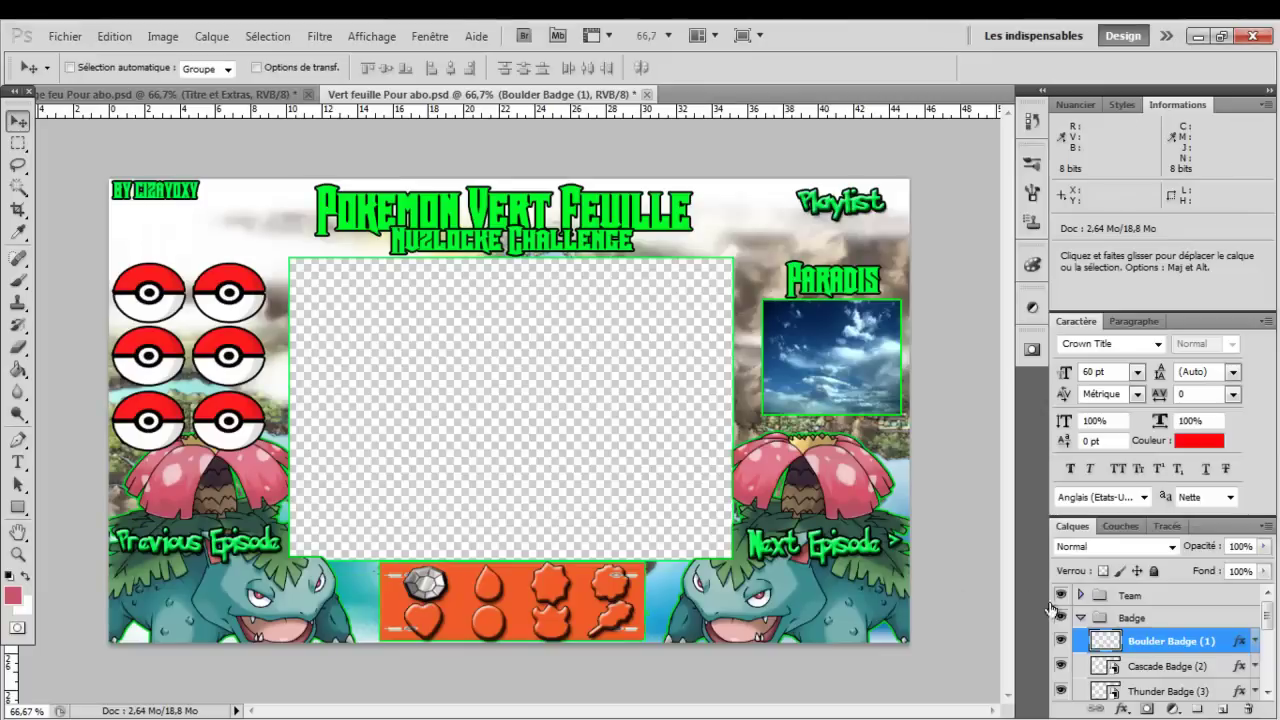
pyautogui.click(1268, 692)
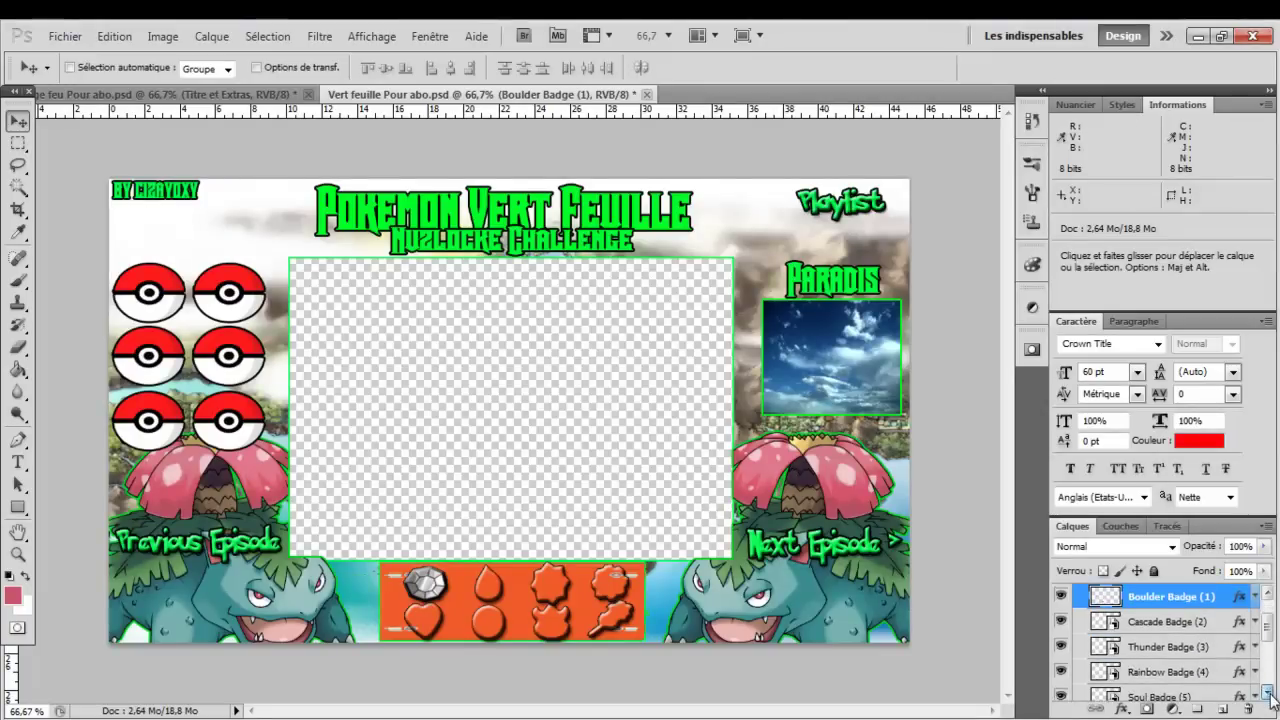
pyautogui.keyDown('ctrl'); pyautogui.click(1196, 681); pyautogui.keyUp('ctrl')
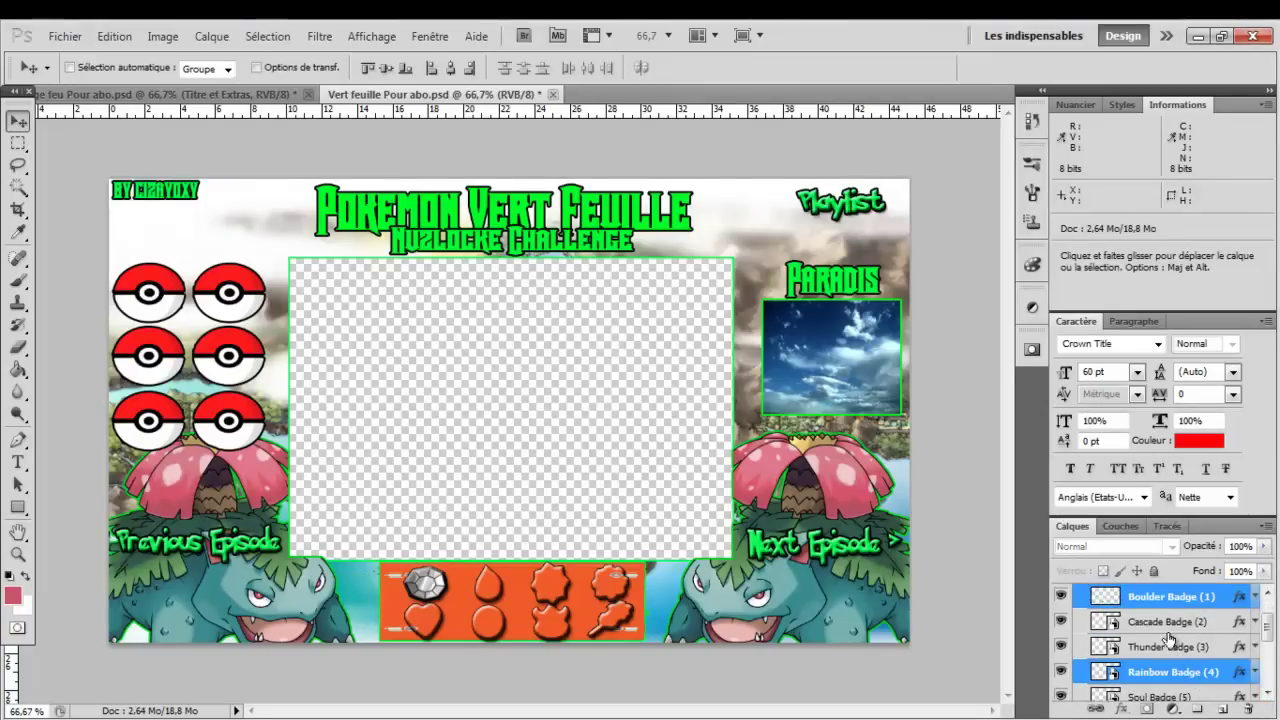
pyautogui.keyDown('shift'); pyautogui.click(1155, 598); pyautogui.keyUp('shift')
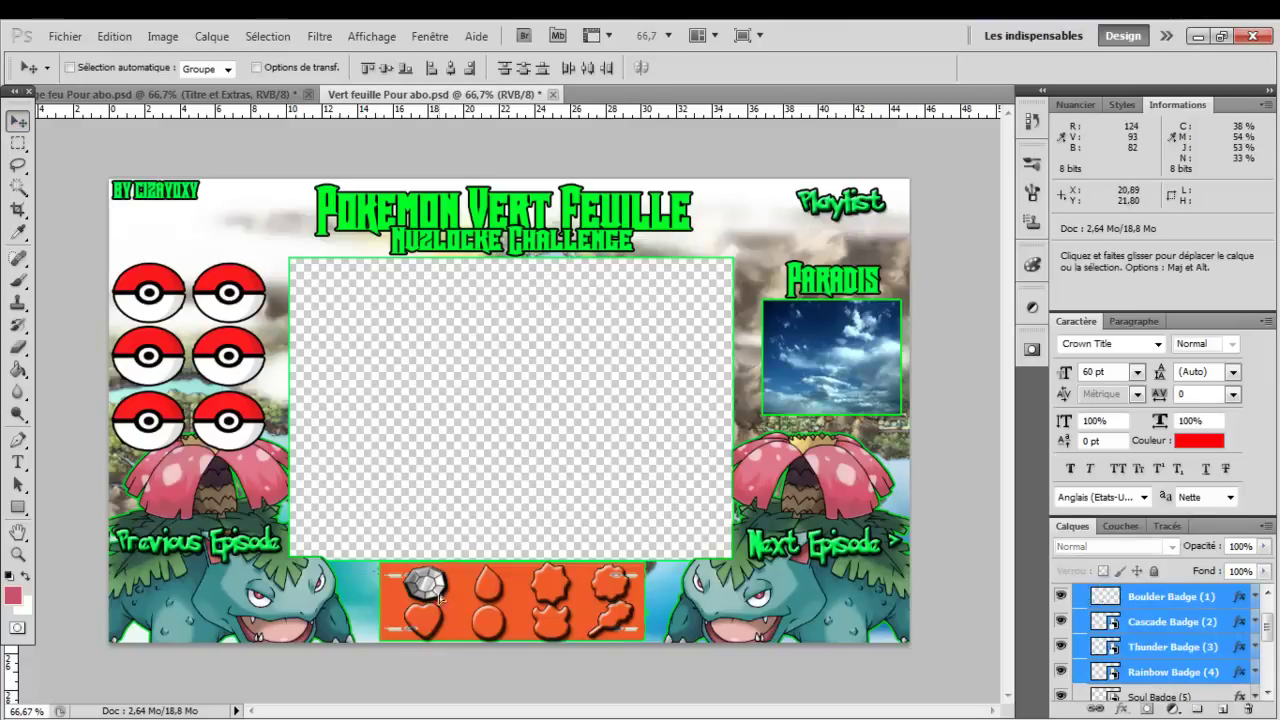
pyautogui.moveTo(440, 598); pyautogui.dragTo(207, 607)
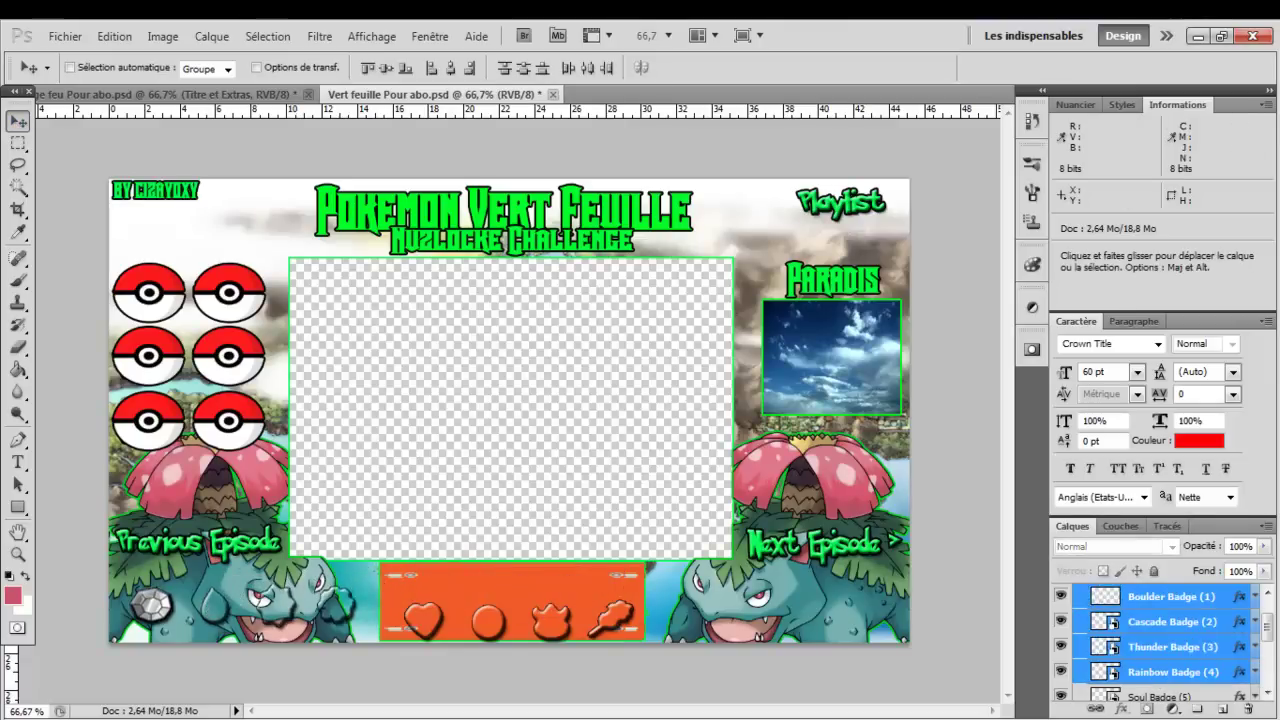
# Step: Move the Soul, Marsh, Volcano and Earth badge layers off the orange panel onto the right Venusaur
pyautogui.scroll(-2, 1268, 642)
pyautogui.click(1201, 668)
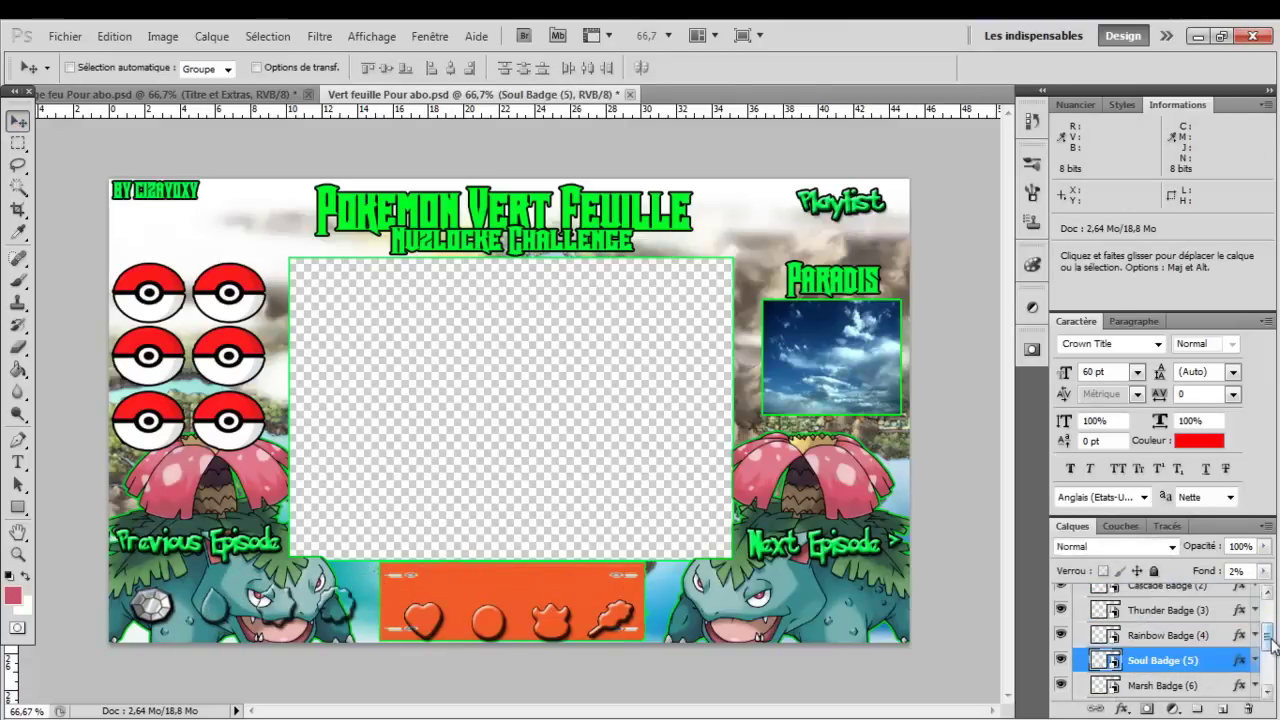
pyautogui.scroll(-3, 1272, 645)
pyautogui.keyDown('shift'); pyautogui.click(1160, 647); pyautogui.keyUp('shift')
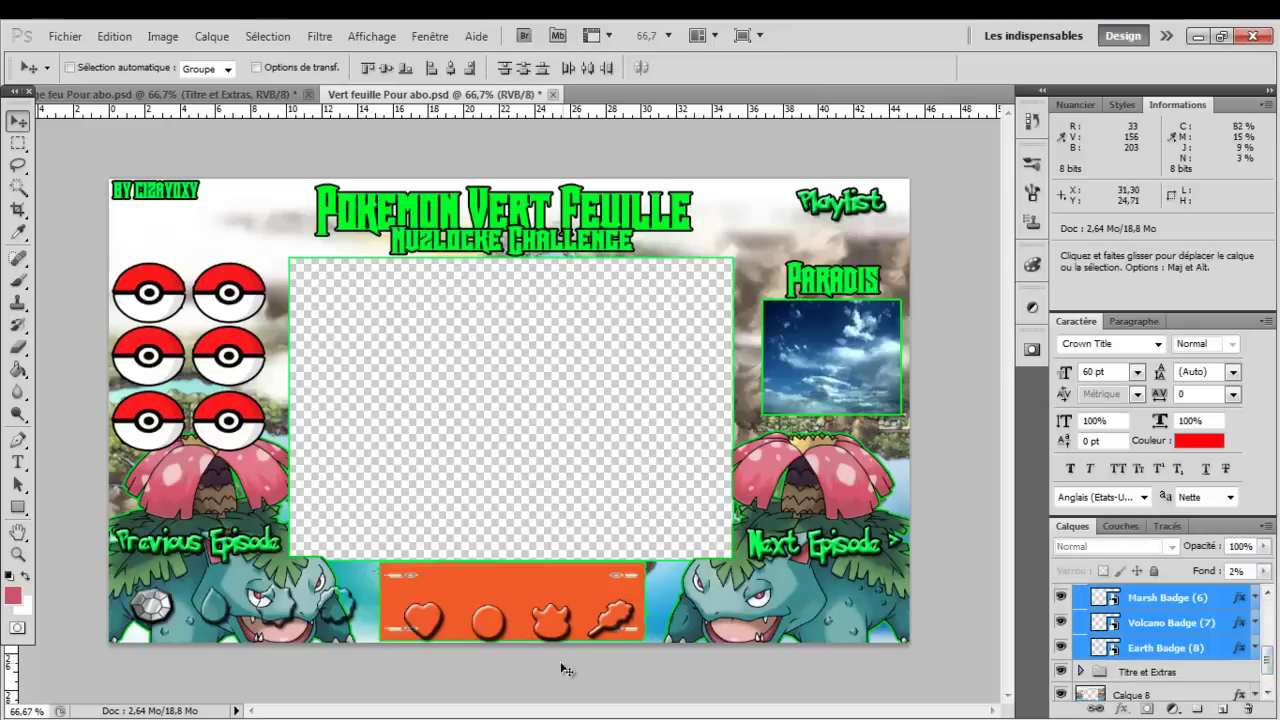
pyautogui.moveTo(521, 640); pyautogui.dragTo(1035, 614)
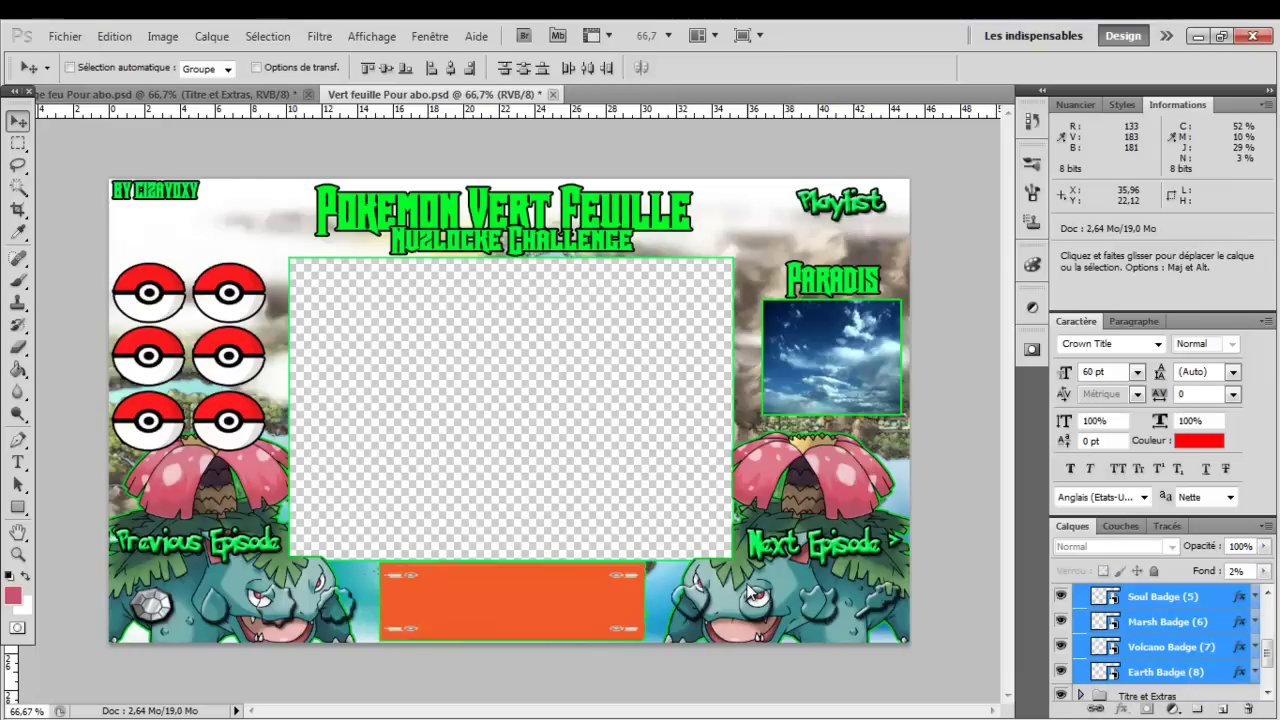
# Step: Look at the red Rouge Feu overlay document, then return to the green overlay and collapse its Badge layer group
pyautogui.click(257, 94)
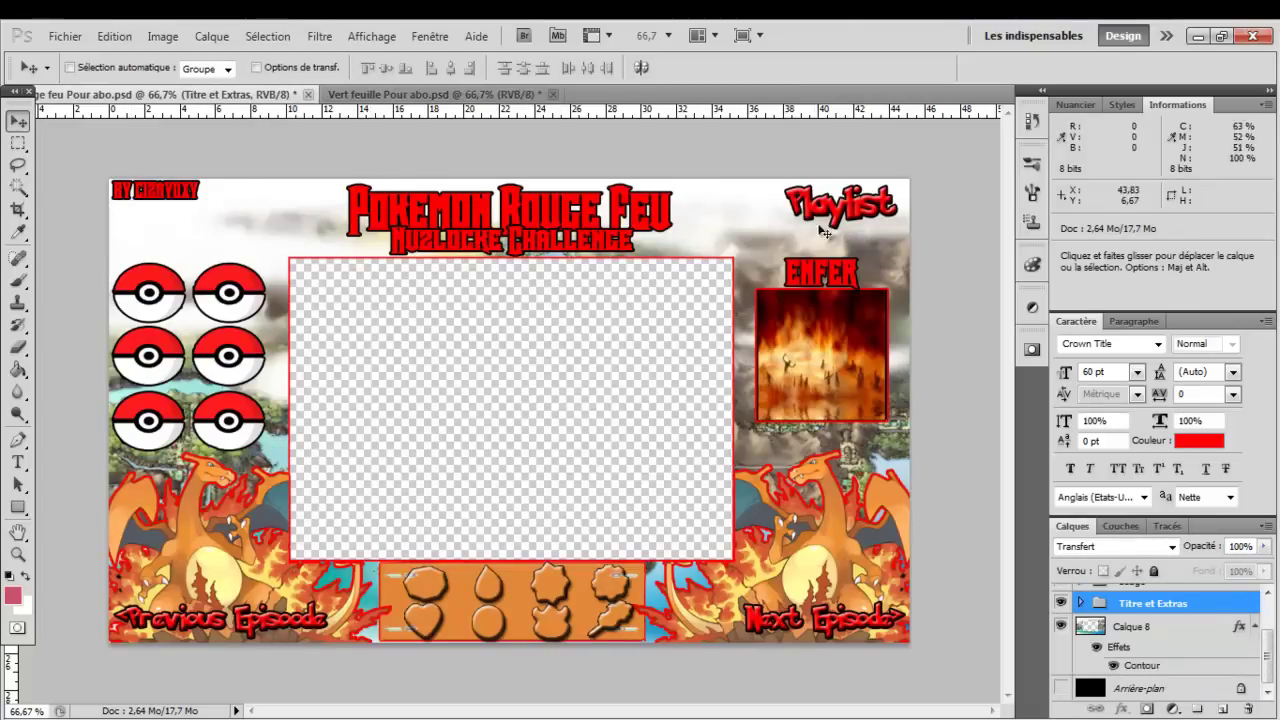
pyautogui.click(455, 96)
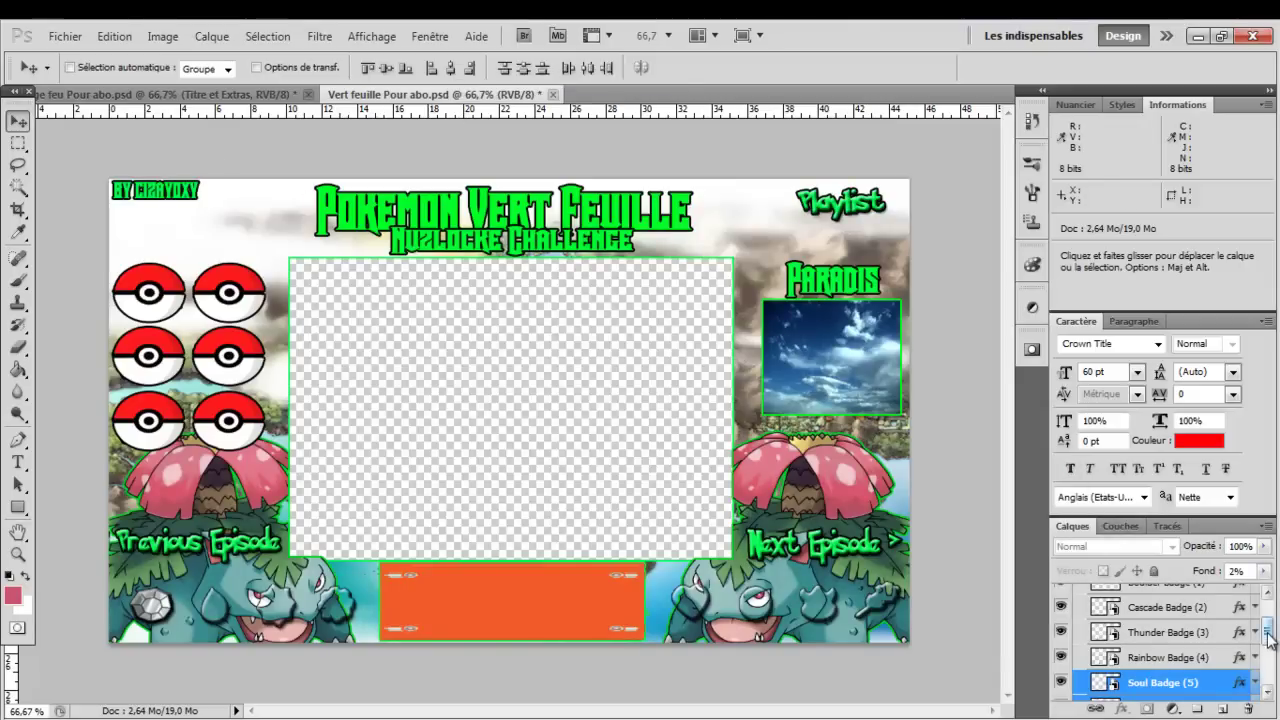
pyautogui.moveTo(1268, 632); pyautogui.dragTo(1268, 596)
pyautogui.click(1080, 612)
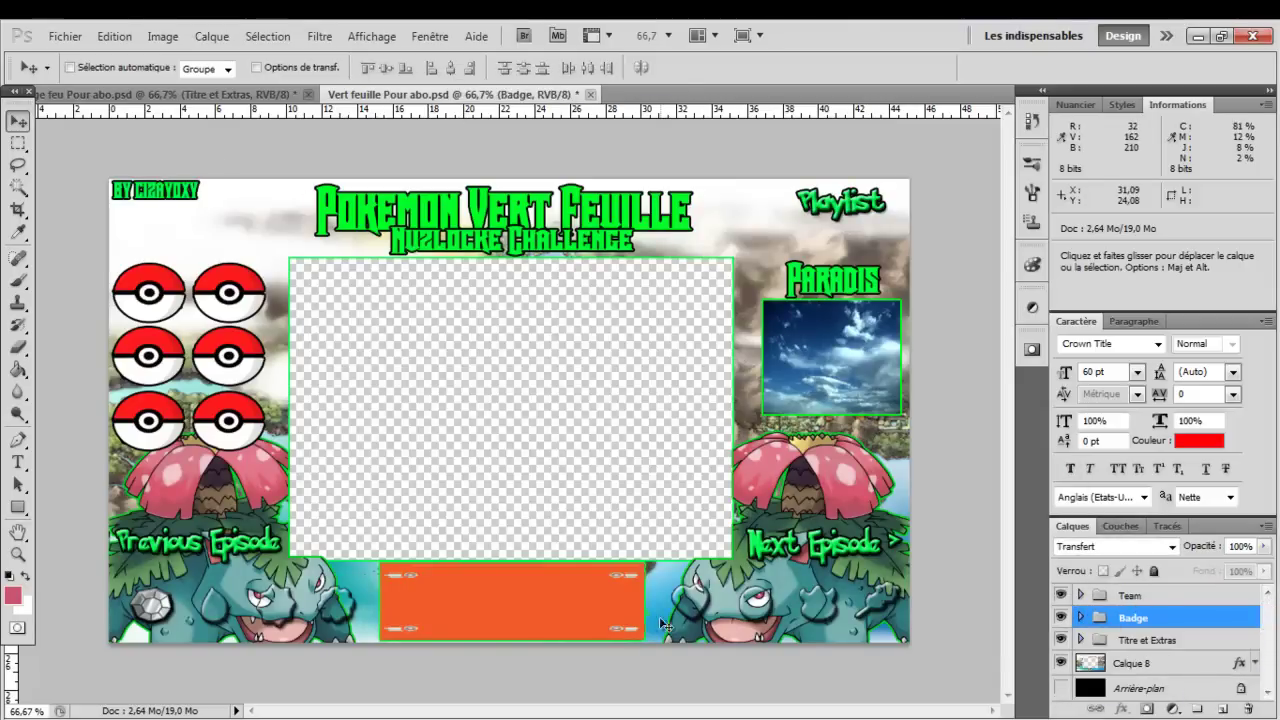
# Step: Select a rectangle about 13.5 by 2.8 cm around the left Venusaur's badges and try to fill it on the Badge group
pyautogui.click(18, 143)
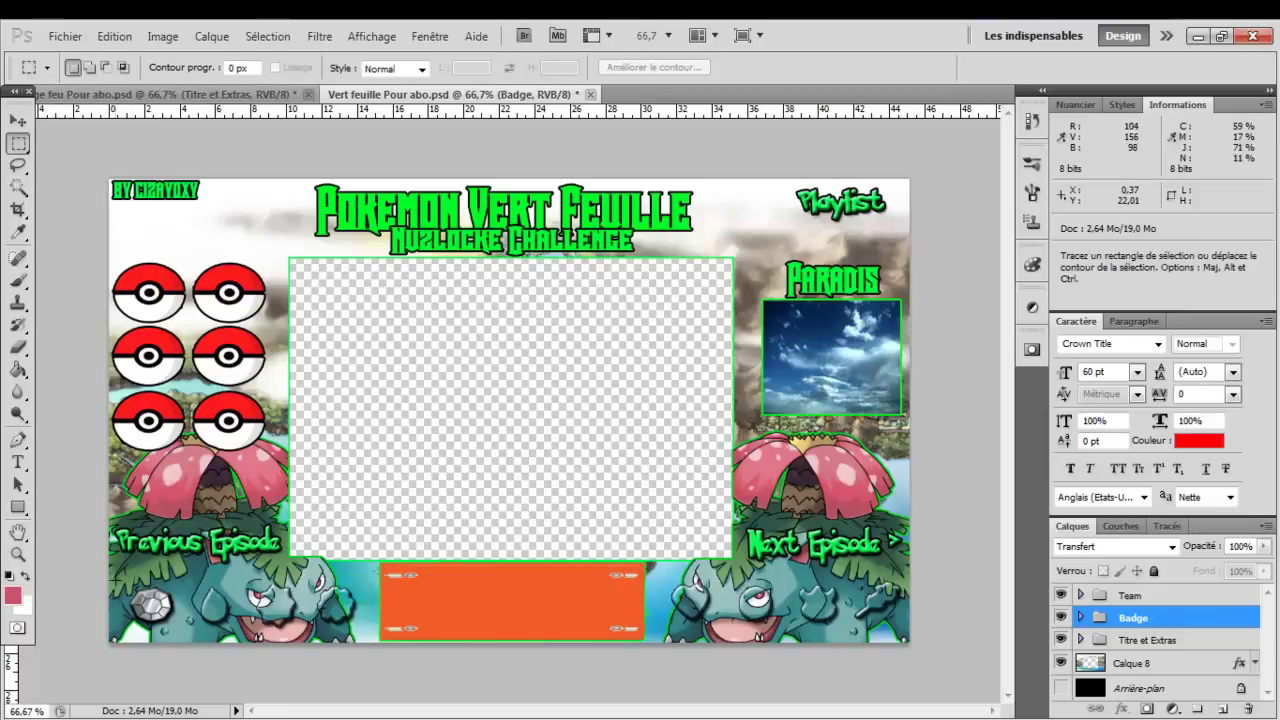
pyautogui.moveTo(128, 576); pyautogui.dragTo(336, 628)
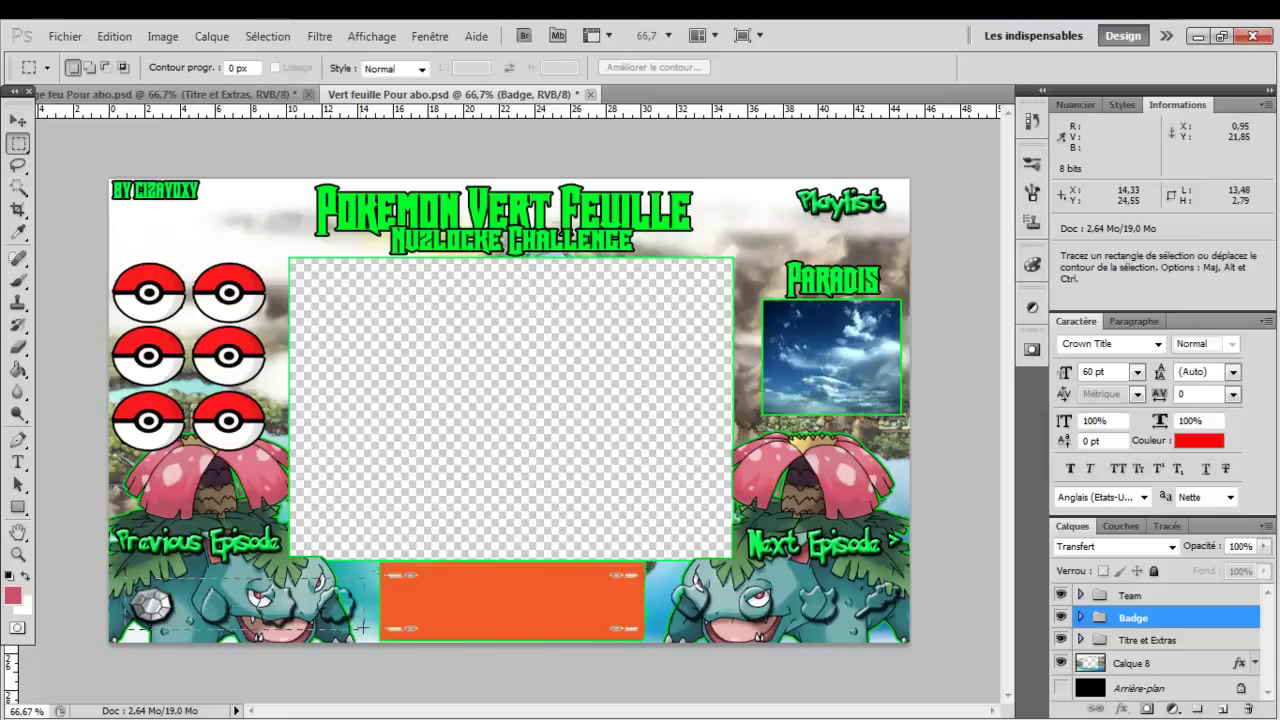
pyautogui.click(18, 370)
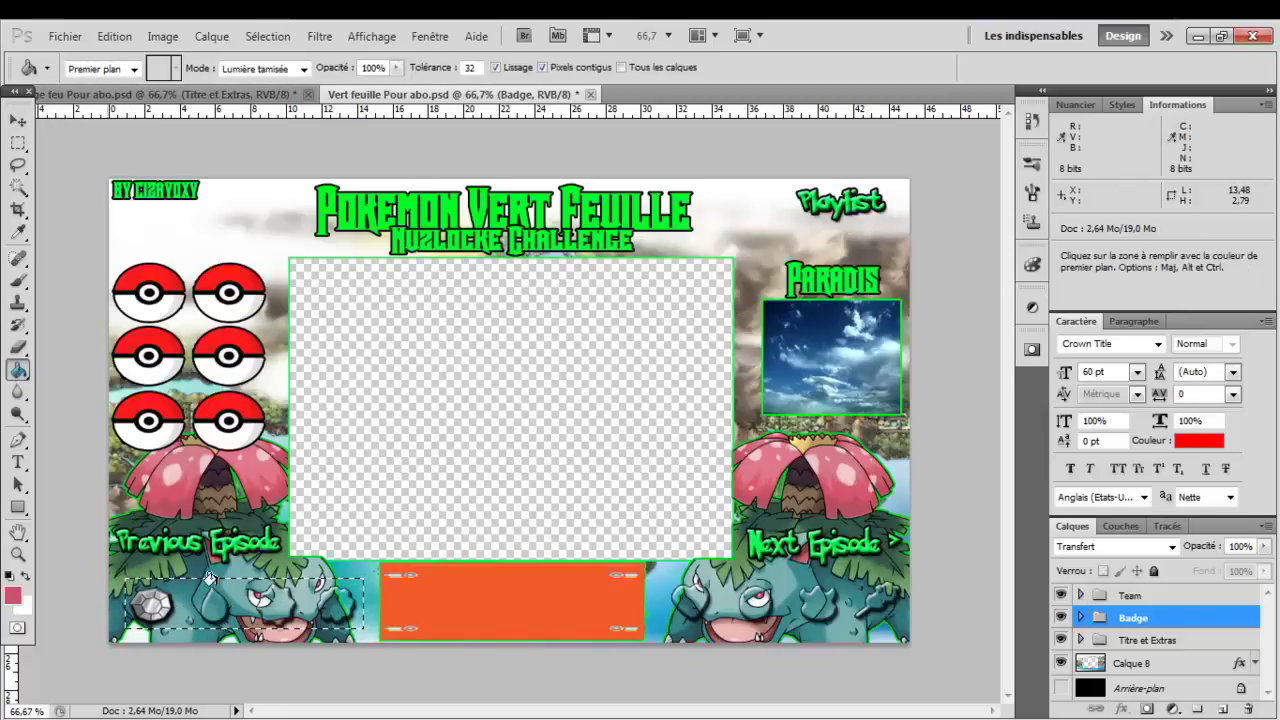
pyautogui.click(210, 578)
pyautogui.click(657, 314)
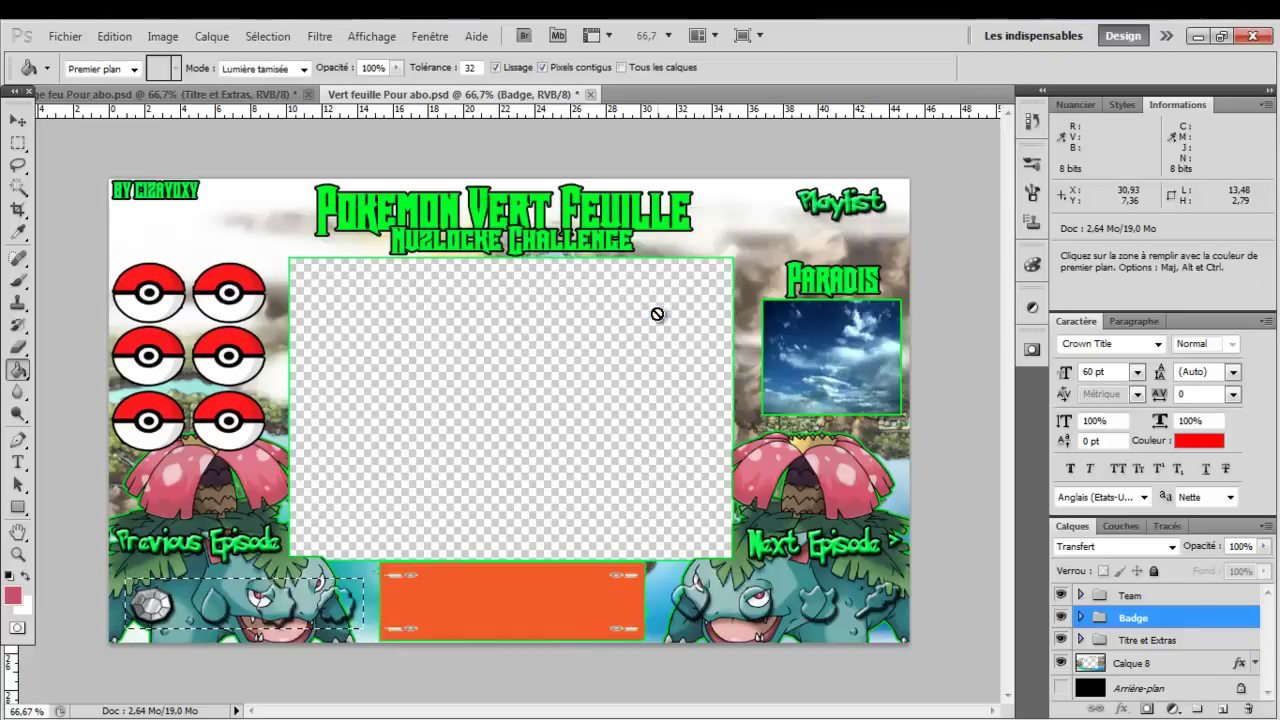
# Step: Select Calque 8 and the Brush, return to the Badge group and try to move the selected area
pyautogui.click(1133, 663)
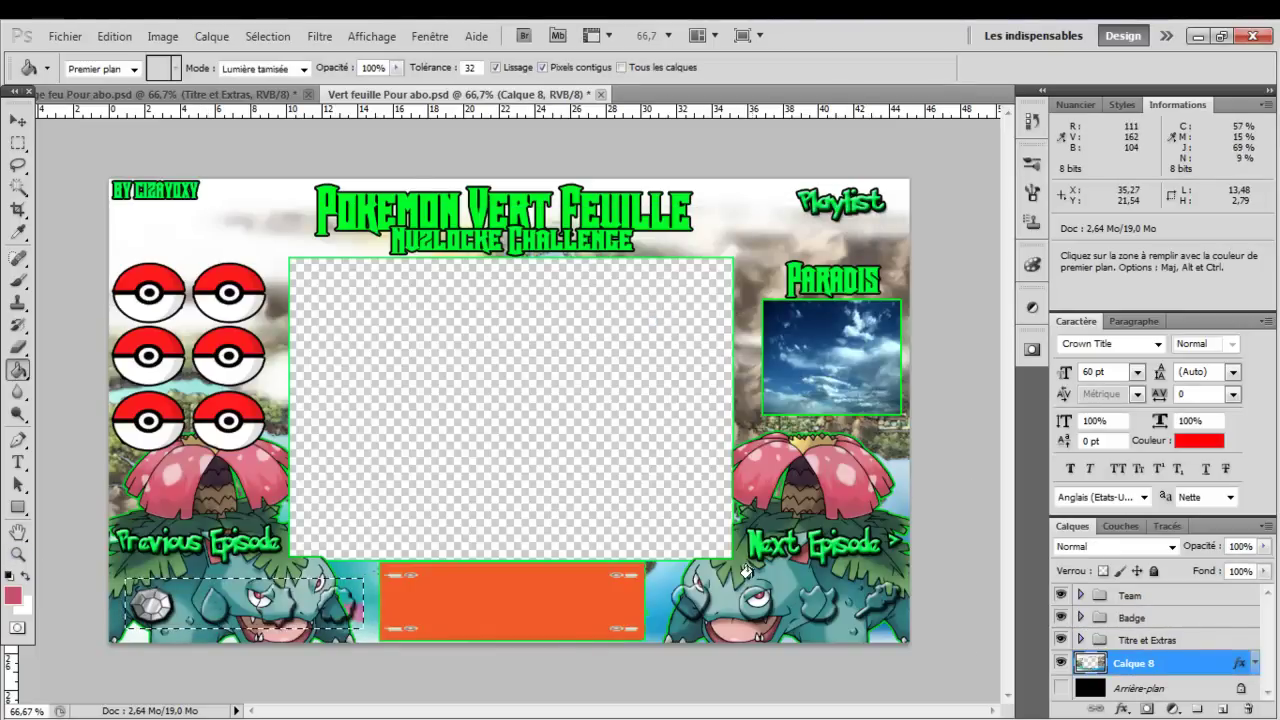
pyautogui.click(17, 280)
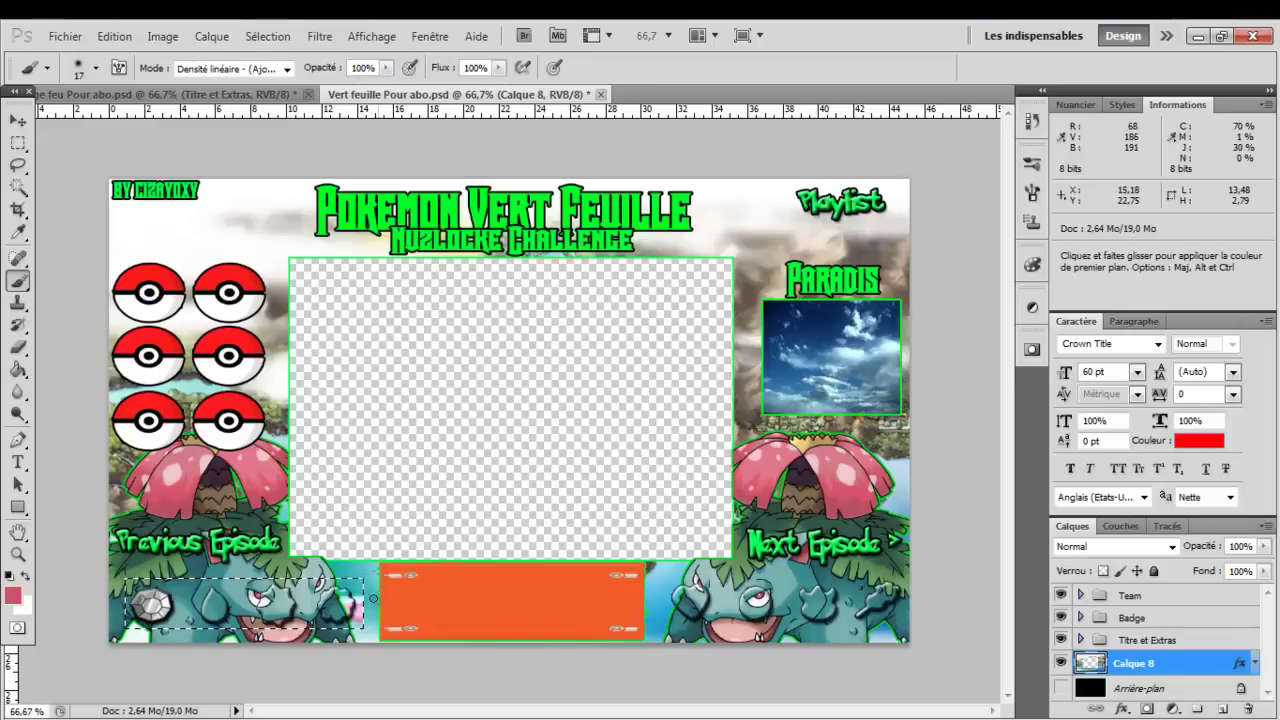
pyautogui.press('ctrl')
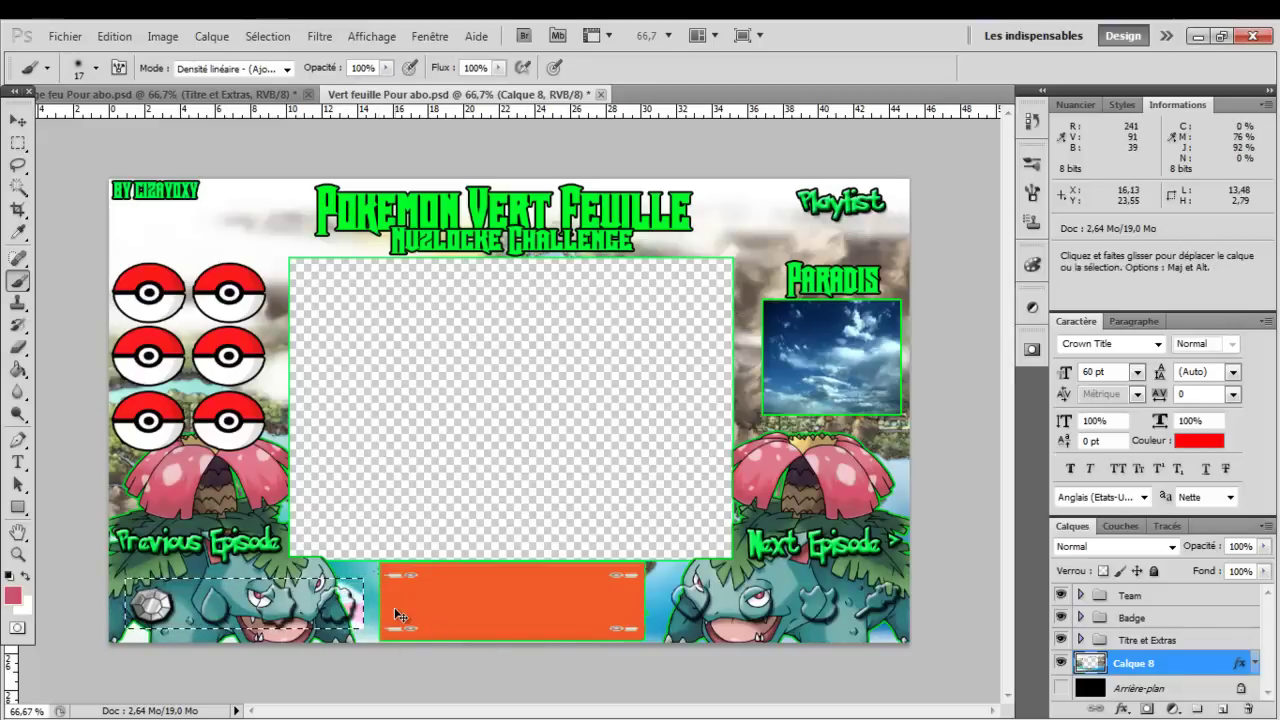
pyautogui.press('alt')
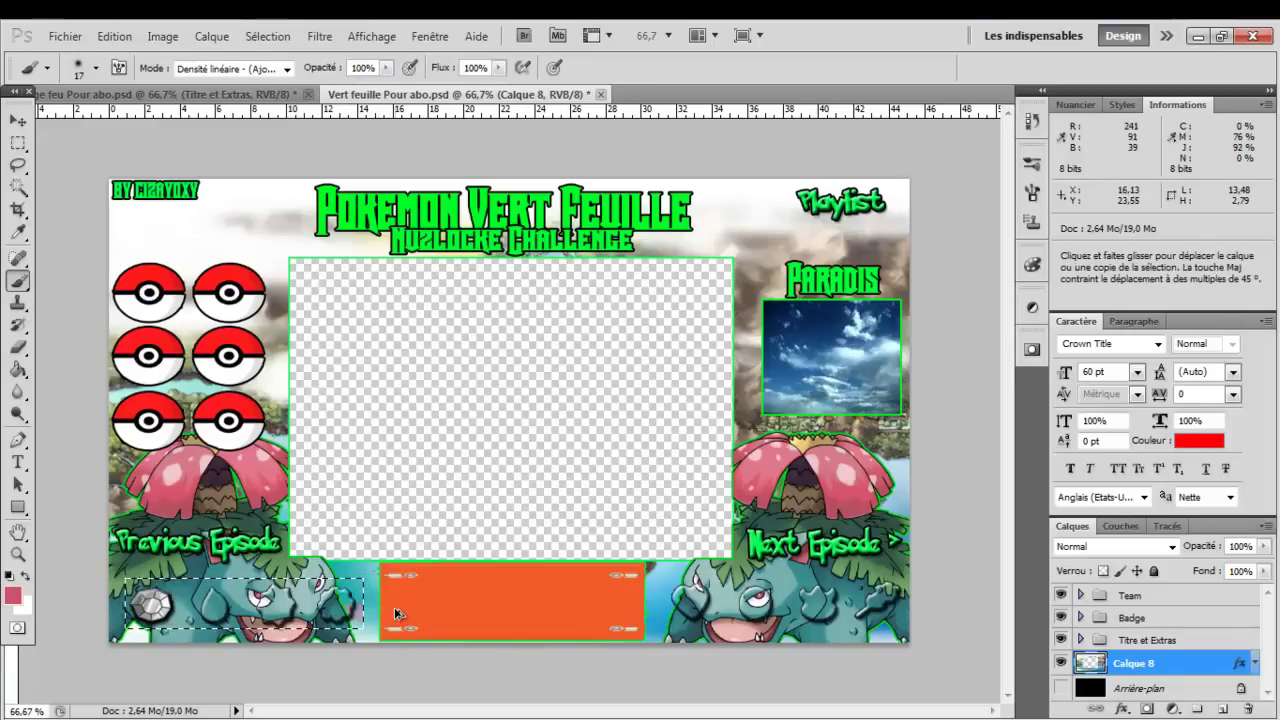
pyautogui.keyDown('ctrl'); pyautogui.click(890, 618); pyautogui.keyUp('ctrl')
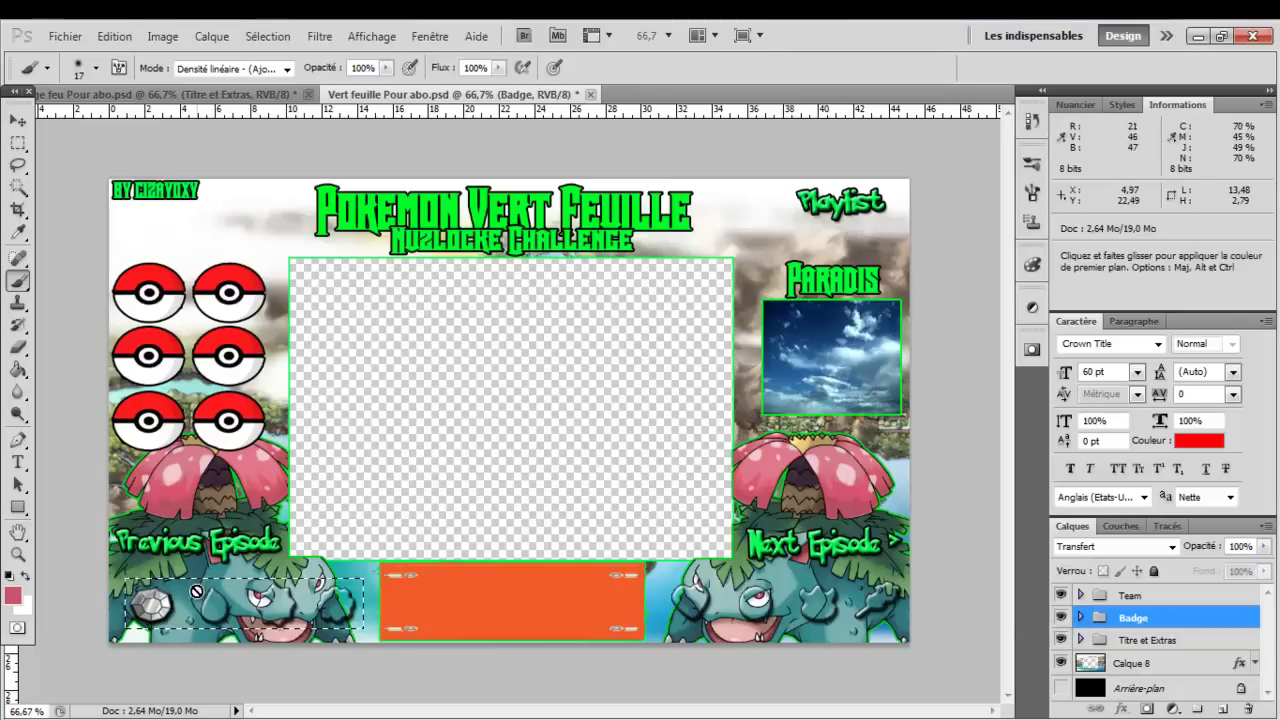
pyautogui.click(19, 122)
pyautogui.click(465, 603)
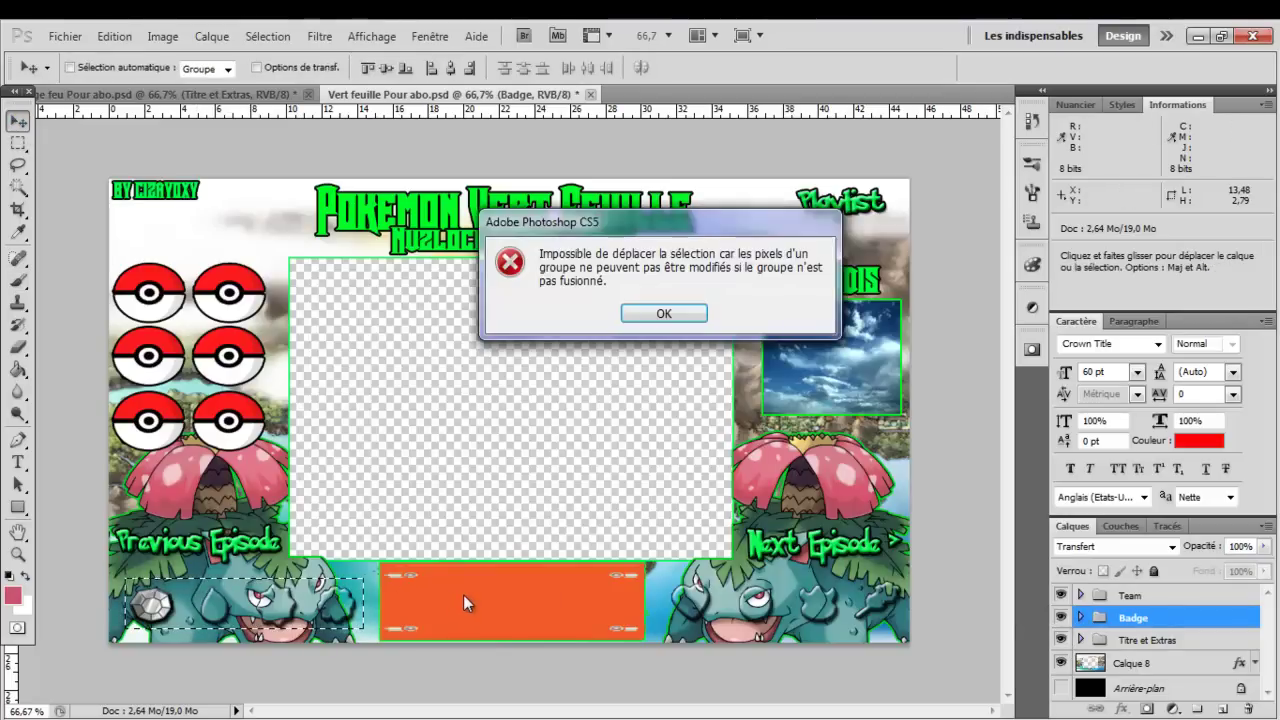
pyautogui.click(663, 314)
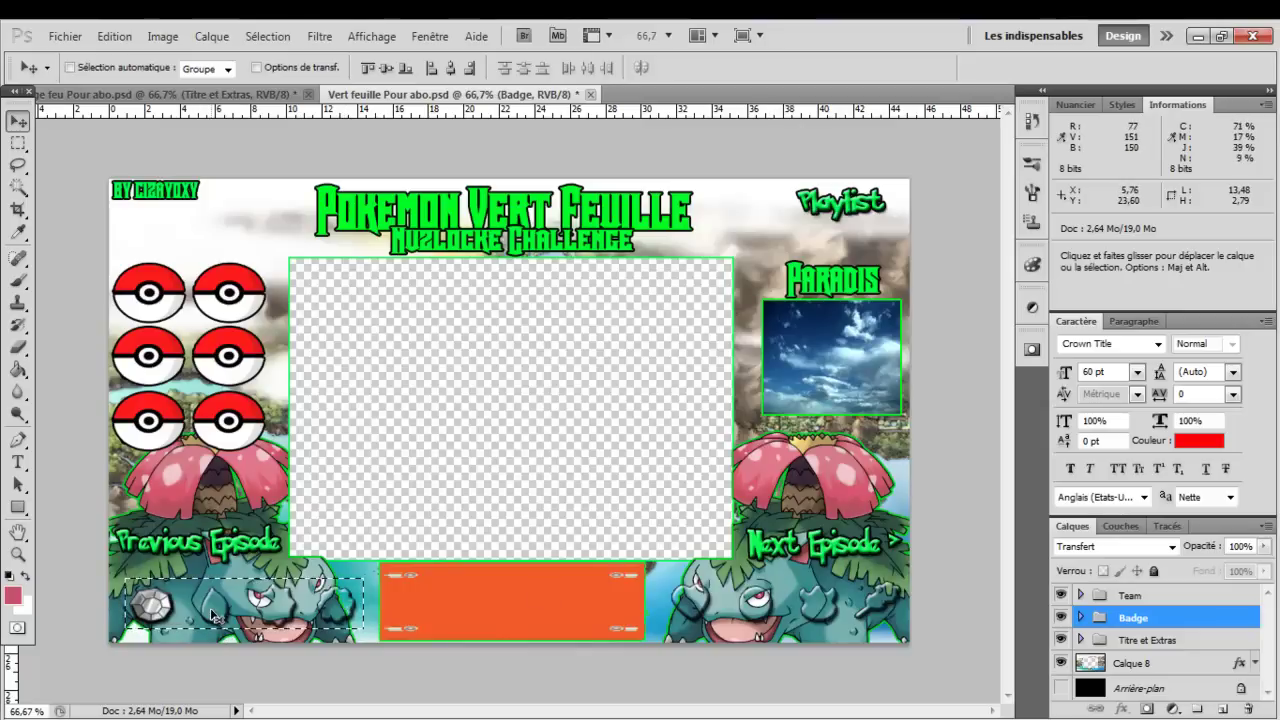
# Step: Try a fill opacity of 10% and 78% in Calque 8's layer style, restore 100% and cancel the dialog
pyautogui.click(1187, 673)
pyautogui.doubleClick(1204, 674)
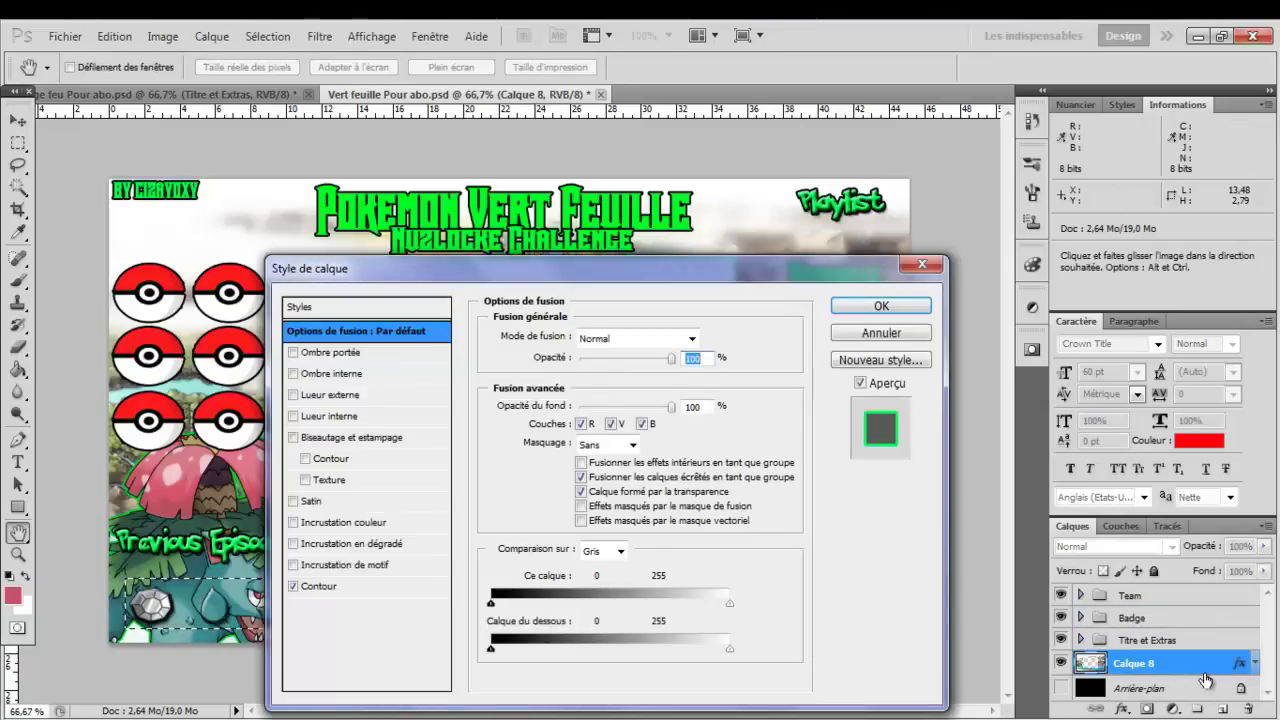
pyautogui.moveTo(629, 270); pyautogui.dragTo(362, 298)
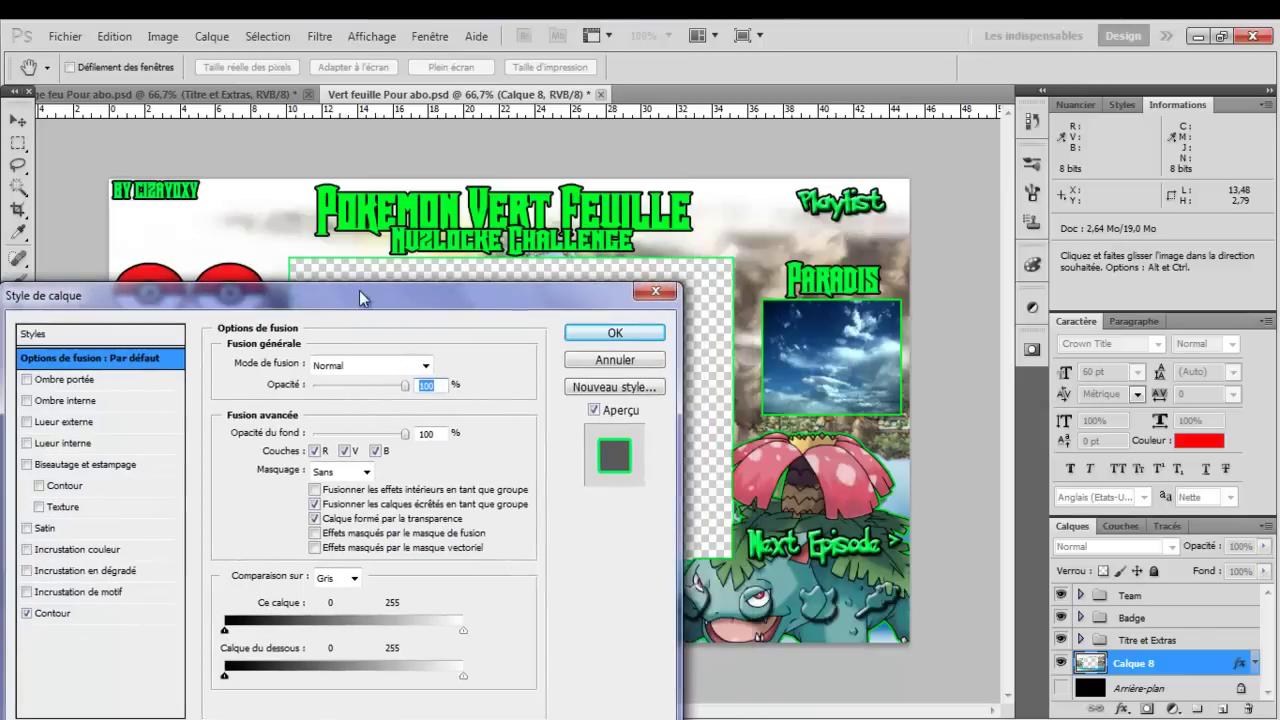
pyautogui.moveTo(397, 432); pyautogui.dragTo(322, 433)
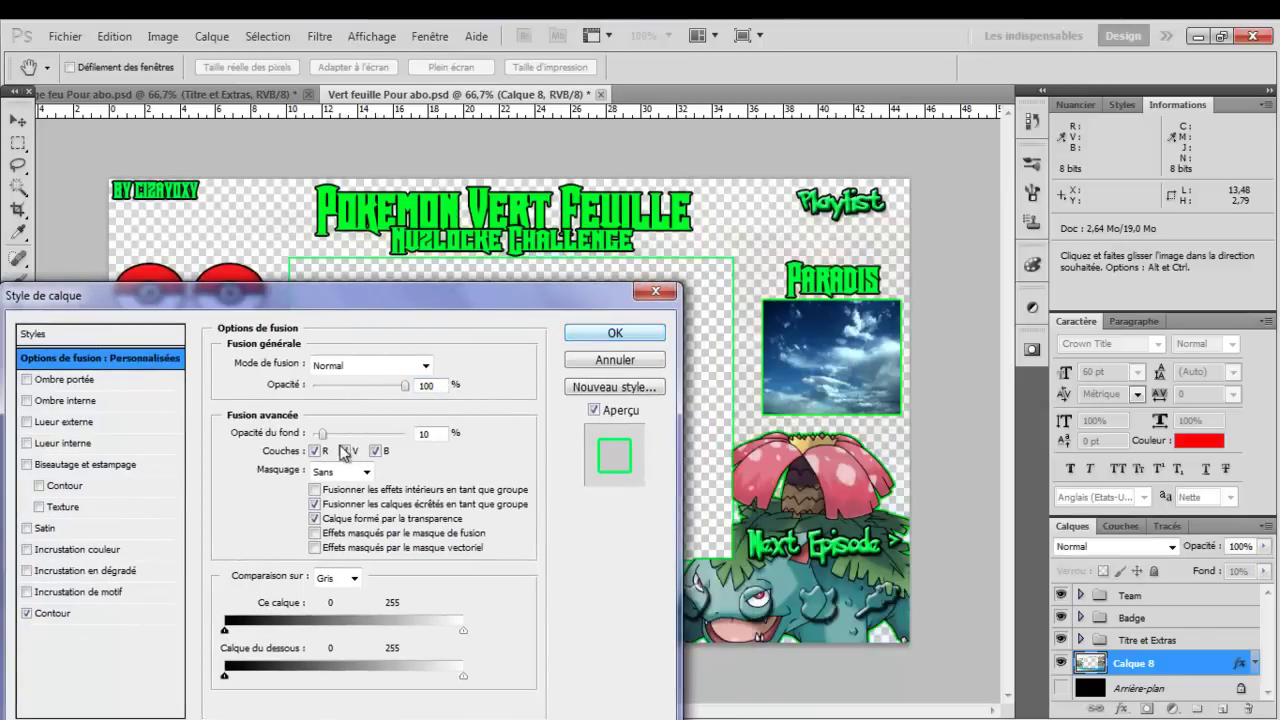
pyautogui.moveTo(323, 433); pyautogui.dragTo(388, 440)
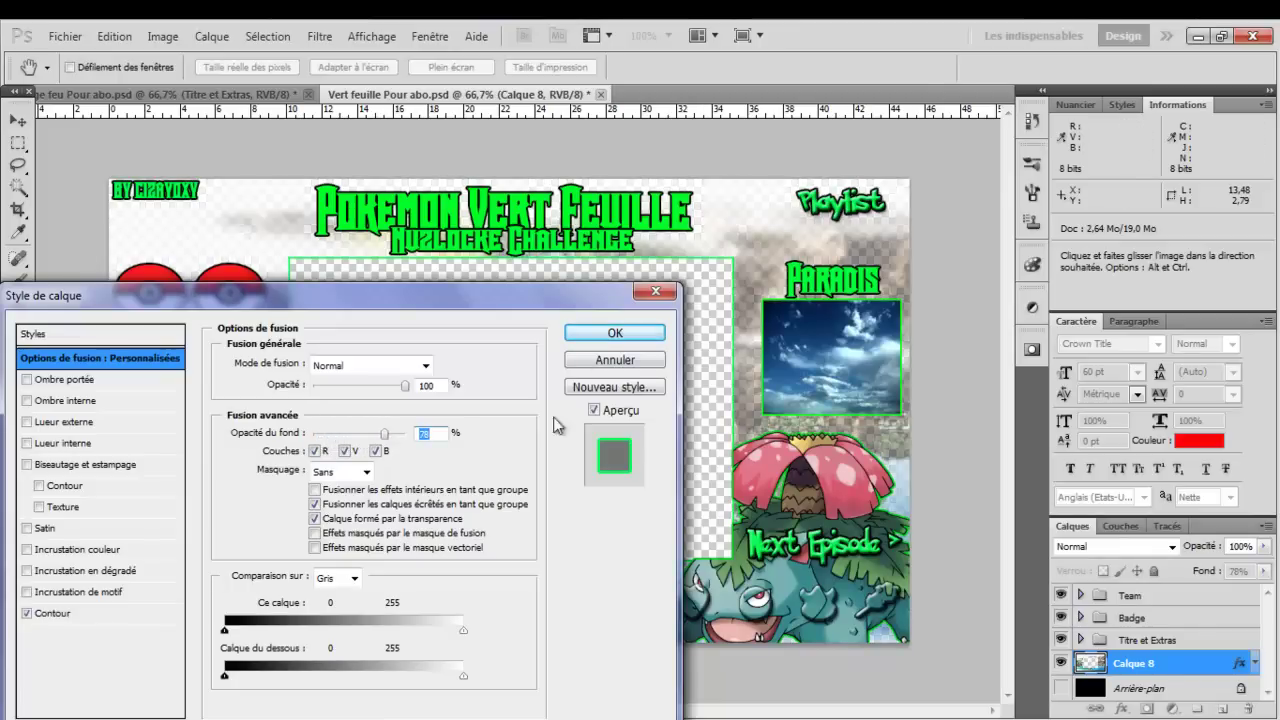
pyautogui.moveTo(395, 440); pyautogui.dragTo(415, 440)
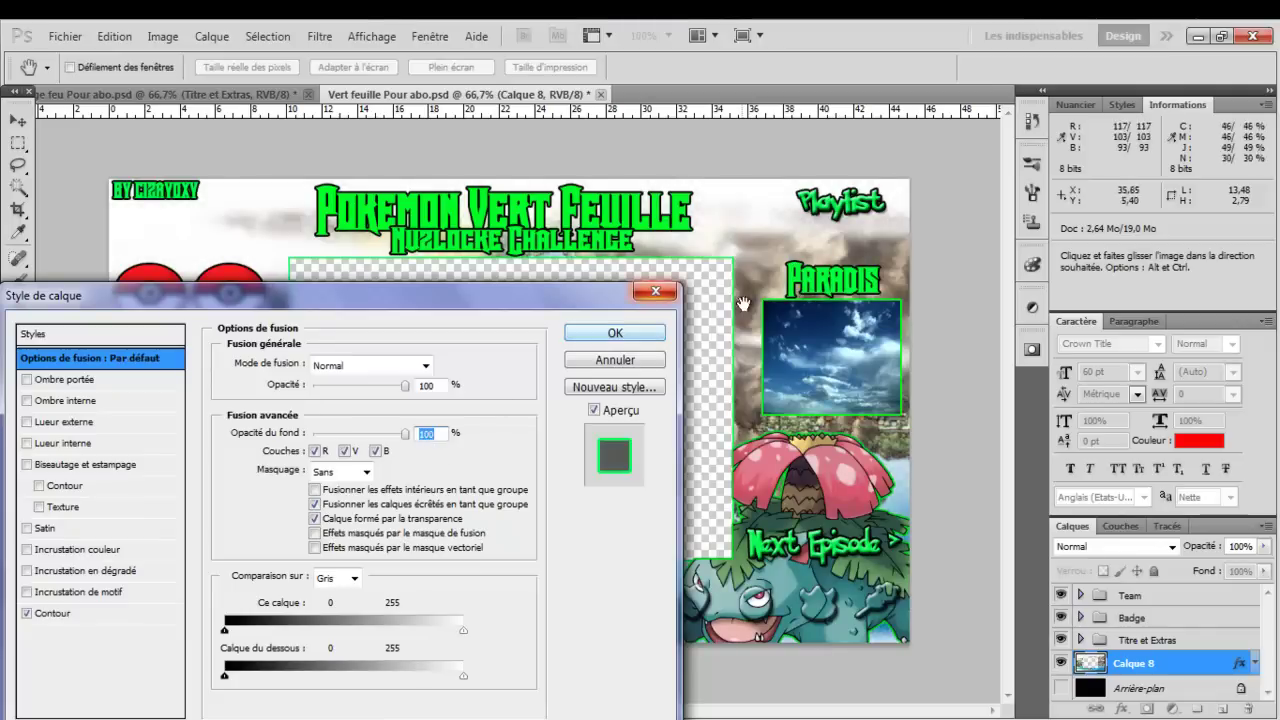
pyautogui.click(652, 297)
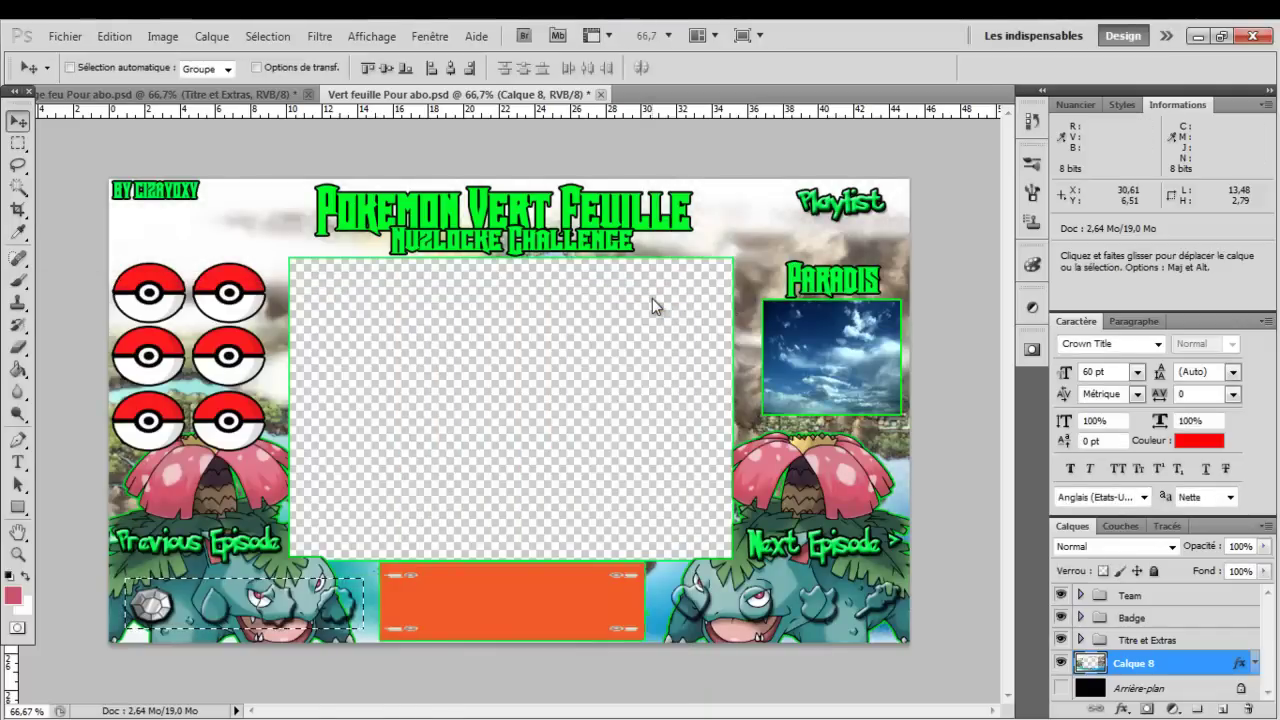
# Step: Undo the selection and the moves of the Soul, Marsh, Volcano and Earth badges, then bring up the Rouge Feu document
pyautogui.press('alt')
pyautogui.hotkey('ctrl', 'alt', 'z')
pyautogui.hotkey('ctrl', 'alt', 'z')
pyautogui.hotkey('ctrl', 'alt', 'z')
pyautogui.hotkey('ctrl', 'alt', 'z')
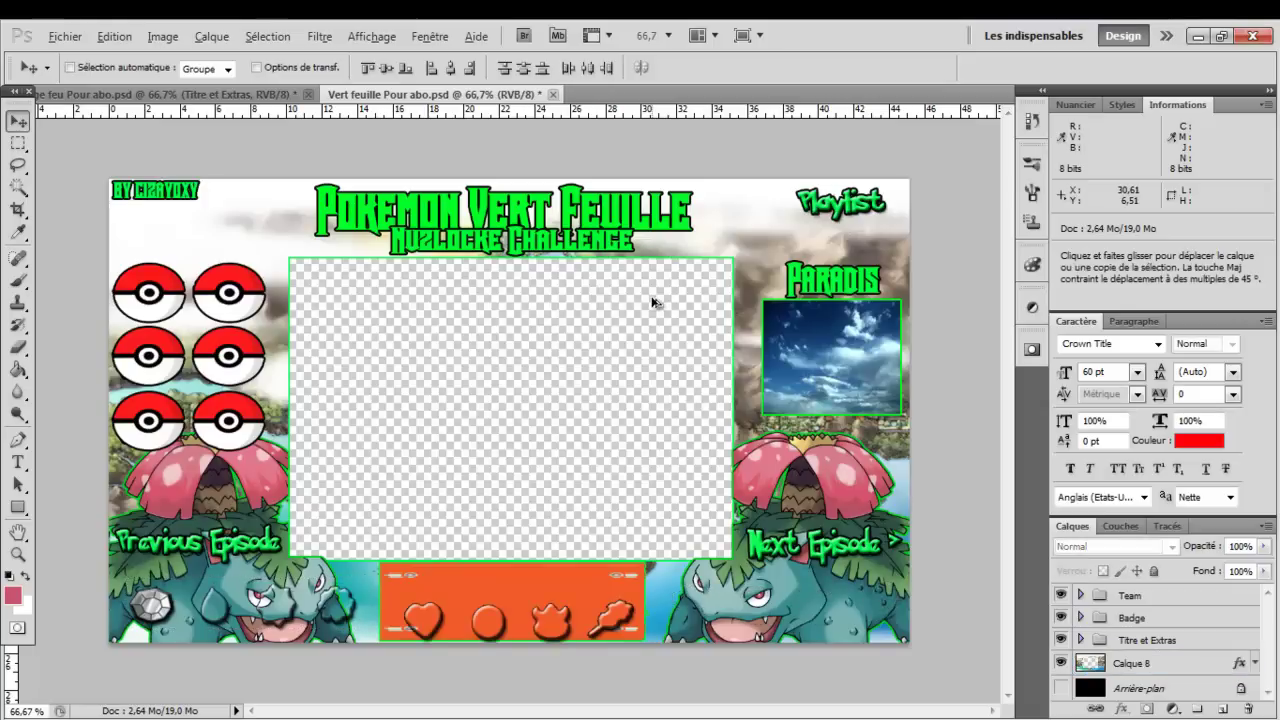
pyautogui.click(262, 95)
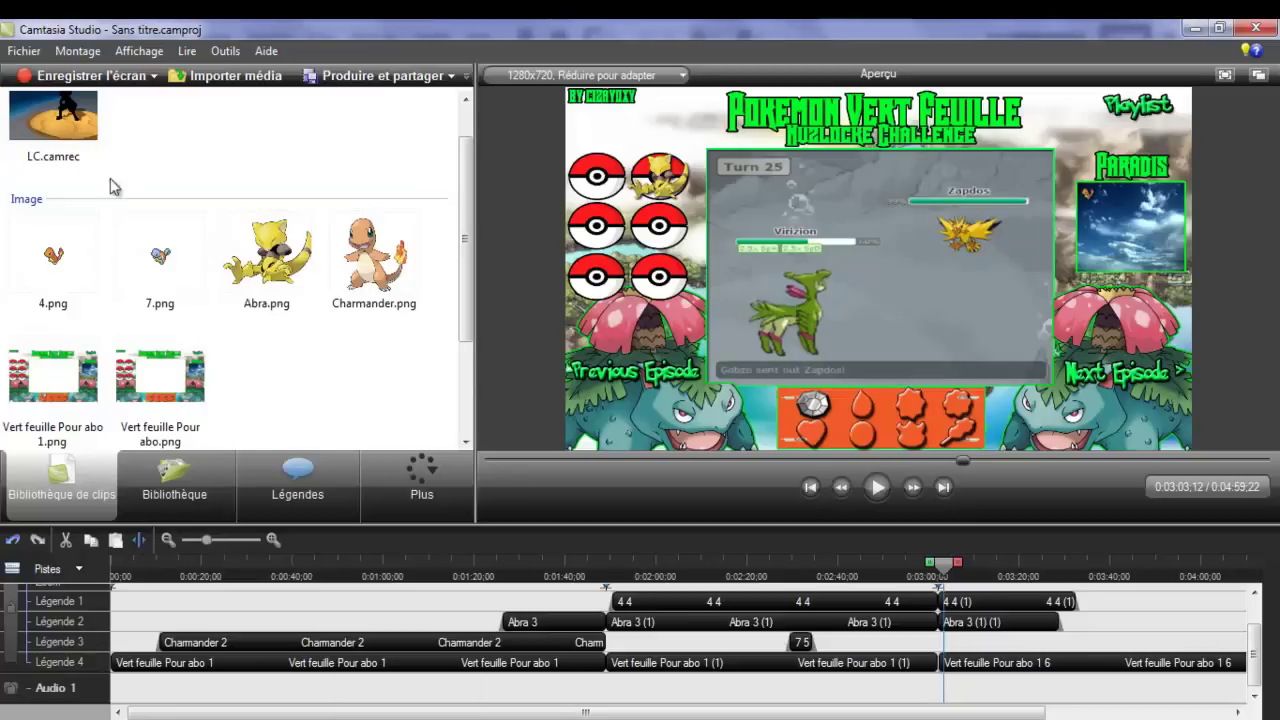
# Step: Switch to Firefox, open the YouTube channel page and go to its video manager
pyautogui.moveTo(431, 719)
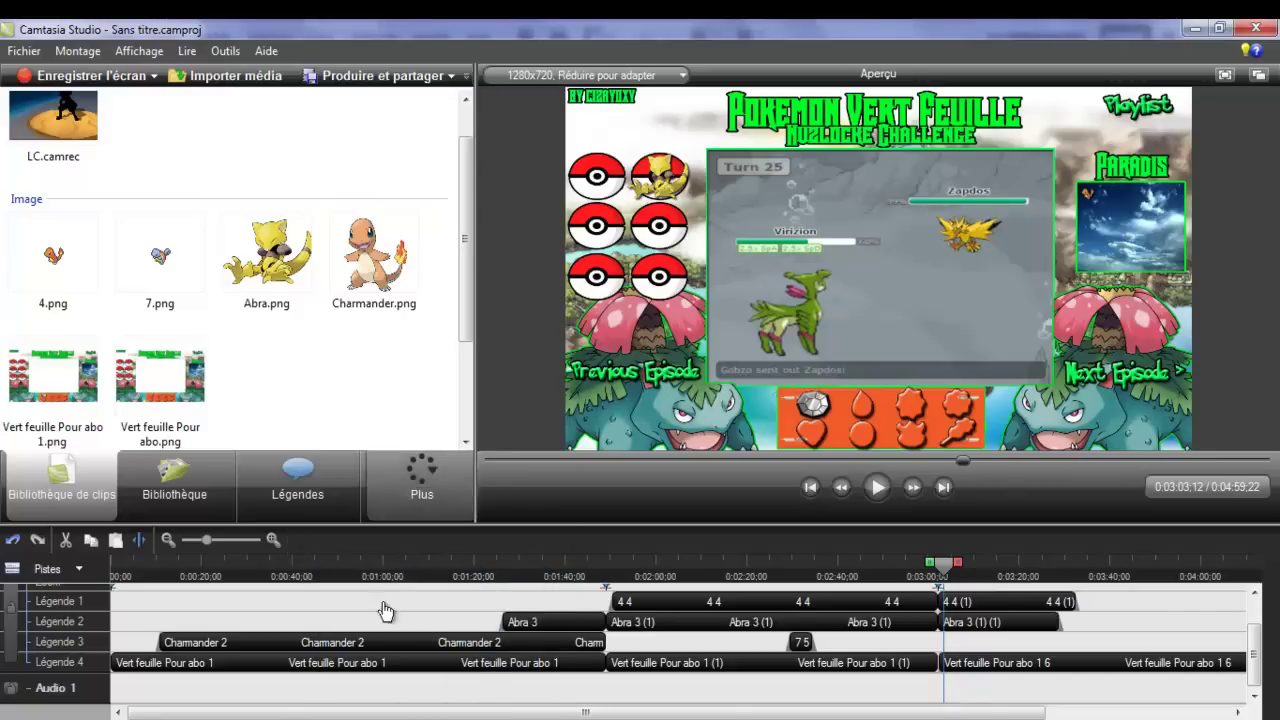
pyautogui.click(140, 715)
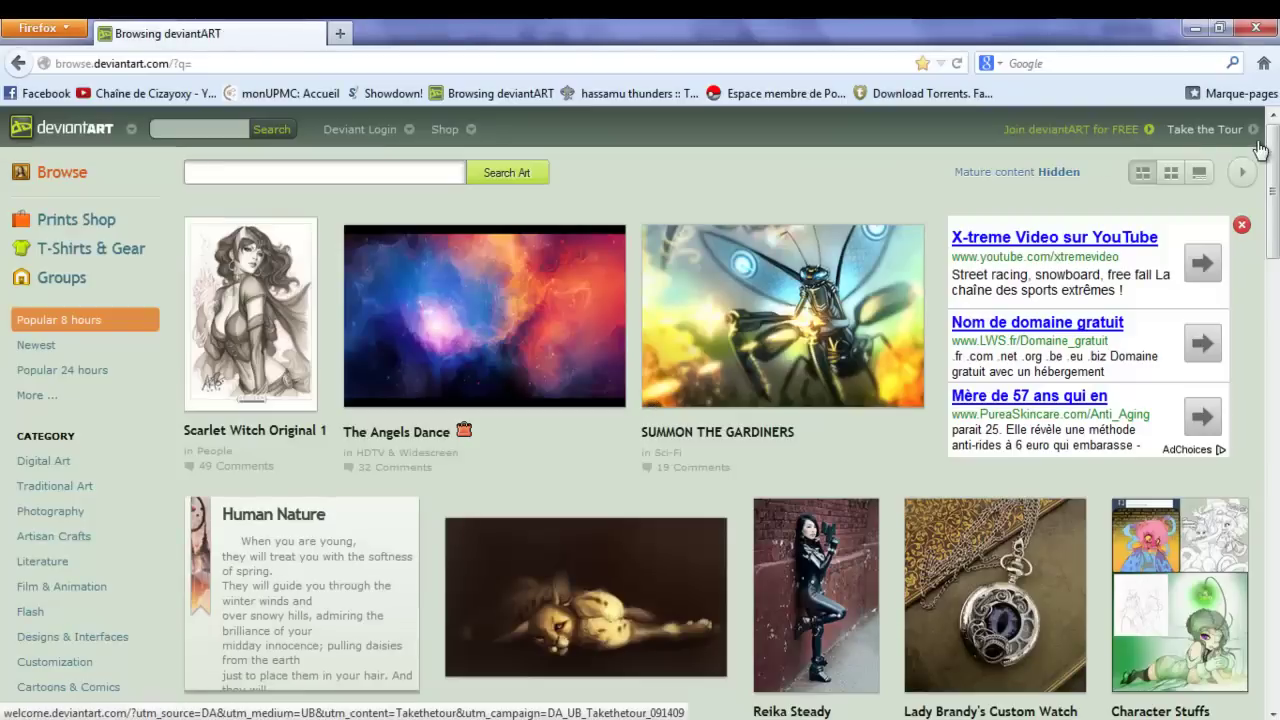
pyautogui.click(190, 93)
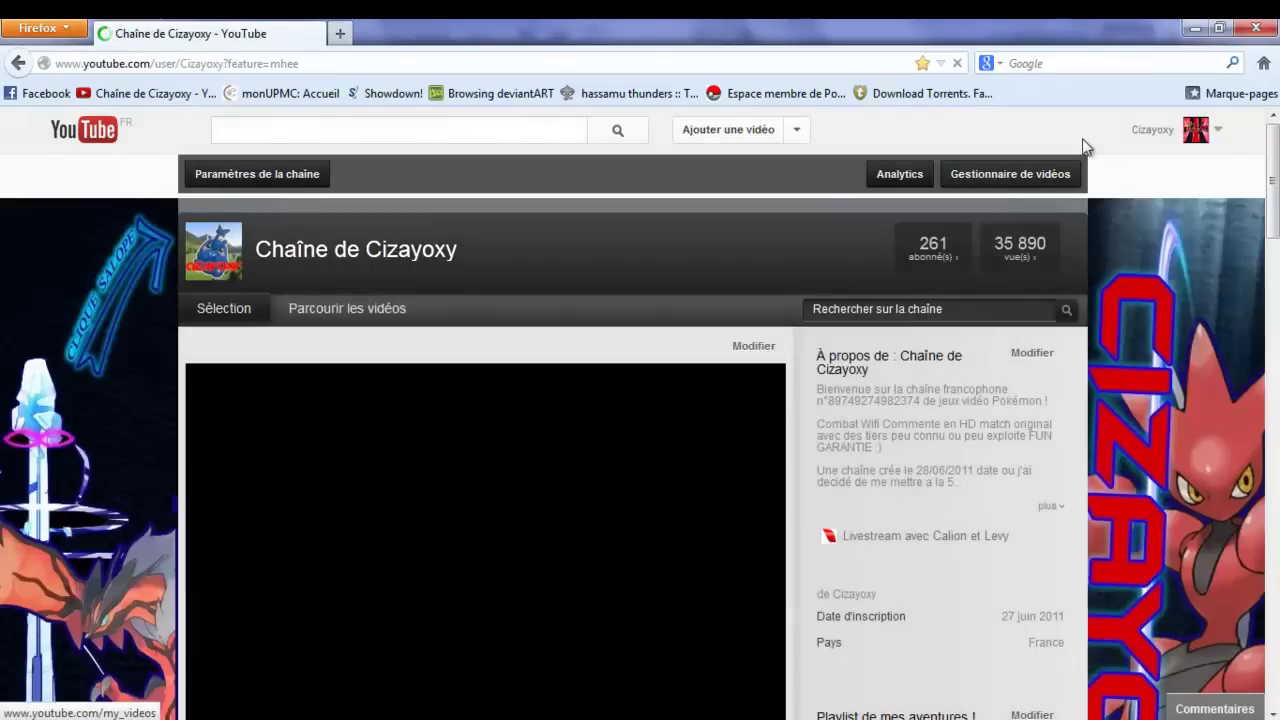
pyautogui.click(1196, 130)
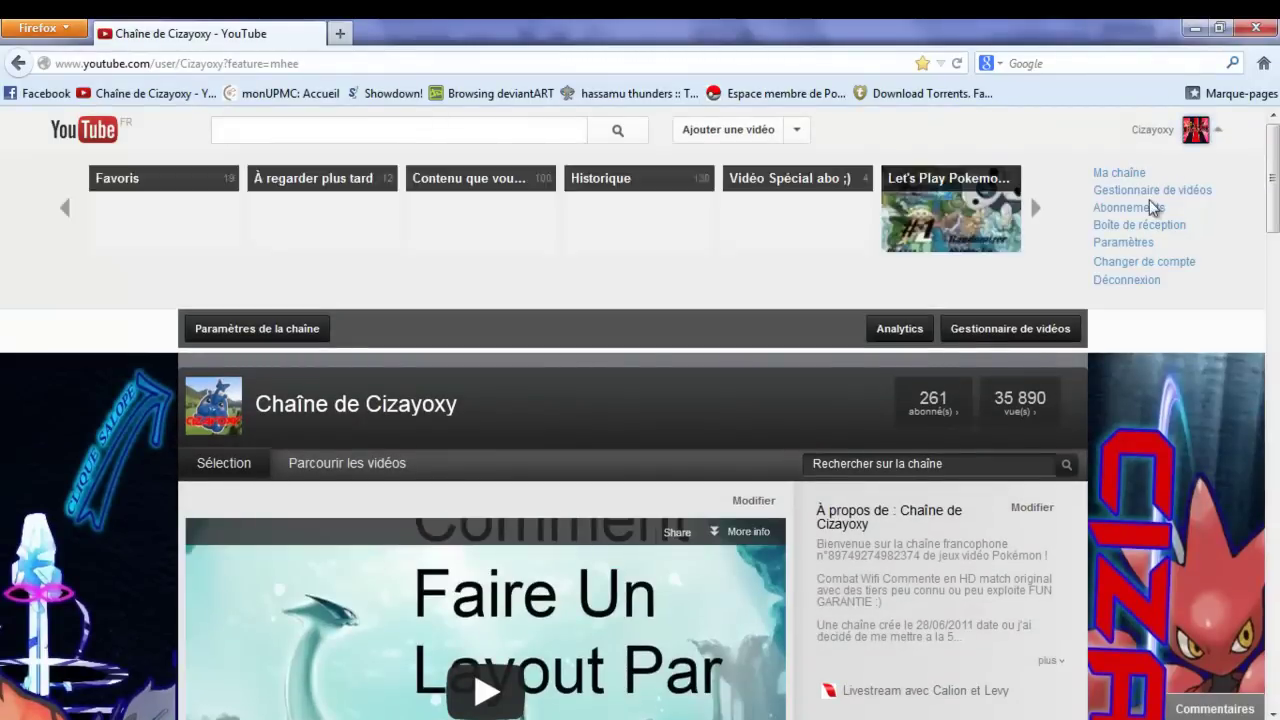
pyautogui.click(1147, 197)
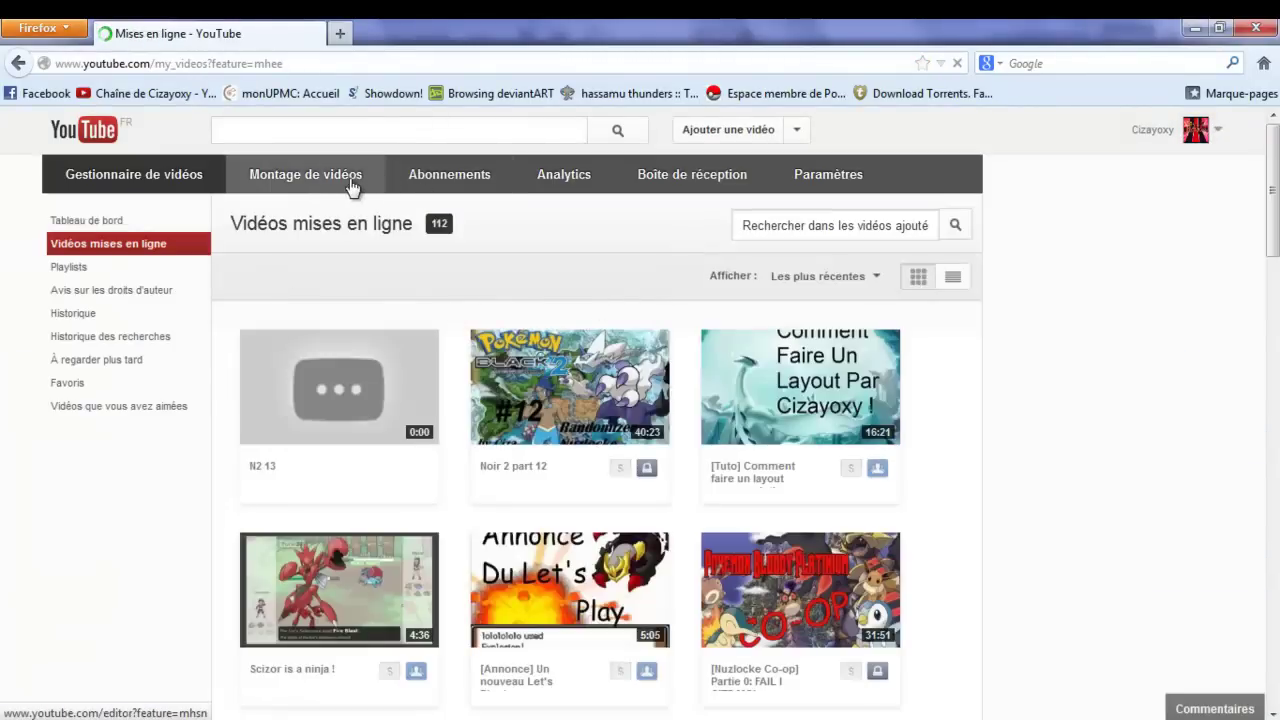
# Step: Open the uploaded video "Scizor is a ninja !" for editing and return to its editing page
pyautogui.moveTo(515, 375)
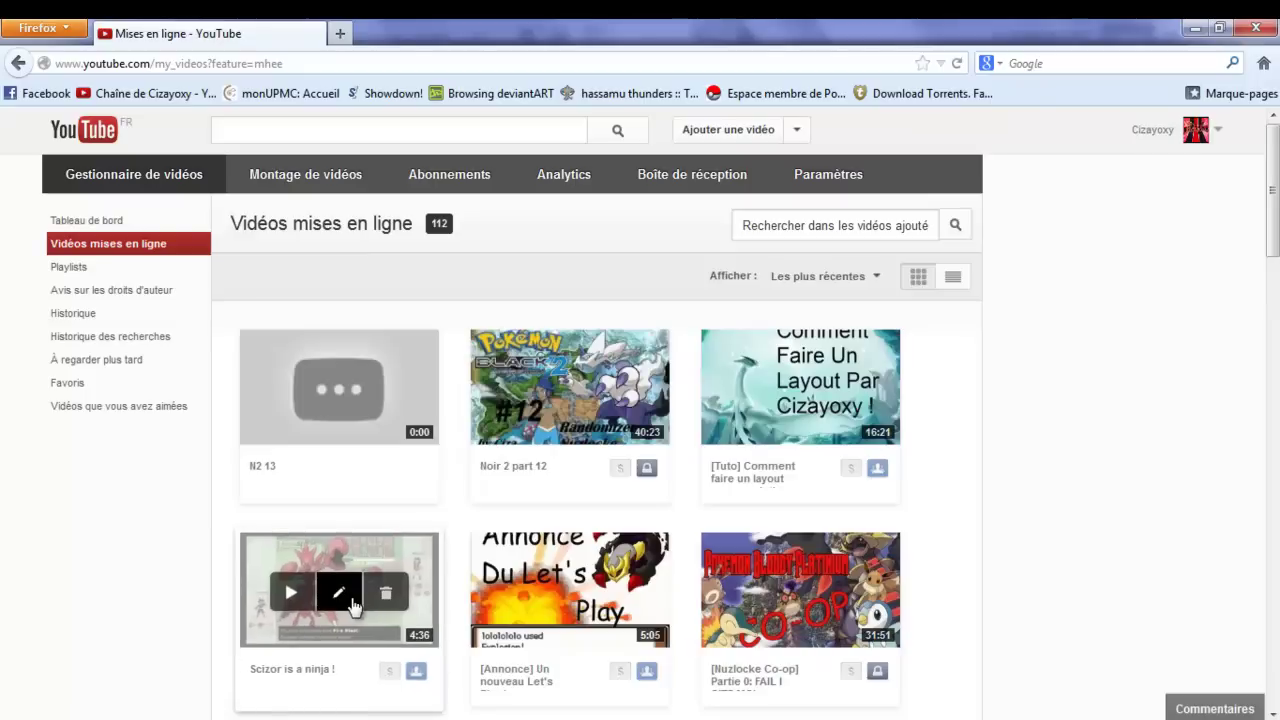
pyautogui.click(340, 594)
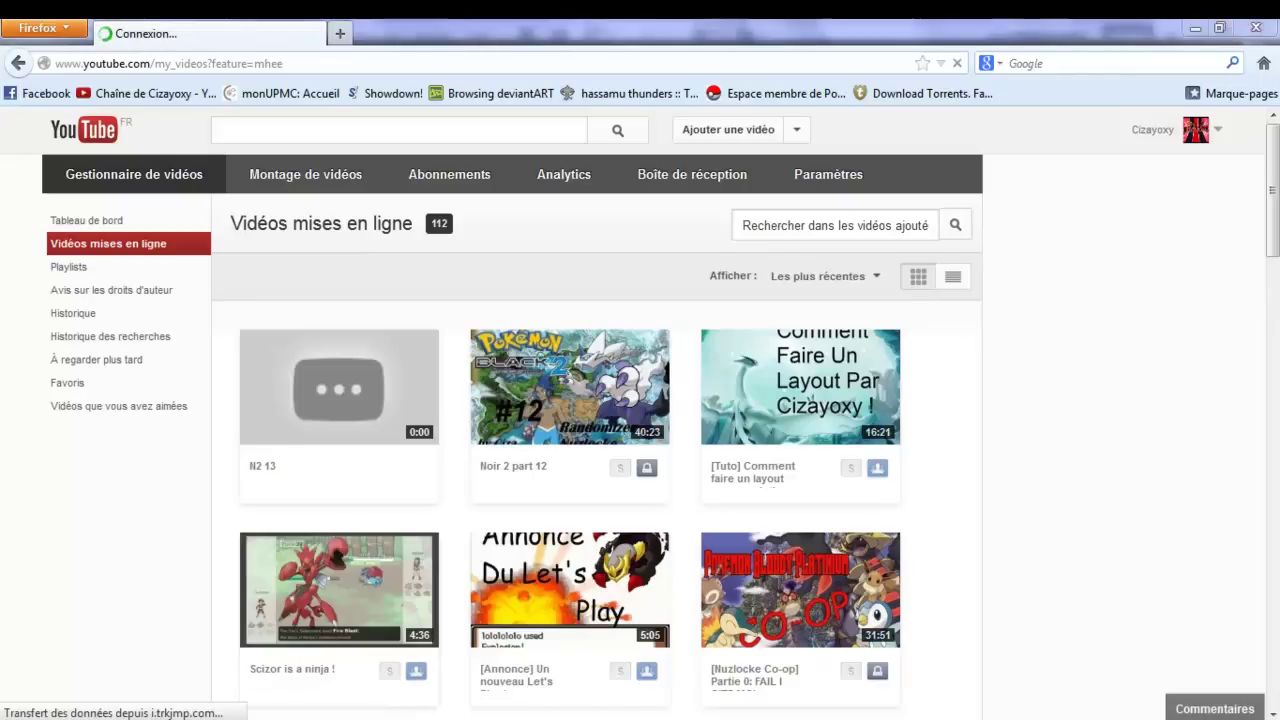
pyautogui.click(1175, 716)
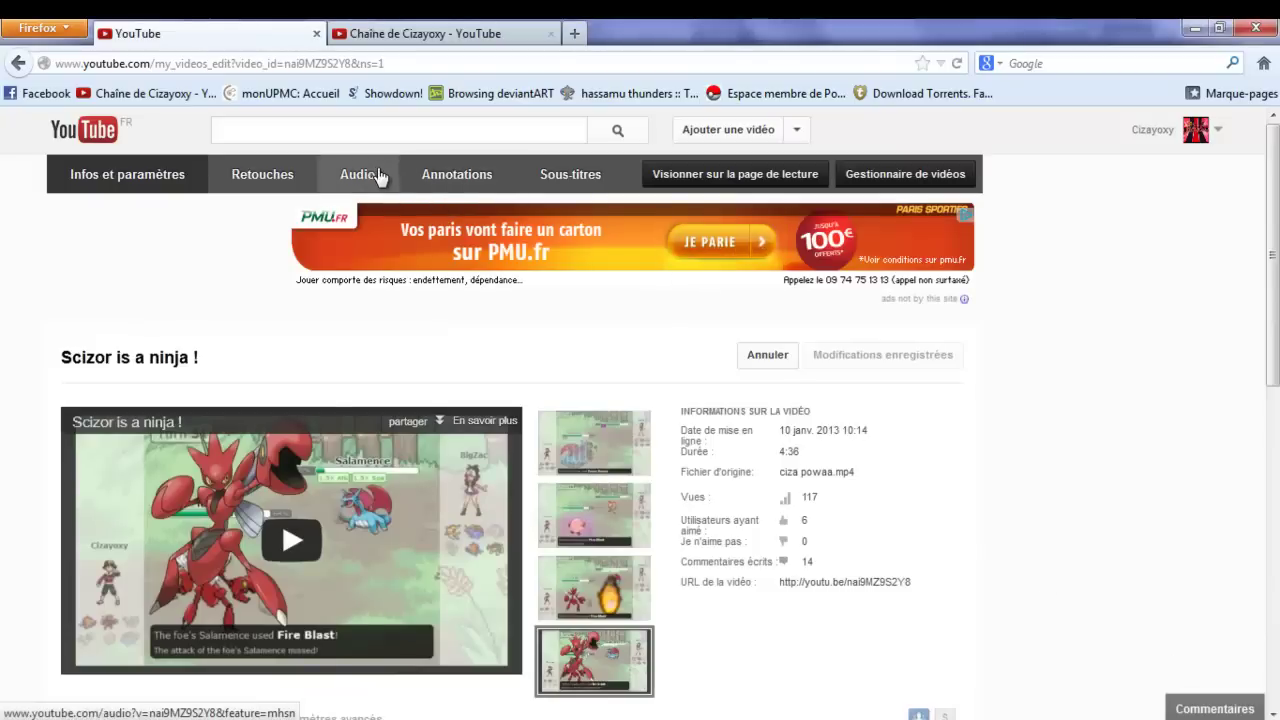
# Step: Add an Effet de projecteur annotation to the "Scizor is a ninja !" video and enable its link option
pyautogui.click(452, 184)
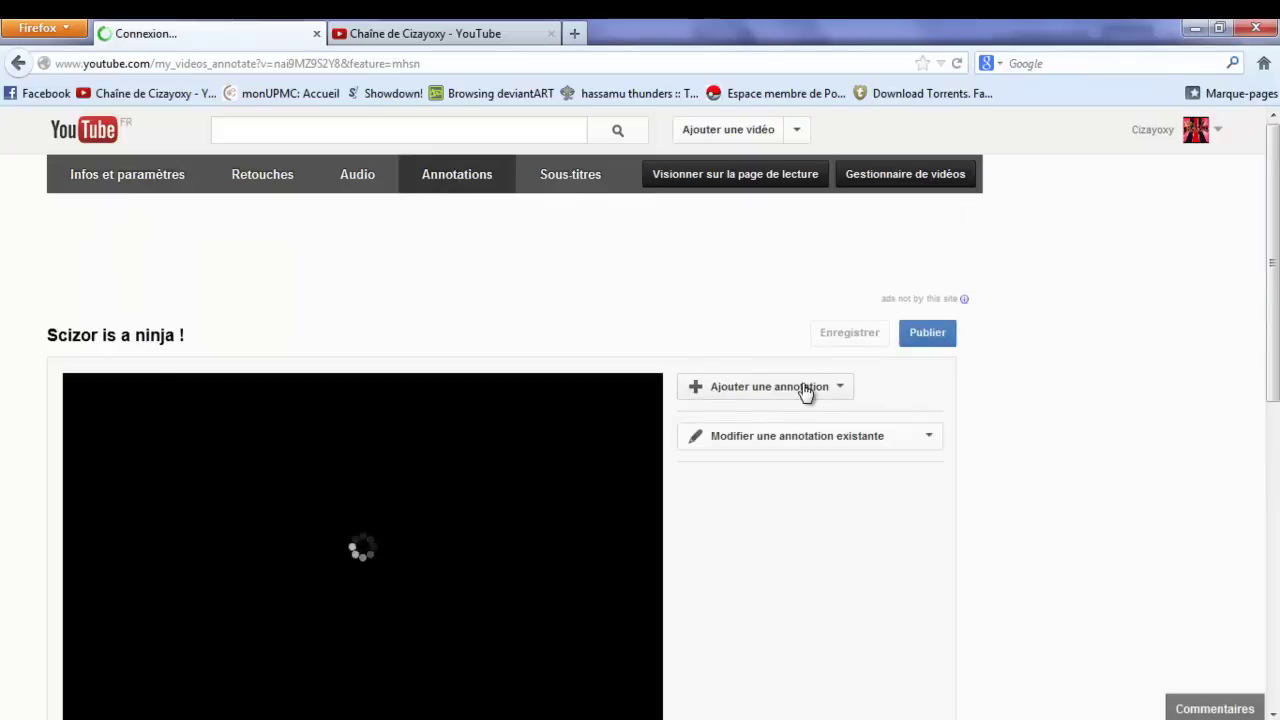
pyautogui.click(810, 390)
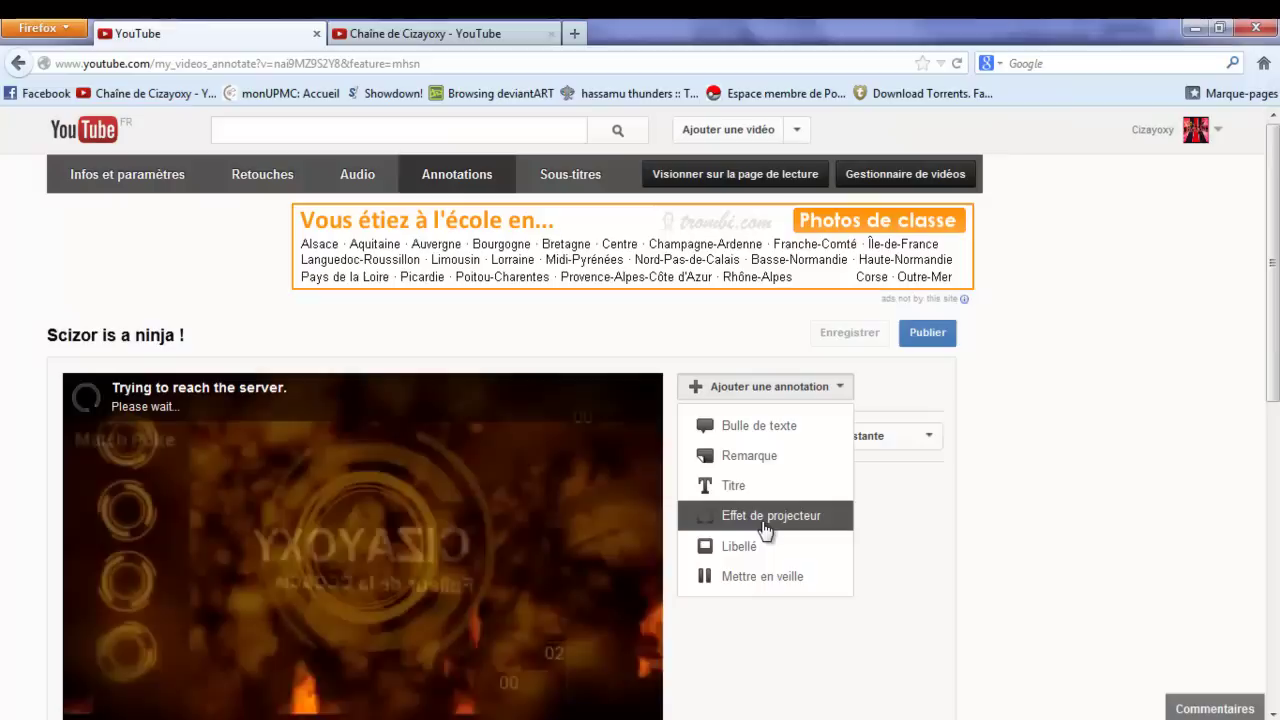
pyautogui.click(764, 515)
pyautogui.scroll(-10, 1275, 385)
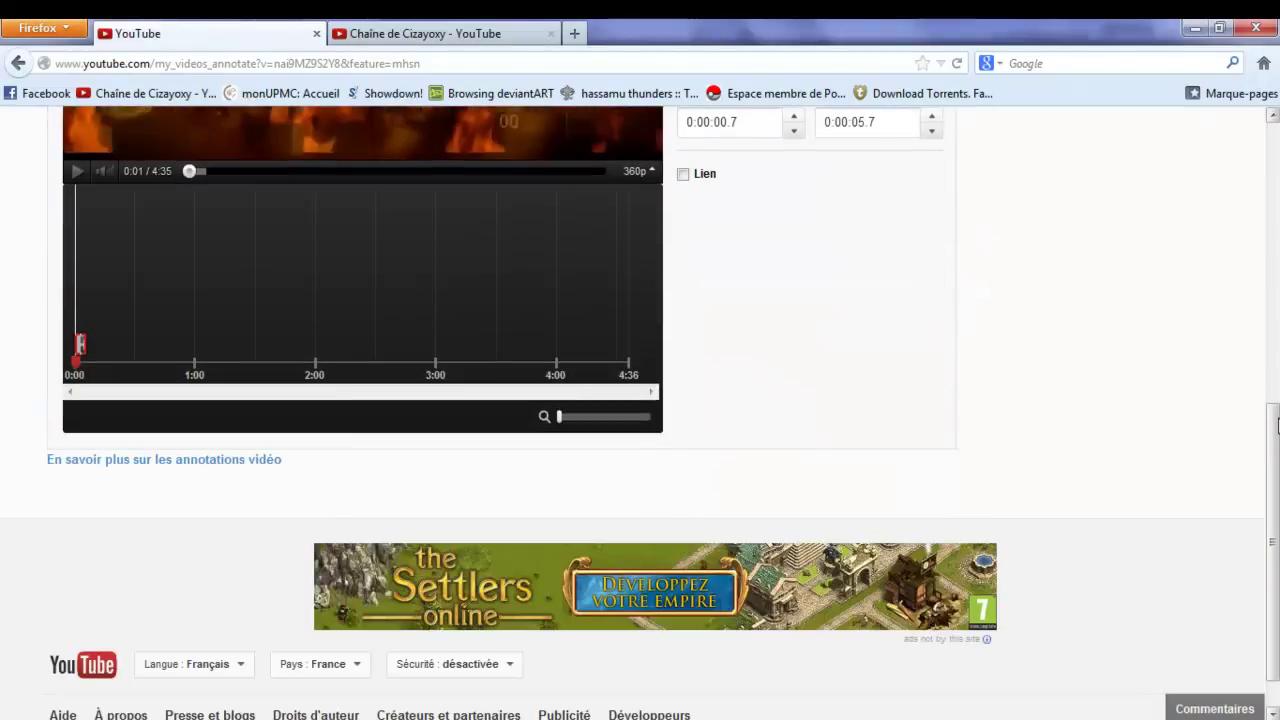
pyautogui.scroll(4, 1275, 385)
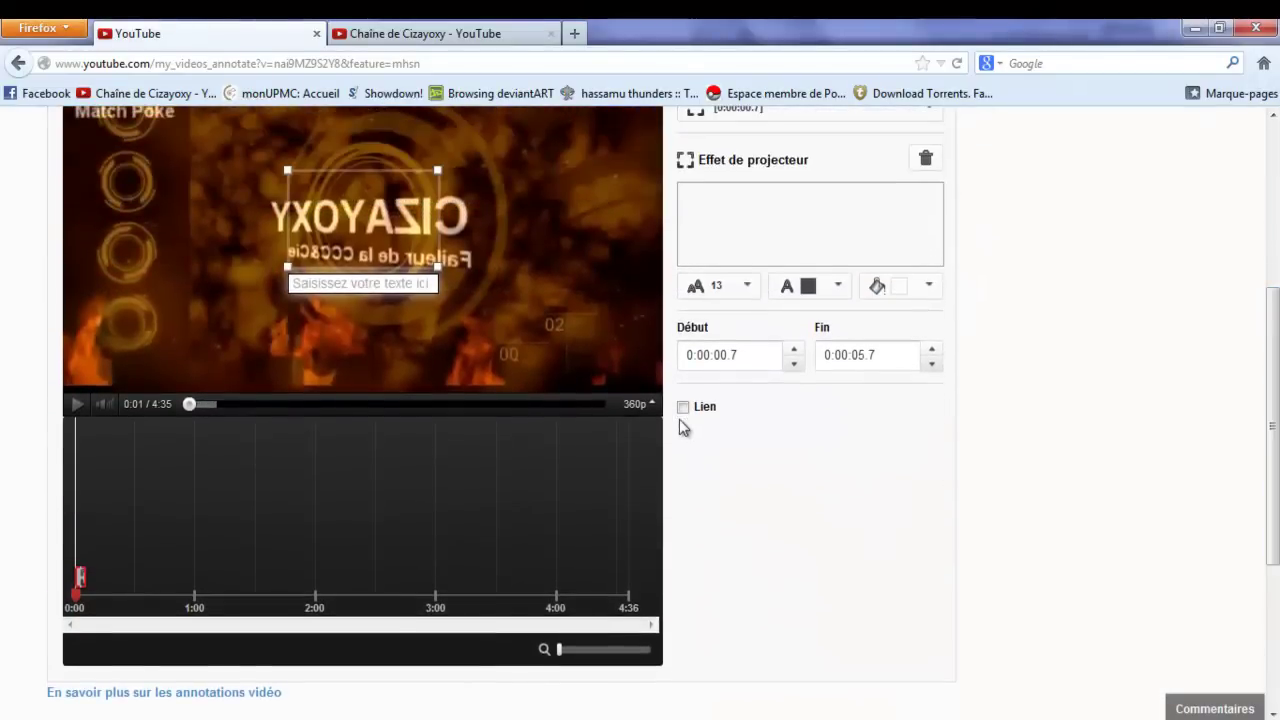
pyautogui.click(683, 407)
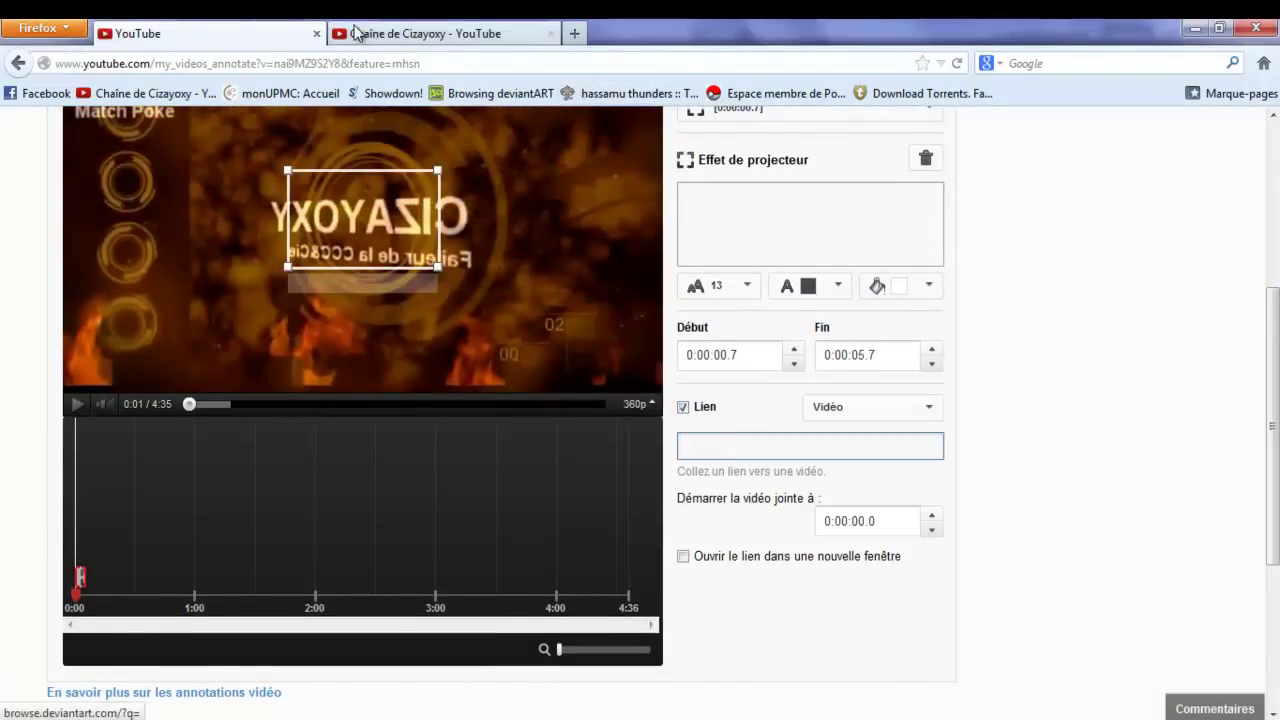
# Step: Close the annotation page, switch back to Camtasia Studio and enlarge the preview area above the timeline
pyautogui.click(316, 34)
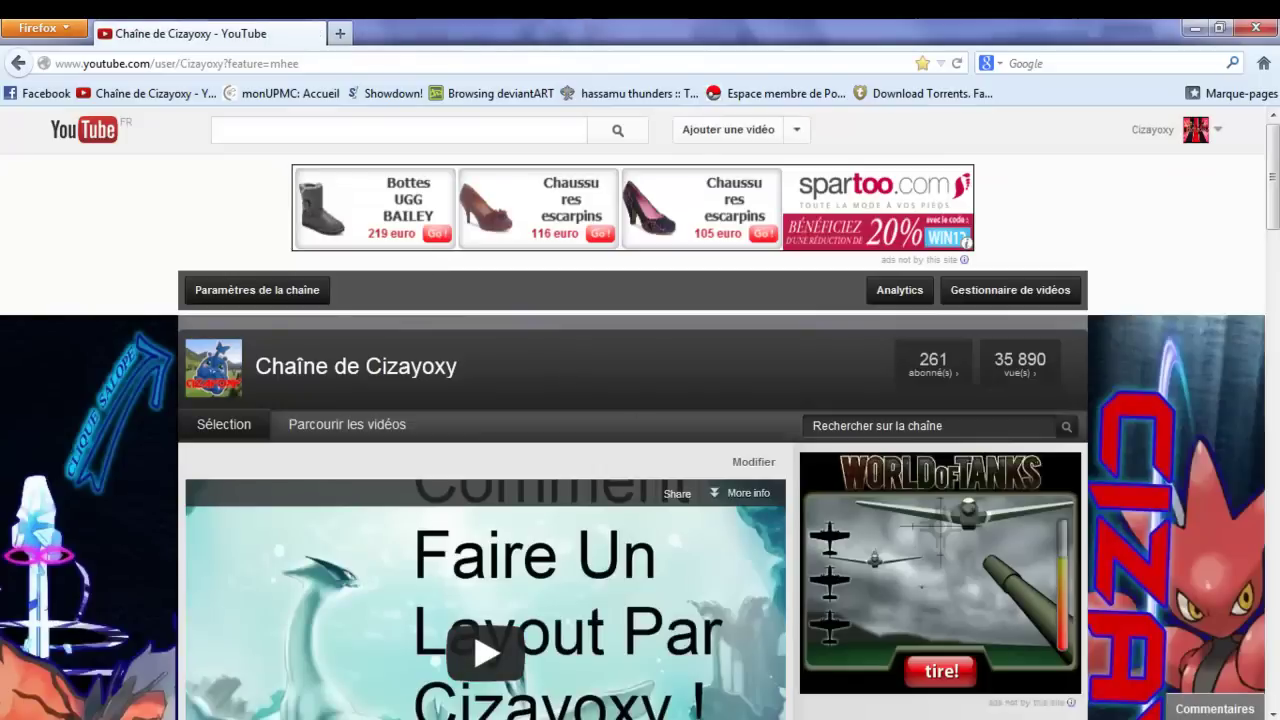
pyautogui.press('F10')
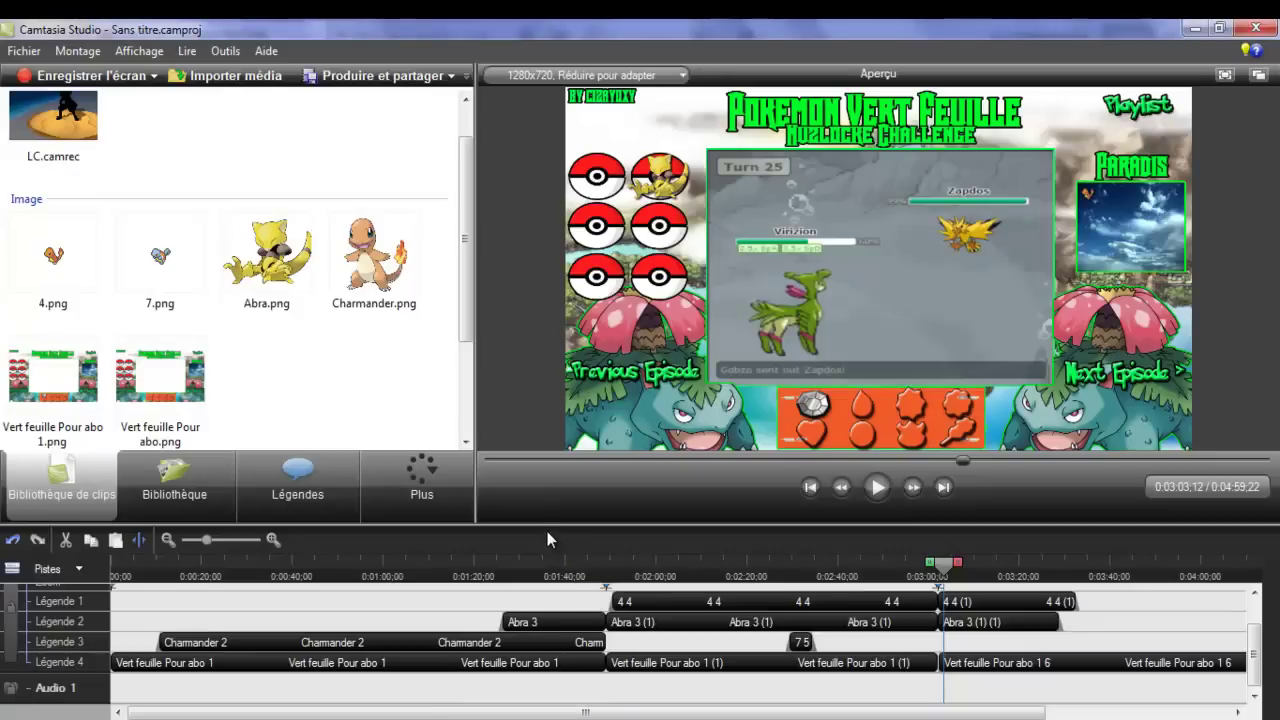
pyautogui.moveTo(543, 526); pyautogui.dragTo(540, 553)
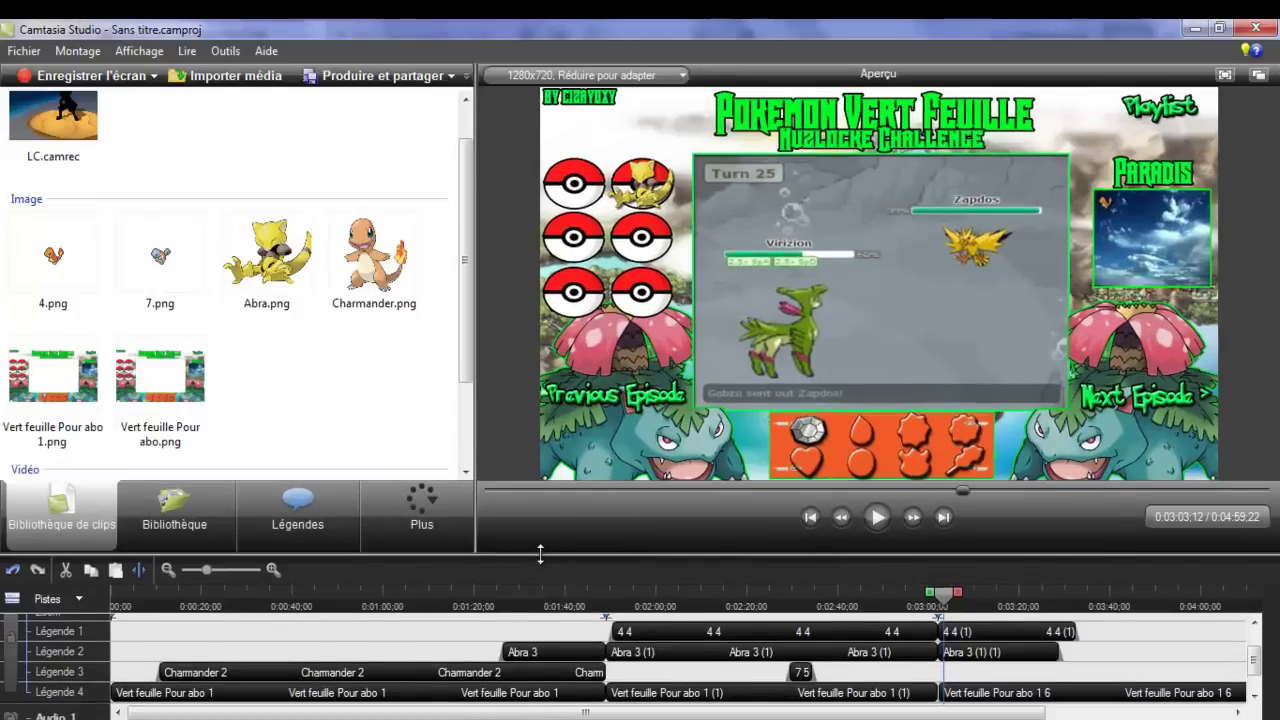